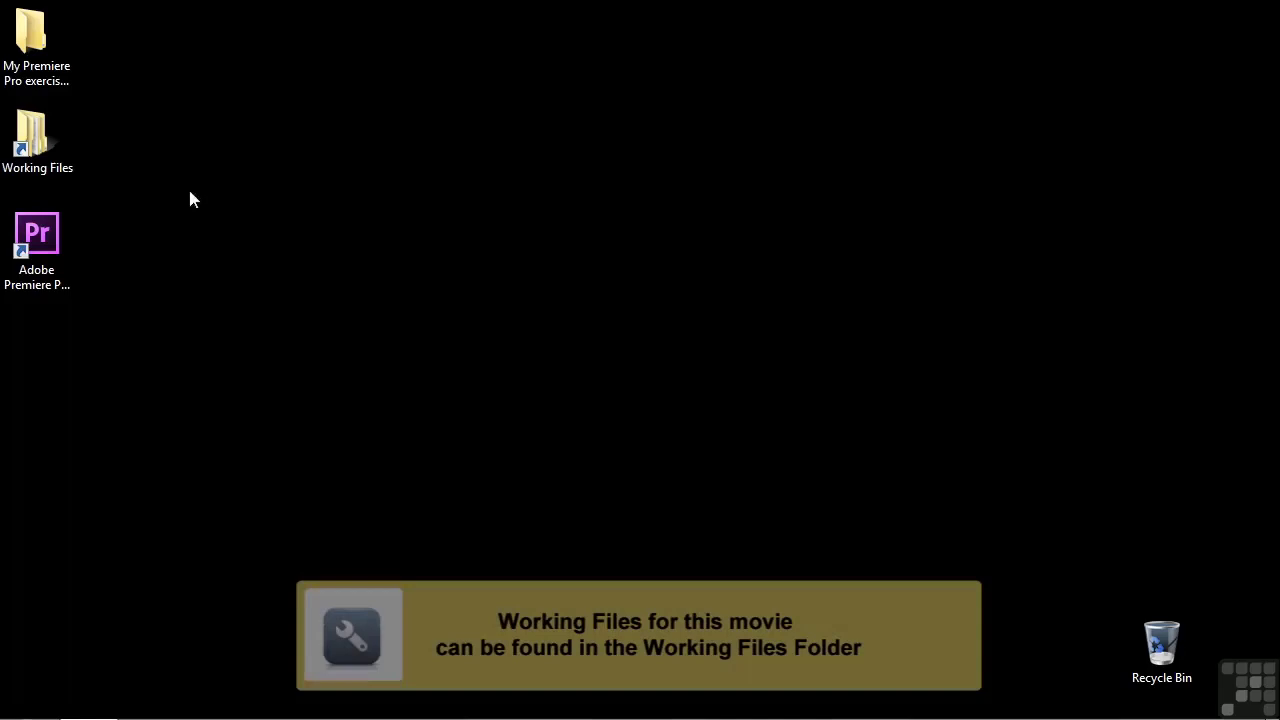
Step: Open the 1004-generate effects.prproj project from the projects folder inside Working Files
{"action": "double_click", "coordinate": [53, 148]}
{"action": "double_click", "coordinate": [375, 326]}
{"action": "left_click_drag", "start_coordinate": [968, 288], "coordinate": [814, 505]}
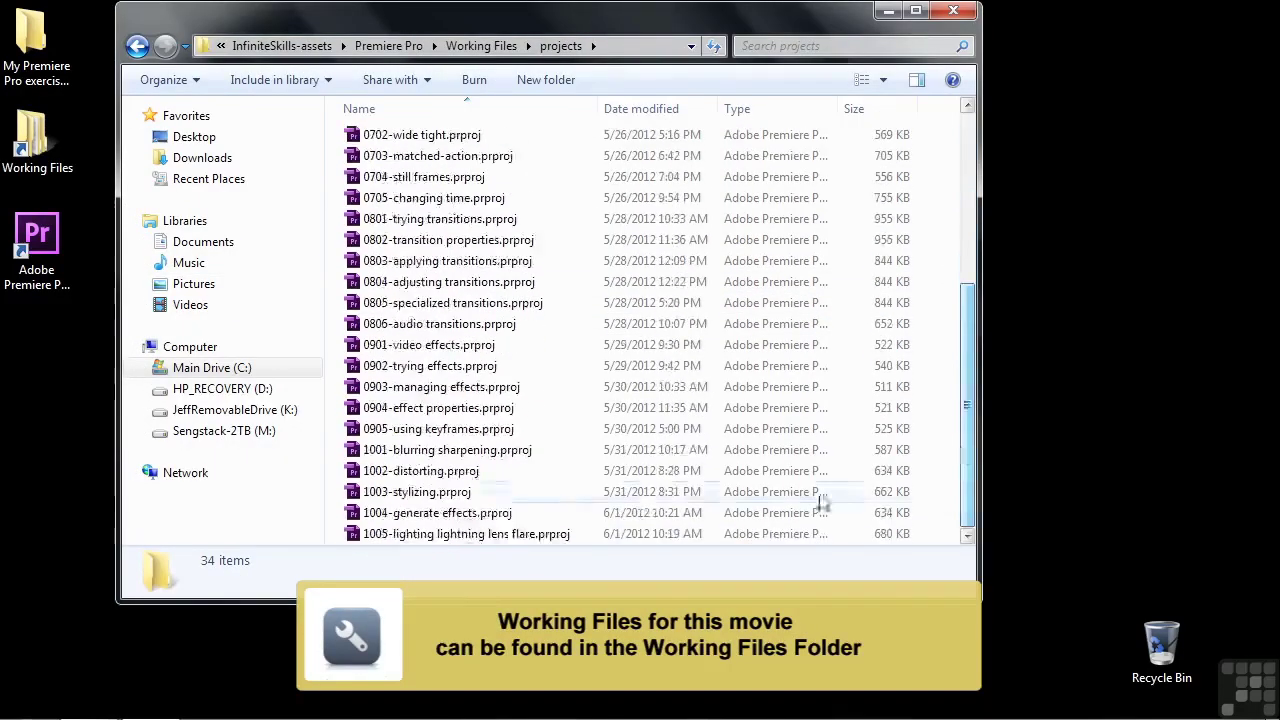
{"action": "left_click", "coordinate": [360, 515]}
{"action": "double_click", "coordinate": [360, 515]}
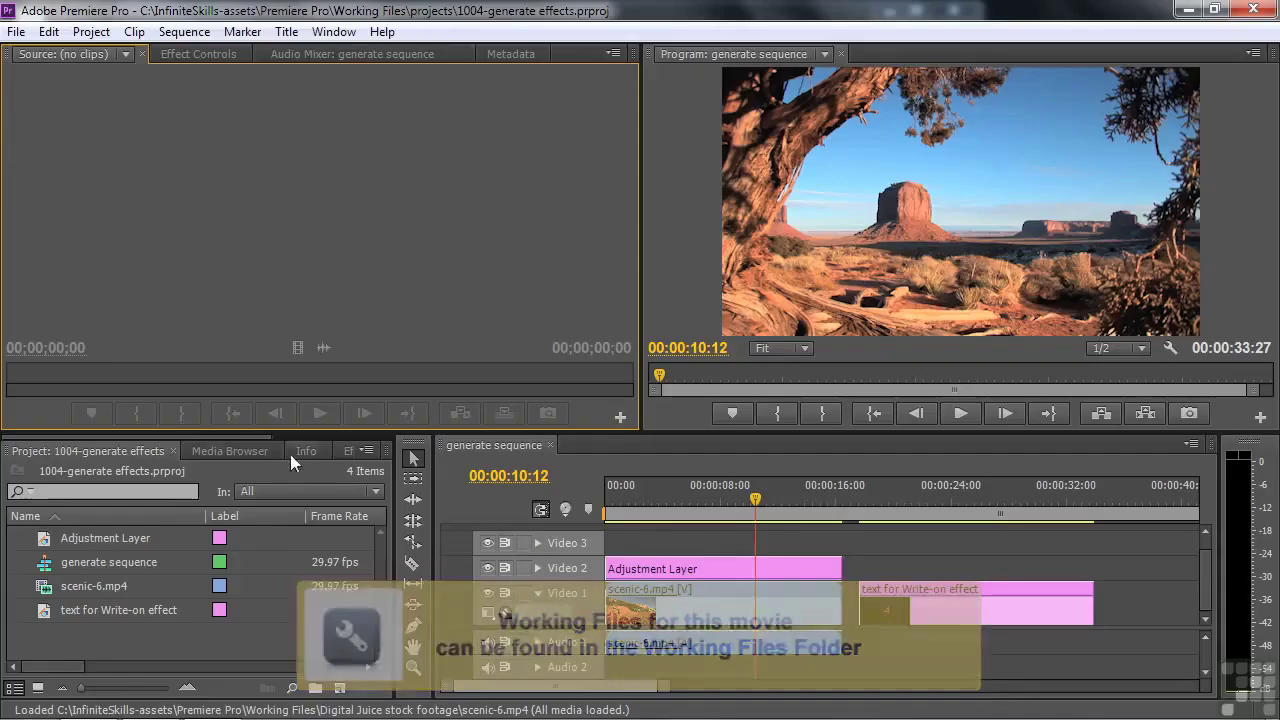
Step: Bring up the Effects list and expand Video Effects and its Generate category to show the generate effects
{"action": "left_click_drag", "start_coordinate": [253, 439], "coordinate": [373, 451]}
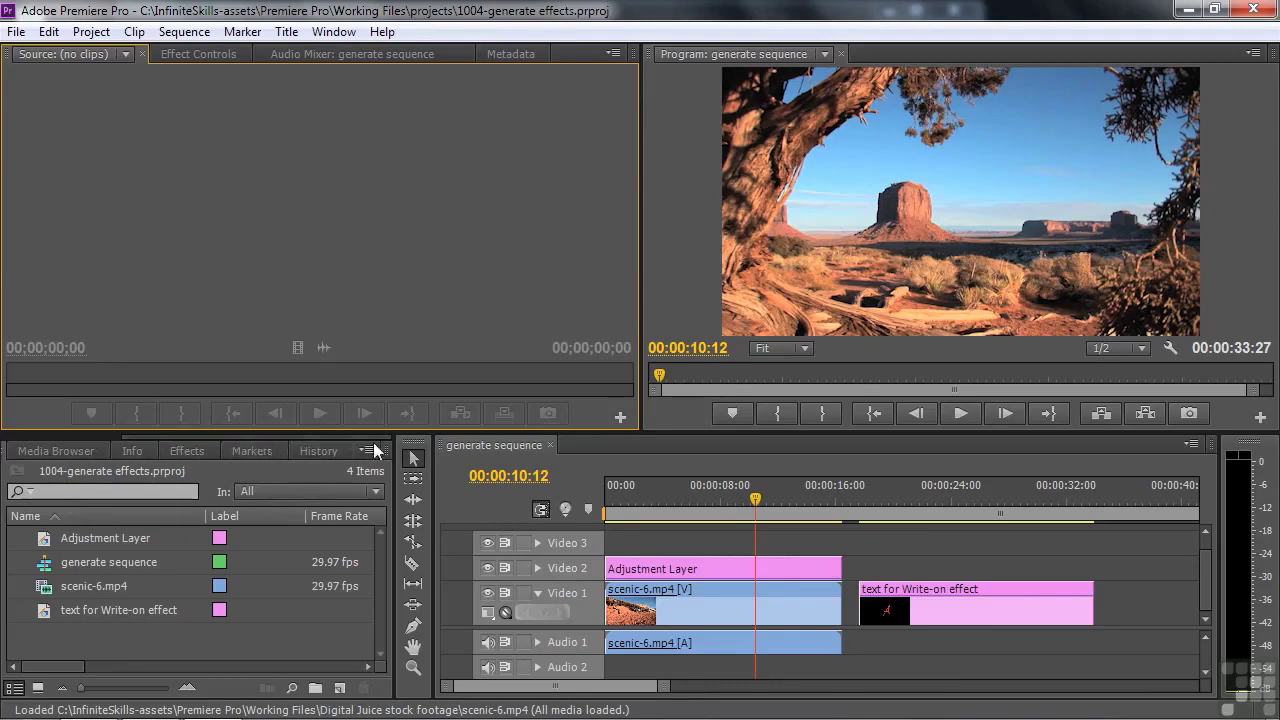
{"action": "left_click", "coordinate": [200, 451]}
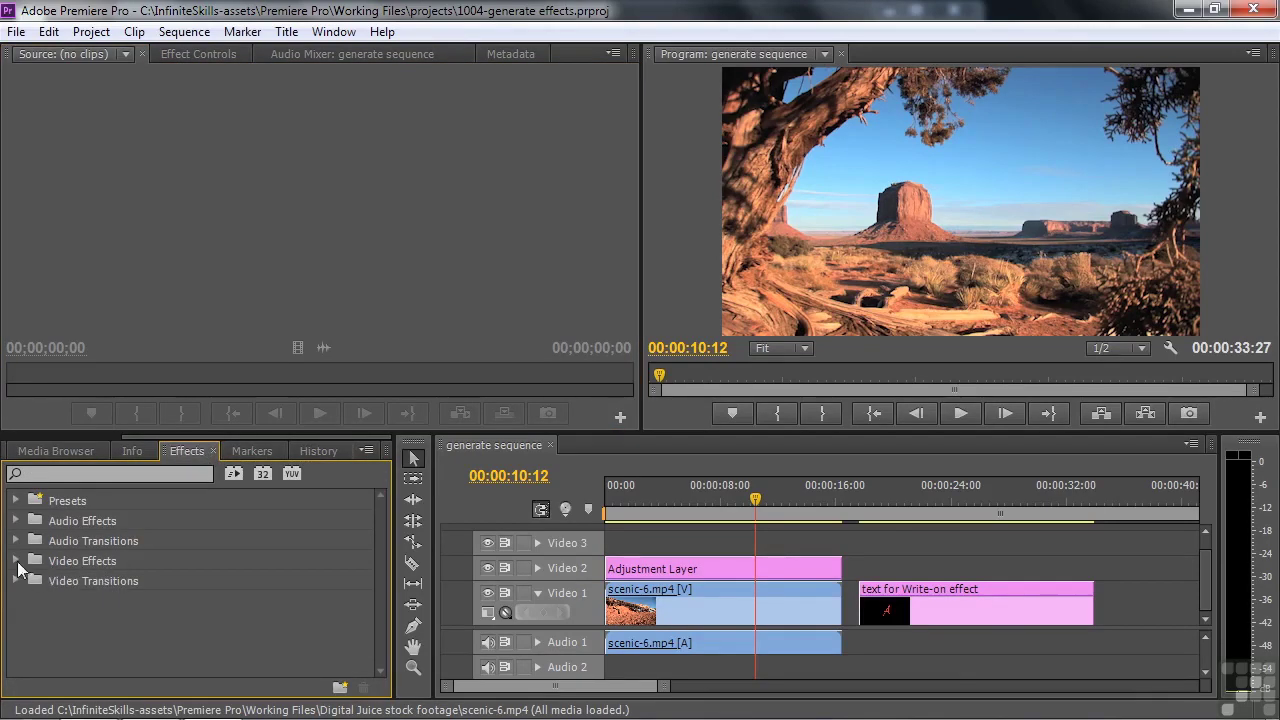
{"action": "left_click", "coordinate": [16, 561]}
{"action": "left_click_drag", "start_coordinate": [381, 561], "coordinate": [355, 604]}
{"action": "left_click", "coordinate": [26, 542]}
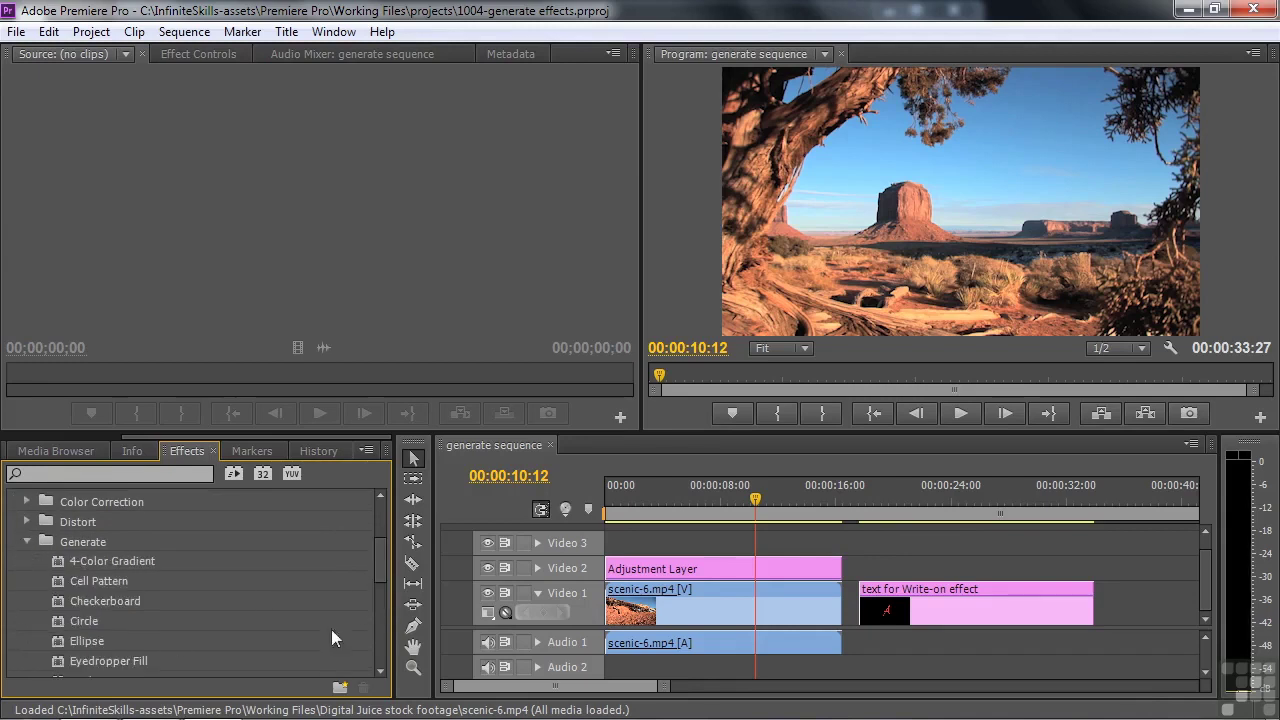
{"action": "scroll", "coordinate": [380, 571], "scroll_direction": "down", "scroll_amount": 1}
{"action": "scroll", "coordinate": [380, 571], "scroll_direction": "down", "scroll_amount": 3}
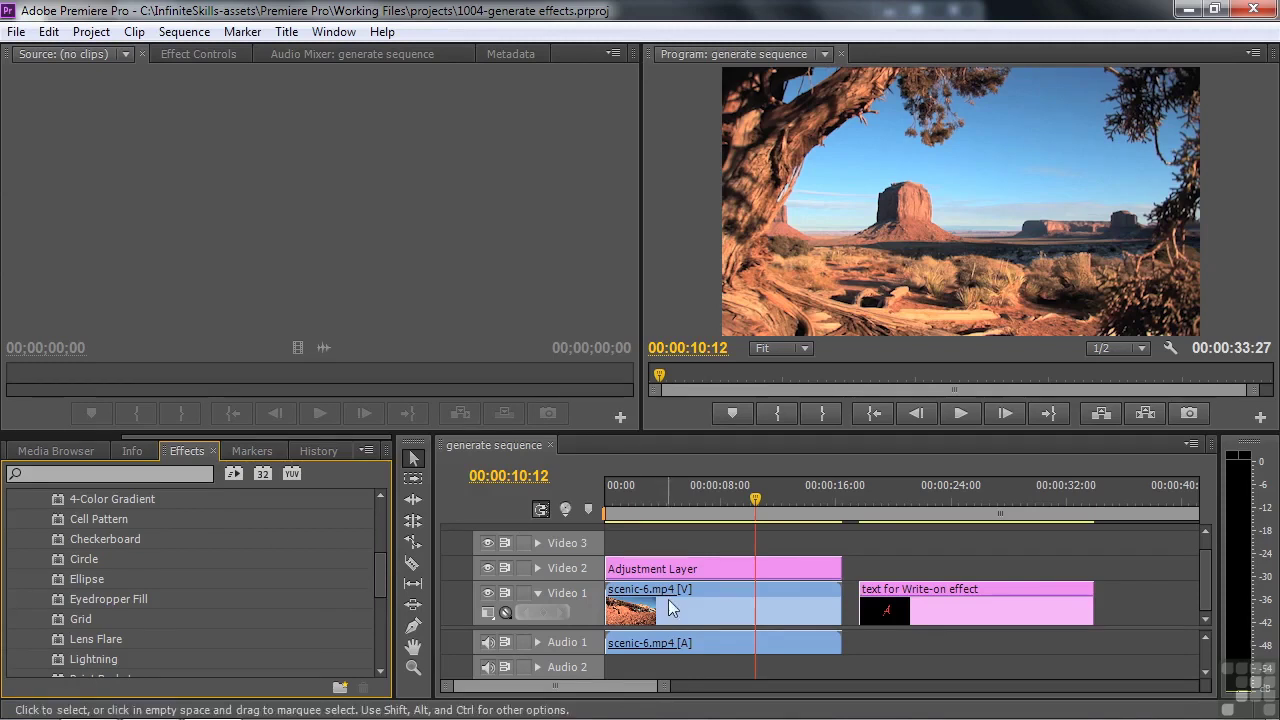
Step: Apply the 4-Color Gradient effect to the scenic-6.mp4 clip on Video 1 and display its effect settings
{"action": "left_click_drag", "start_coordinate": [57, 496], "coordinate": [655, 613]}
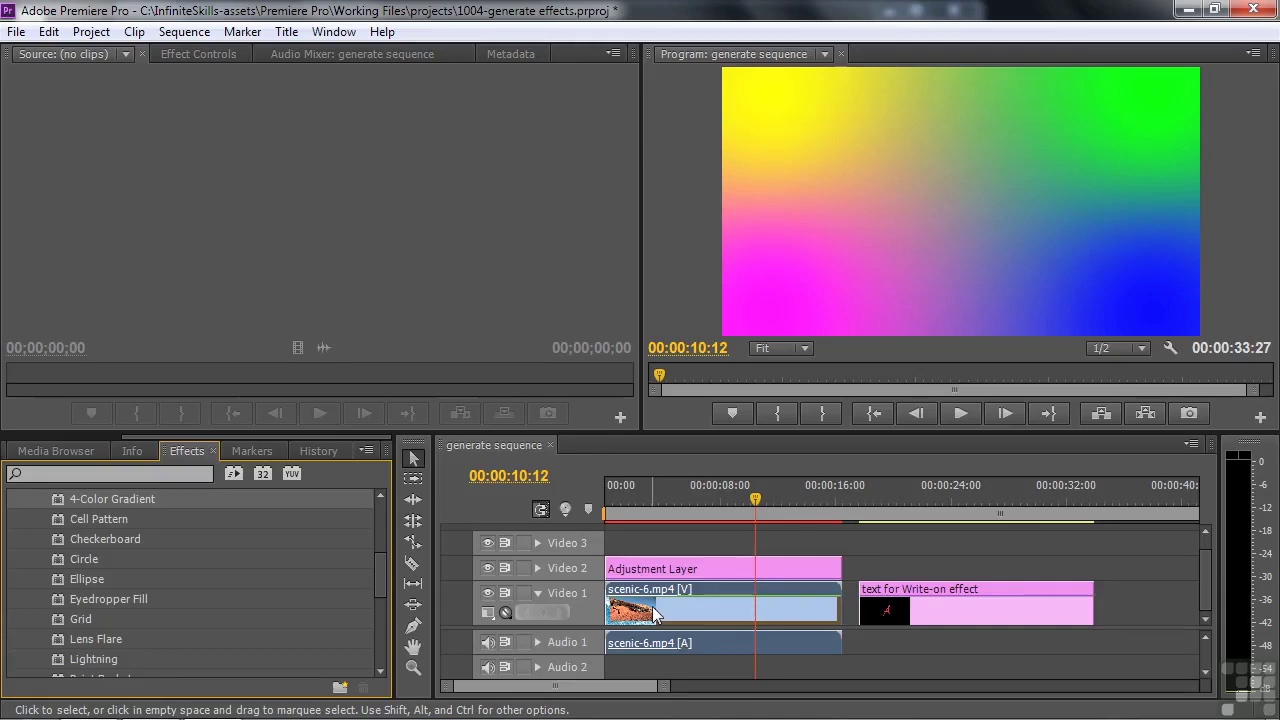
{"action": "left_click", "coordinate": [666, 607]}
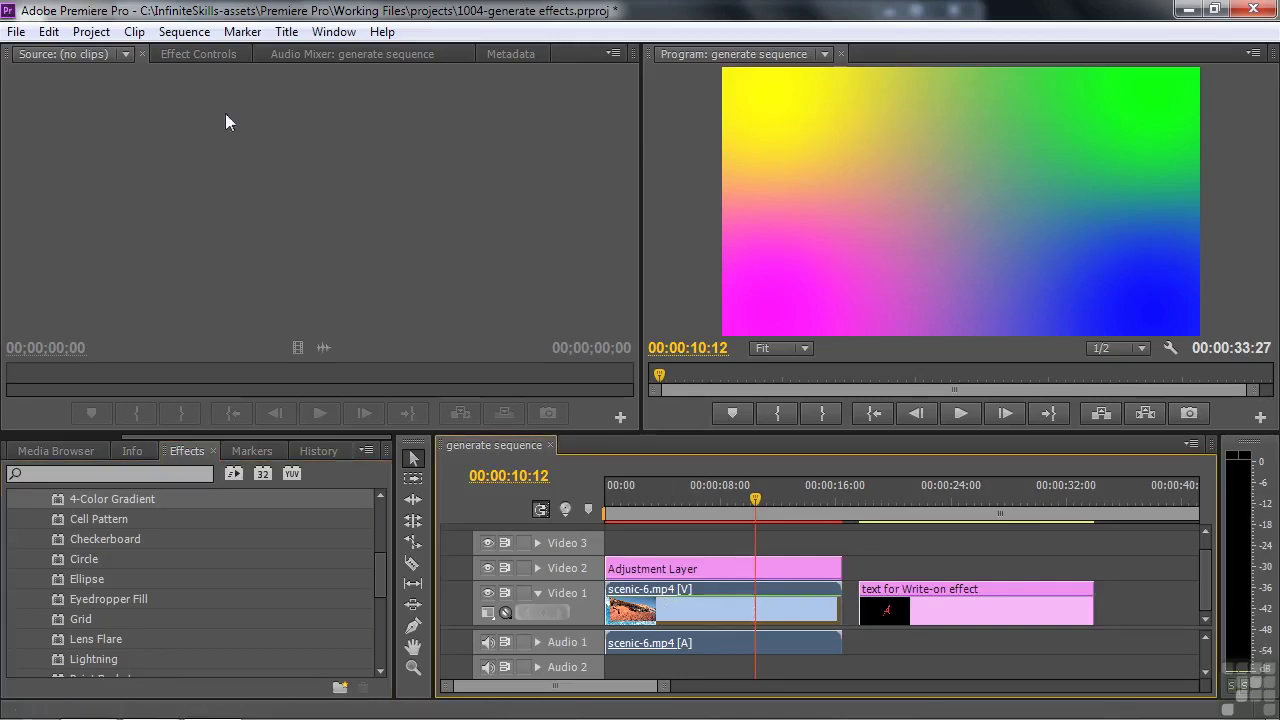
{"action": "left_click", "coordinate": [211, 49]}
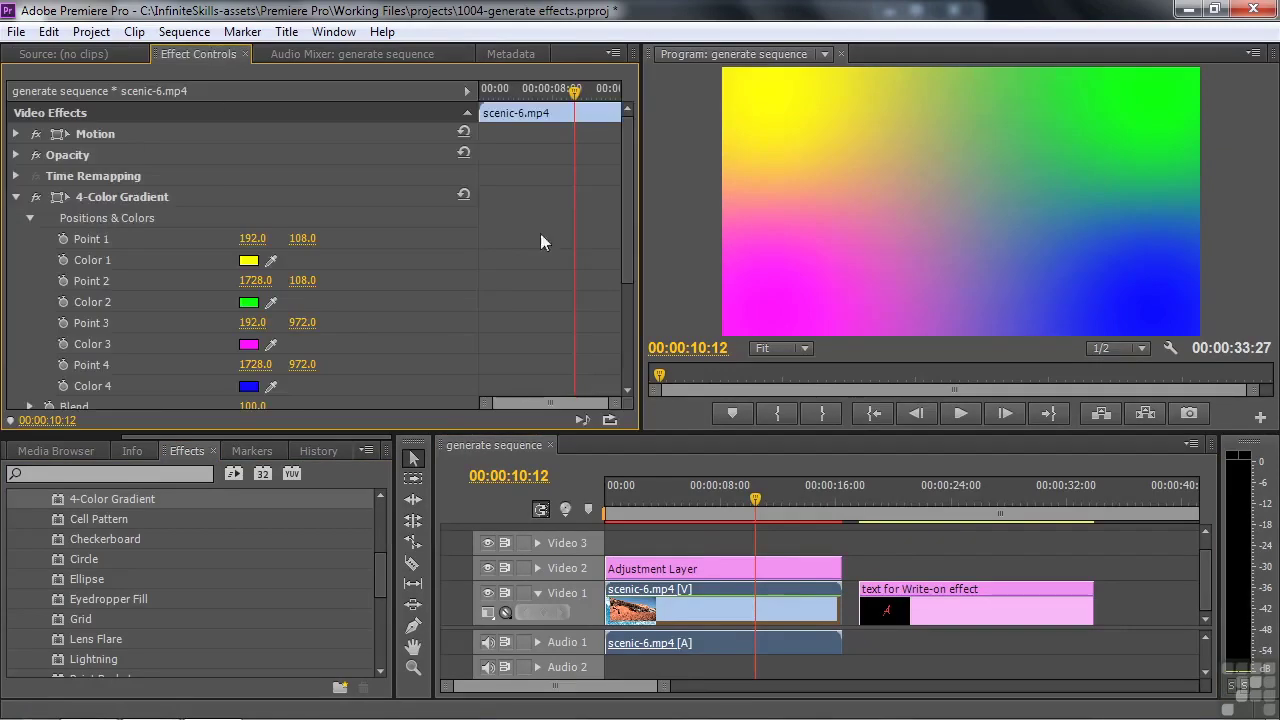
{"action": "left_click_drag", "start_coordinate": [624, 229], "coordinate": [615, 348]}
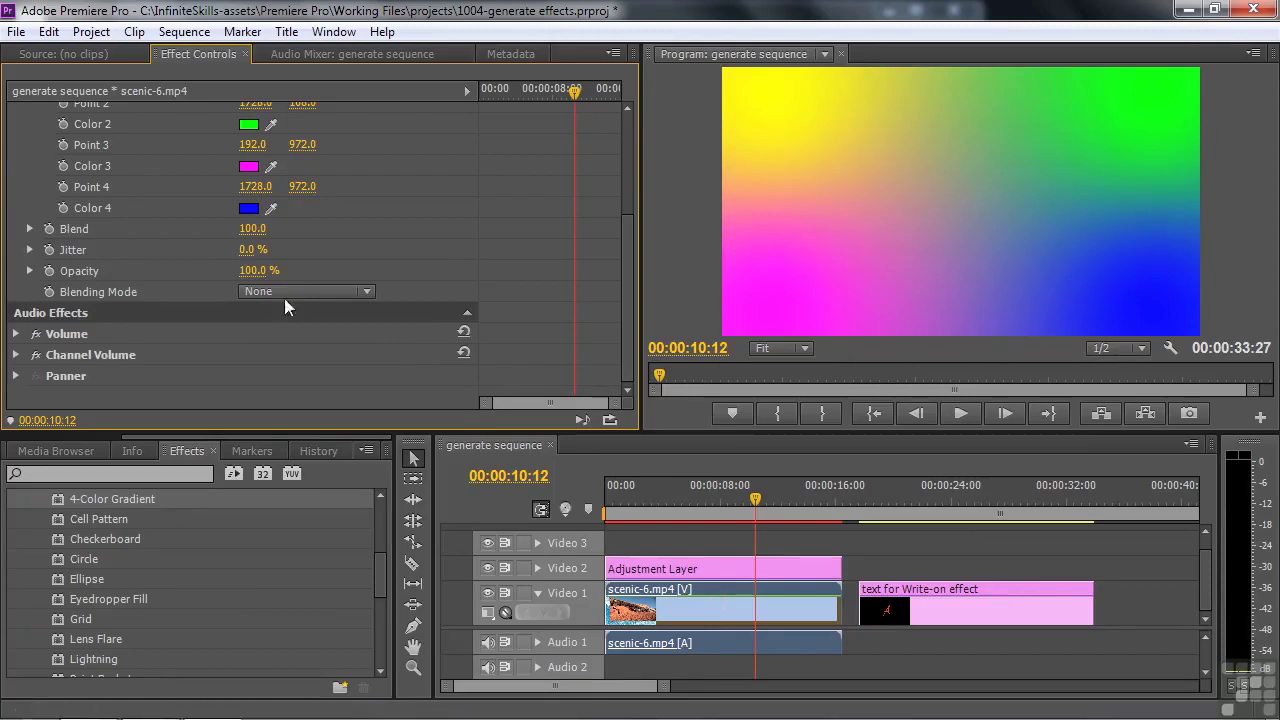
Step: Set the 4-Color Gradient's blending mode to Multiply on scenic-6.mp4 and try varying the effect's opacity, ending at 100%
{"action": "mouse_move", "coordinate": [257, 276]}
{"action": "left_mouse_down"}
{"action": "mouse_move", "coordinate": [160, 276]}
{"action": "mouse_move", "coordinate": [265, 273]}
{"action": "left_mouse_up"}
{"action": "left_click", "coordinate": [364, 292]}
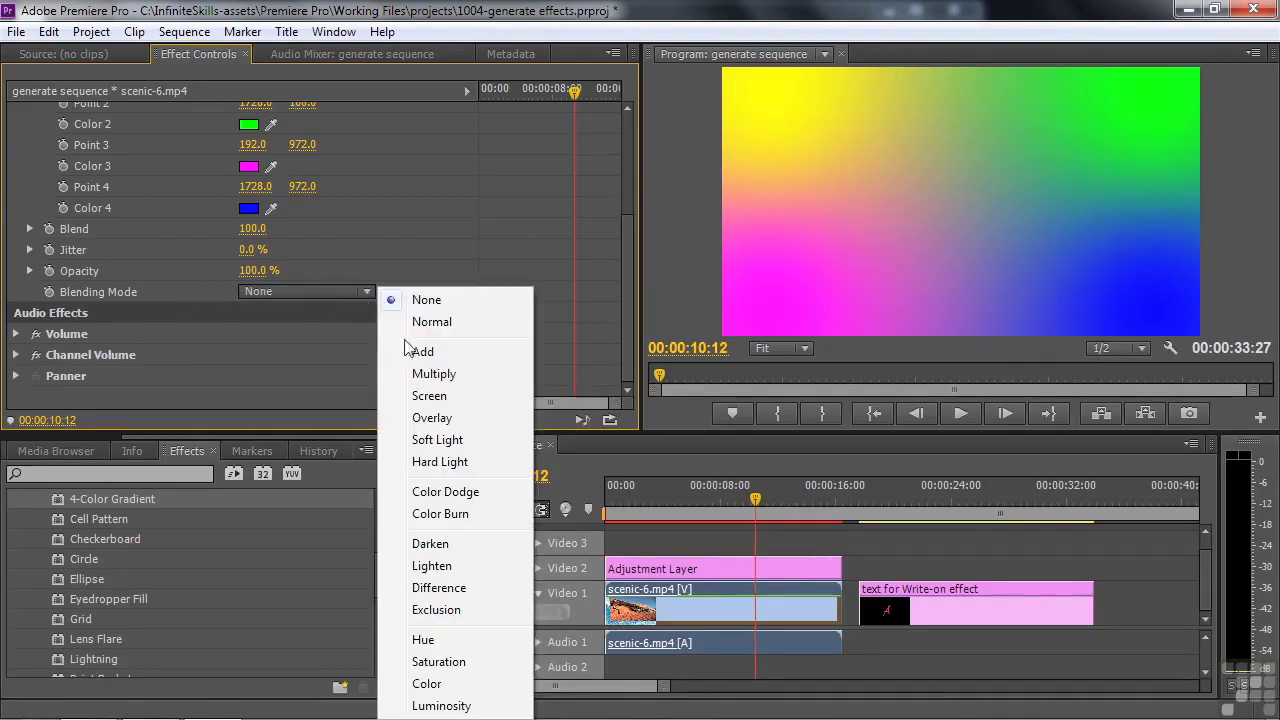
{"action": "left_click", "coordinate": [432, 374]}
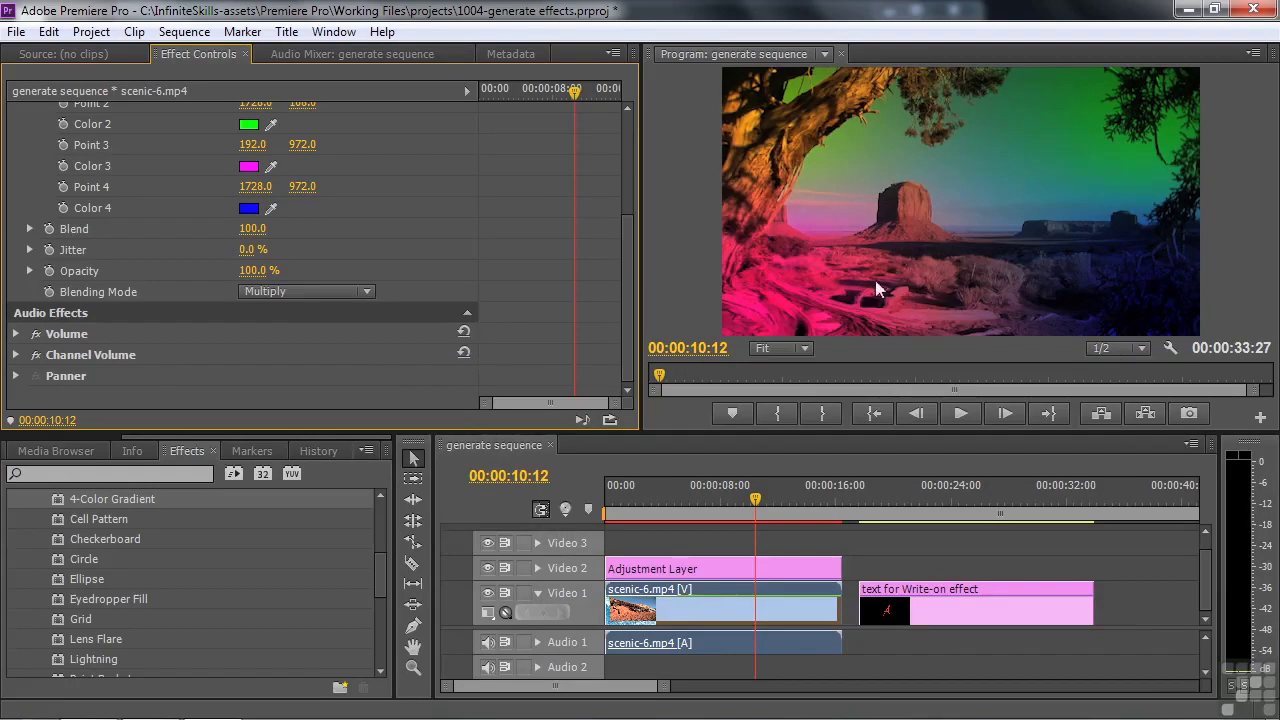
{"action": "mouse_move", "coordinate": [255, 271]}
{"action": "left_mouse_down"}
{"action": "mouse_move", "coordinate": [160, 271]}
{"action": "mouse_move", "coordinate": [260, 254]}
{"action": "left_mouse_up"}
{"action": "mouse_move", "coordinate": [258, 271]}
{"action": "left_mouse_down"}
{"action": "mouse_move", "coordinate": [170, 271]}
{"action": "mouse_move", "coordinate": [265, 270]}
{"action": "left_mouse_up"}
Step: Remove the 4-Color Gradient effect from the scenic-6.mp4 clip
{"action": "left_click_drag", "start_coordinate": [630, 352], "coordinate": [625, 247]}
{"action": "left_click", "coordinate": [94, 196]}
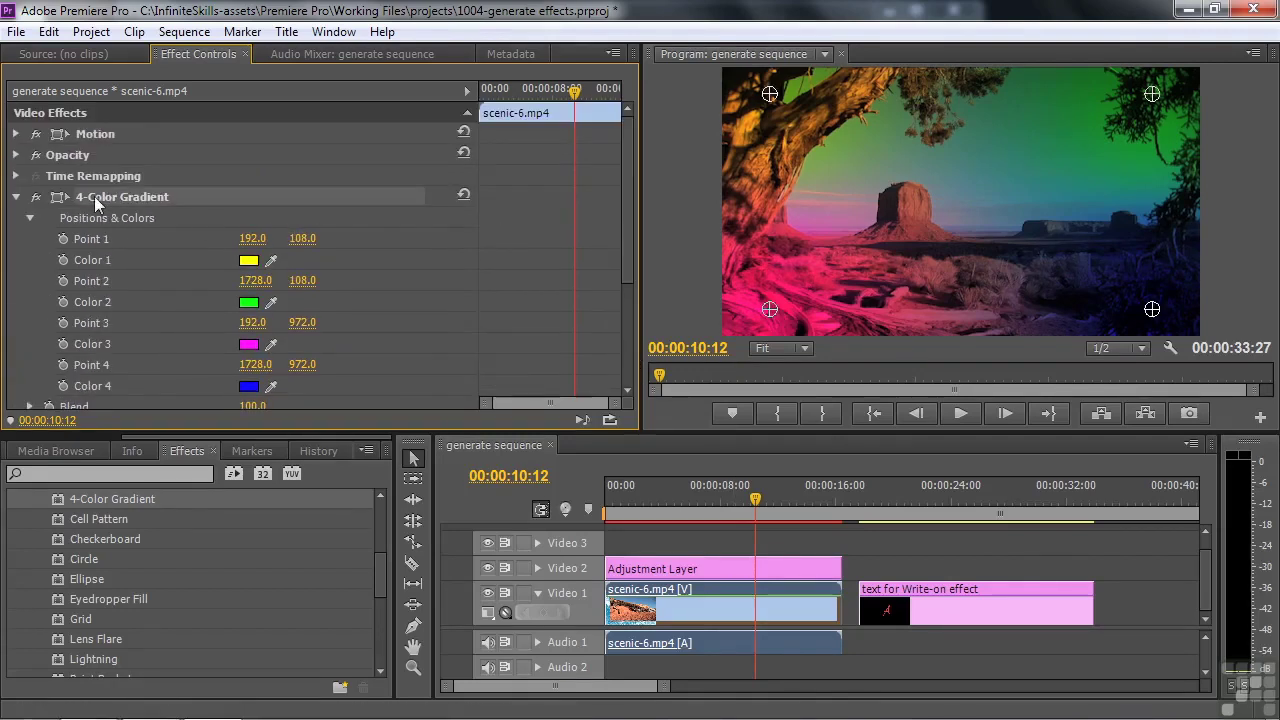
{"action": "key", "text": "Delete"}
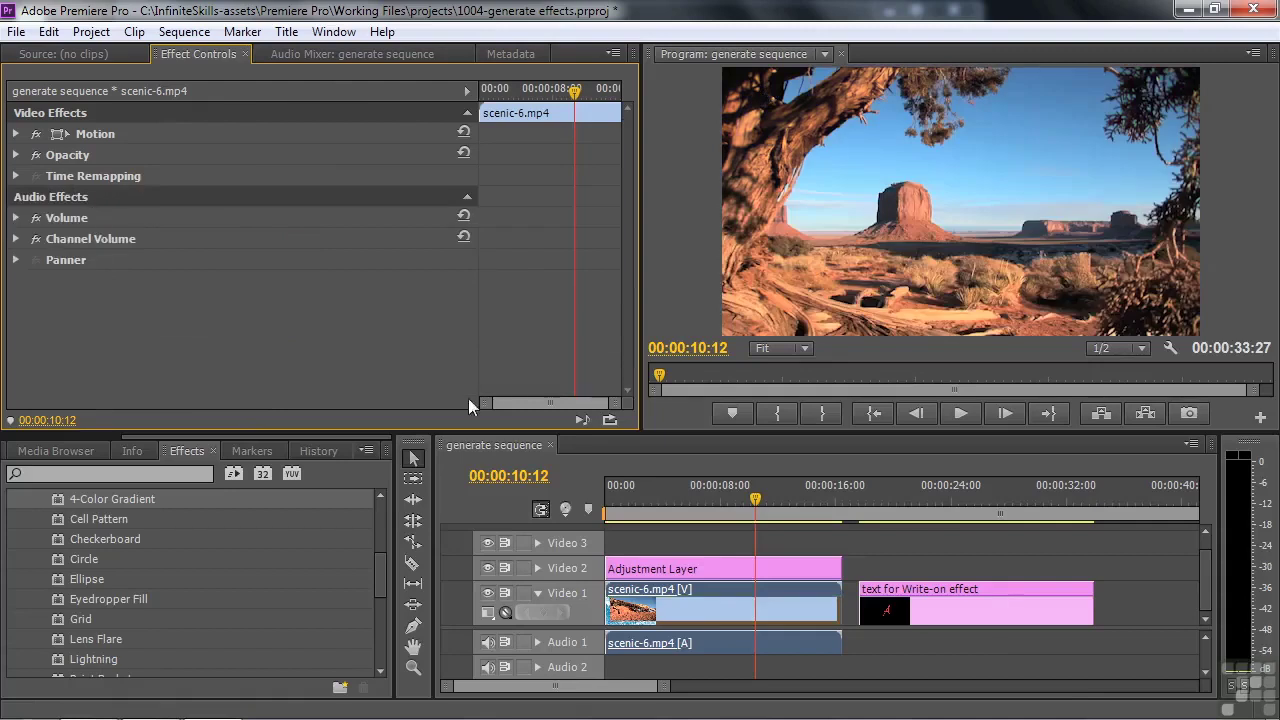
Step: Enable the 4-Color Gradient effect on the Video 2 adjustment layer and scale the layer down to a smaller rectangle at the frame's centre
{"action": "left_click", "coordinate": [721, 572]}
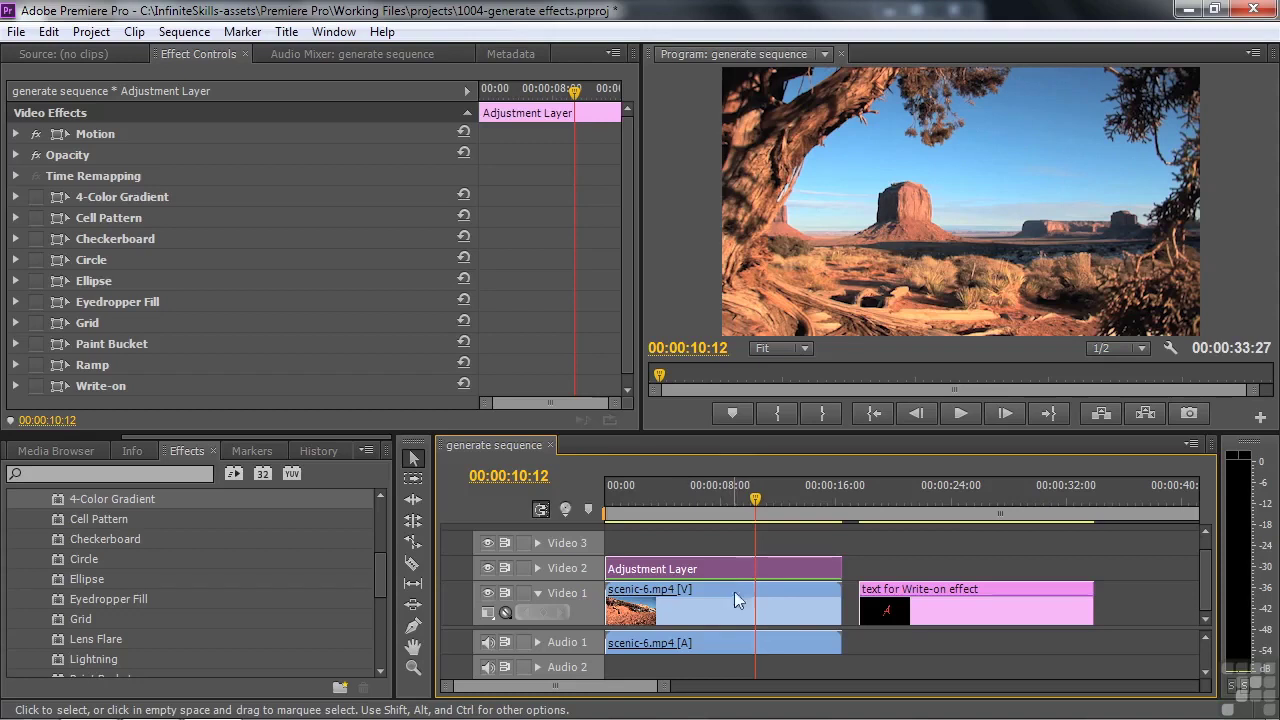
{"action": "left_click", "coordinate": [734, 597]}
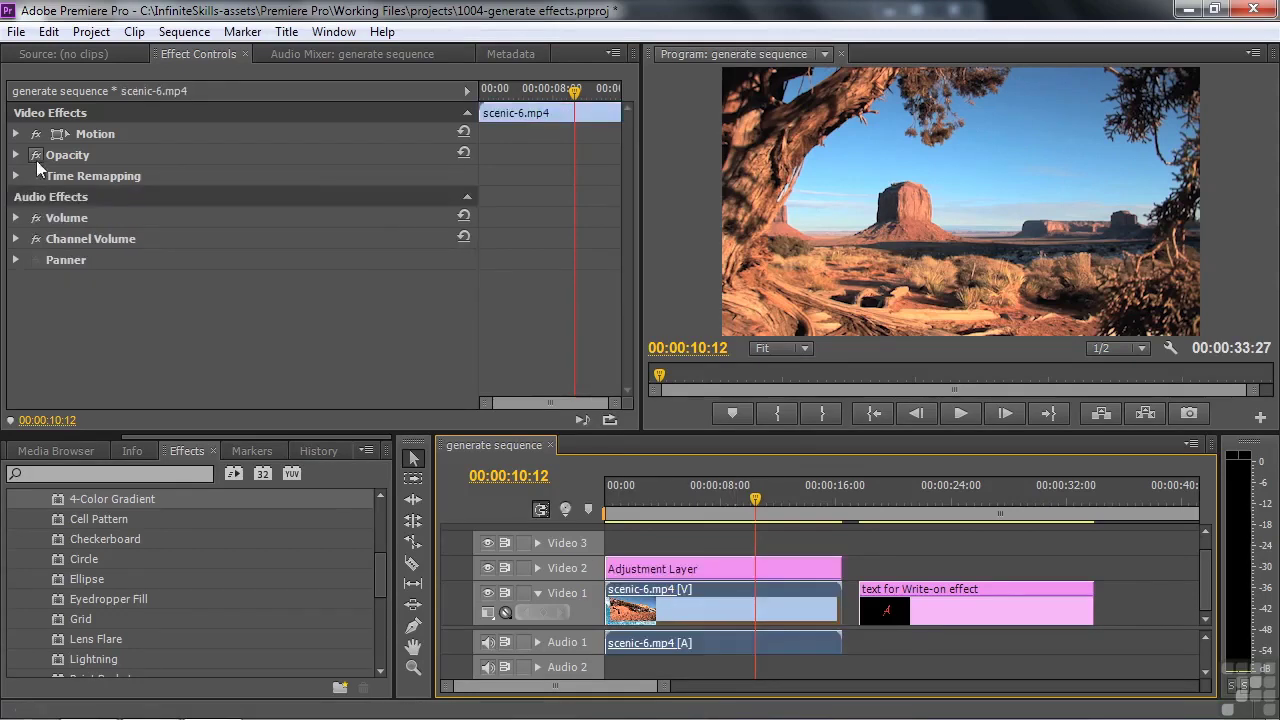
{"action": "left_click", "coordinate": [721, 568]}
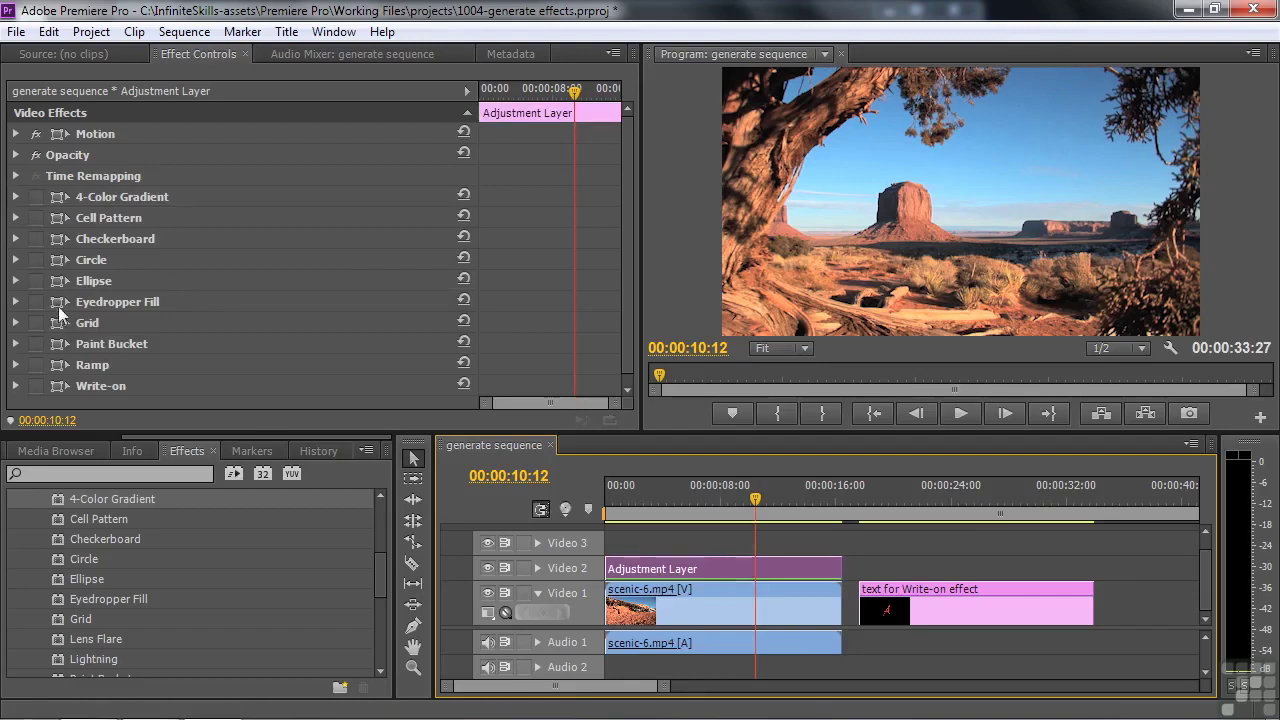
{"action": "left_click", "coordinate": [36, 197]}
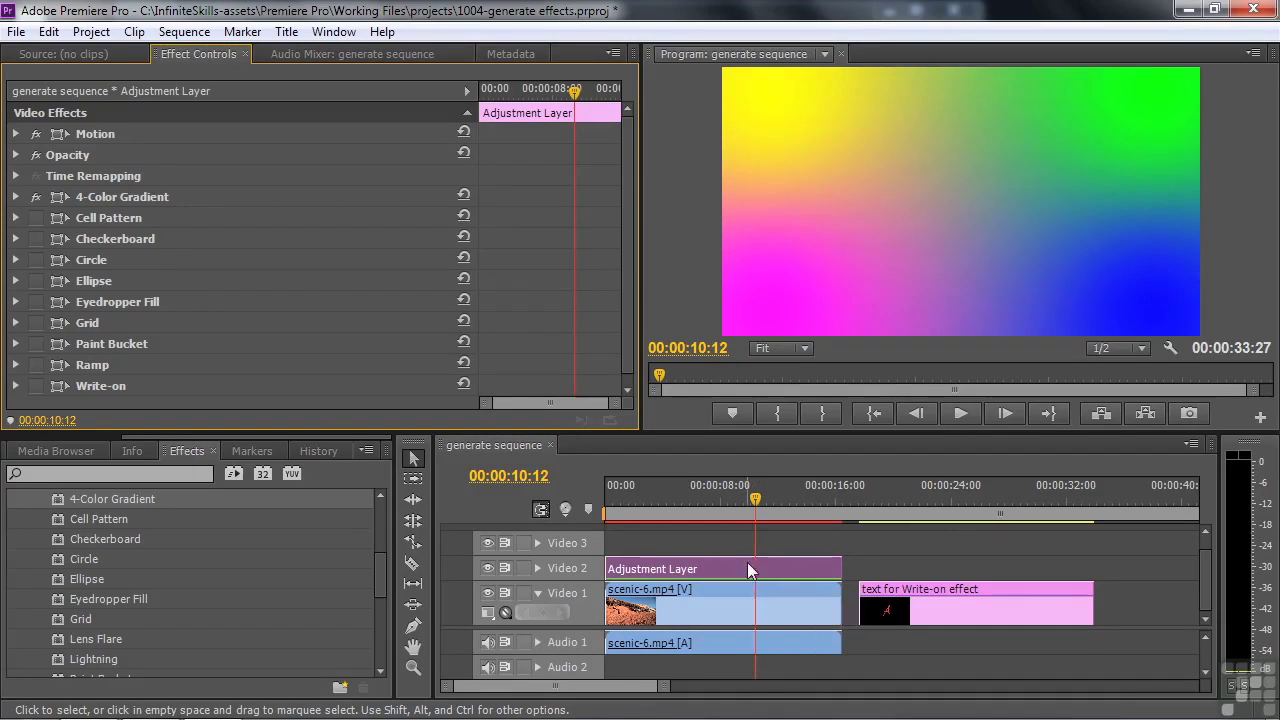
{"action": "left_click", "coordinate": [76, 133]}
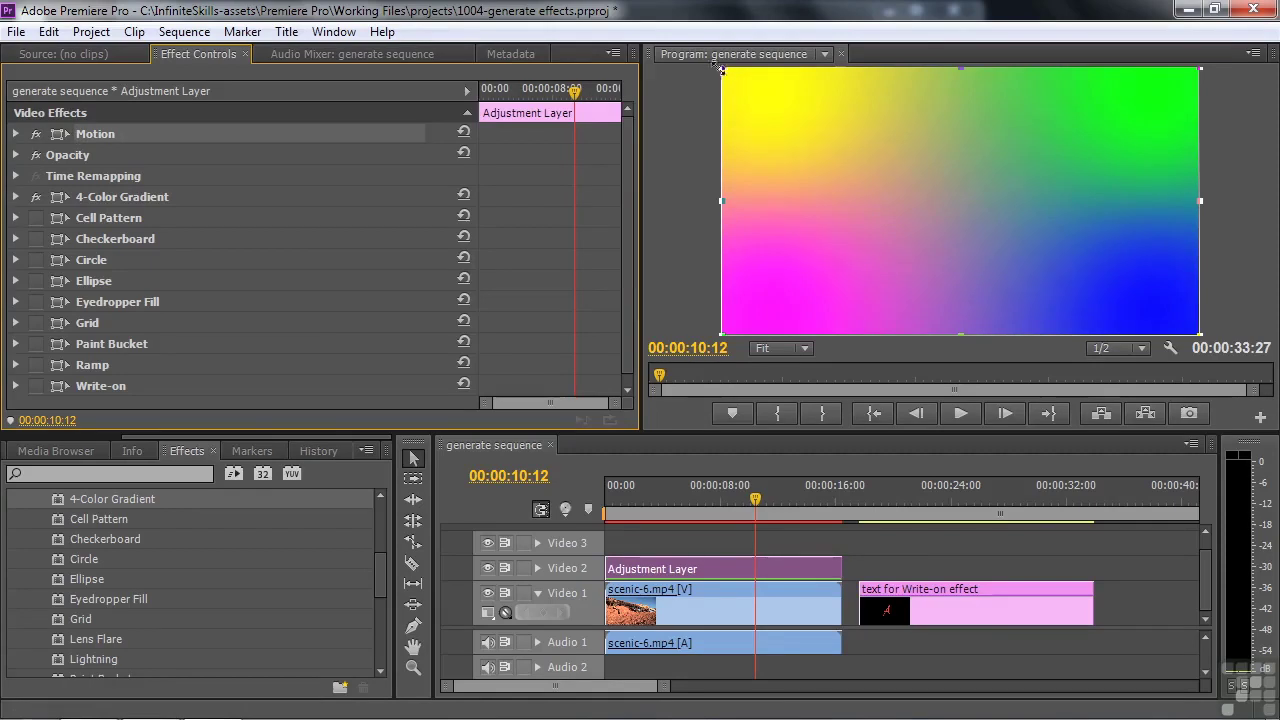
{"action": "left_click_drag", "start_coordinate": [724, 71], "coordinate": [762, 145]}
Step: Set the adjustment layer's Opacity blend mode to Multiply and nudge the layer slightly upward in the frame
{"action": "left_click", "coordinate": [71, 154]}
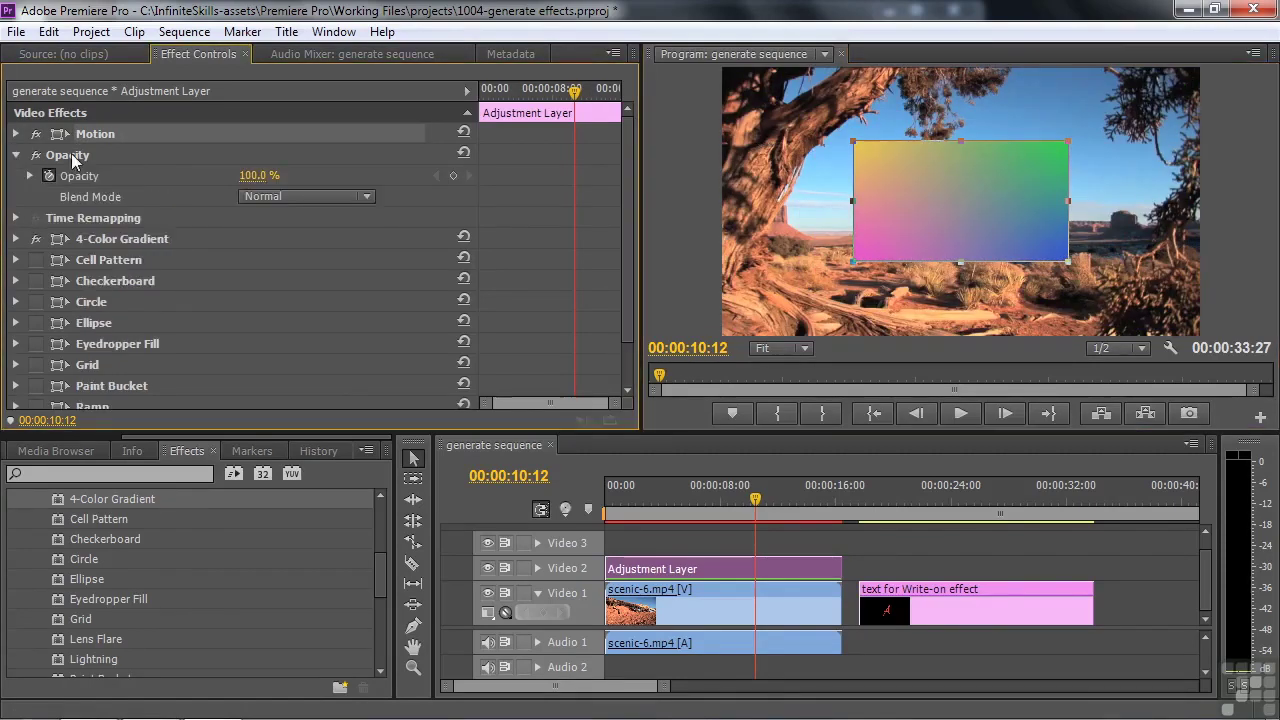
{"action": "left_click", "coordinate": [369, 197]}
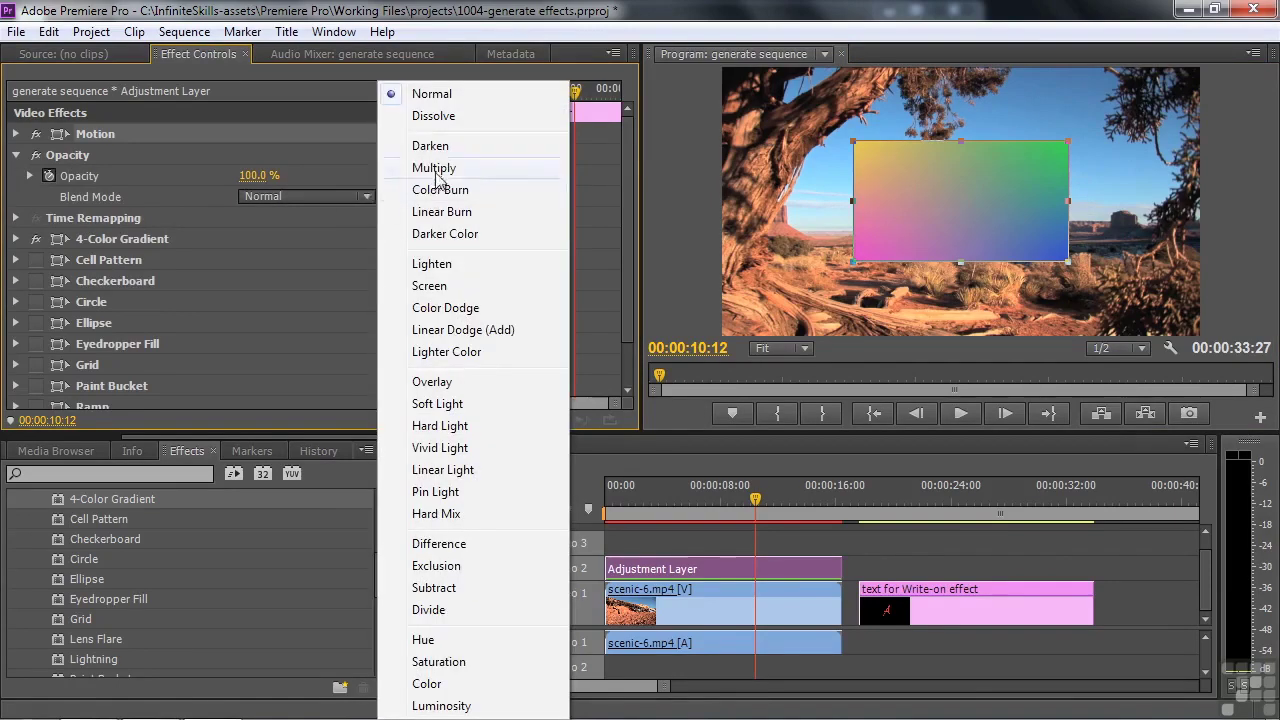
{"action": "left_click", "coordinate": [436, 174]}
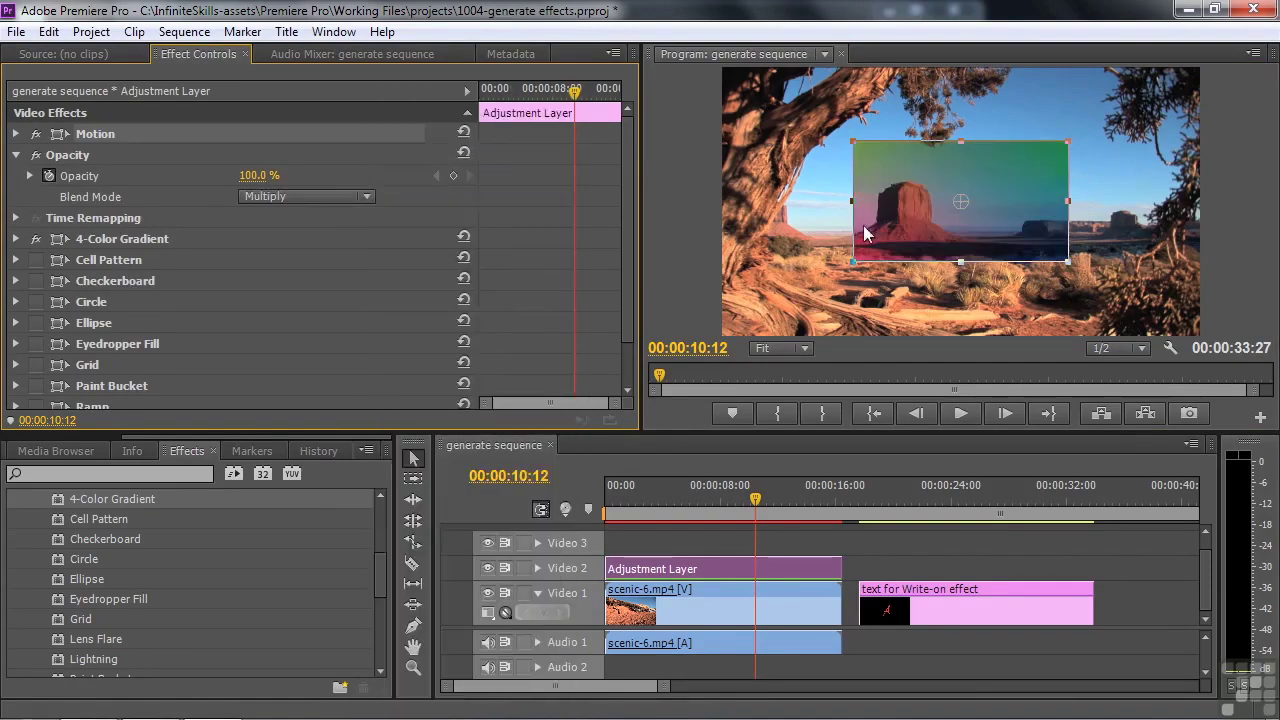
{"action": "mouse_move", "coordinate": [891, 209]}
{"action": "left_mouse_down"}
{"action": "mouse_move", "coordinate": [914, 210]}
{"action": "mouse_move", "coordinate": [891, 196]}
{"action": "left_mouse_up"}
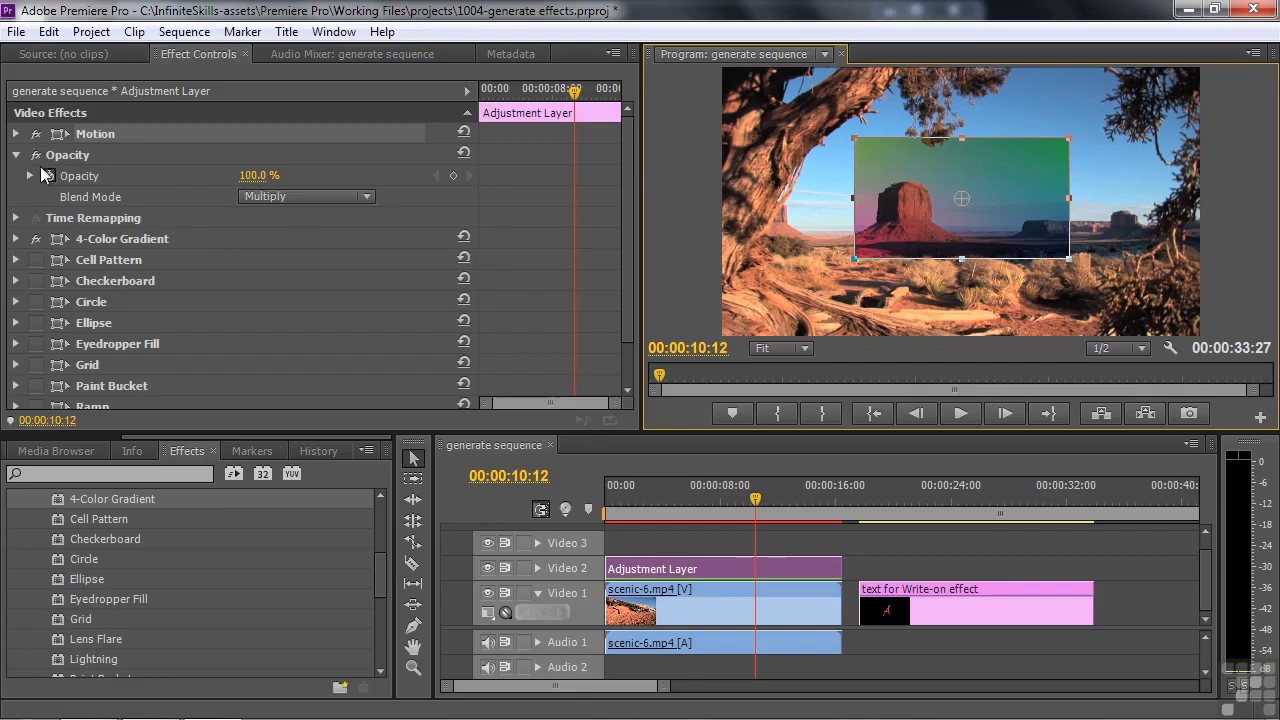
Step: Set the adjustment layer's Opacity blend mode to Normal and the 4-Color Gradient's own blending mode to Soft Light
{"action": "left_click", "coordinate": [360, 197]}
{"action": "left_click", "coordinate": [440, 94]}
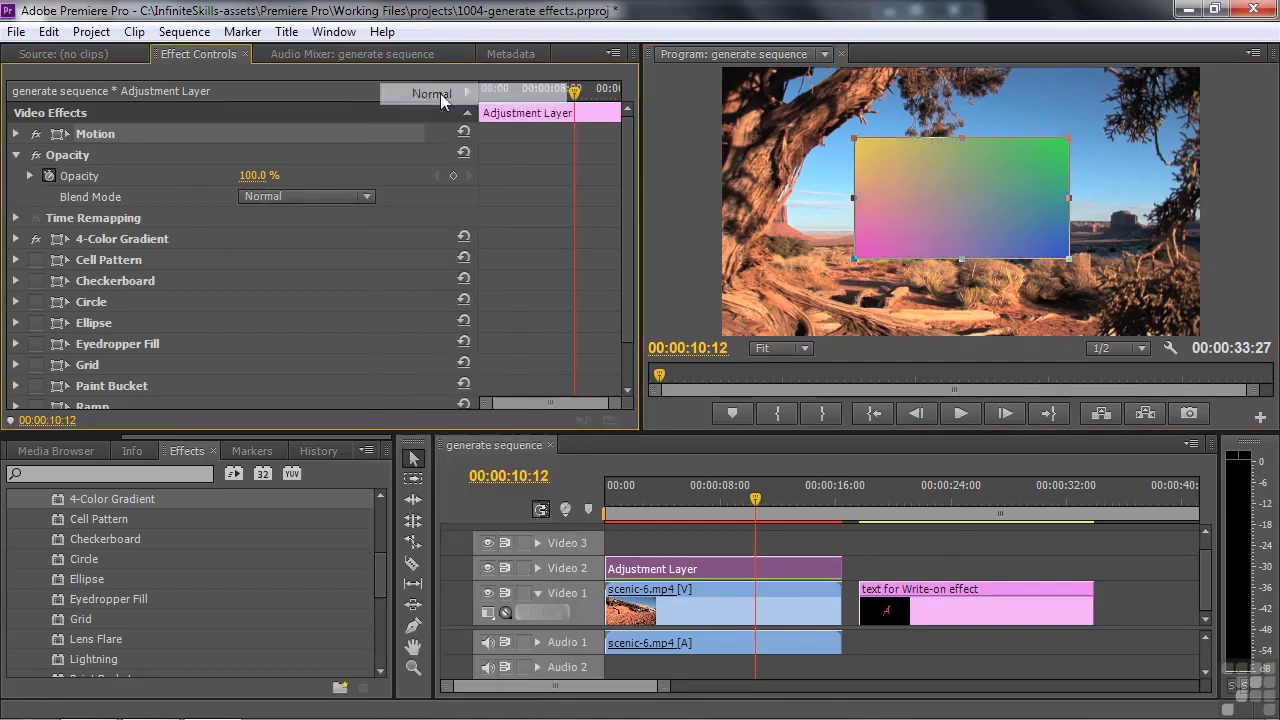
{"action": "left_click", "coordinate": [115, 243]}
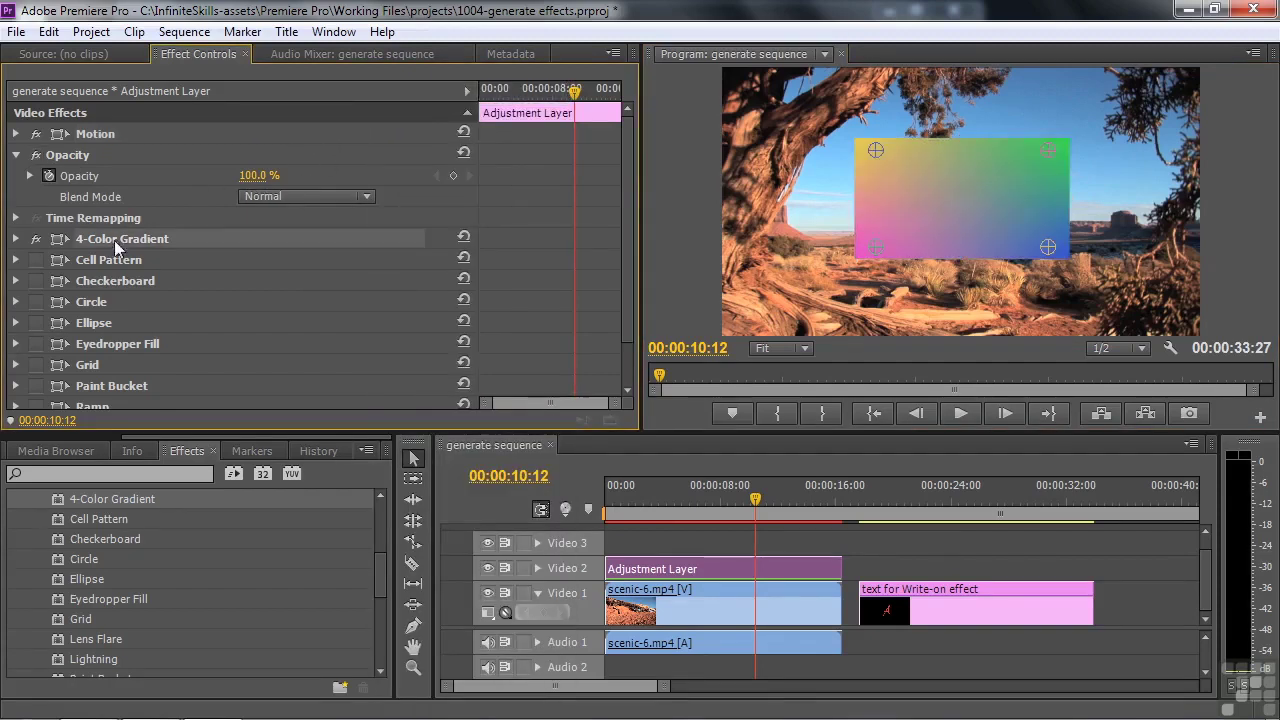
{"action": "left_click", "coordinate": [16, 240]}
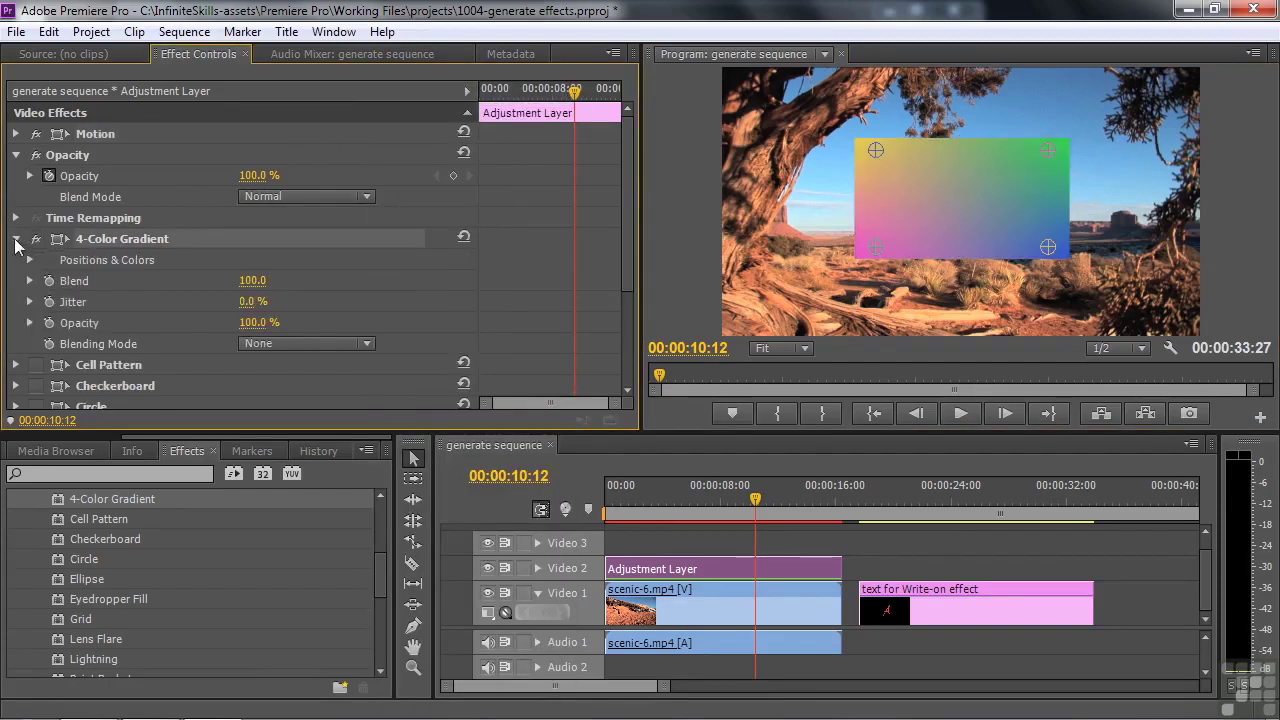
{"action": "left_click", "coordinate": [365, 344]}
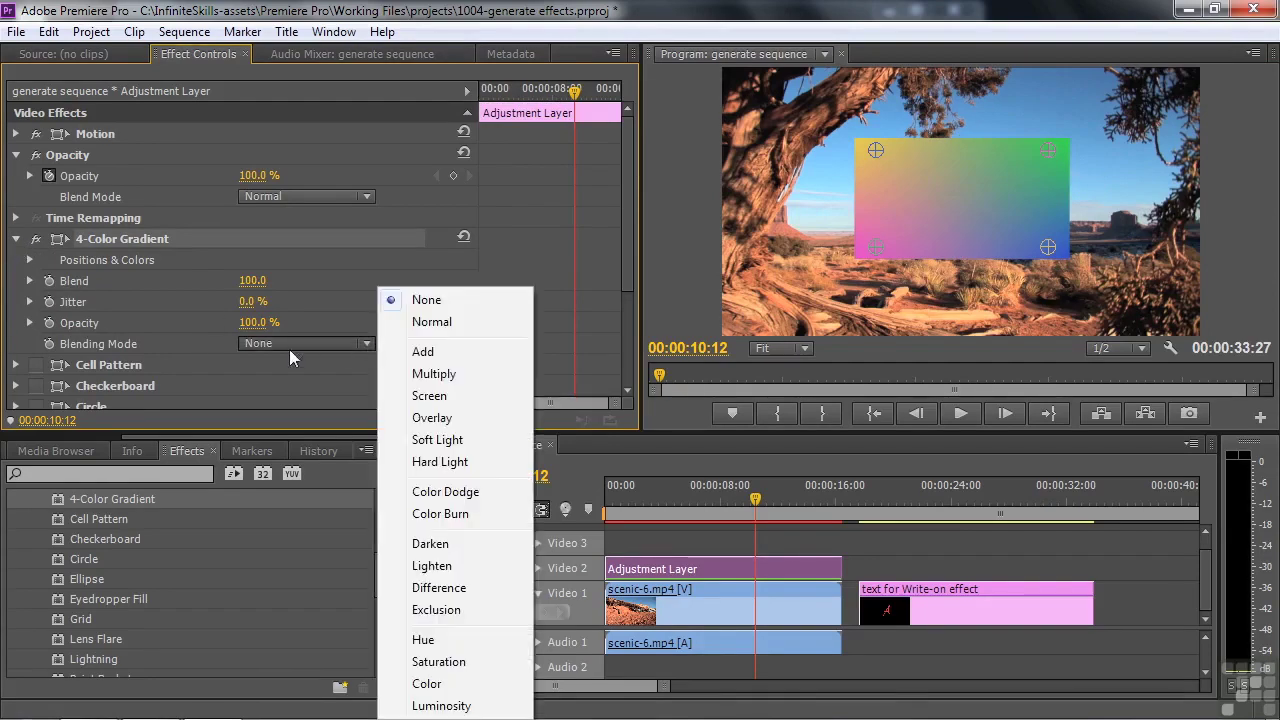
{"action": "left_click", "coordinate": [430, 440]}
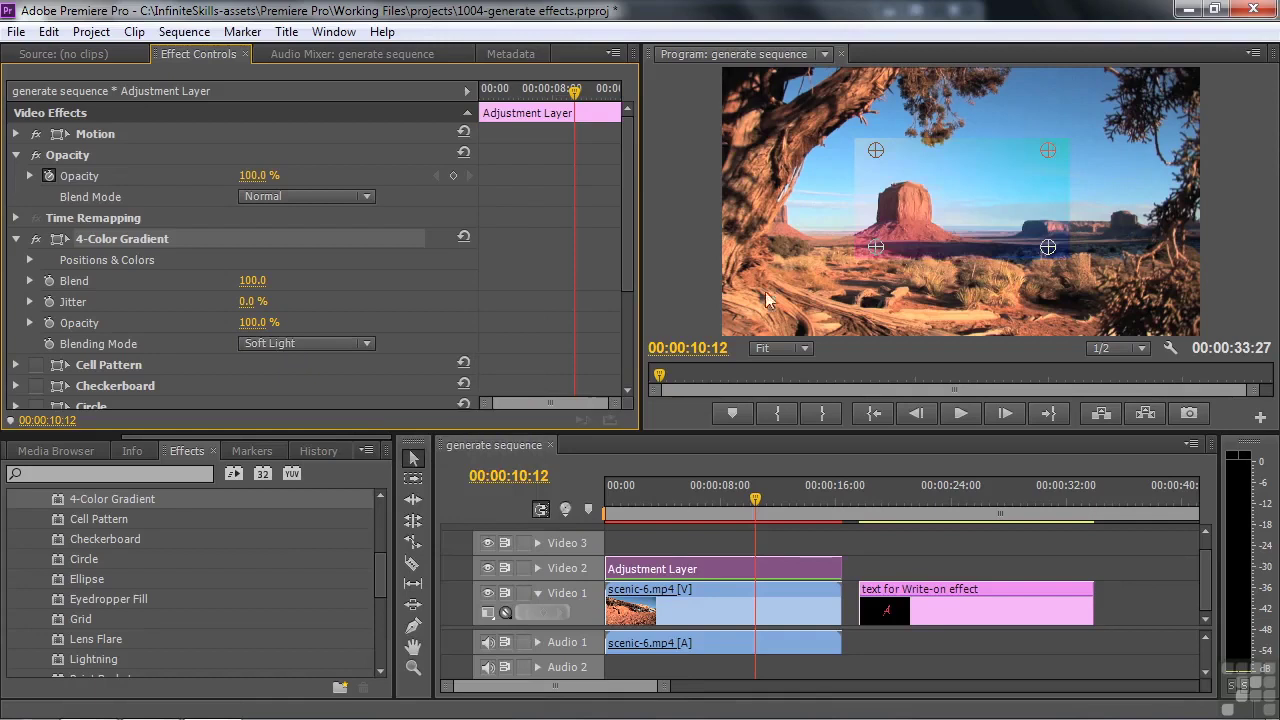
Step: Show the project's items and examine the two places where a new adjustment layer can be created
{"action": "left_click", "coordinate": [668, 570]}
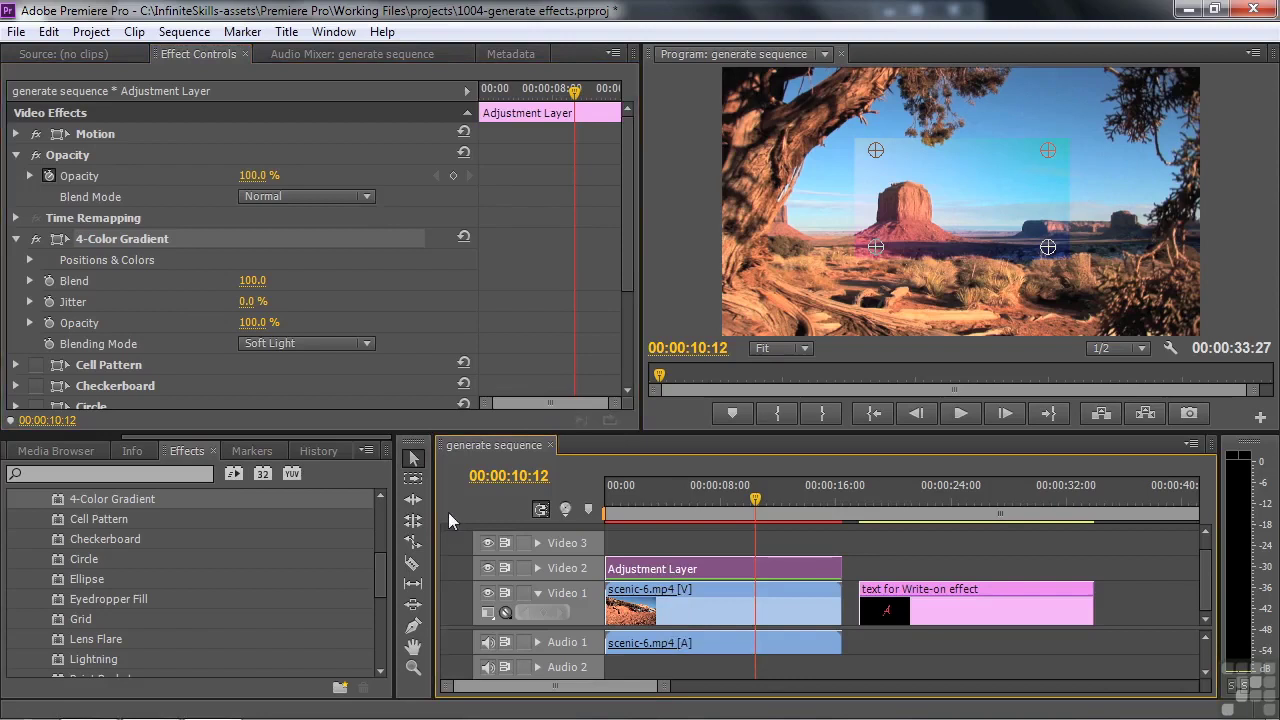
{"action": "left_click_drag", "start_coordinate": [151, 434], "coordinate": [60, 436]}
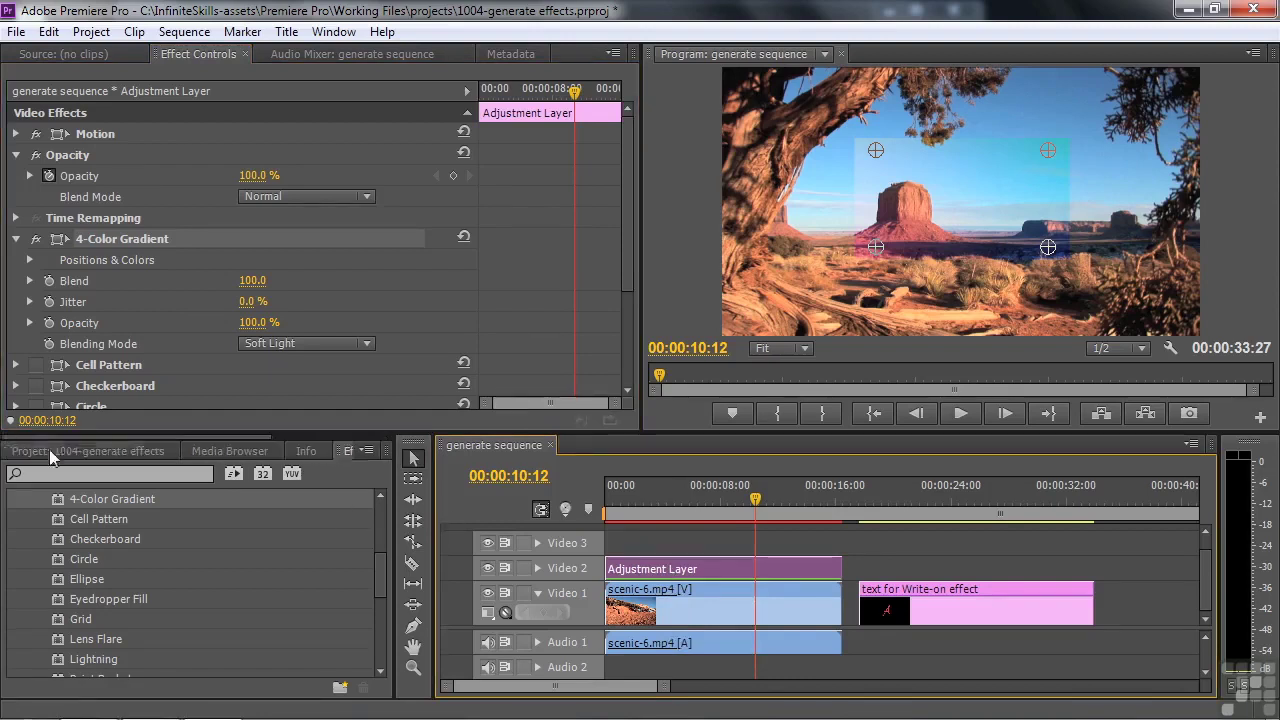
{"action": "left_click", "coordinate": [49, 451]}
{"action": "left_click", "coordinate": [341, 689]}
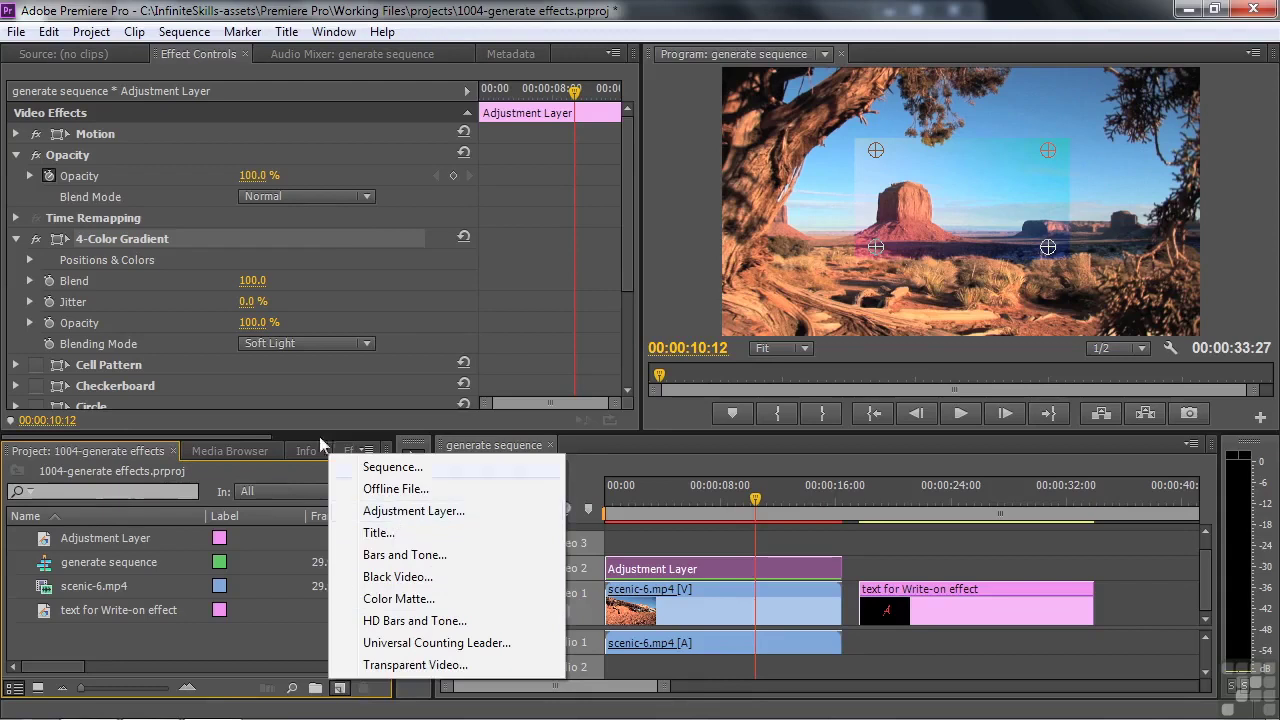
{"action": "left_click", "coordinate": [16, 31]}
{"action": "mouse_move", "coordinate": [44, 58]}
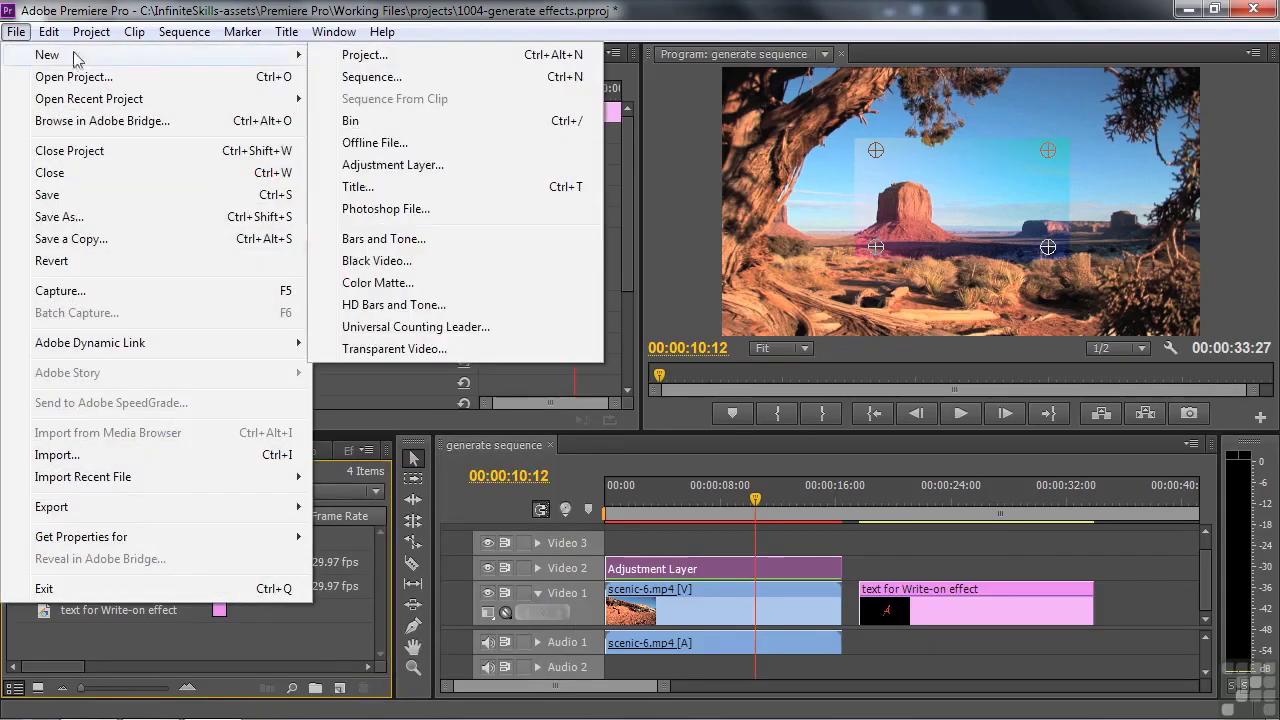
{"action": "left_click", "coordinate": [713, 10]}
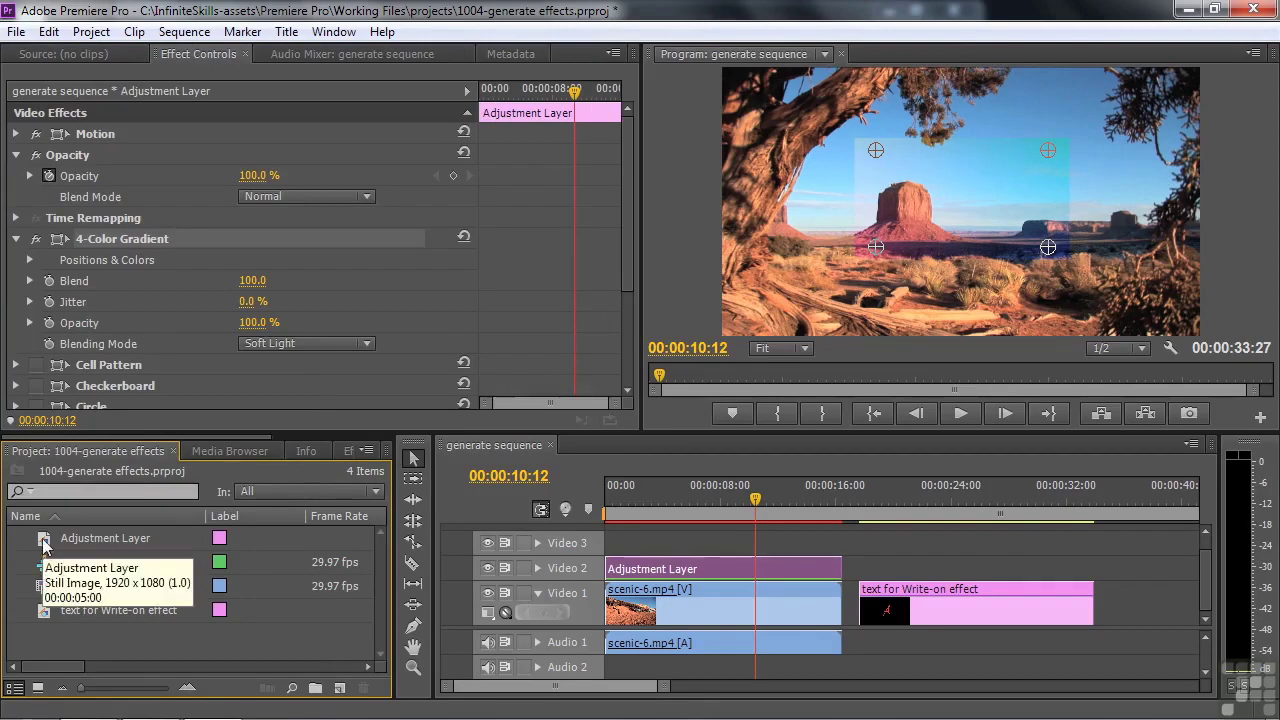
Step: Try adding a second Adjustment Layer clip to Video 2 above the text clip, and delete it from the sequence
{"action": "left_click_drag", "start_coordinate": [43, 543], "coordinate": [1175, 561]}
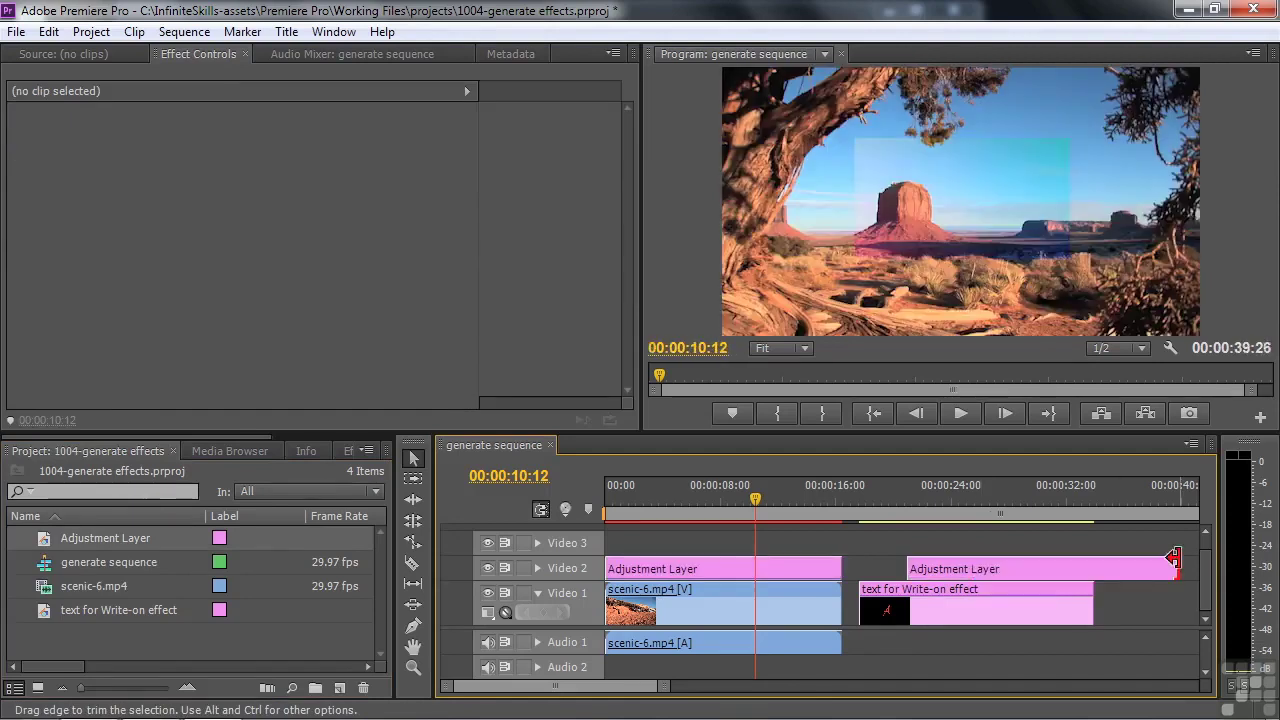
{"action": "left_click", "coordinate": [1111, 565]}
{"action": "key", "text": "Delete"}
Step: Select the adjustment layer above the scenic clip and reset its Motion and 4-Color Gradient settings to their defaults
{"action": "left_click", "coordinate": [700, 497]}
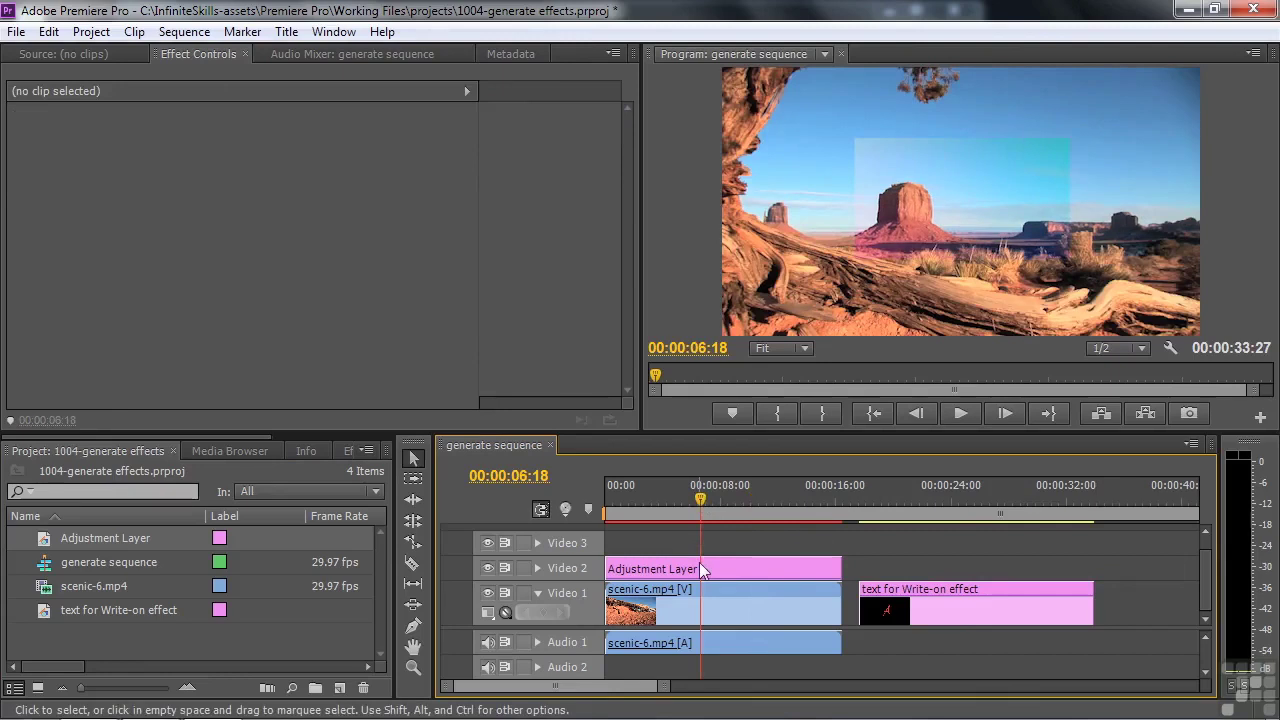
{"action": "left_click", "coordinate": [699, 564]}
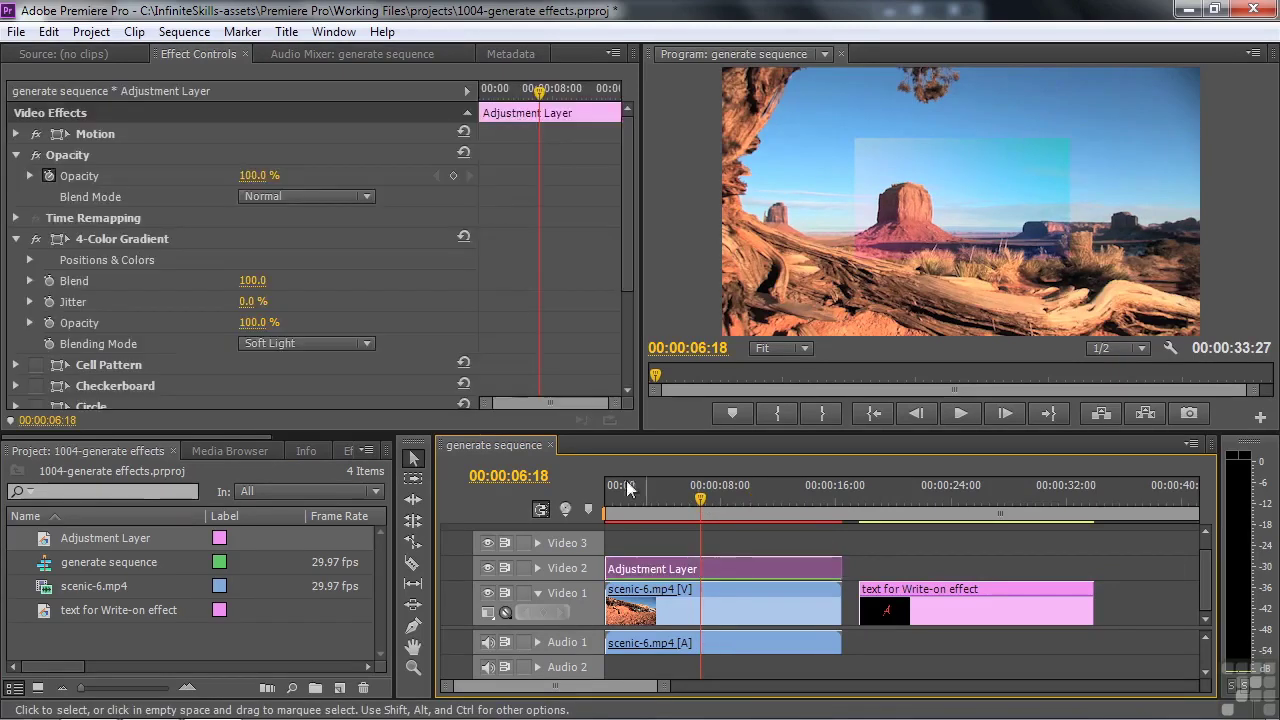
{"action": "left_click", "coordinate": [462, 133]}
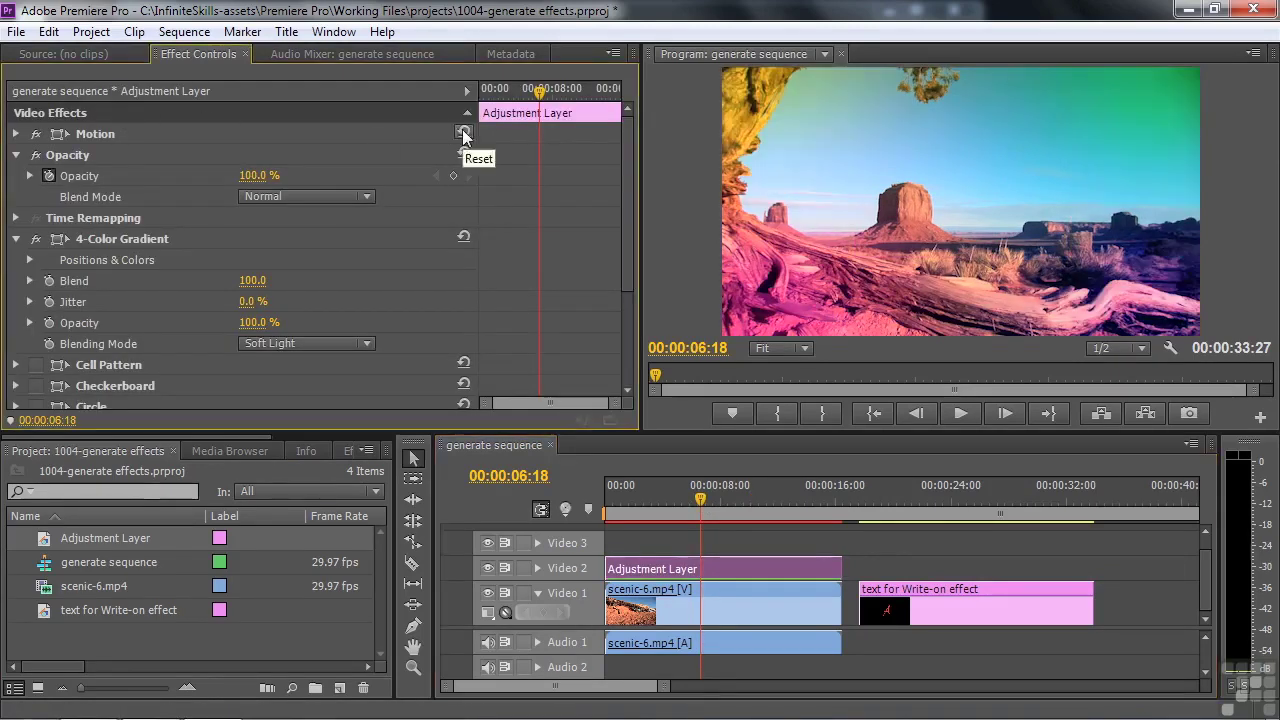
{"action": "left_click", "coordinate": [16, 155]}
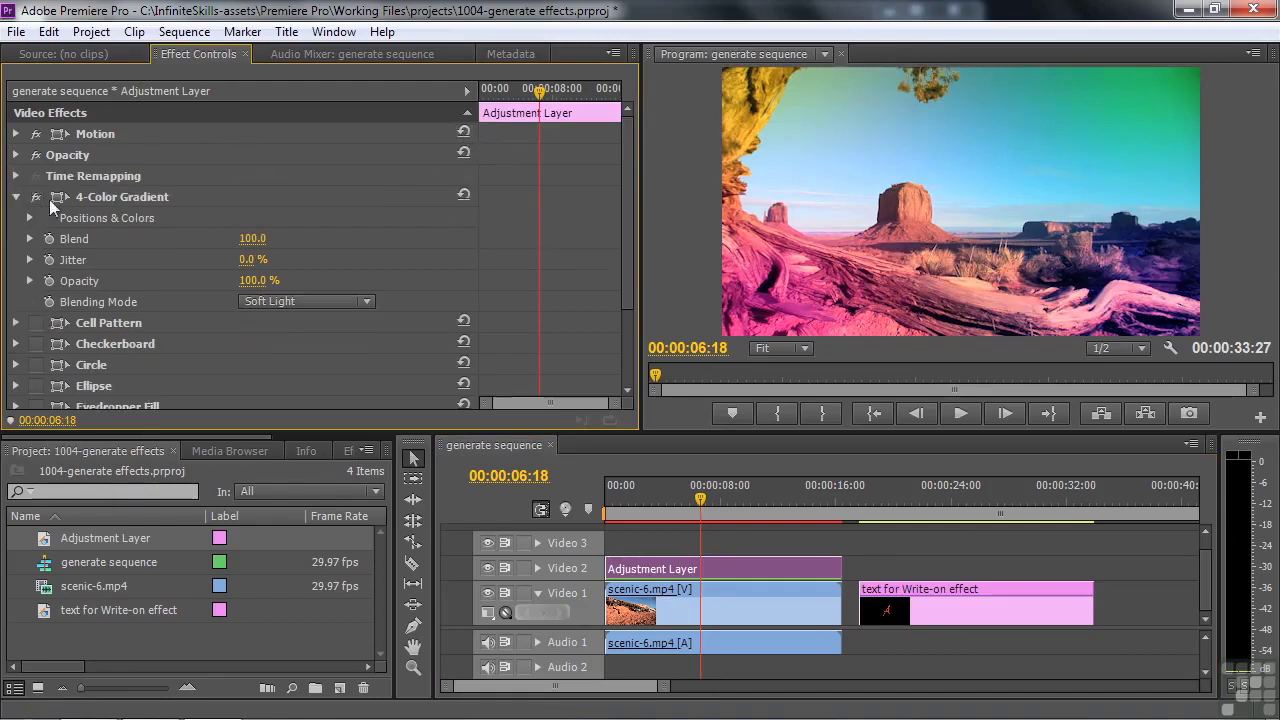
{"action": "left_click", "coordinate": [462, 198]}
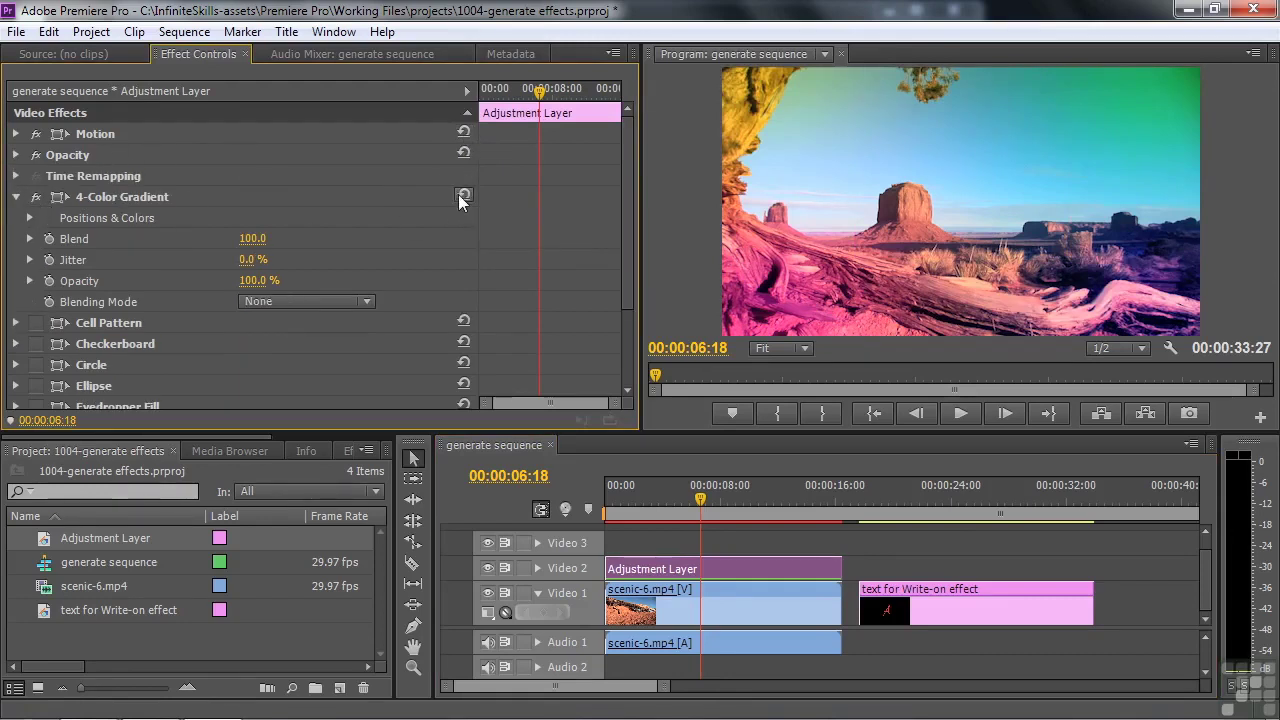
{"action": "left_click", "coordinate": [16, 198]}
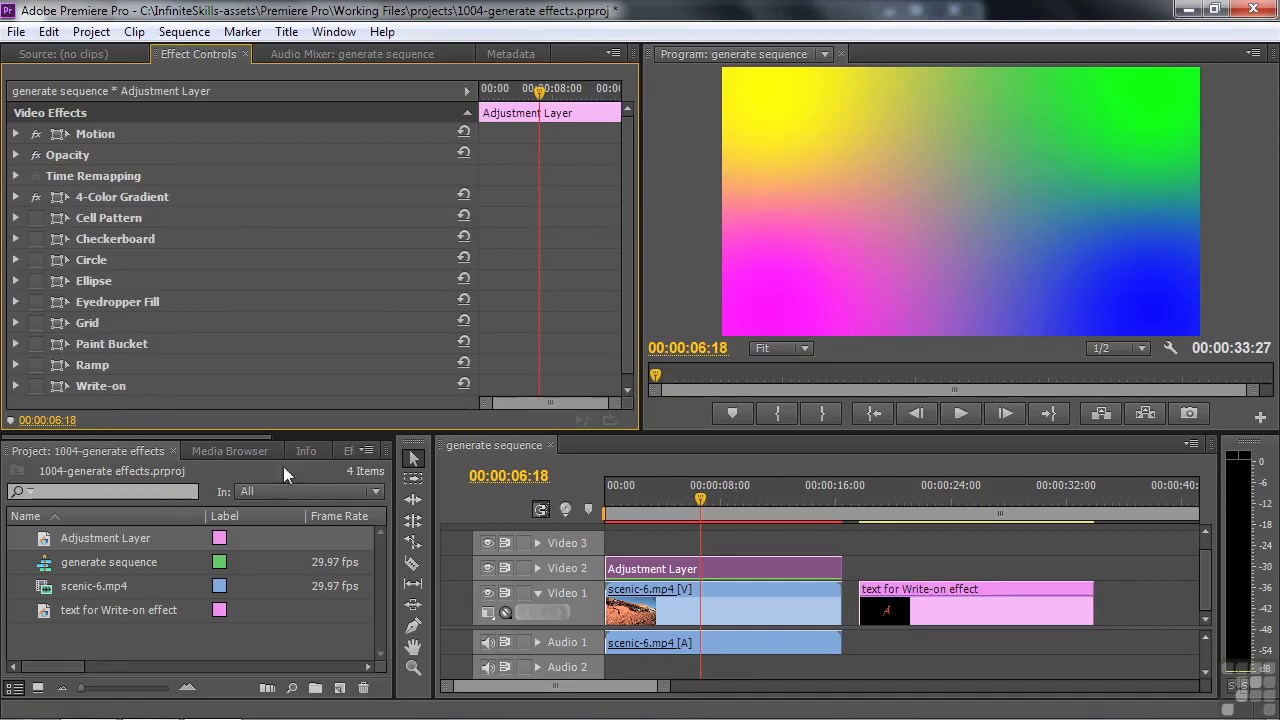
Step: Show the effects library and examine the list of Generate effects from 4-Color Gradient to Write-on
{"action": "left_click_drag", "start_coordinate": [237, 434], "coordinate": [397, 437]}
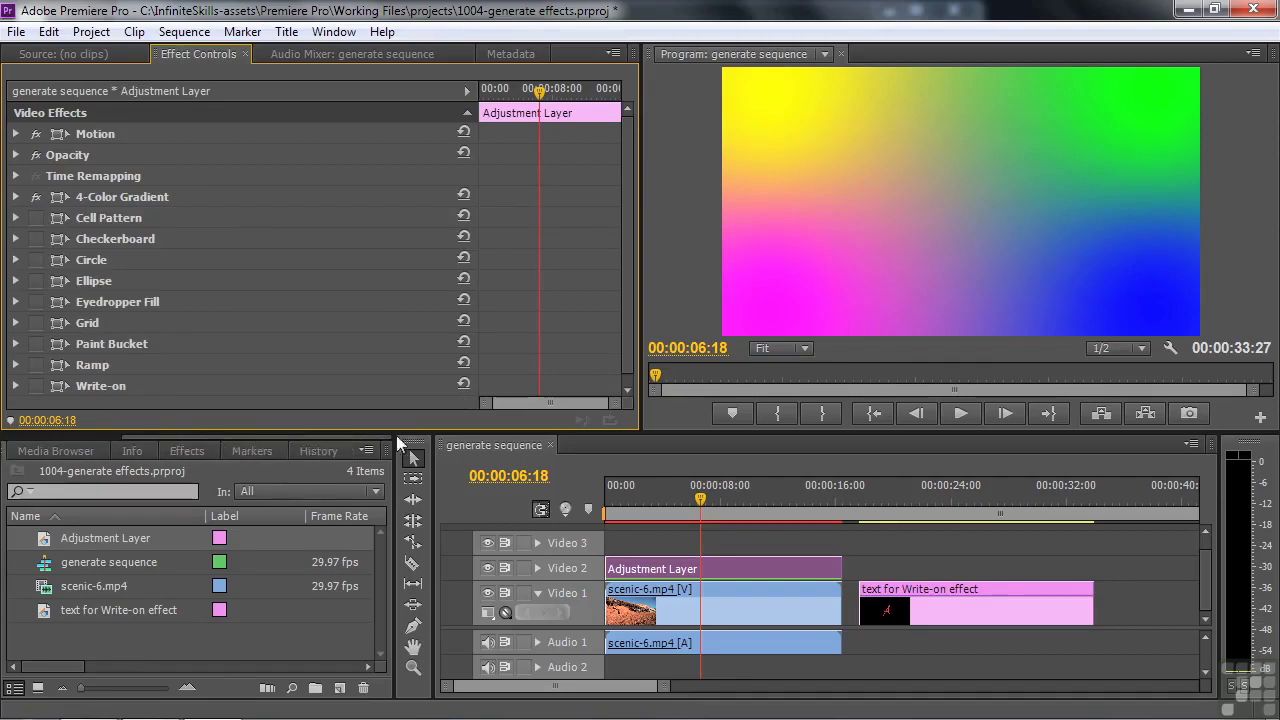
{"action": "left_click", "coordinate": [189, 451]}
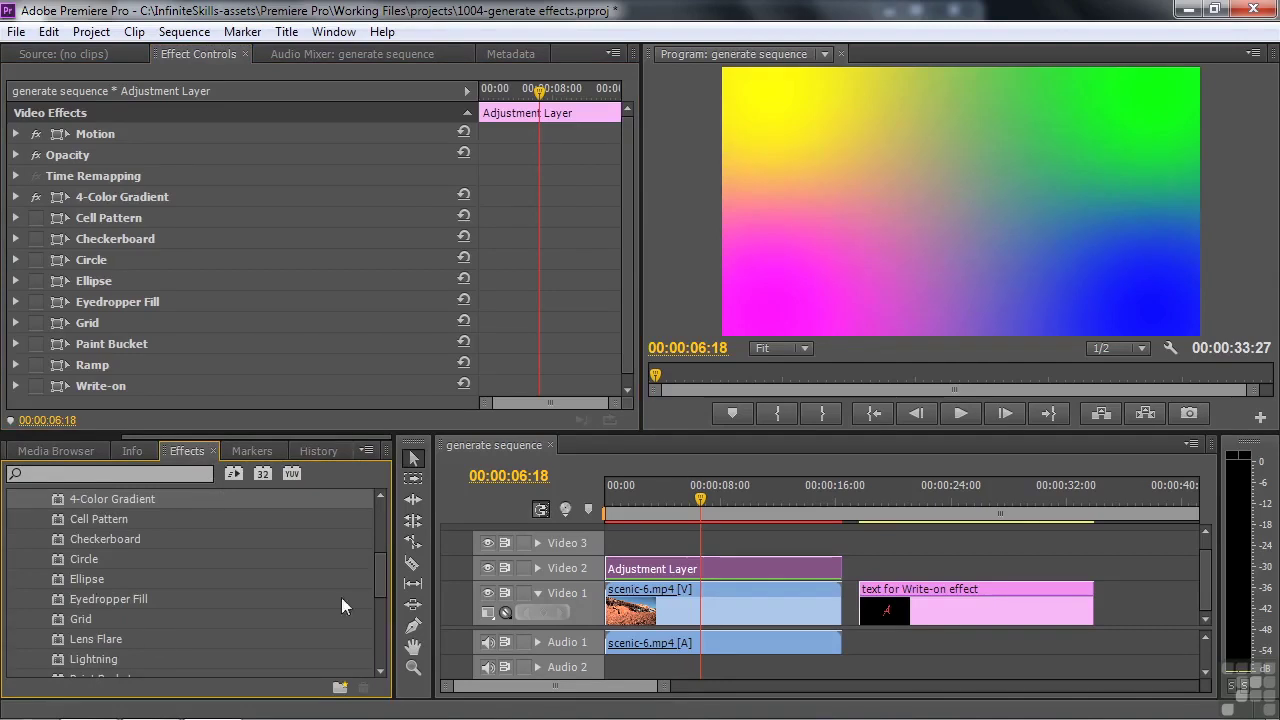
{"action": "left_click_drag", "start_coordinate": [379, 597], "coordinate": [379, 600]}
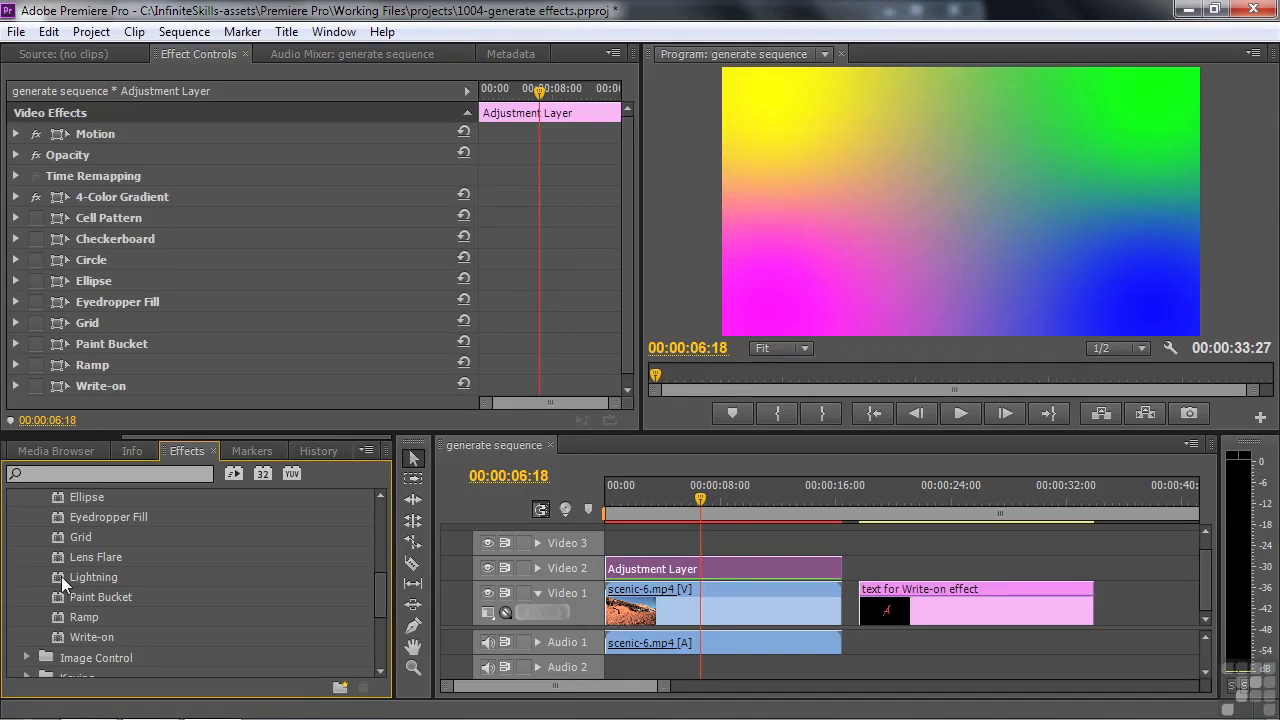
{"action": "left_click_drag", "start_coordinate": [375, 608], "coordinate": [379, 589]}
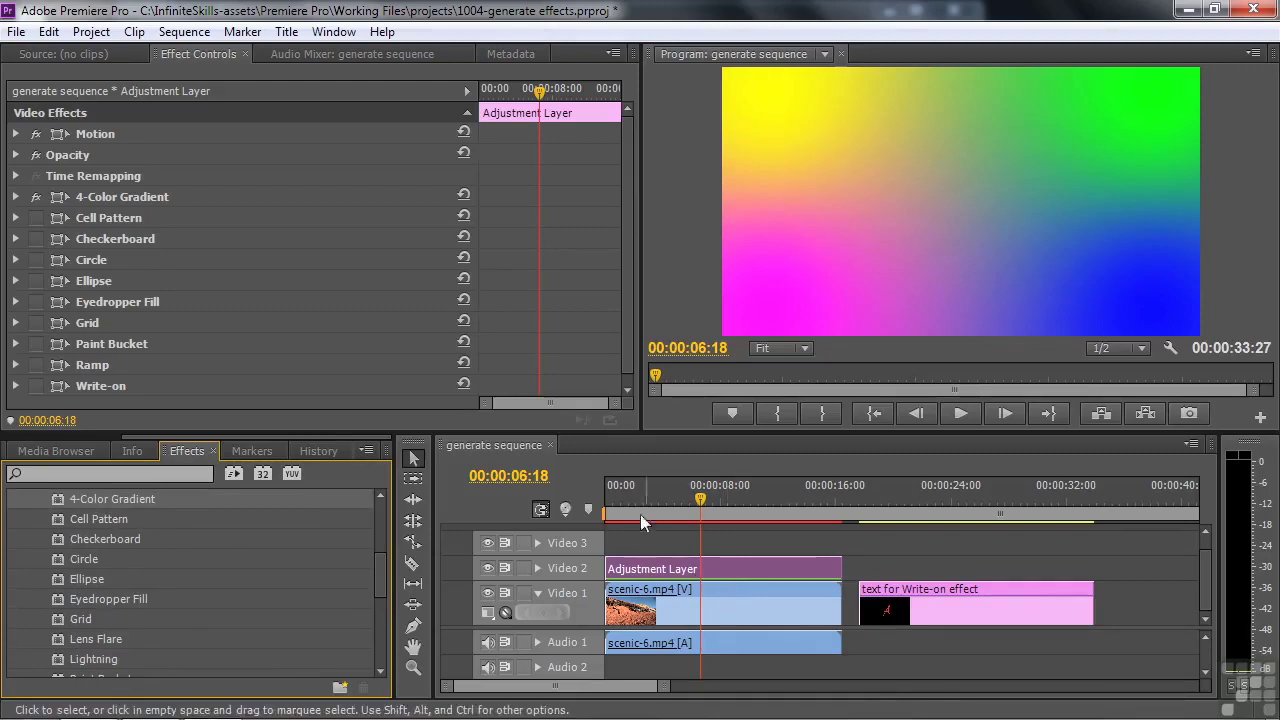
Step: Reposition the 4-Color Gradient's points along the frame's lower edge: Point 1 about 510, 948, Point 2 about 1249, 887, Point 3 about 221, 903
{"action": "left_click", "coordinate": [15, 197]}
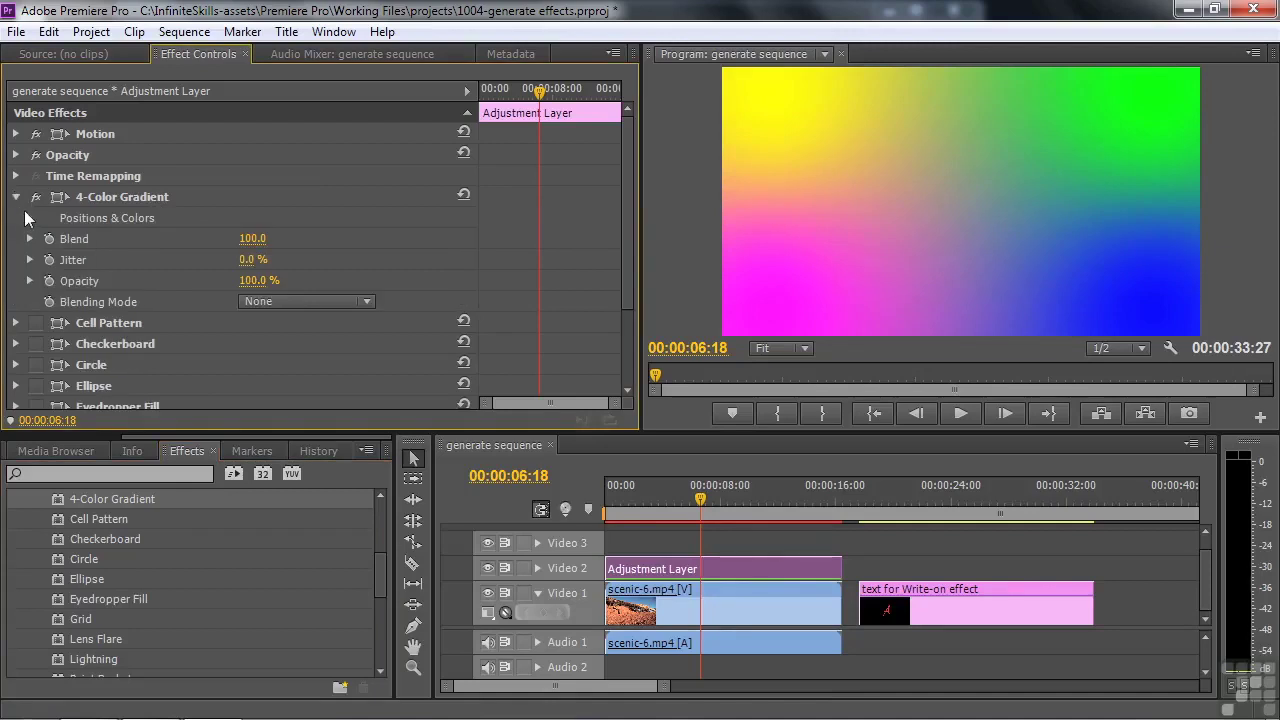
{"action": "left_click", "coordinate": [29, 219]}
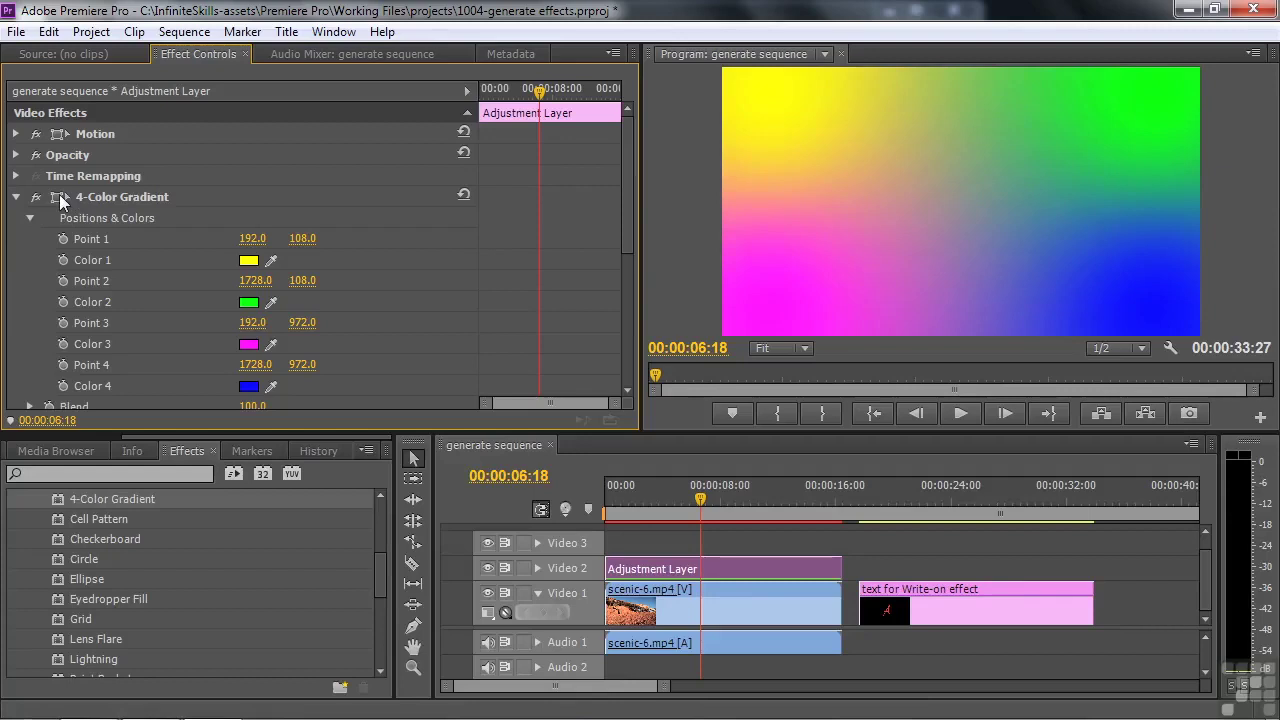
{"action": "left_click", "coordinate": [60, 200]}
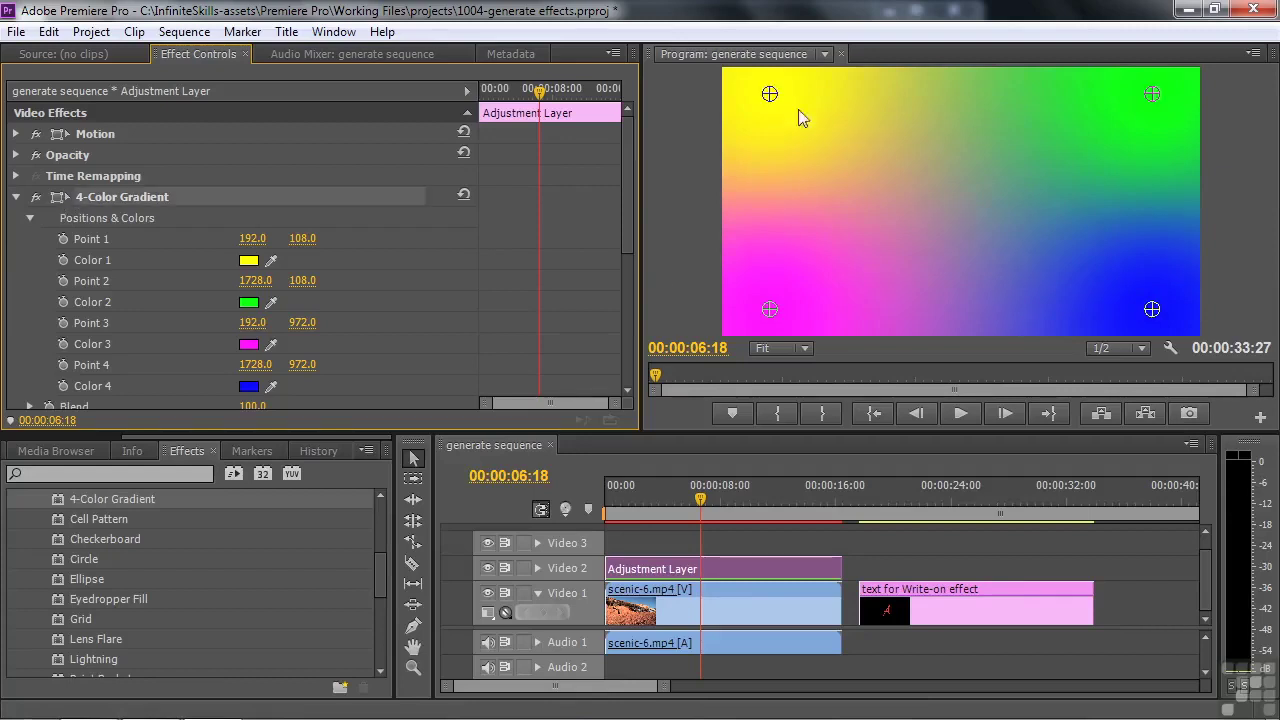
{"action": "left_click_drag", "start_coordinate": [769, 96], "coordinate": [844, 292]}
{"action": "left_click_drag", "start_coordinate": [1161, 92], "coordinate": [1035, 288]}
{"action": "left_click_drag", "start_coordinate": [844, 290], "coordinate": [849, 300]}
{"action": "left_click_drag", "start_coordinate": [767, 306], "coordinate": [774, 290]}
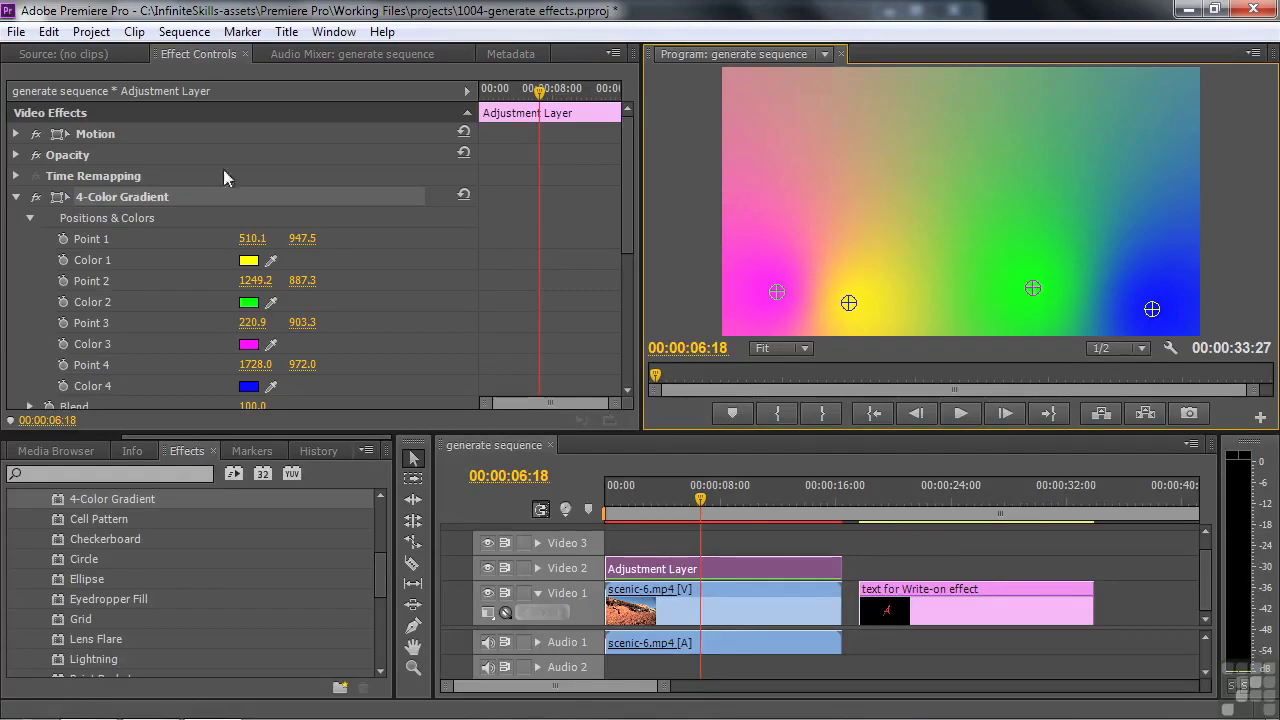
Step: Try scaling the adjustment layer to about half size and moving it to the frame's lower-left corner, and reset its Motion
{"action": "left_click", "coordinate": [111, 140]}
{"action": "left_click_drag", "start_coordinate": [968, 76], "coordinate": [960, 132]}
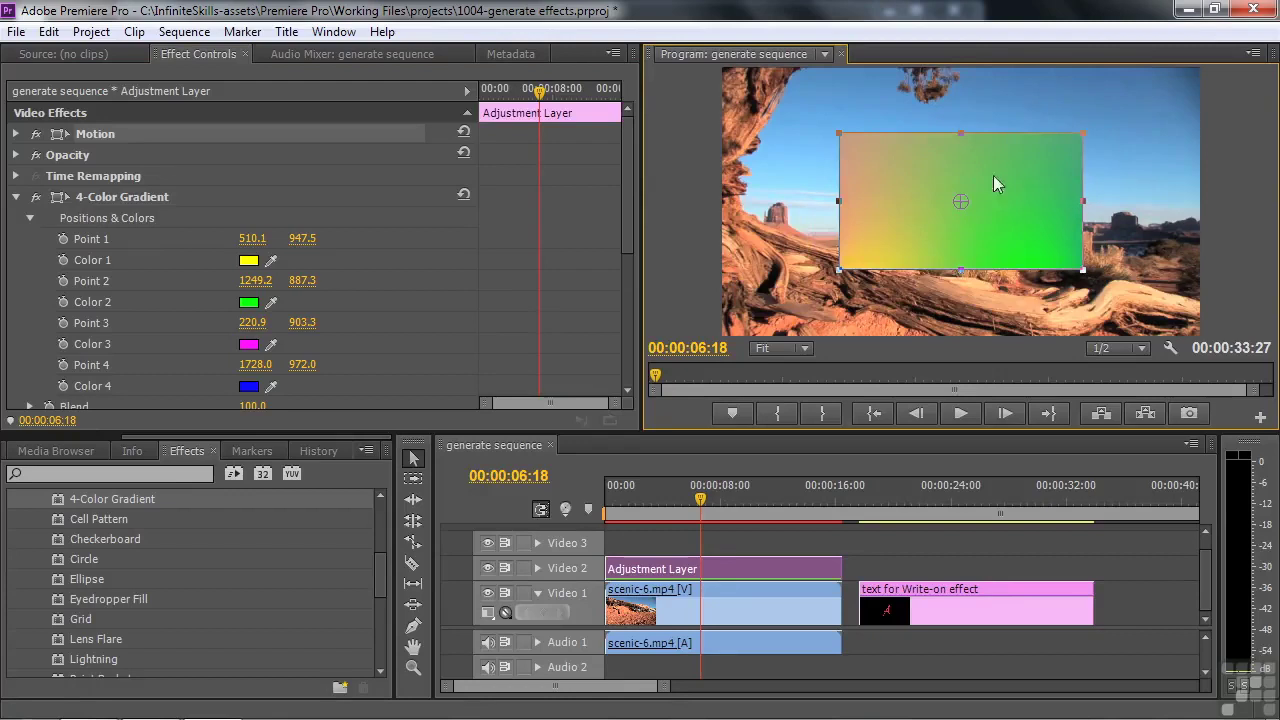
{"action": "left_click_drag", "start_coordinate": [993, 175], "coordinate": [858, 245]}
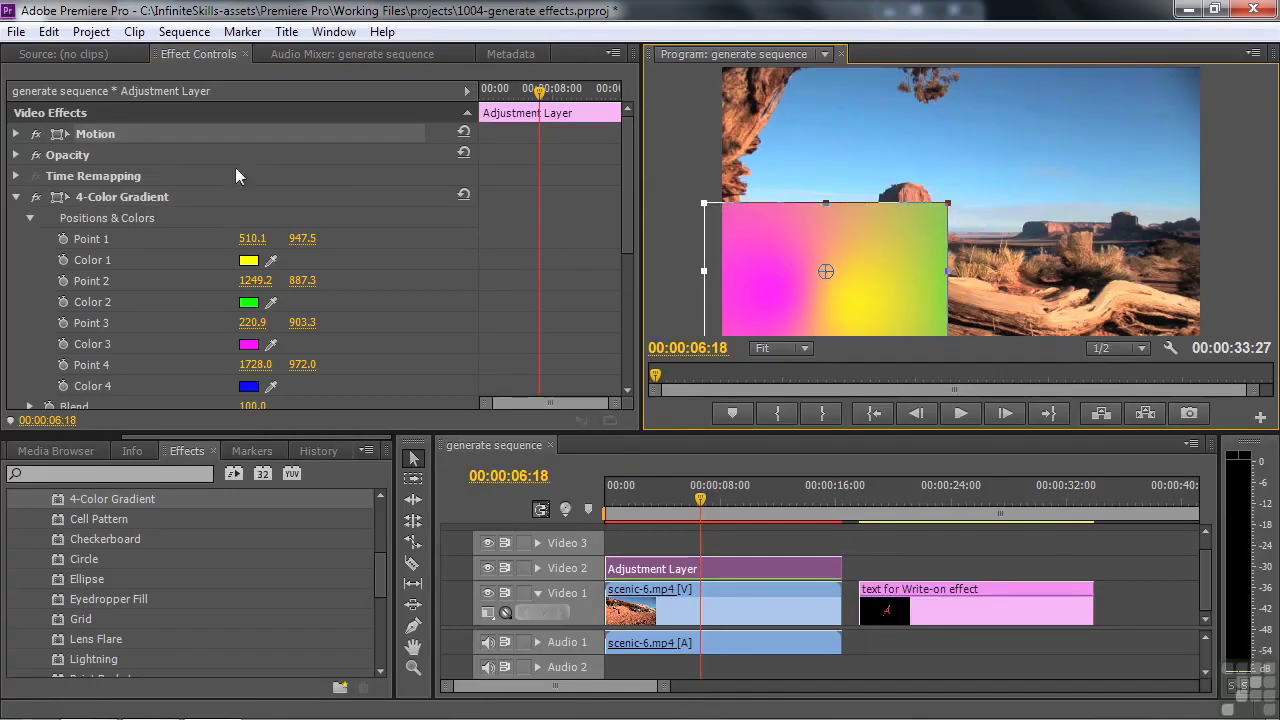
{"action": "left_click", "coordinate": [463, 132]}
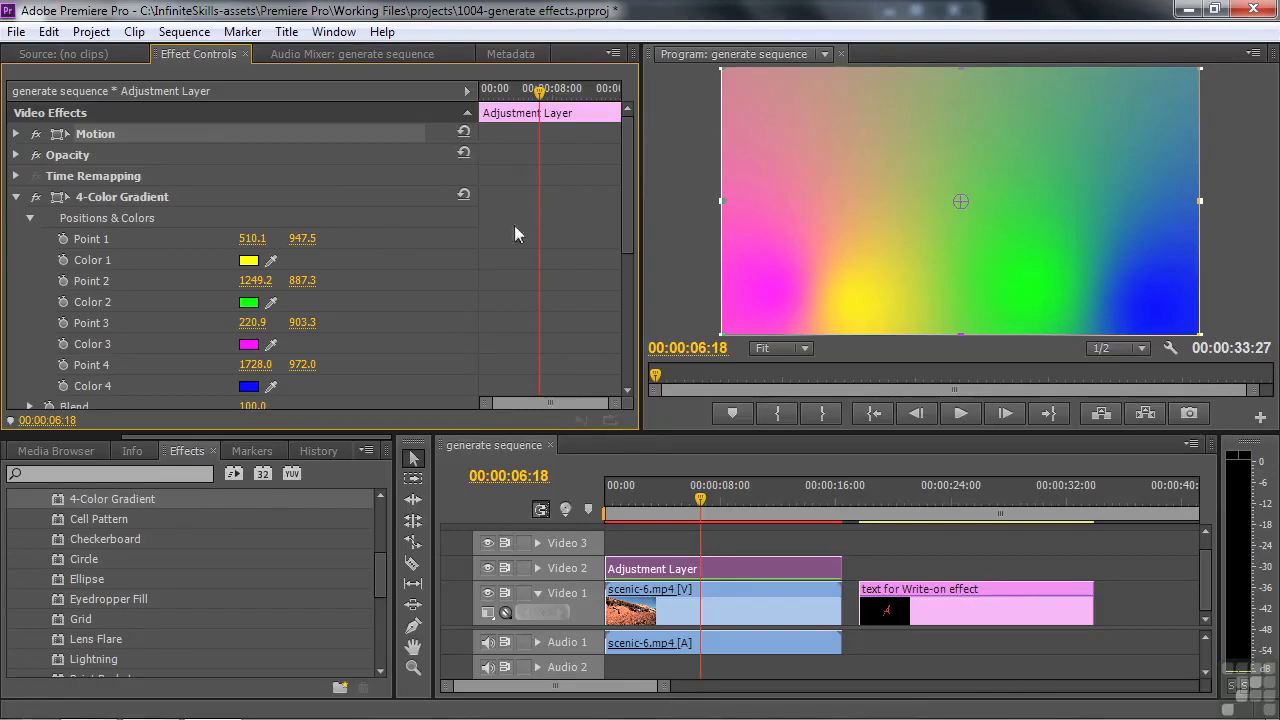
Step: Set the 4-Color Gradient's Blend to 48.0 and its Jitter to 93.0 %
{"action": "left_click", "coordinate": [84, 200]}
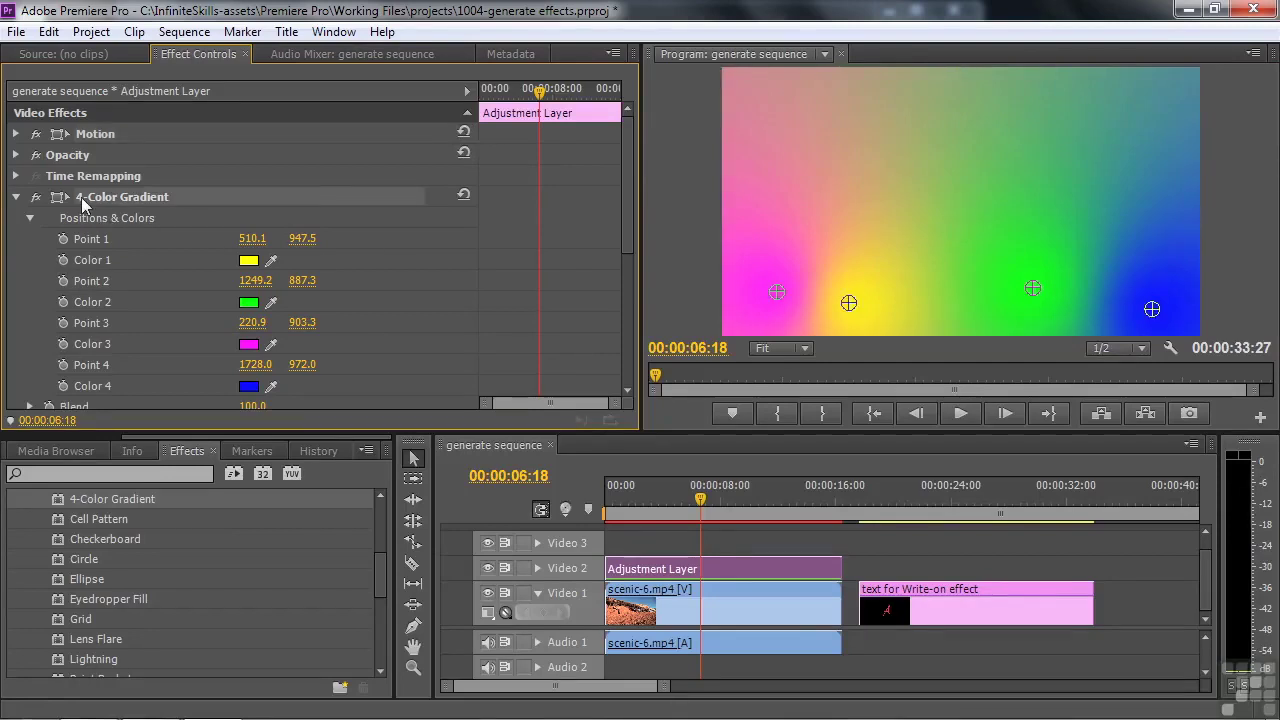
{"action": "scroll", "coordinate": [622, 232], "scroll_direction": "down", "scroll_amount": 2}
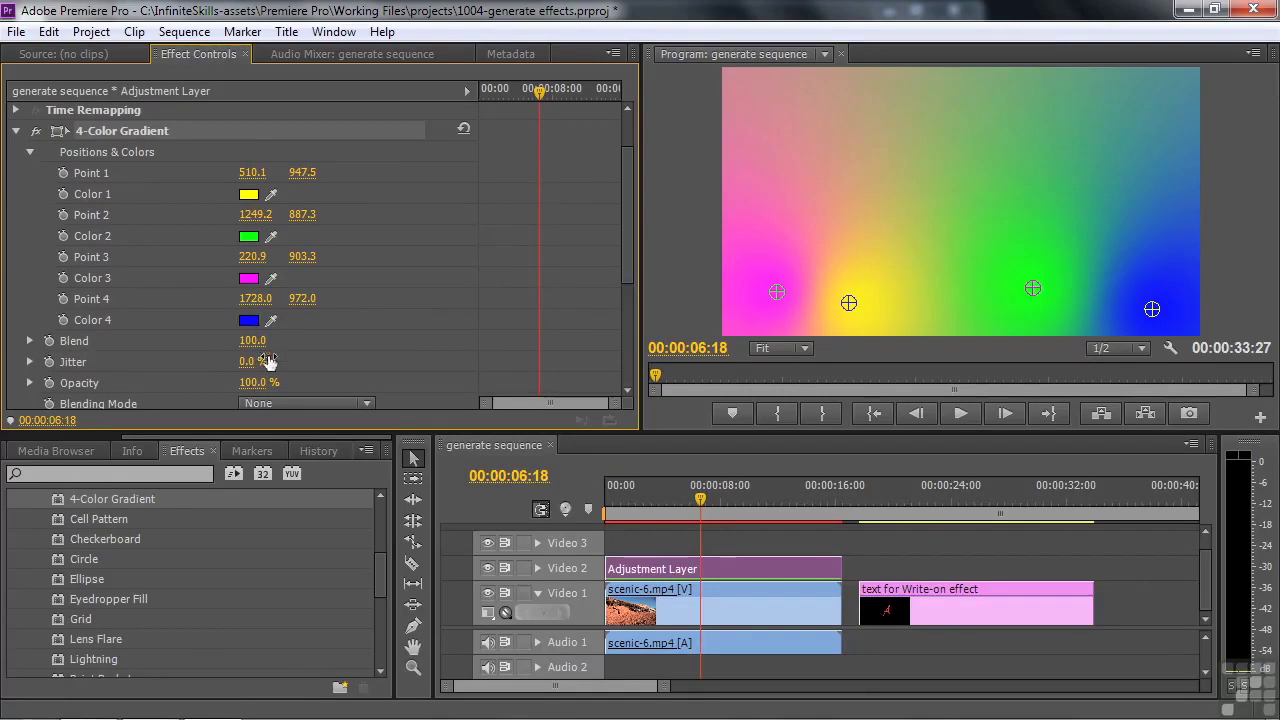
{"action": "left_click_drag", "start_coordinate": [252, 341], "coordinate": [200, 341]}
{"action": "left_click", "coordinate": [30, 342]}
{"action": "scroll", "coordinate": [629, 273], "scroll_direction": "down", "scroll_amount": 3}
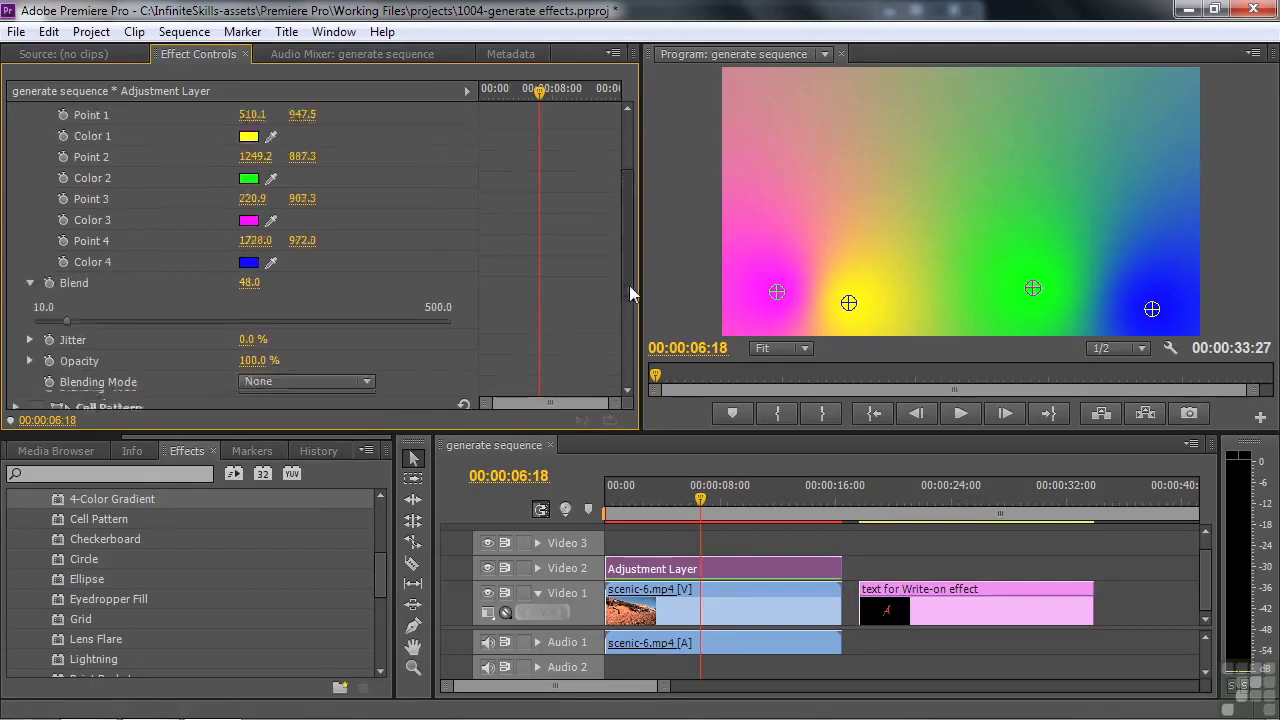
{"action": "left_click_drag", "start_coordinate": [248, 294], "coordinate": [270, 294]}
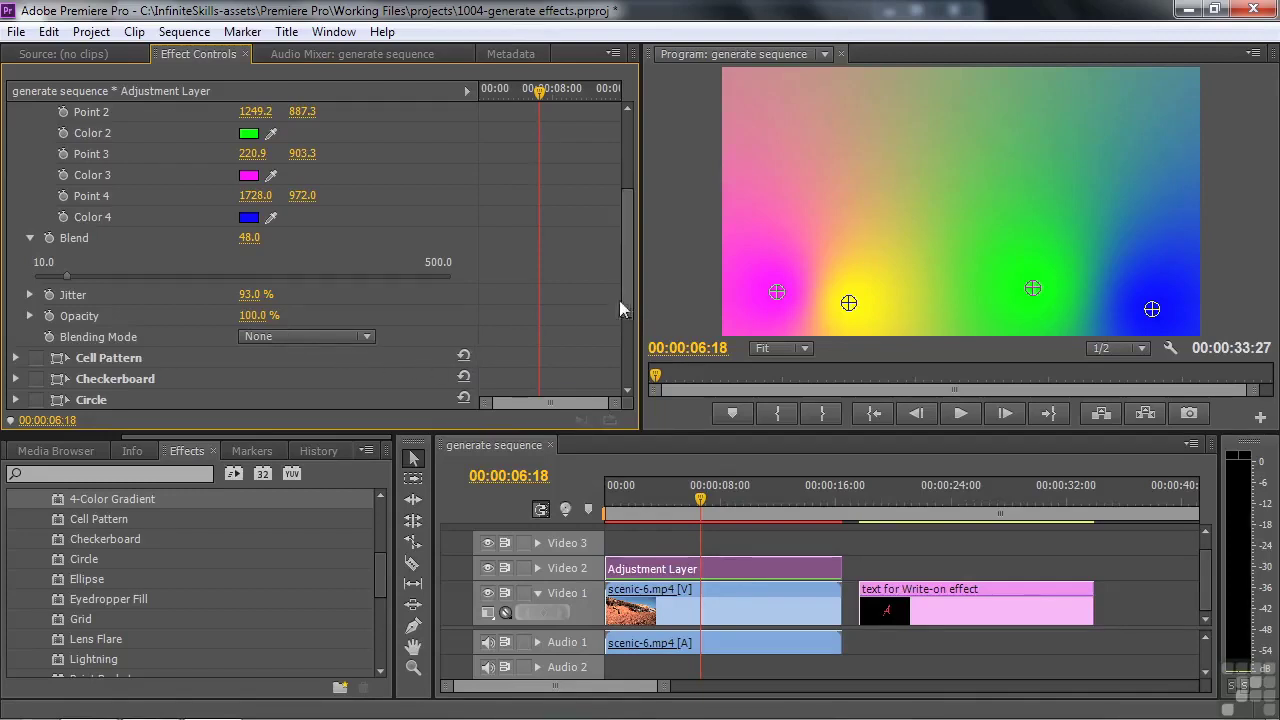
Step: Turn off the 4-Color Gradient effect on the adjustment layer and turn on Cell Pattern
{"action": "left_click_drag", "start_coordinate": [630, 297], "coordinate": [630, 190]}
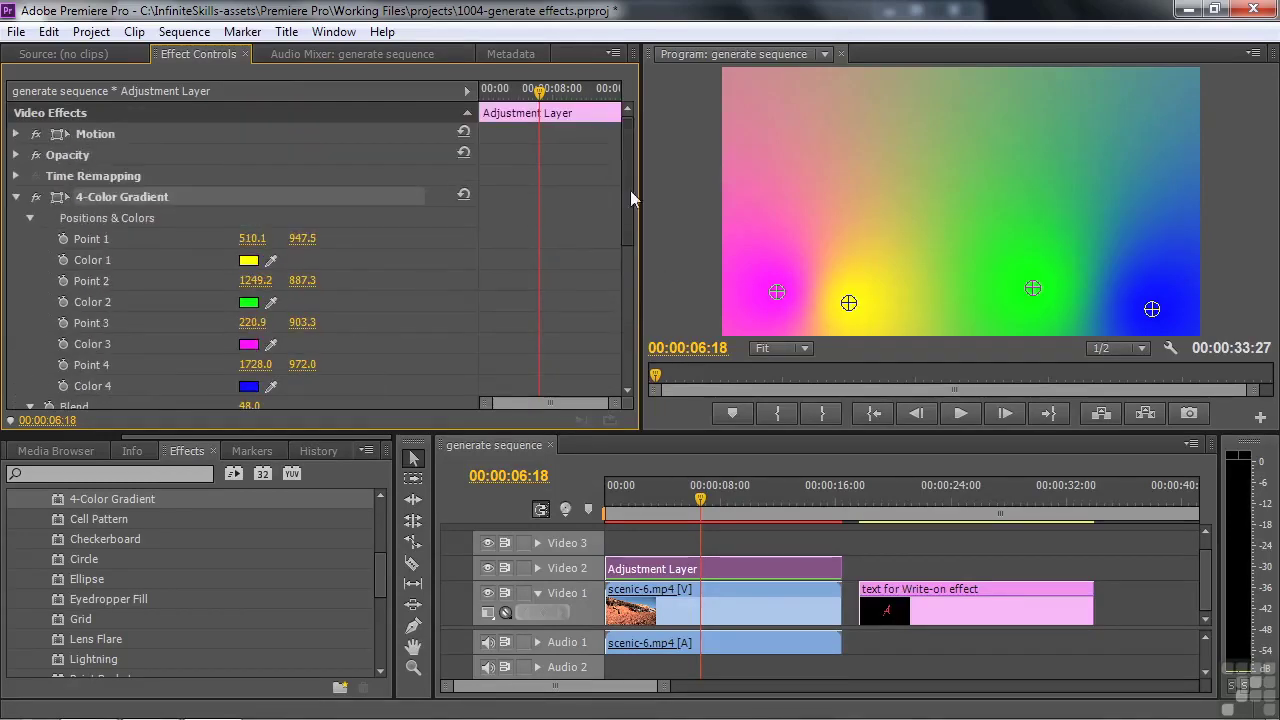
{"action": "left_click", "coordinate": [35, 196]}
{"action": "left_click", "coordinate": [15, 197]}
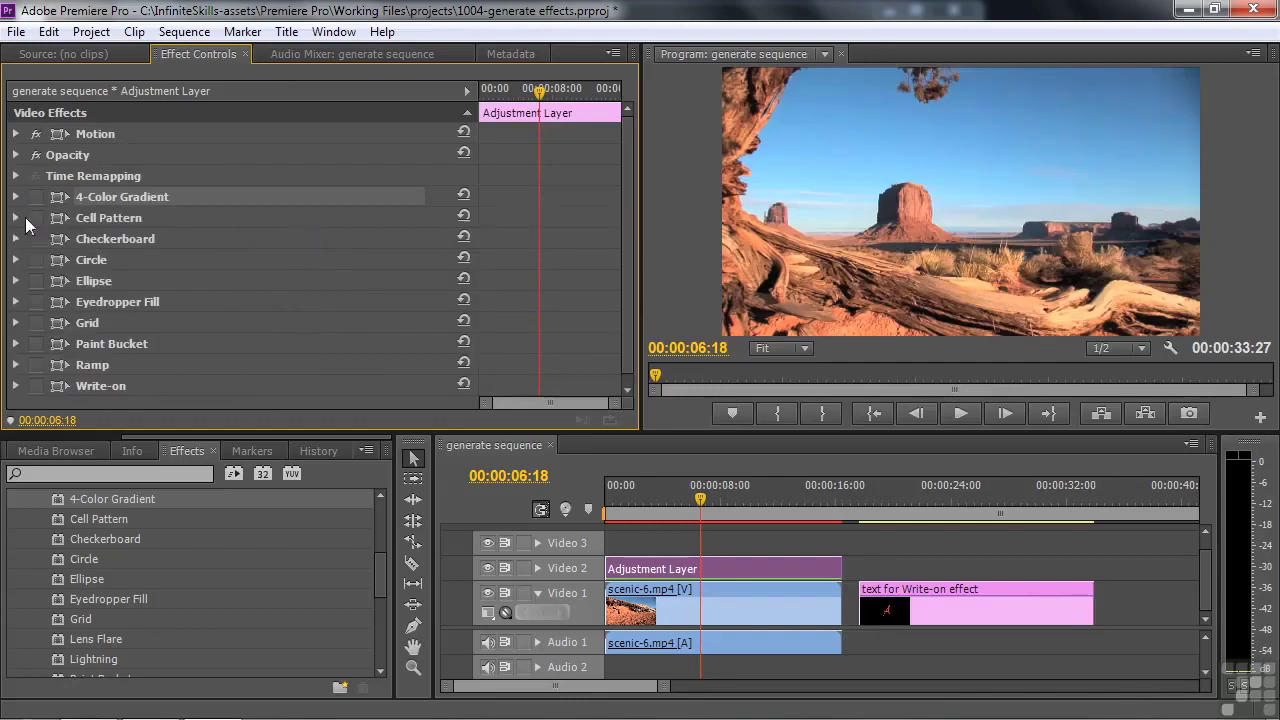
{"action": "left_click", "coordinate": [74, 224]}
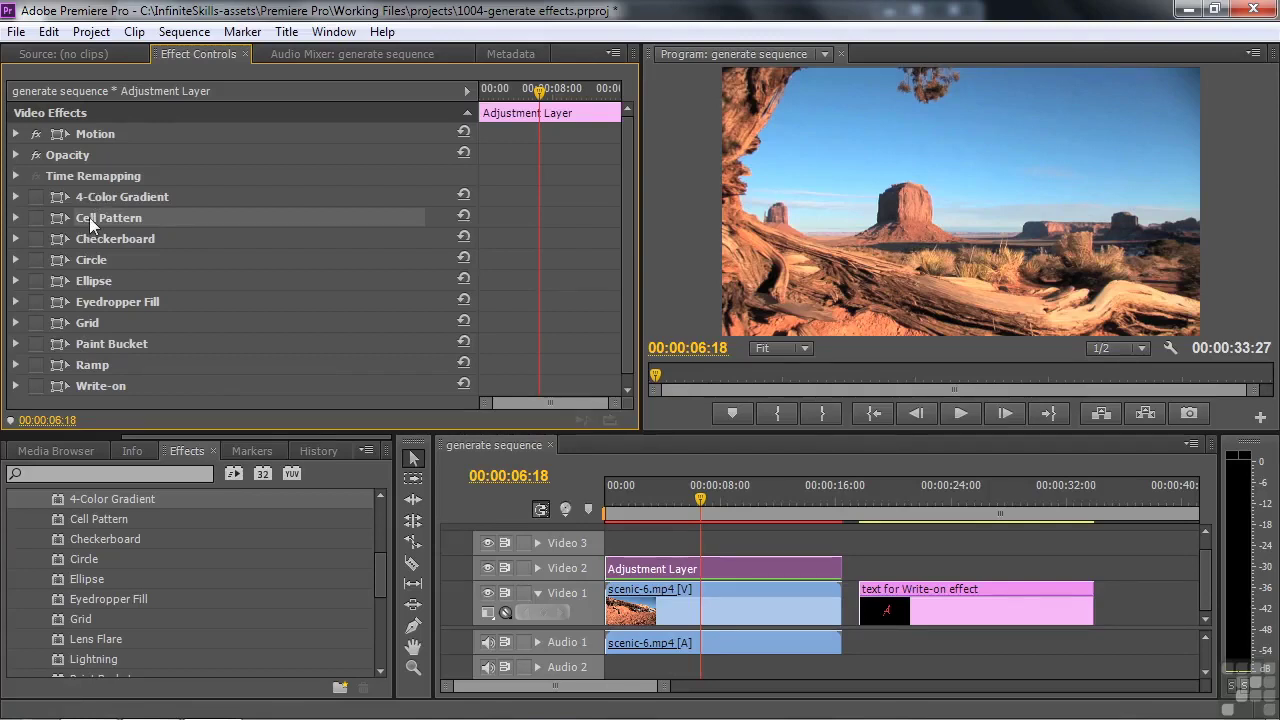
{"action": "left_click", "coordinate": [38, 217]}
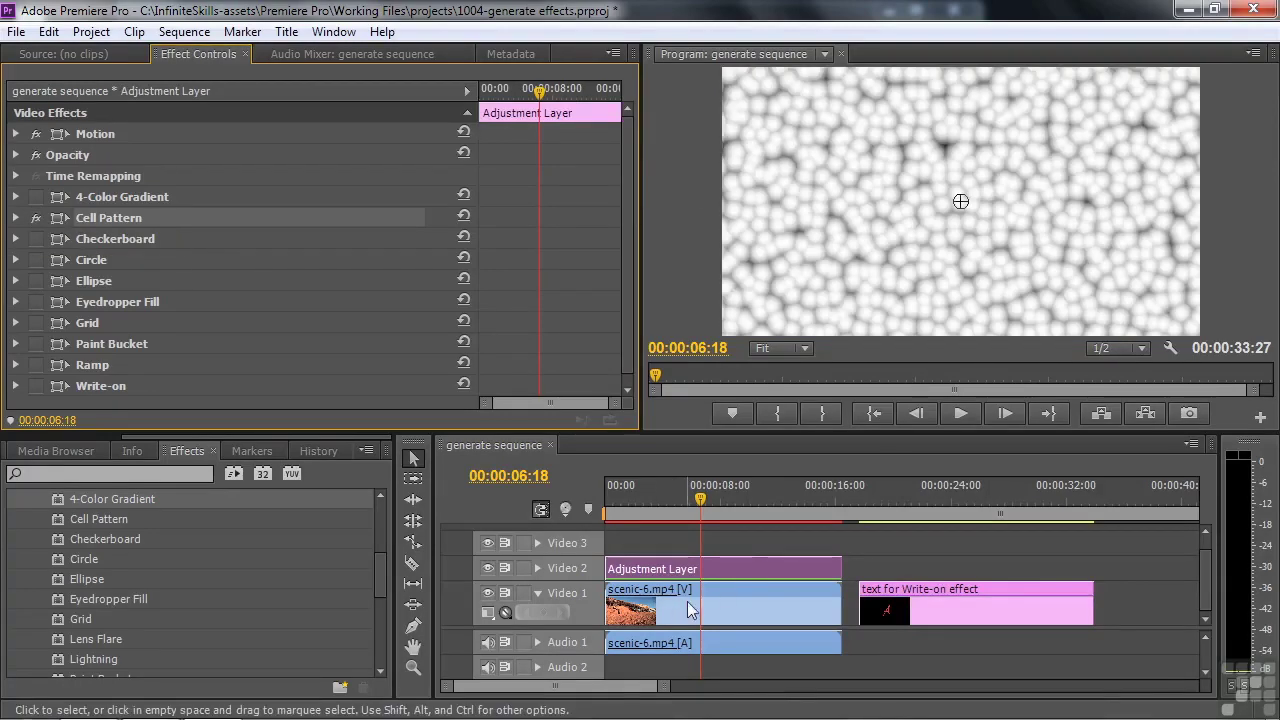
Step: Try the Crystals type for the Cell Pattern effect, and set the type to Pillow
{"action": "left_click", "coordinate": [16, 217]}
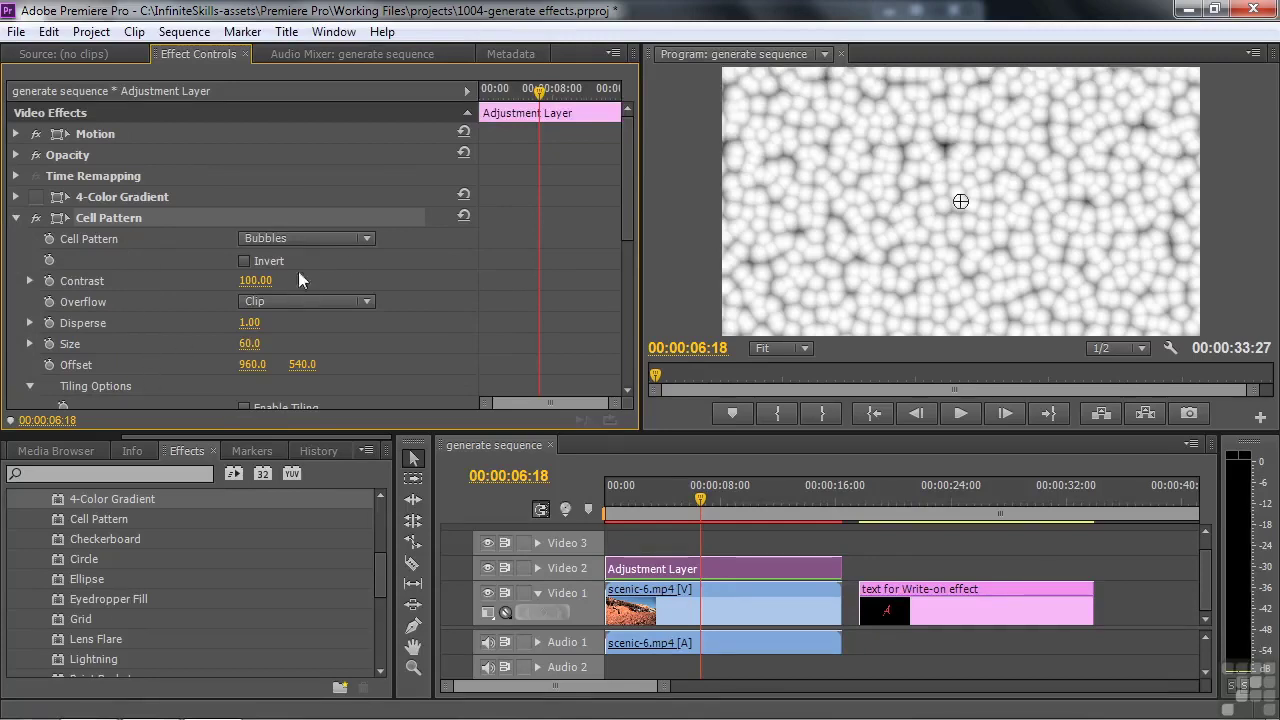
{"action": "left_click", "coordinate": [368, 240]}
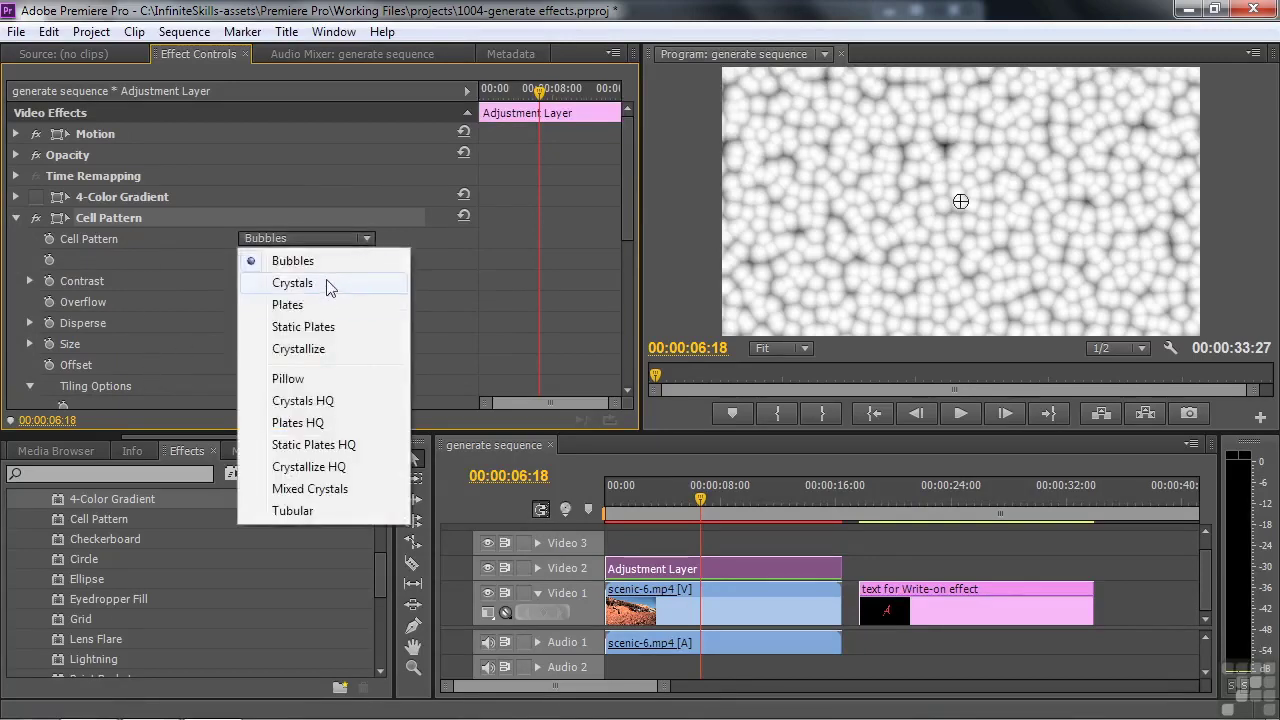
{"action": "left_click", "coordinate": [328, 285]}
{"action": "left_click", "coordinate": [367, 241]}
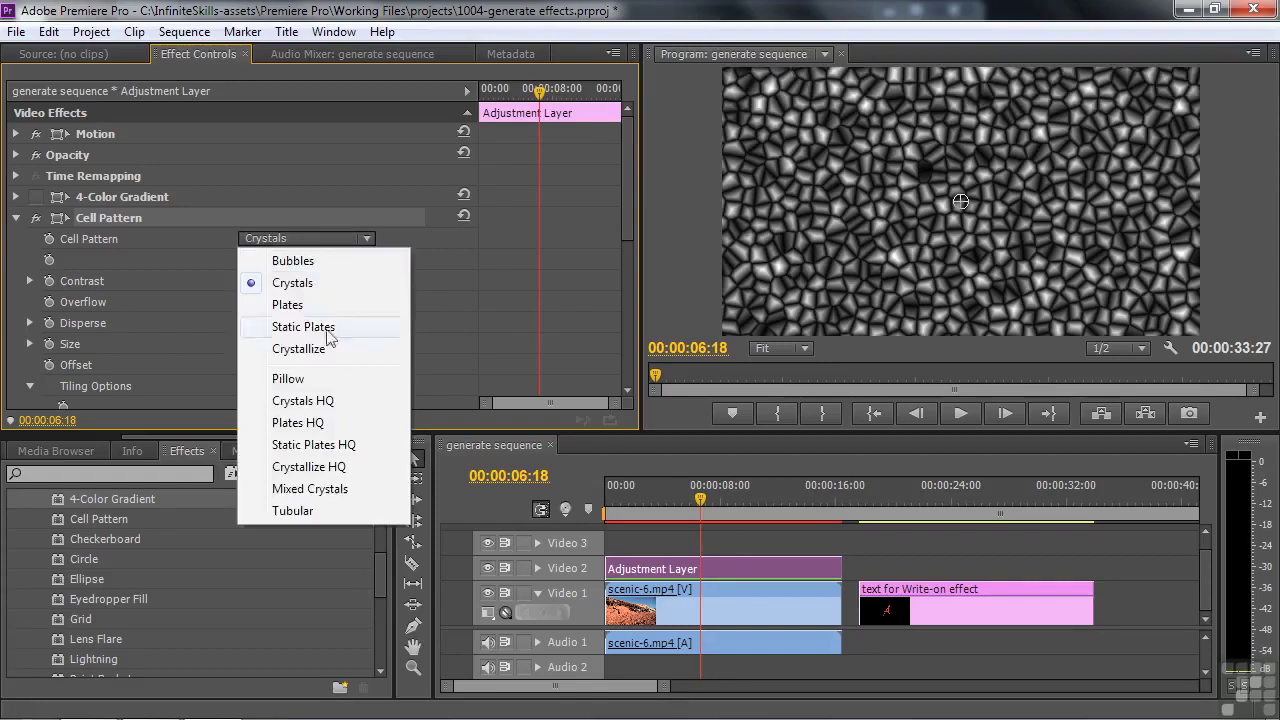
{"action": "left_click", "coordinate": [310, 379]}
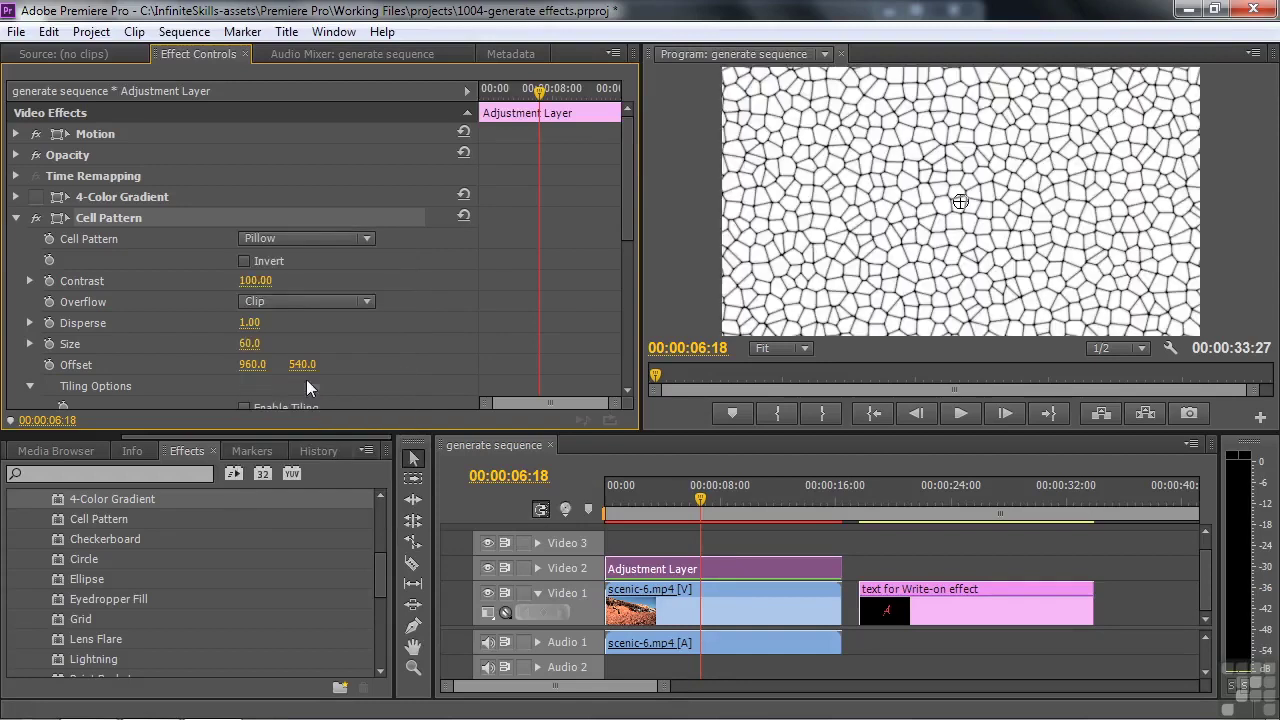
Step: Toggle the cell pattern's Invert option on and off, and move the pattern's Offset to about 947.9, 606.2
{"action": "left_click", "coordinate": [245, 261]}
{"action": "left_click", "coordinate": [244, 262]}
{"action": "left_click_drag", "start_coordinate": [626, 218], "coordinate": [623, 266]}
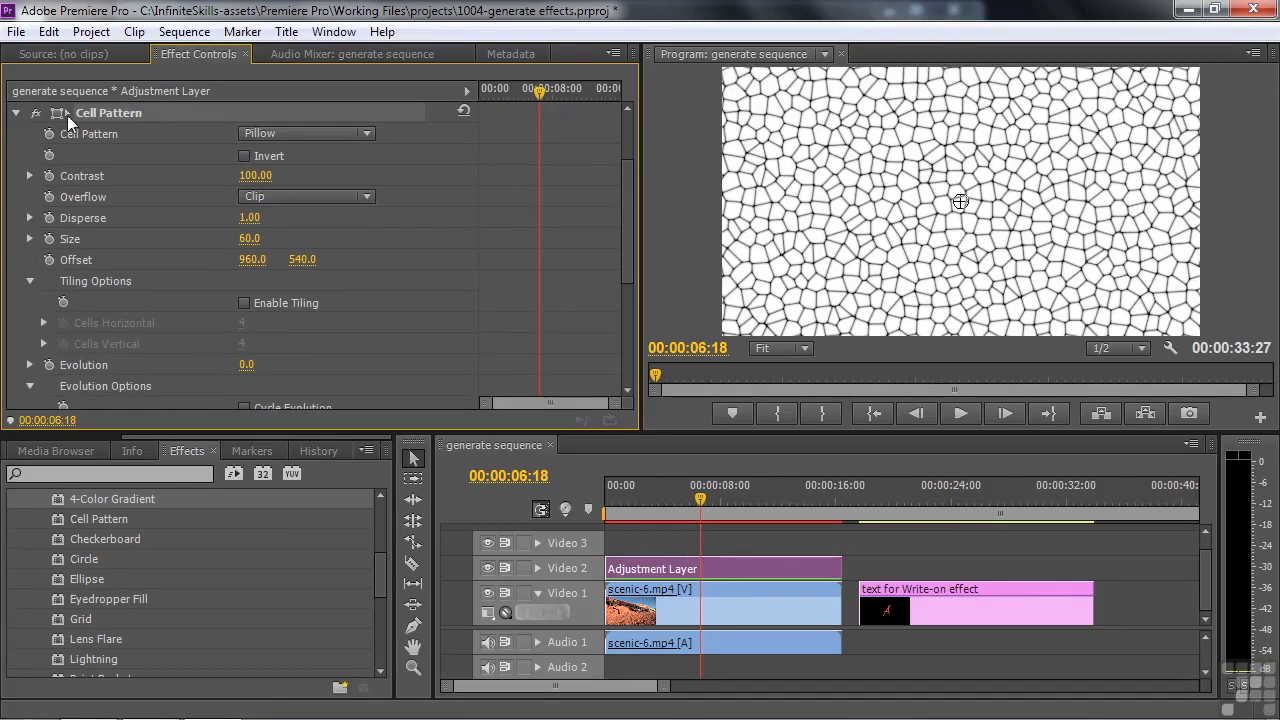
{"action": "mouse_move", "coordinate": [944, 208]}
{"action": "left_mouse_down"}
{"action": "mouse_move", "coordinate": [785, 208]}
{"action": "mouse_move", "coordinate": [957, 220]}
{"action": "left_mouse_up"}
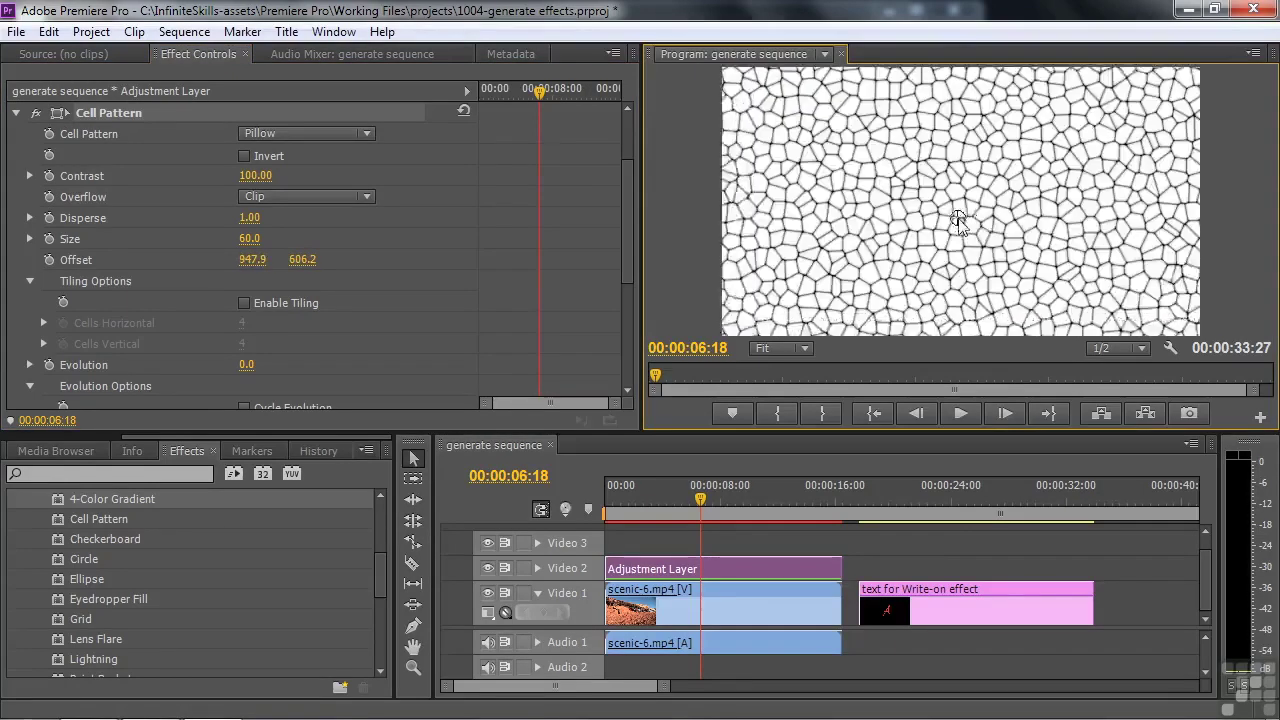
Step: Vary the cell pattern's Evolution and leave it at 1x2.0°
{"action": "left_click_drag", "start_coordinate": [627, 190], "coordinate": [627, 295]}
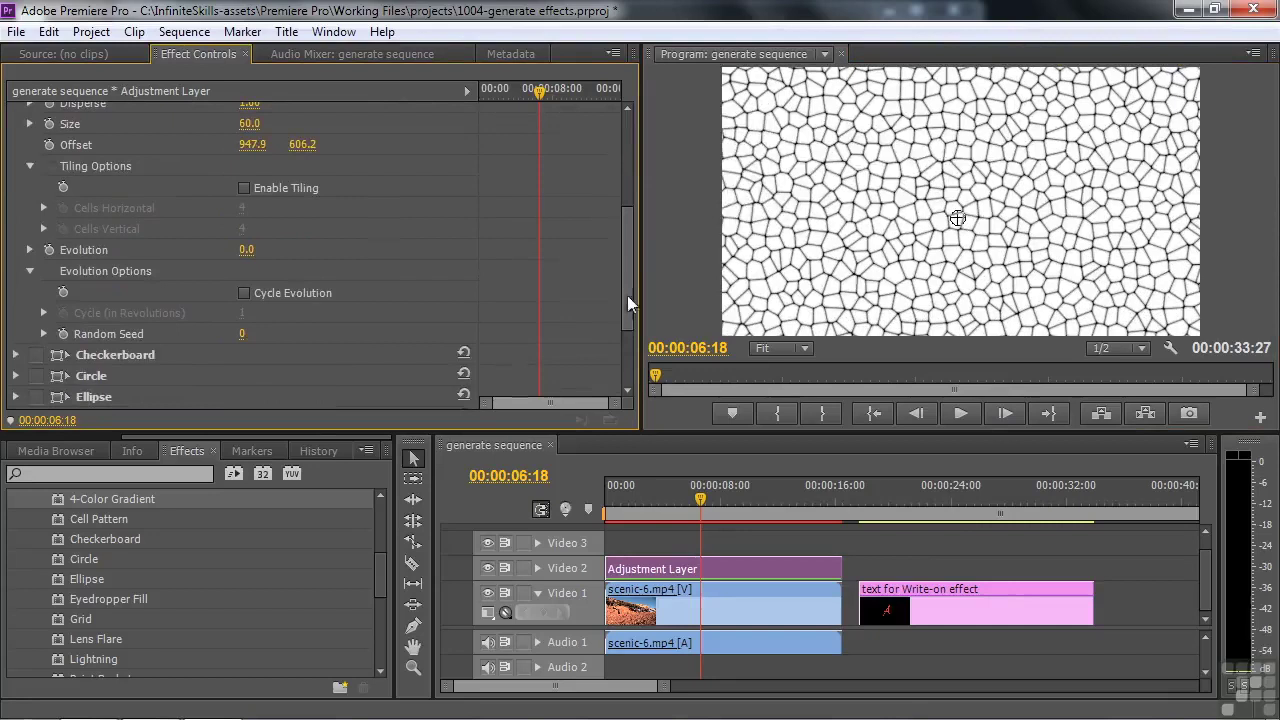
{"action": "left_click", "coordinate": [30, 252]}
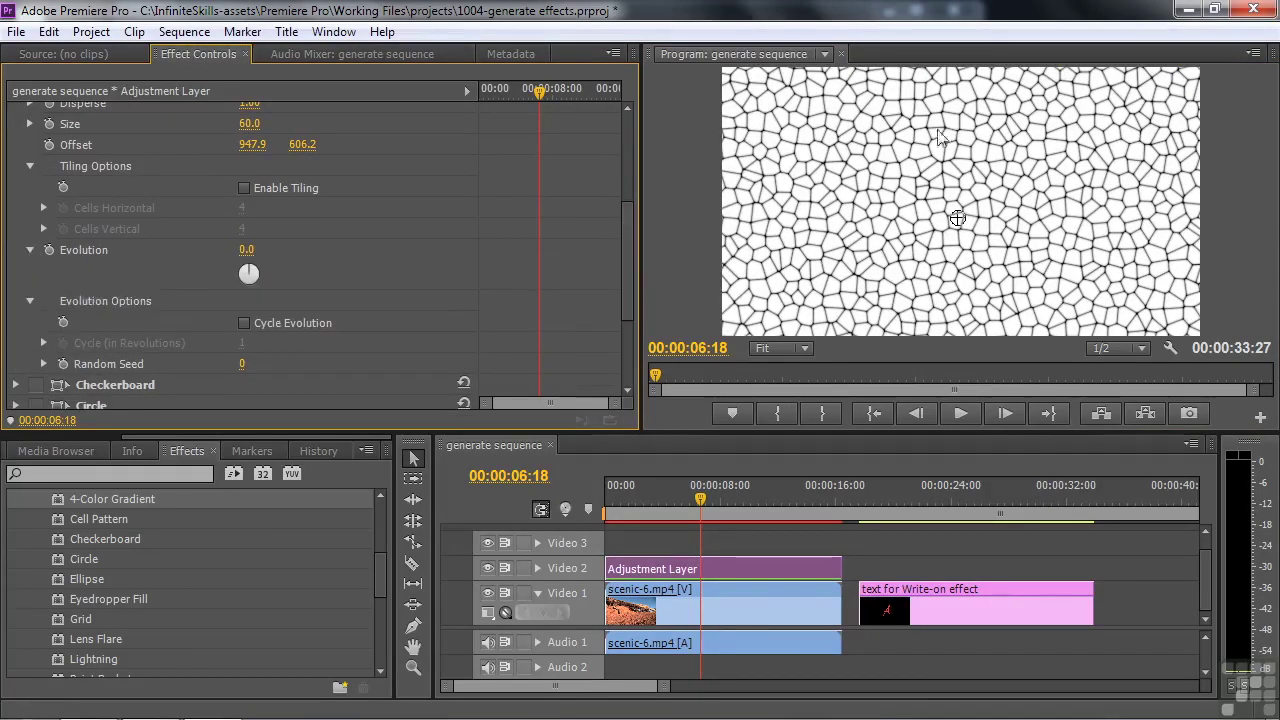
{"action": "left_click_drag", "start_coordinate": [253, 275], "coordinate": [401, 288]}
{"action": "left_click_drag", "start_coordinate": [280, 260], "coordinate": [252, 255]}
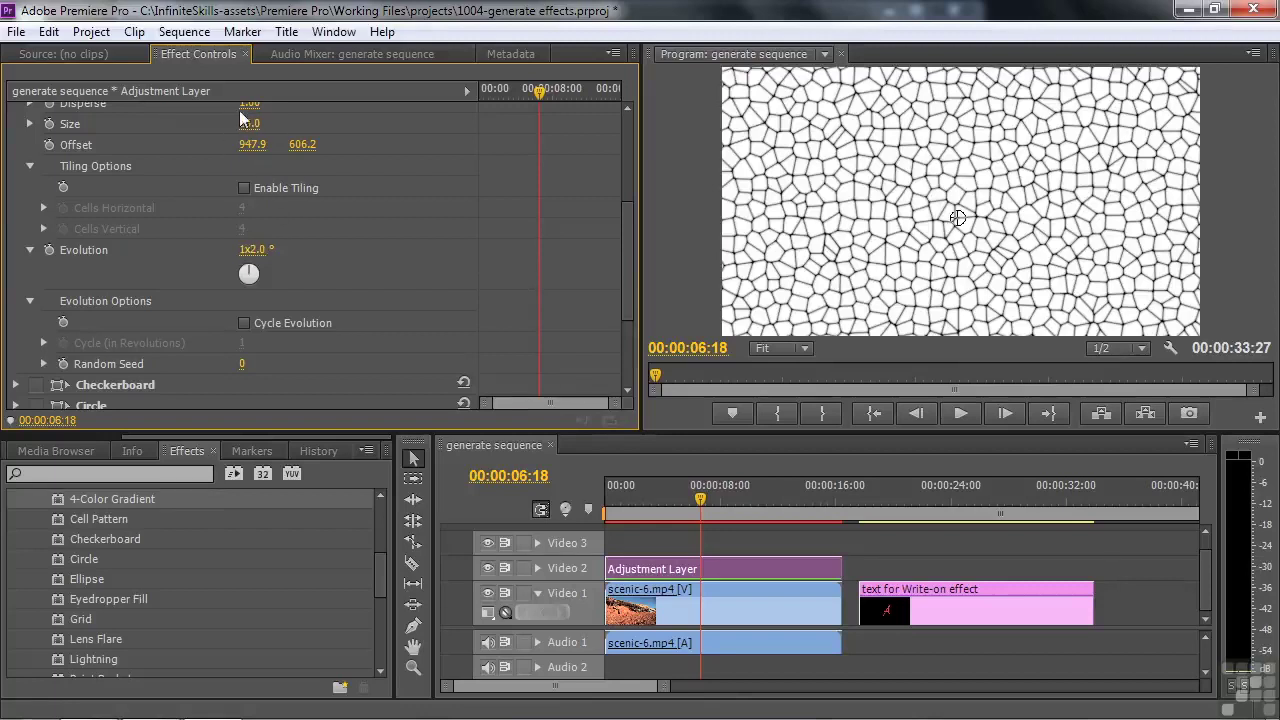
{"action": "left_click_drag", "start_coordinate": [630, 300], "coordinate": [626, 205]}
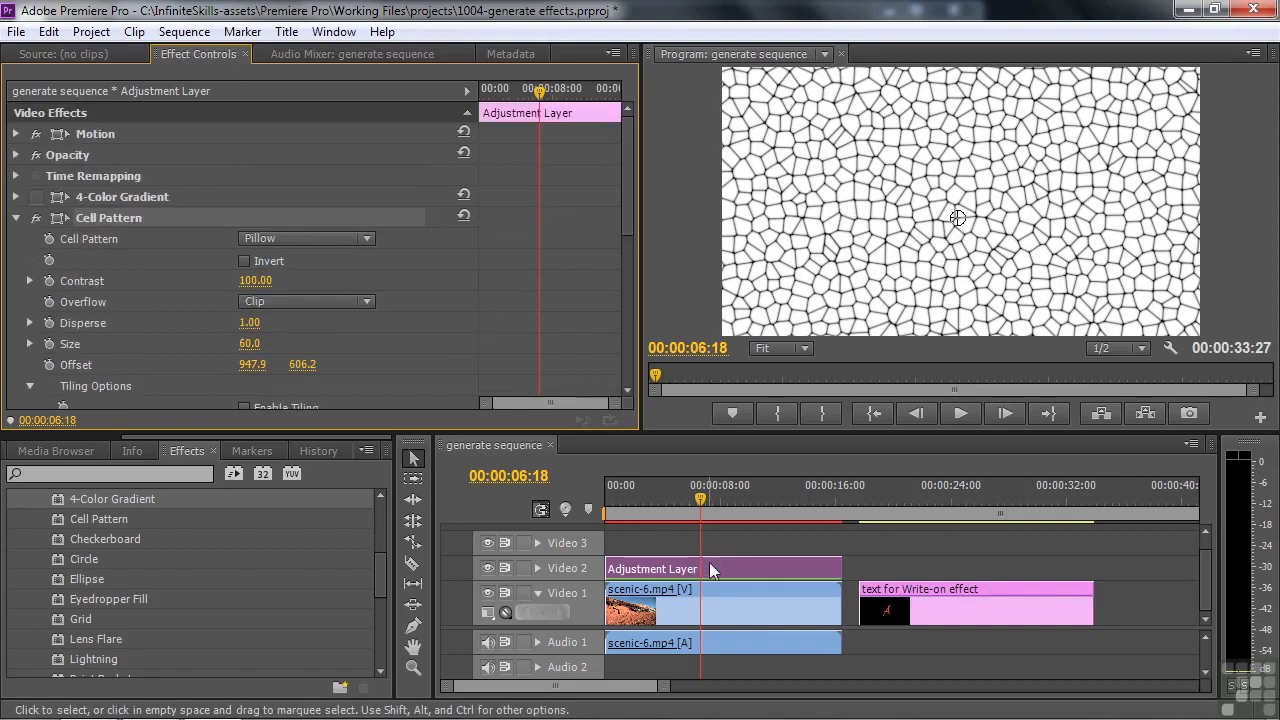
Step: Set the adjustment layer's opacity Blend Mode to Multiply so the cell pattern overlays the scenic clip
{"action": "left_click", "coordinate": [16, 156]}
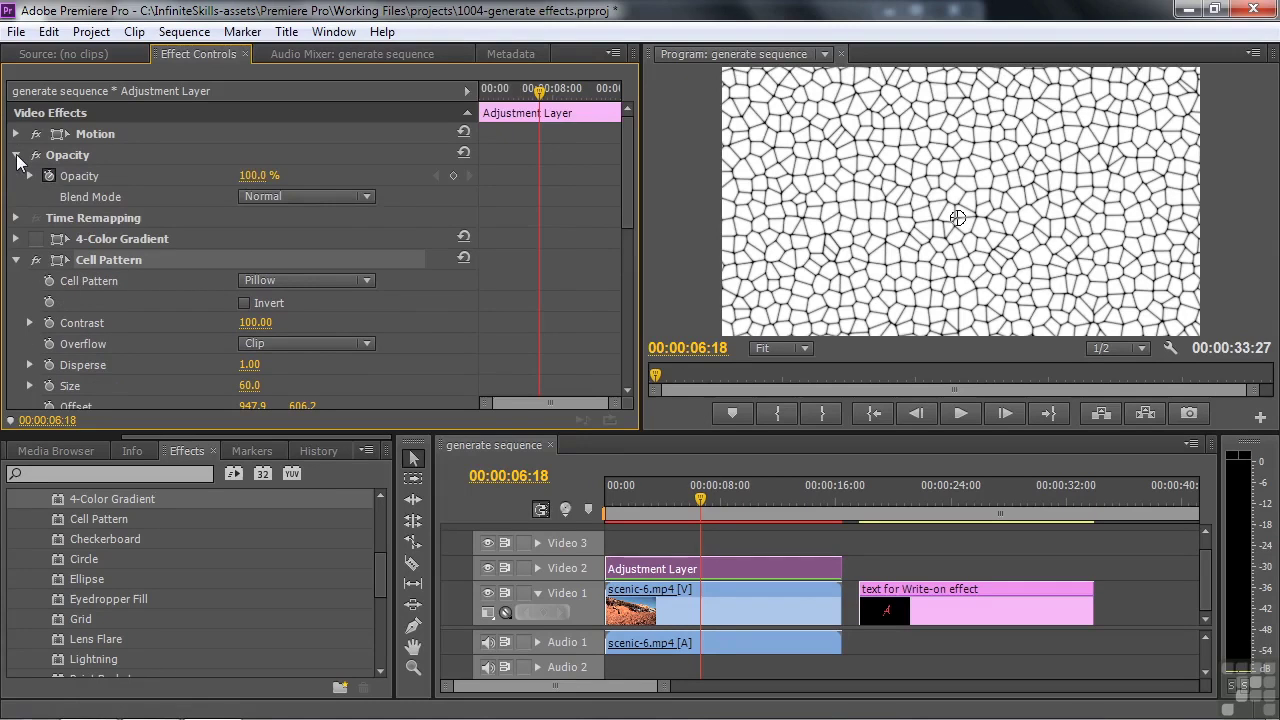
{"action": "left_click", "coordinate": [367, 196]}
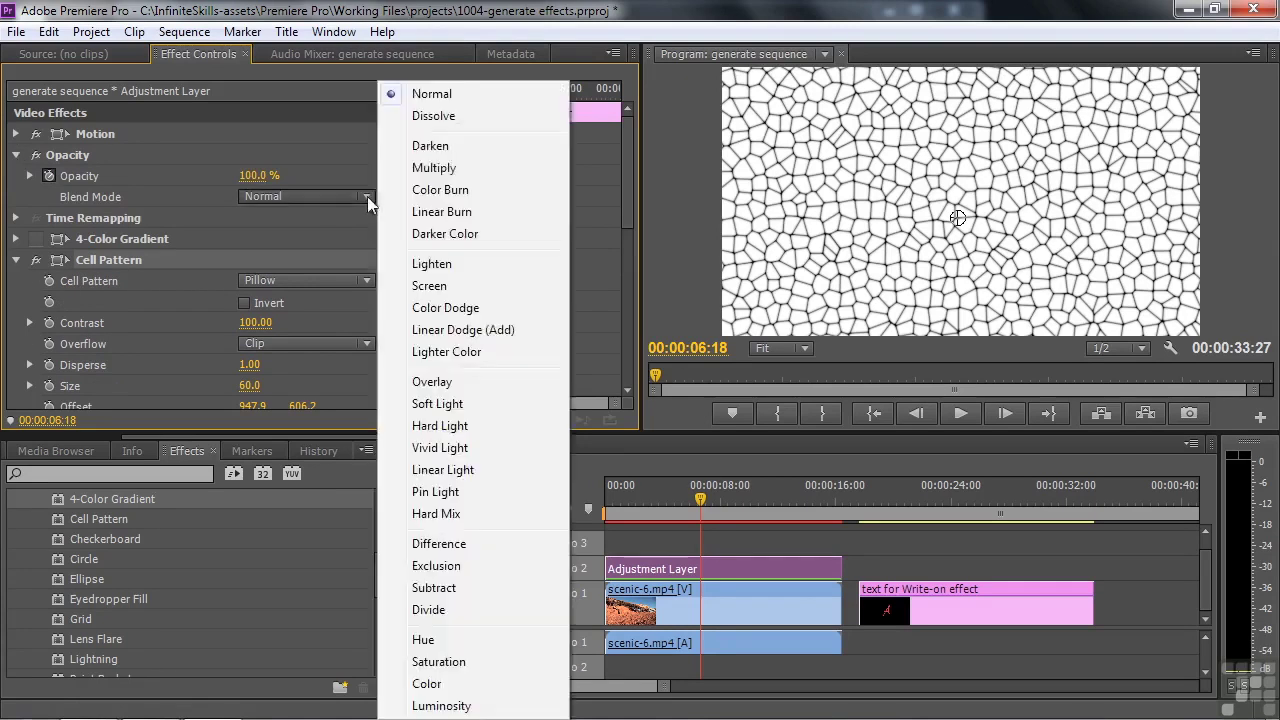
{"action": "left_click", "coordinate": [456, 167]}
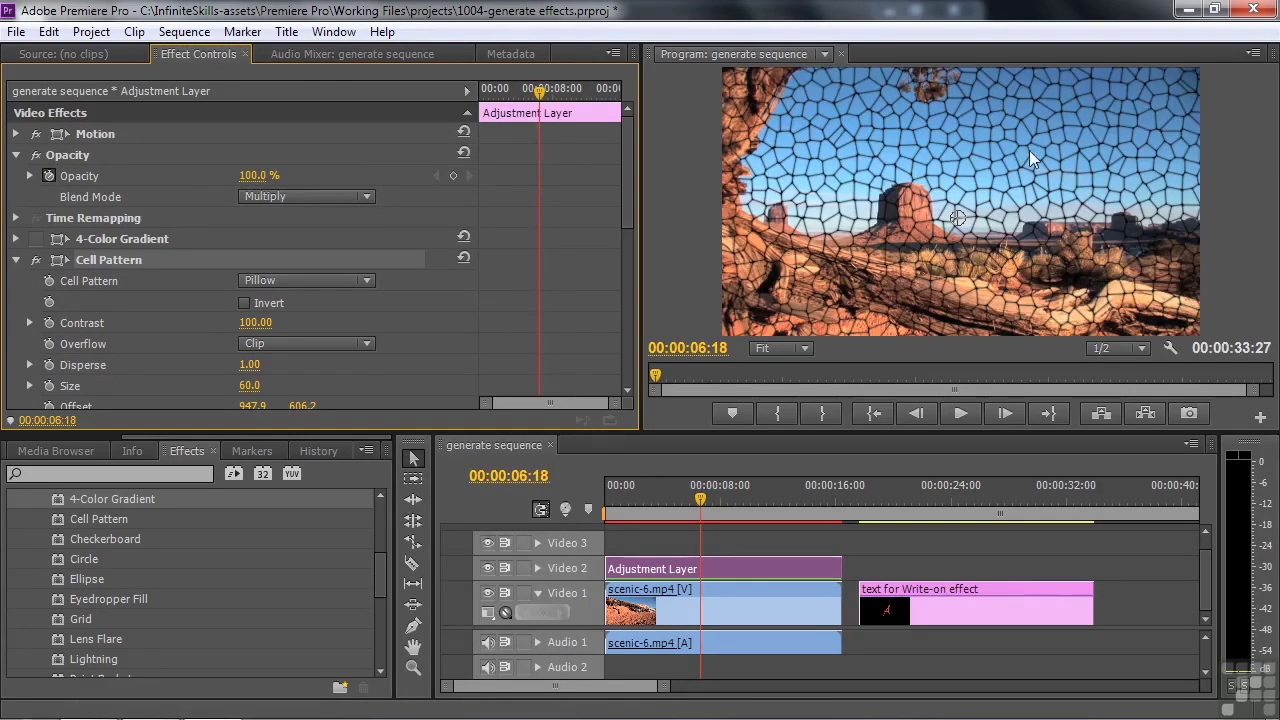
Step: Vary the adjustment layer's opacity, leaving it at 99%, and turn off the Cell Pattern effect
{"action": "left_click", "coordinate": [258, 175]}
{"action": "type", "text": "43"}
{"action": "key", "text": "Return"}
{"action": "left_click_drag", "start_coordinate": [255, 175], "coordinate": [163, 285]}
{"action": "left_click", "coordinate": [37, 259]}
{"action": "left_click", "coordinate": [17, 260]}
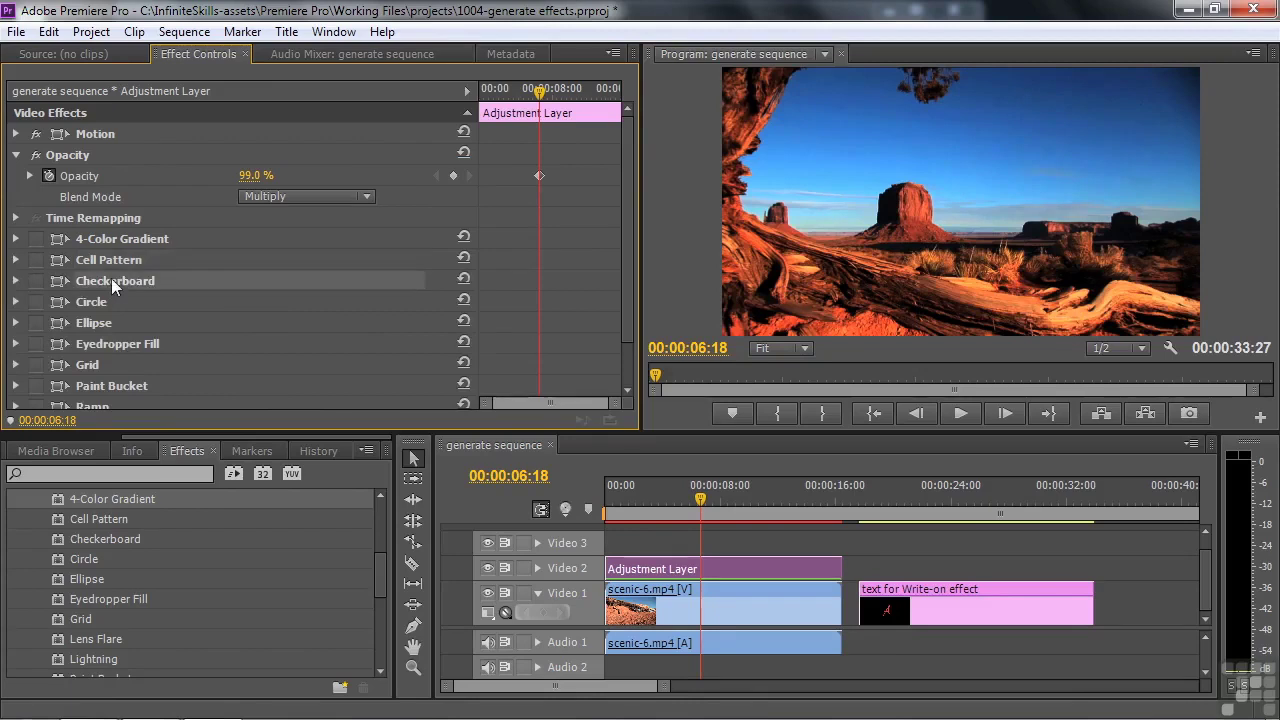
Step: Restore the adjustment layer's Blend Mode to Normal and its opacity to 100%
{"action": "left_click", "coordinate": [371, 197]}
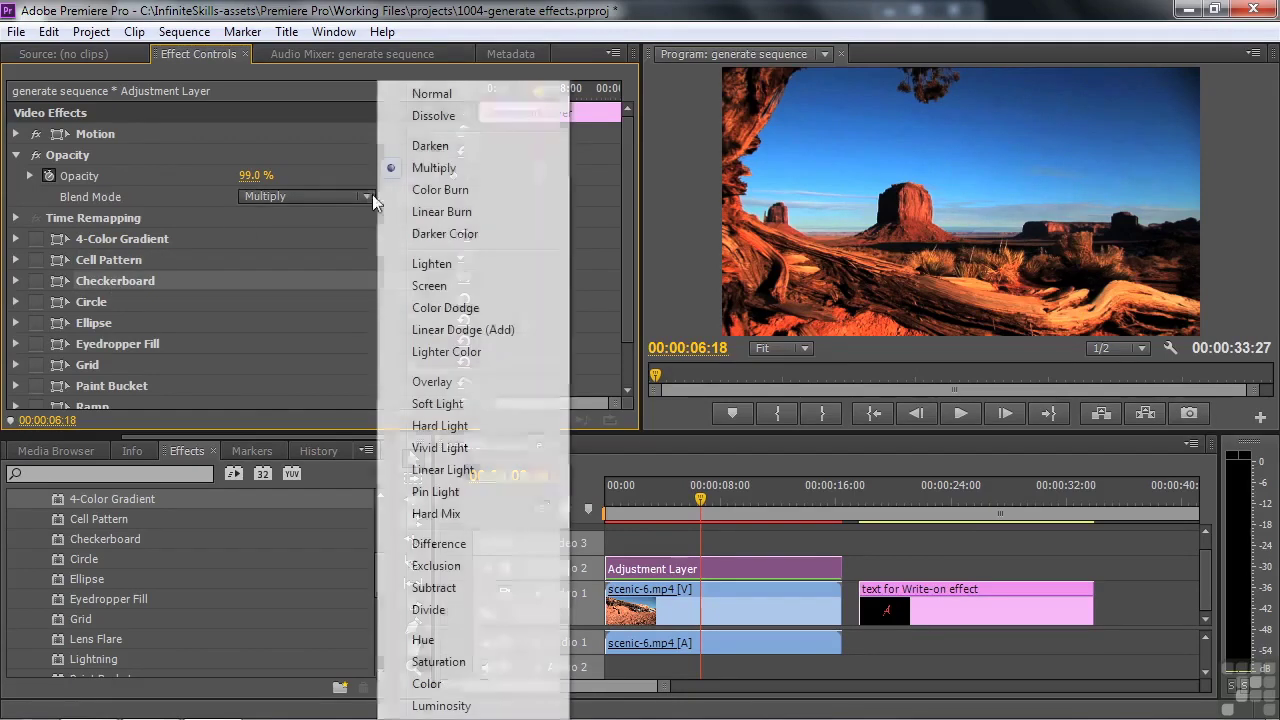
{"action": "left_click", "coordinate": [457, 99]}
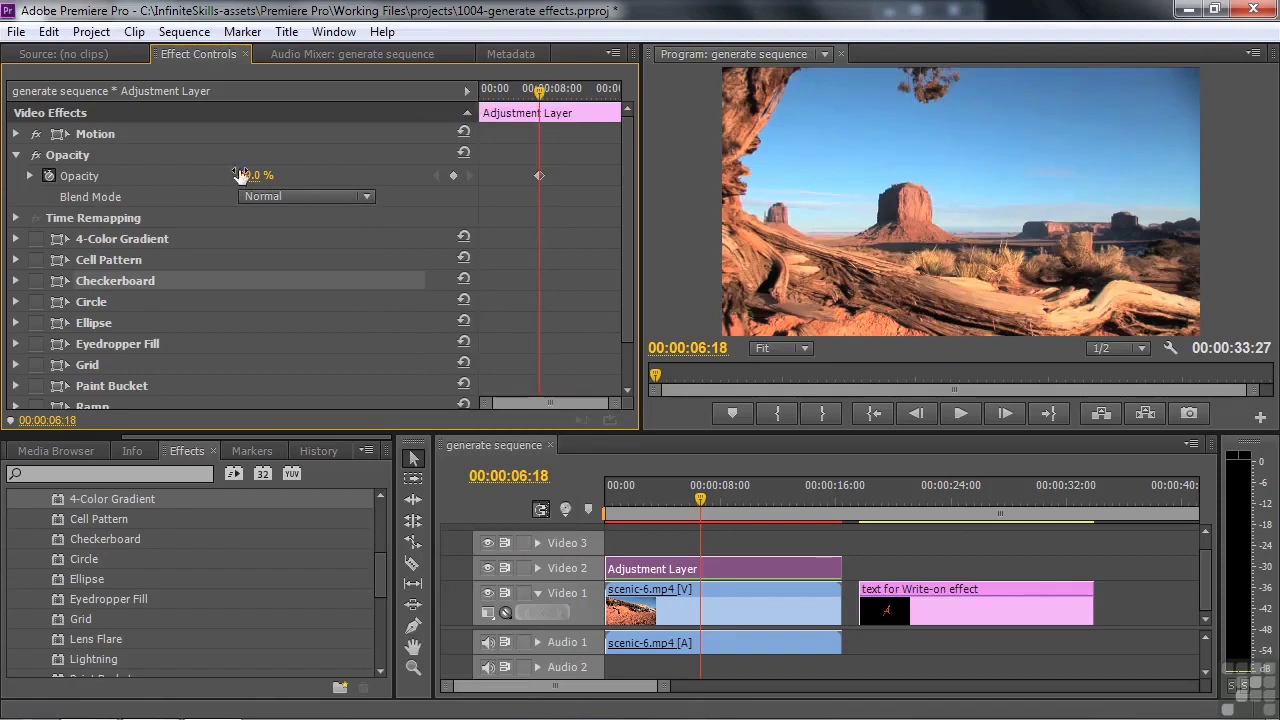
{"action": "left_click_drag", "start_coordinate": [249, 175], "coordinate": [262, 176]}
Step: Turn on the Checkerboard effect on the adjustment layer and set its Width to about 39.2
{"action": "left_click", "coordinate": [36, 280]}
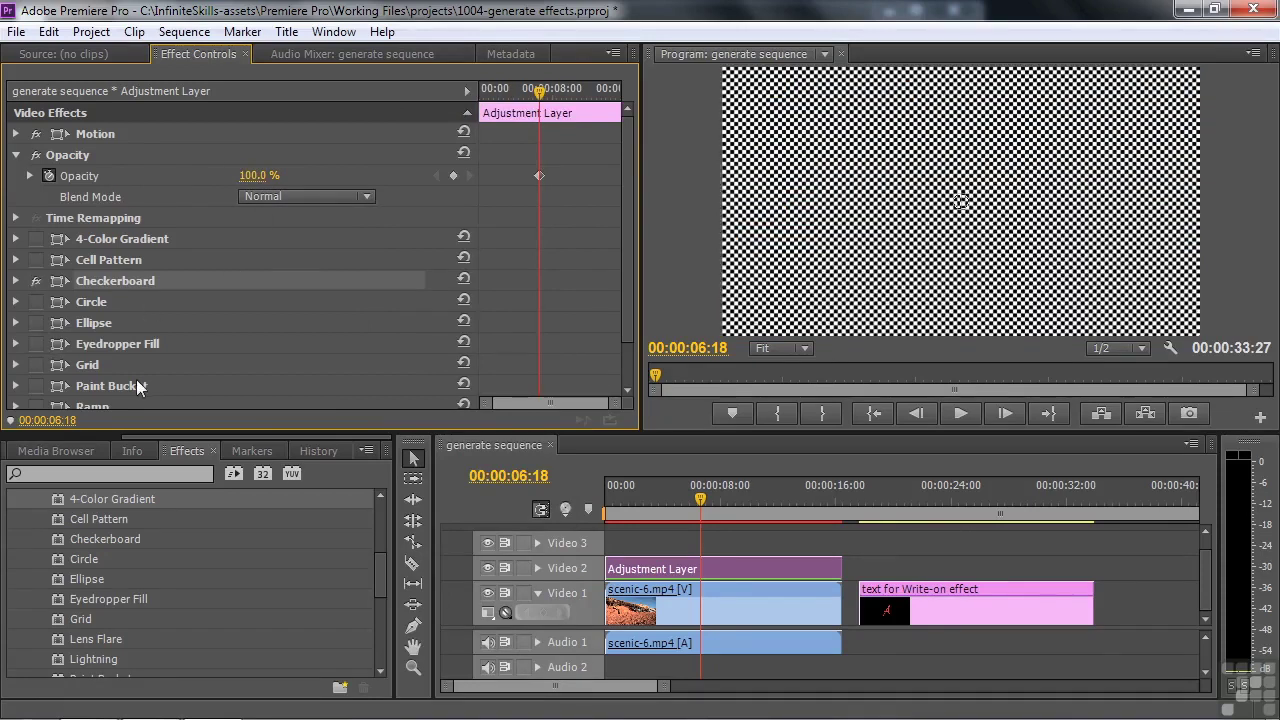
{"action": "left_click", "coordinate": [16, 281]}
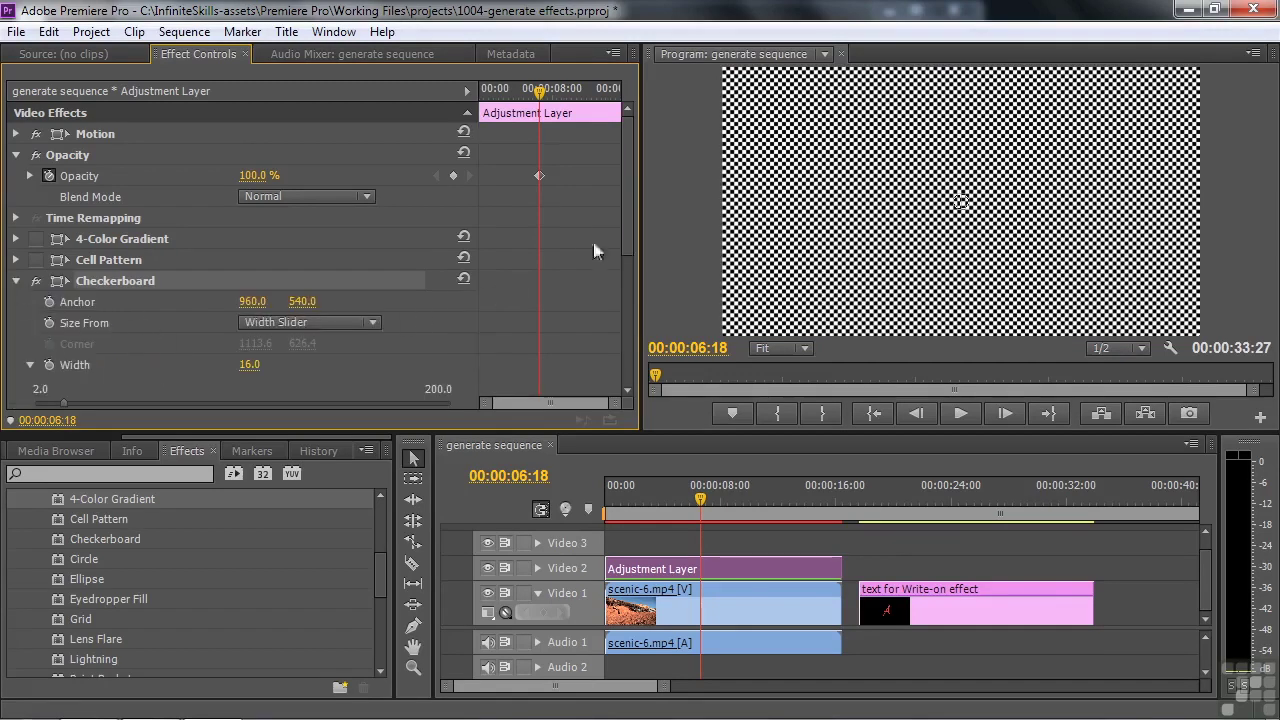
{"action": "scroll", "coordinate": [628, 235], "scroll_direction": "down", "scroll_amount": 2}
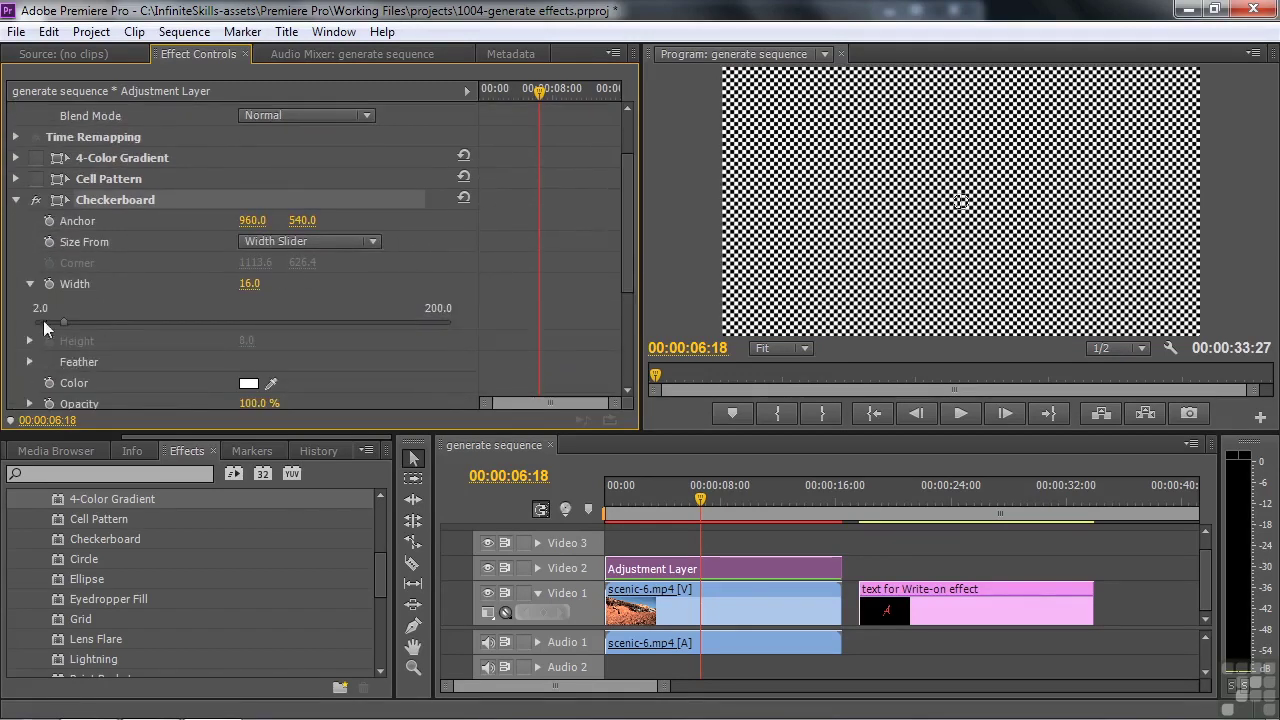
{"action": "left_click_drag", "start_coordinate": [60, 320], "coordinate": [113, 328]}
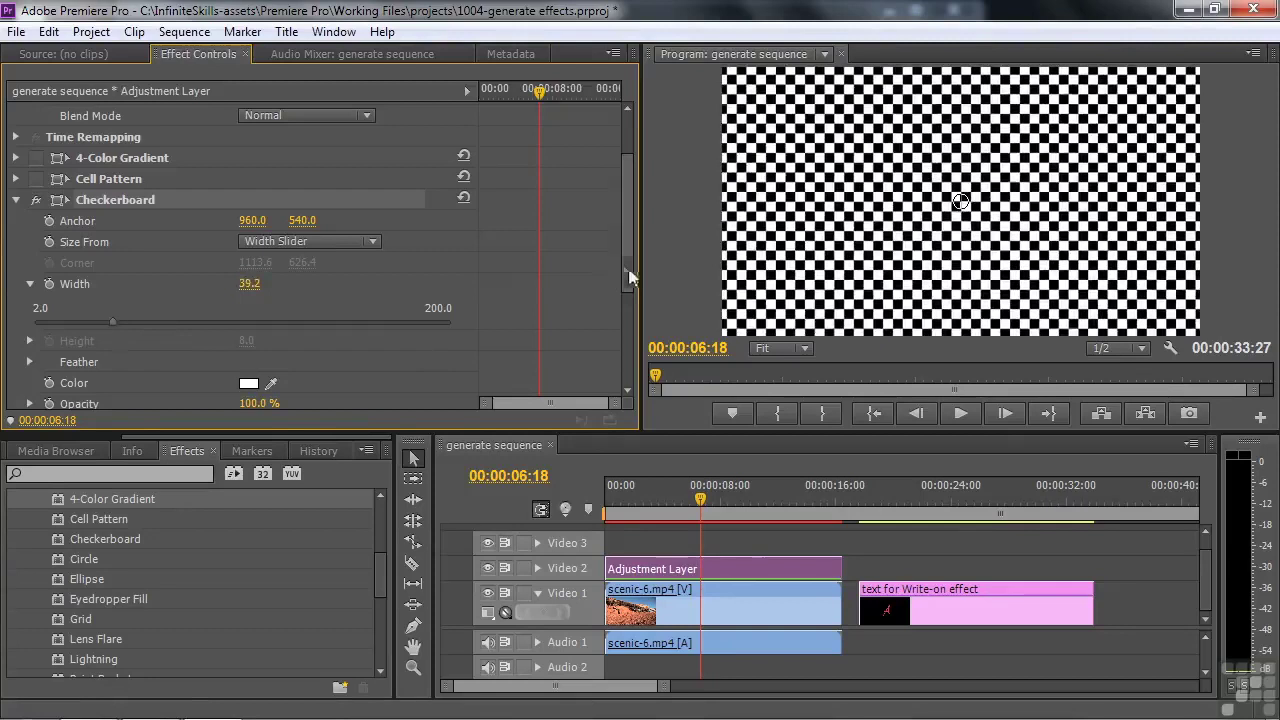
{"action": "scroll", "coordinate": [610, 285], "scroll_direction": "down", "scroll_amount": 3}
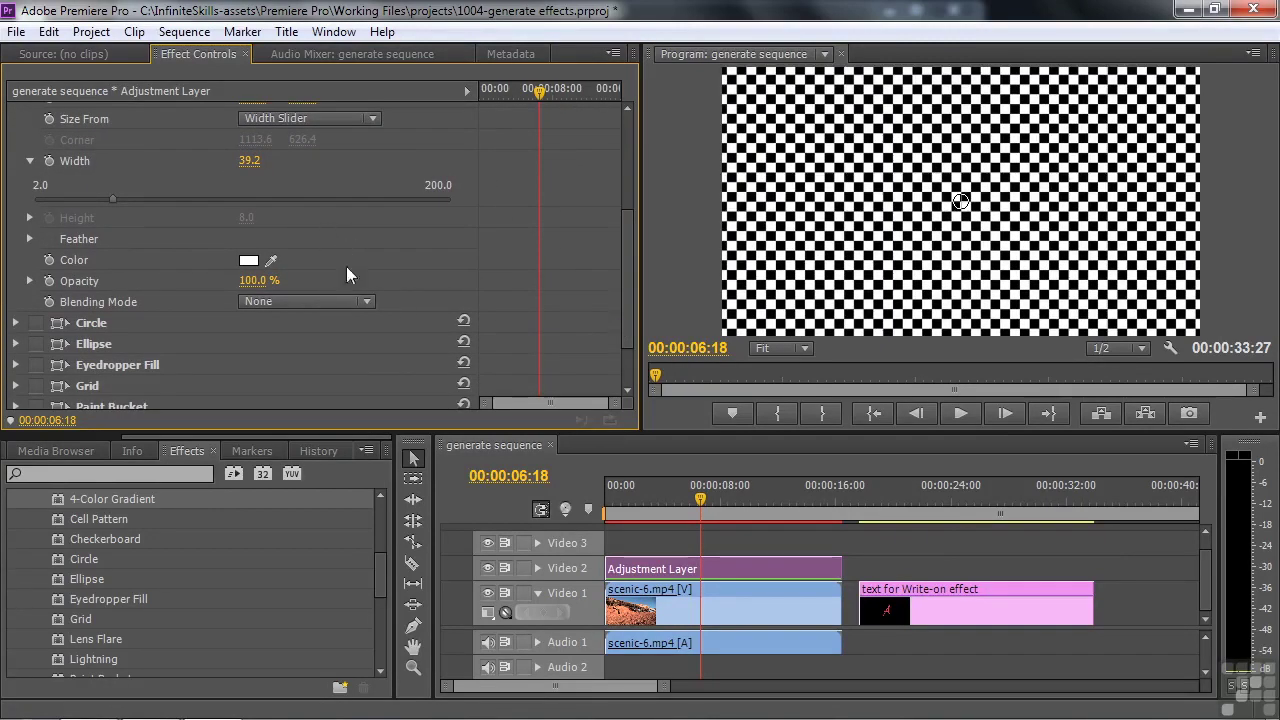
Step: Set the checkerboard's Blending Mode to Add and its color to dark red 822A2A
{"action": "left_click", "coordinate": [369, 304]}
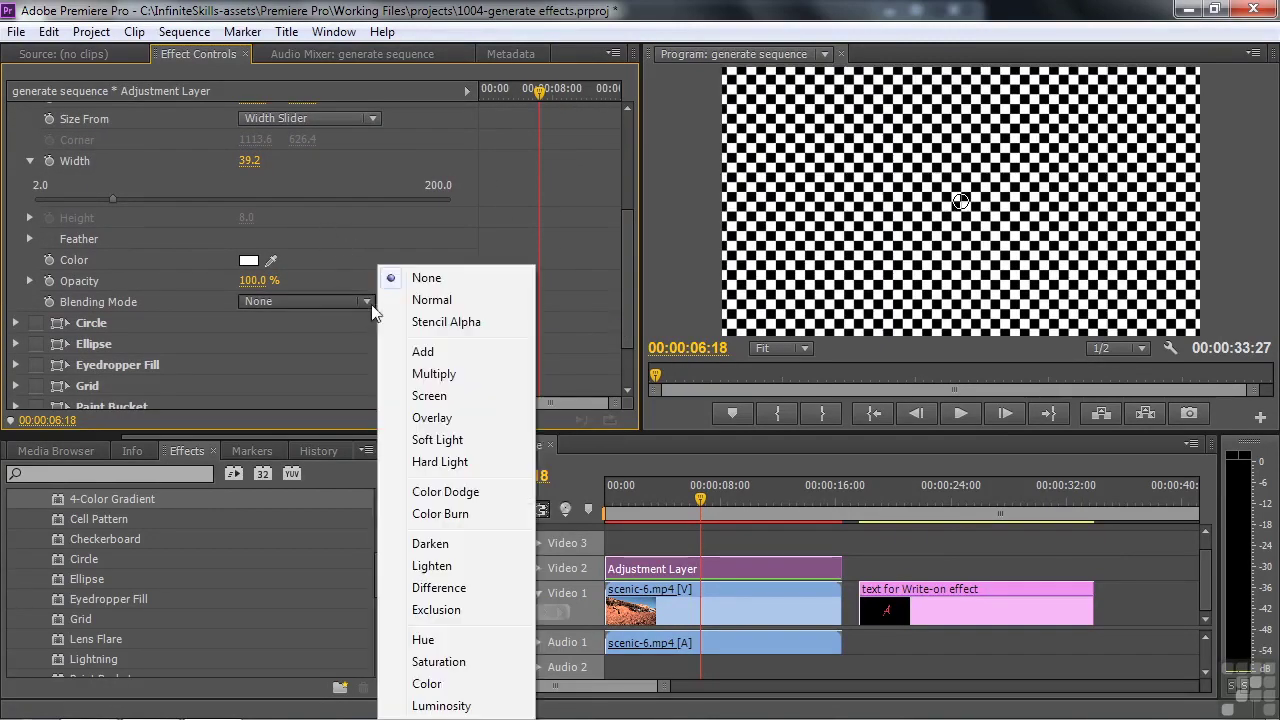
{"action": "left_click", "coordinate": [420, 352]}
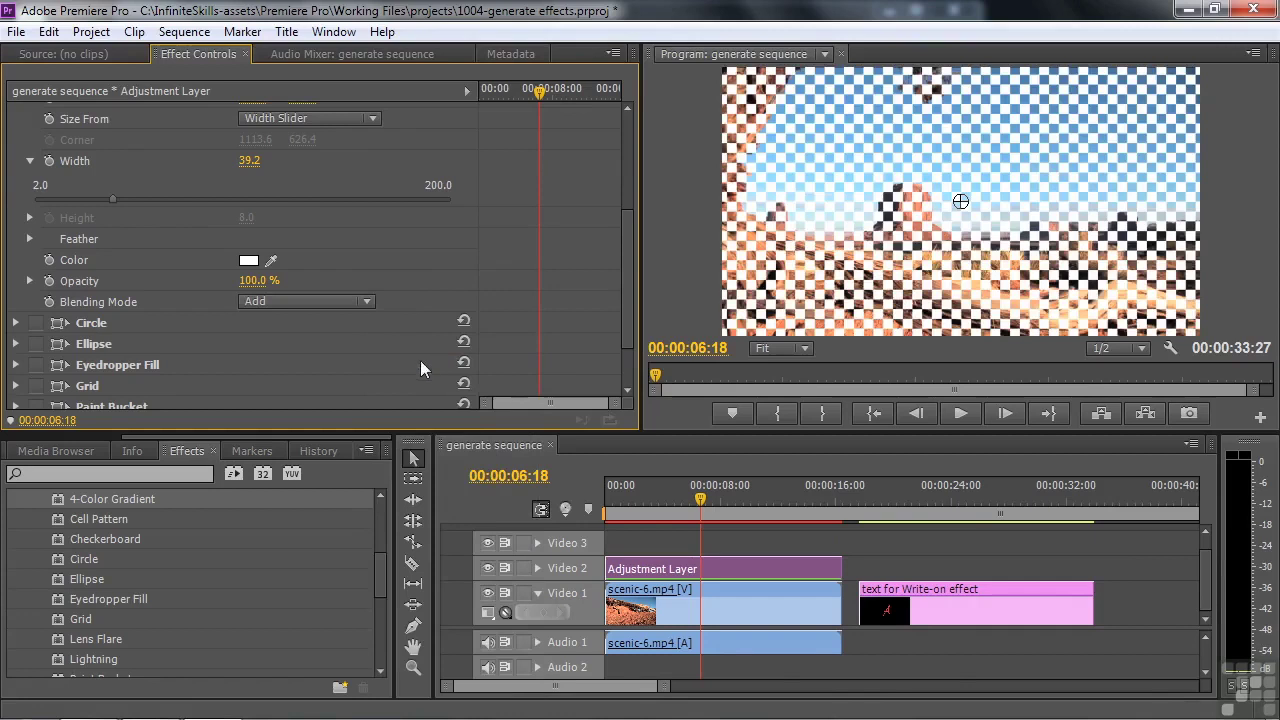
{"action": "left_click", "coordinate": [249, 260]}
{"action": "left_click", "coordinate": [590, 402]}
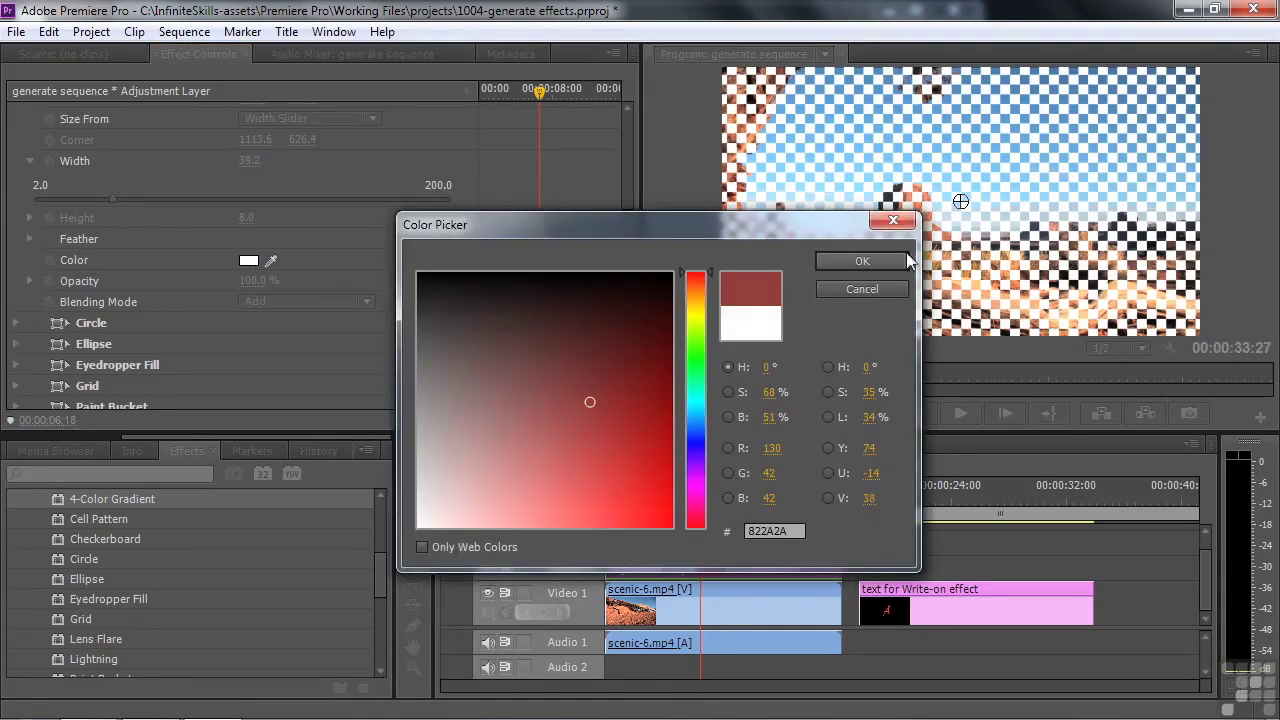
{"action": "left_click", "coordinate": [902, 260]}
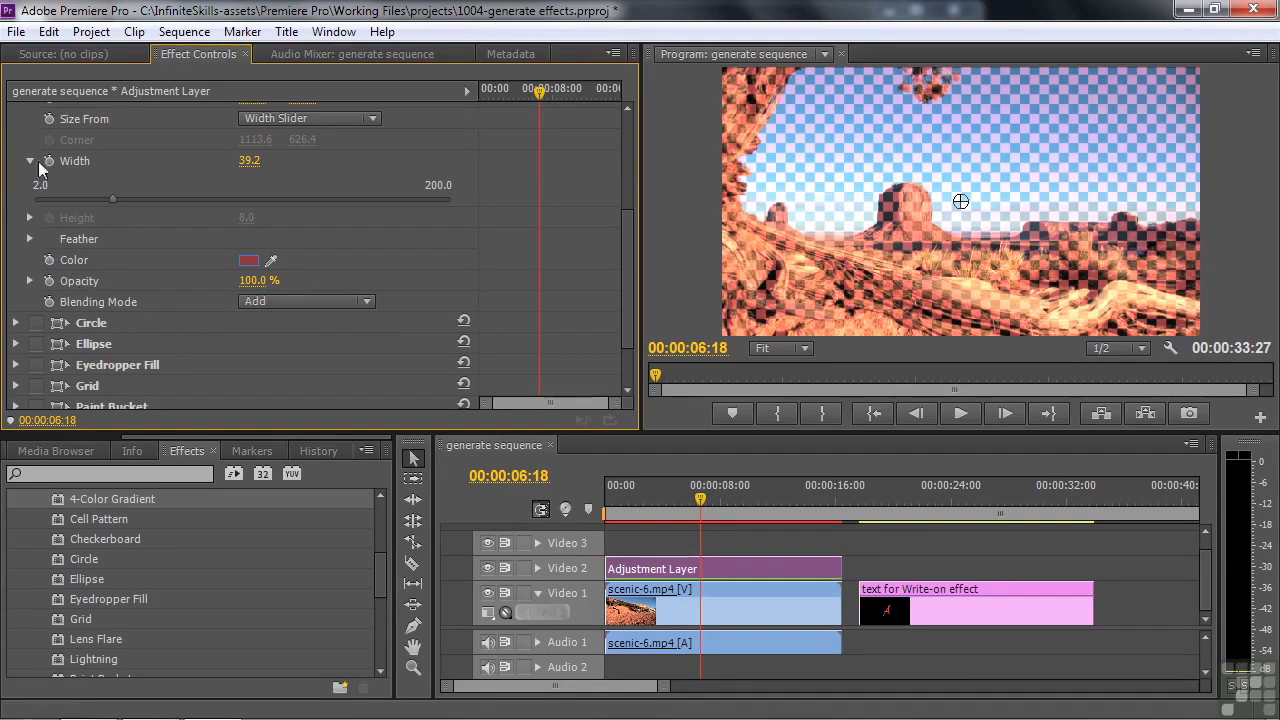
Step: Turn off the Checkerboard effect on the adjustment layer, and turn on Circle with its settings expanded
{"action": "scroll", "coordinate": [257, 234], "scroll_direction": "up", "scroll_amount": 1}
{"action": "scroll", "coordinate": [257, 234], "scroll_direction": "up", "scroll_amount": 3}
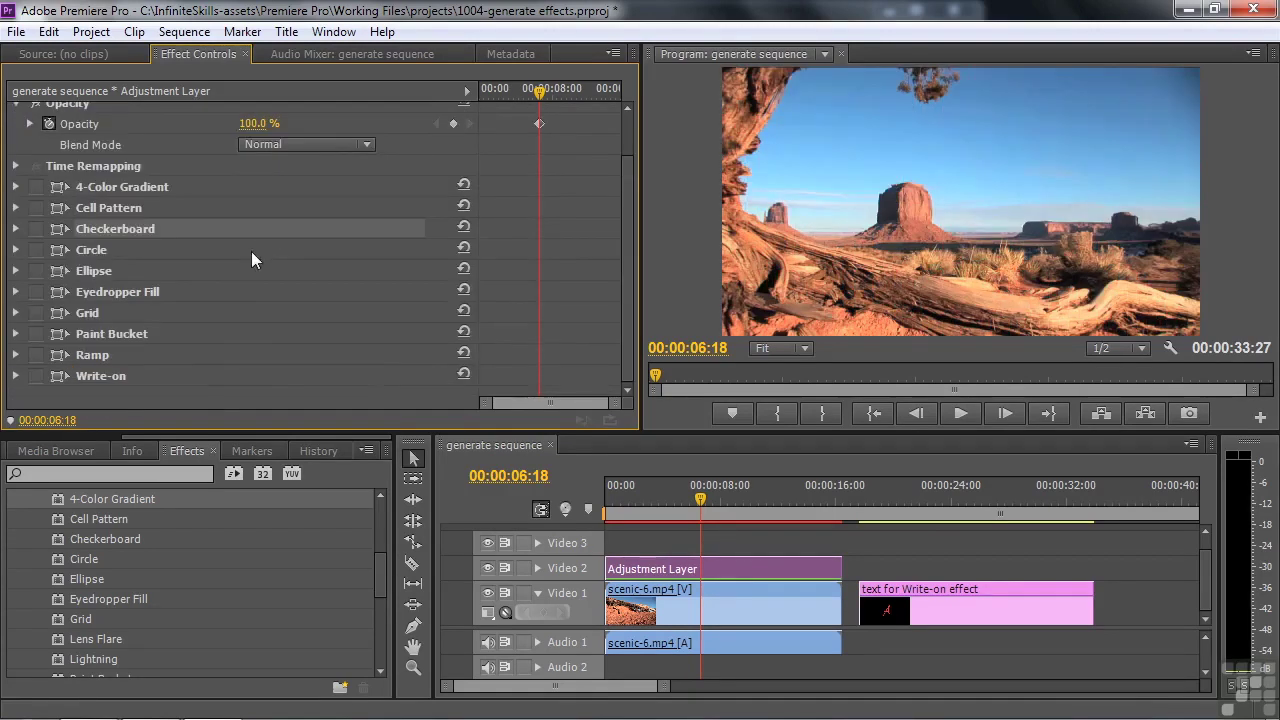
{"action": "left_click", "coordinate": [36, 250]}
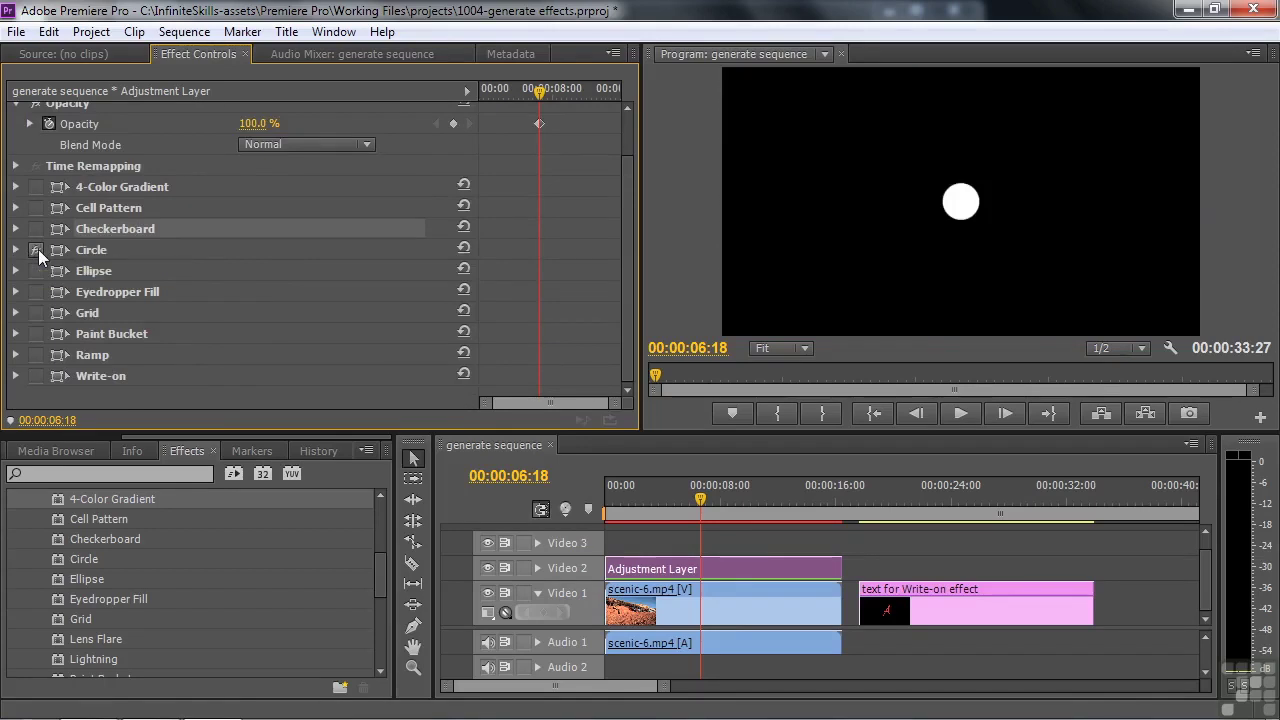
{"action": "left_click", "coordinate": [15, 250]}
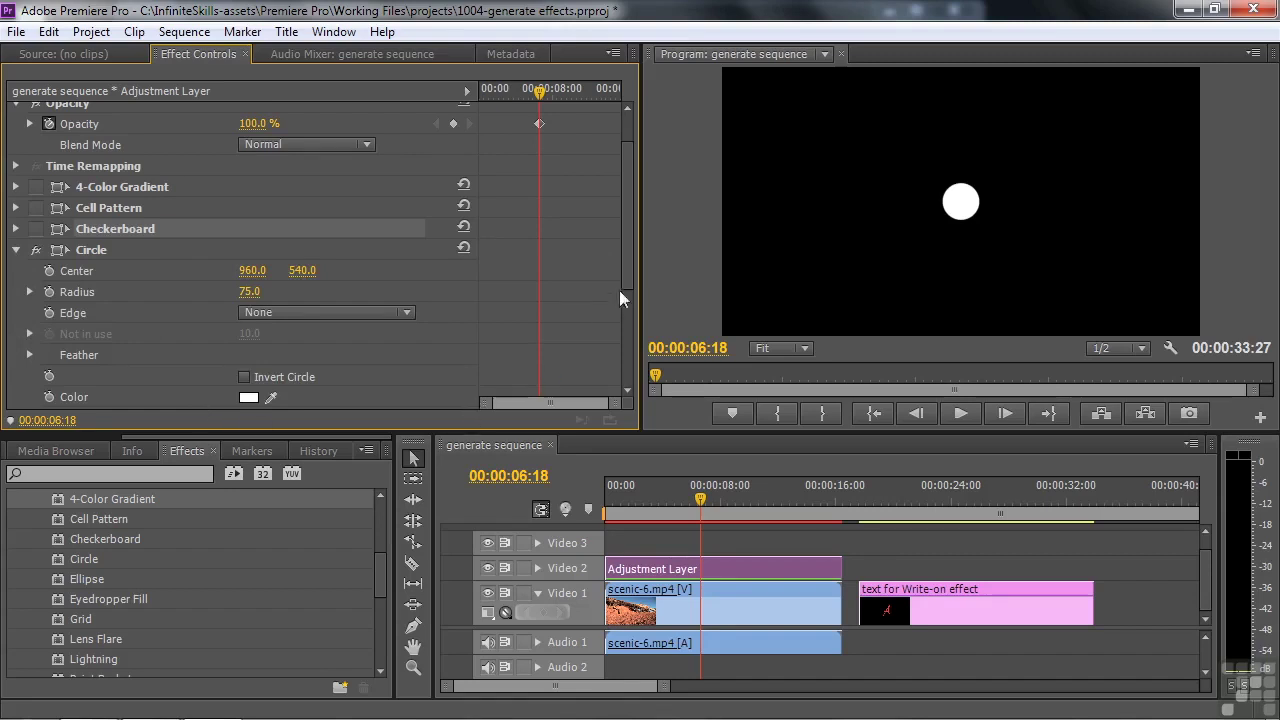
Step: Set the circle's Blending Mode to Add and turn on its Invert Circle option
{"action": "left_click_drag", "start_coordinate": [628, 258], "coordinate": [624, 321]}
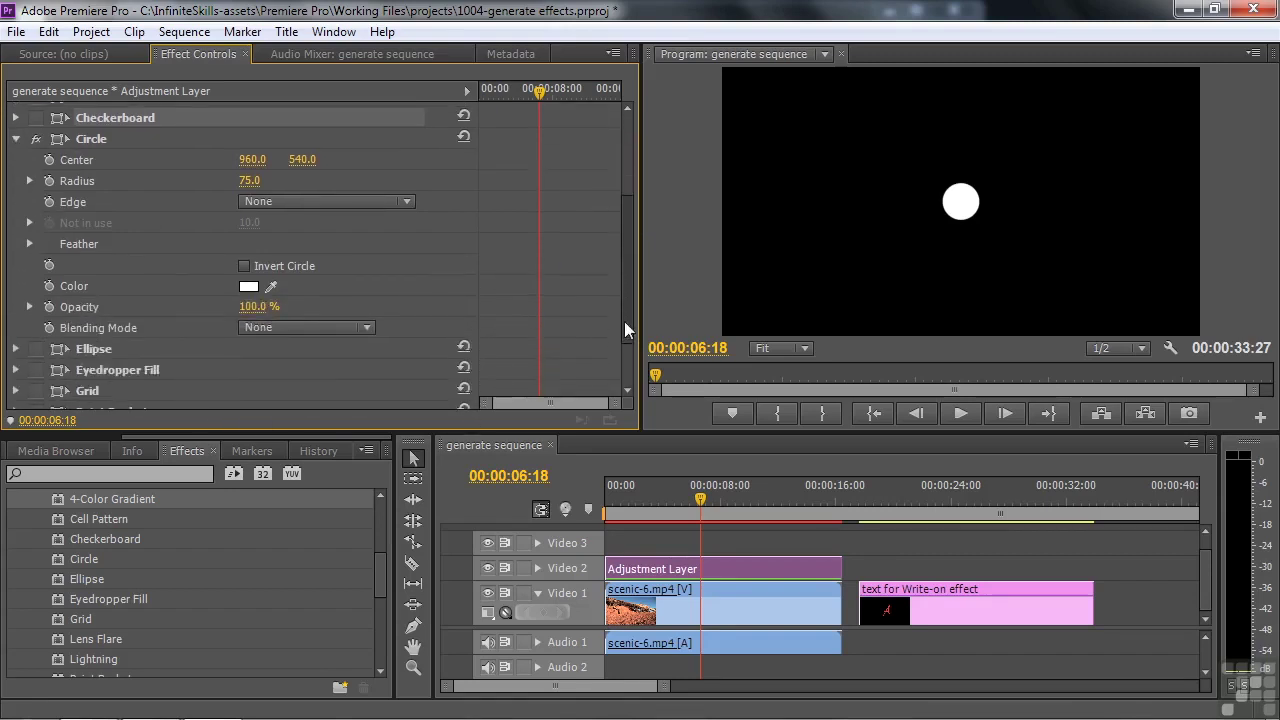
{"action": "left_click", "coordinate": [366, 331]}
{"action": "left_click", "coordinate": [410, 350]}
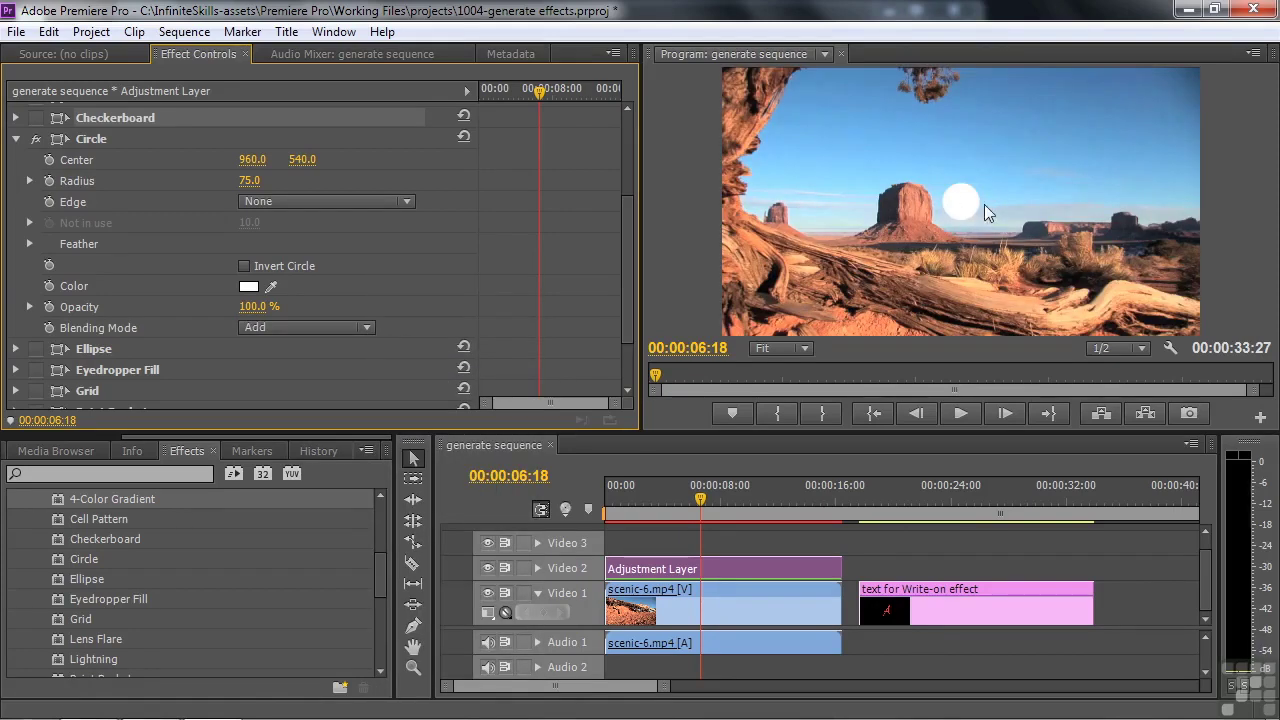
{"action": "left_click", "coordinate": [245, 268]}
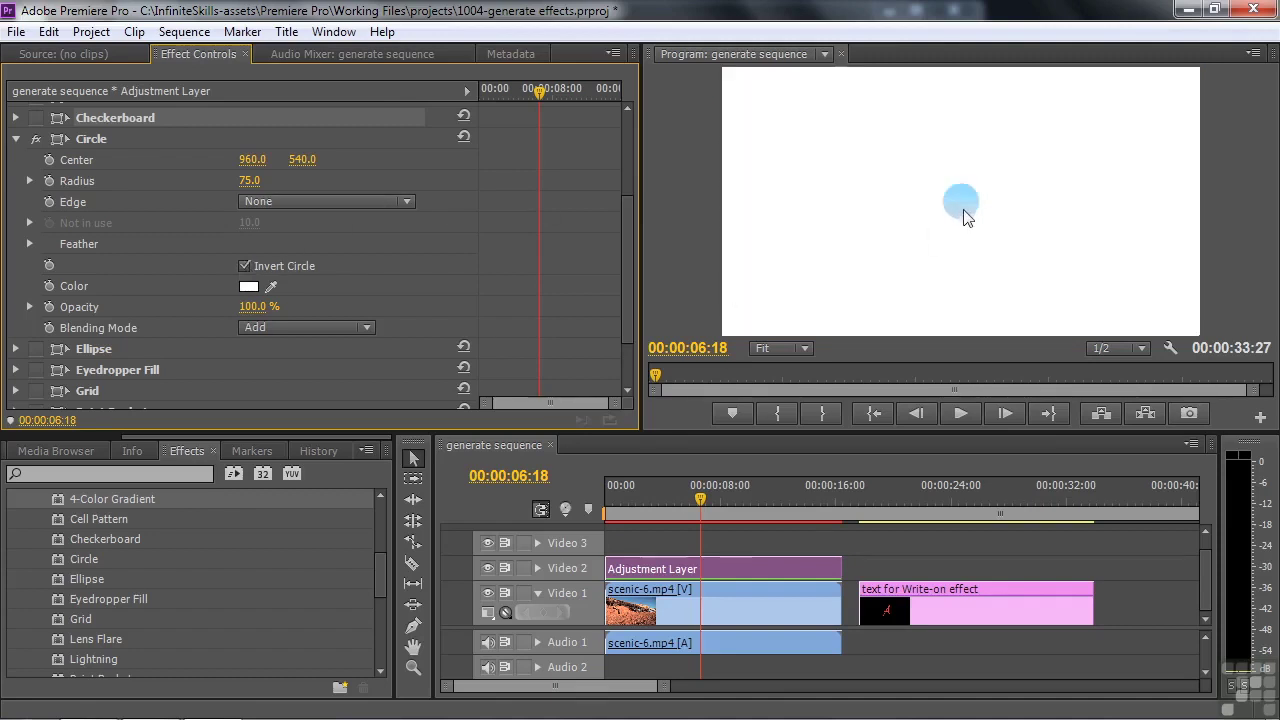
Step: Set the circle's Blending Mode to Multiply and its color to black 000000, toggling Invert Circle off and back on
{"action": "left_click", "coordinate": [368, 327]}
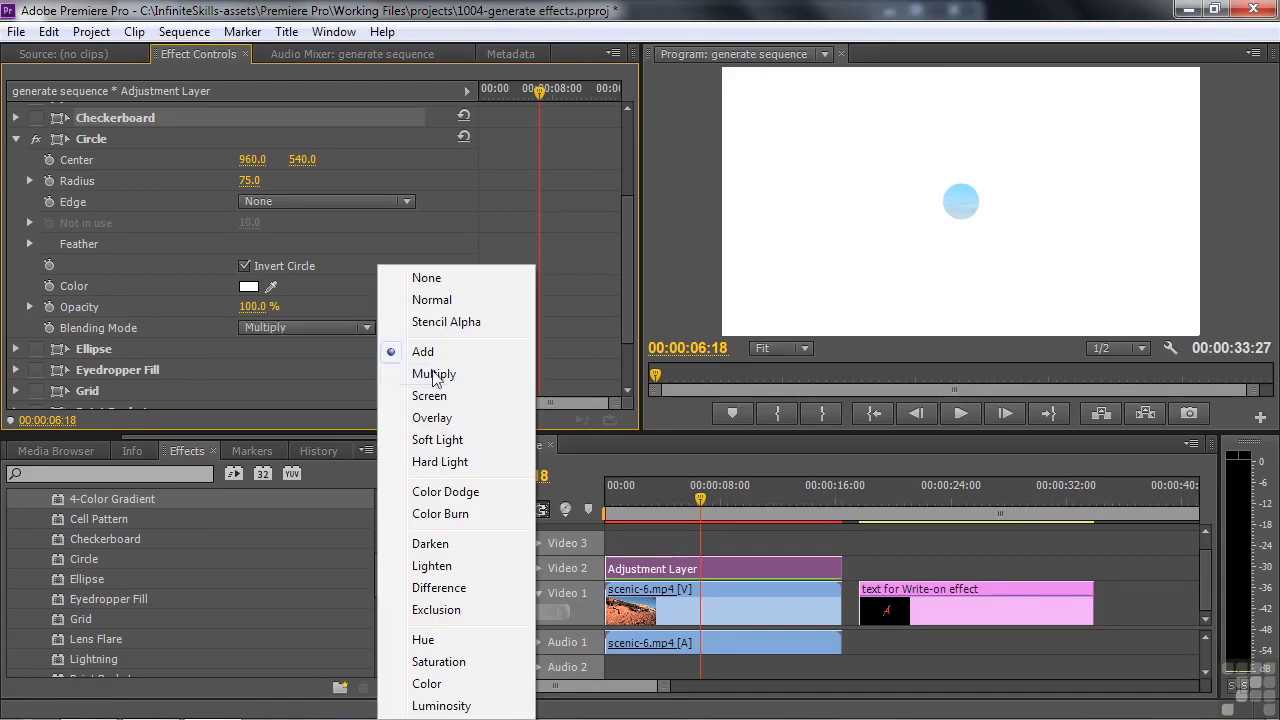
{"action": "left_click", "coordinate": [432, 373]}
{"action": "left_click", "coordinate": [248, 287]}
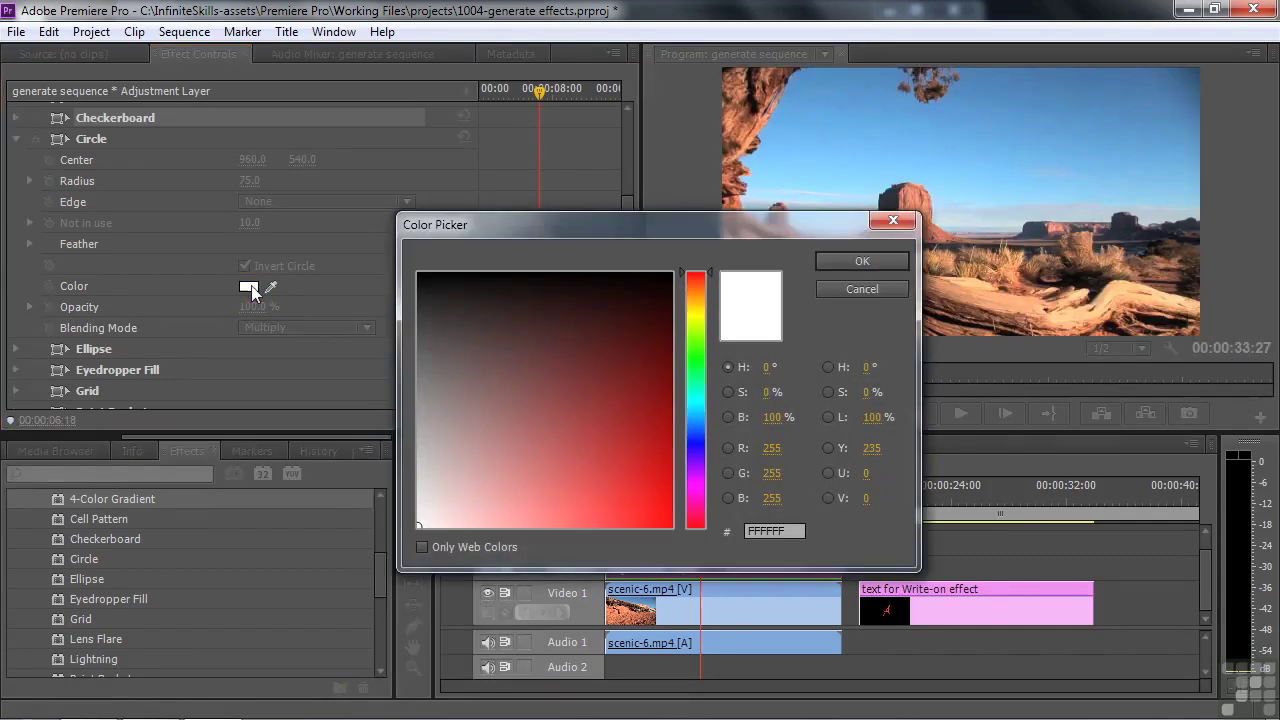
{"action": "left_click_drag", "start_coordinate": [618, 325], "coordinate": [401, 271]}
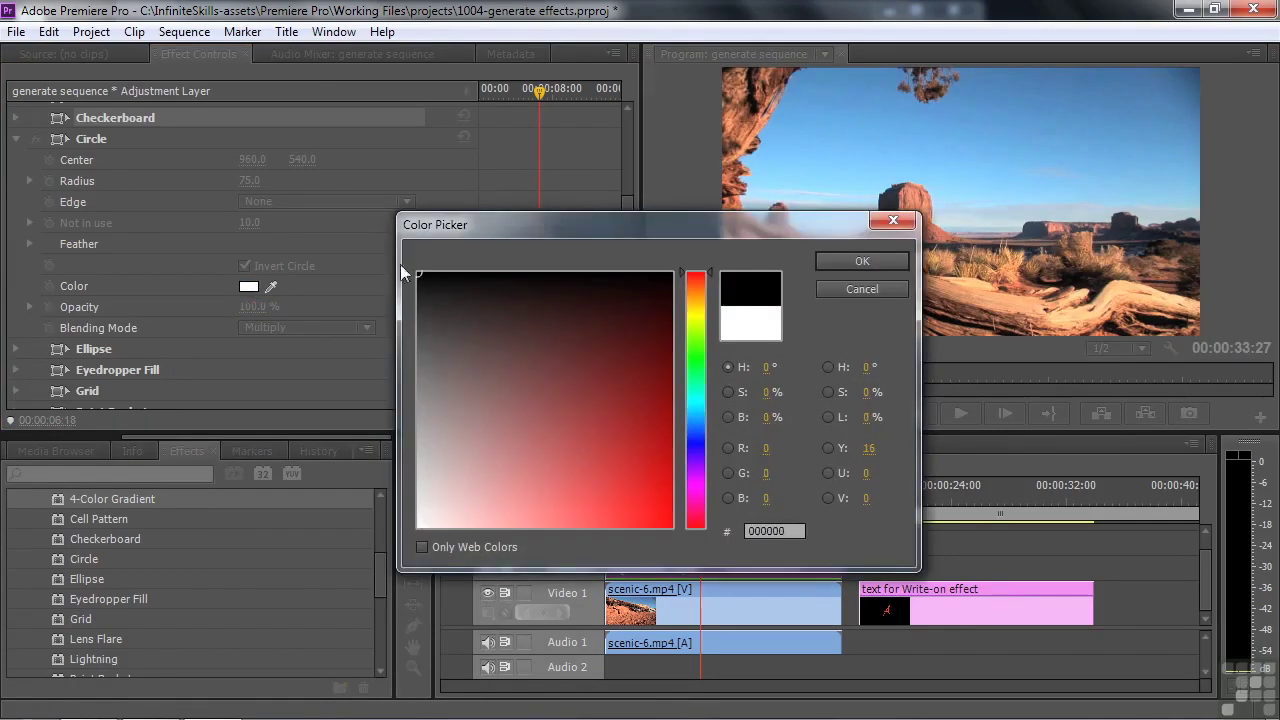
{"action": "left_click", "coordinate": [862, 262]}
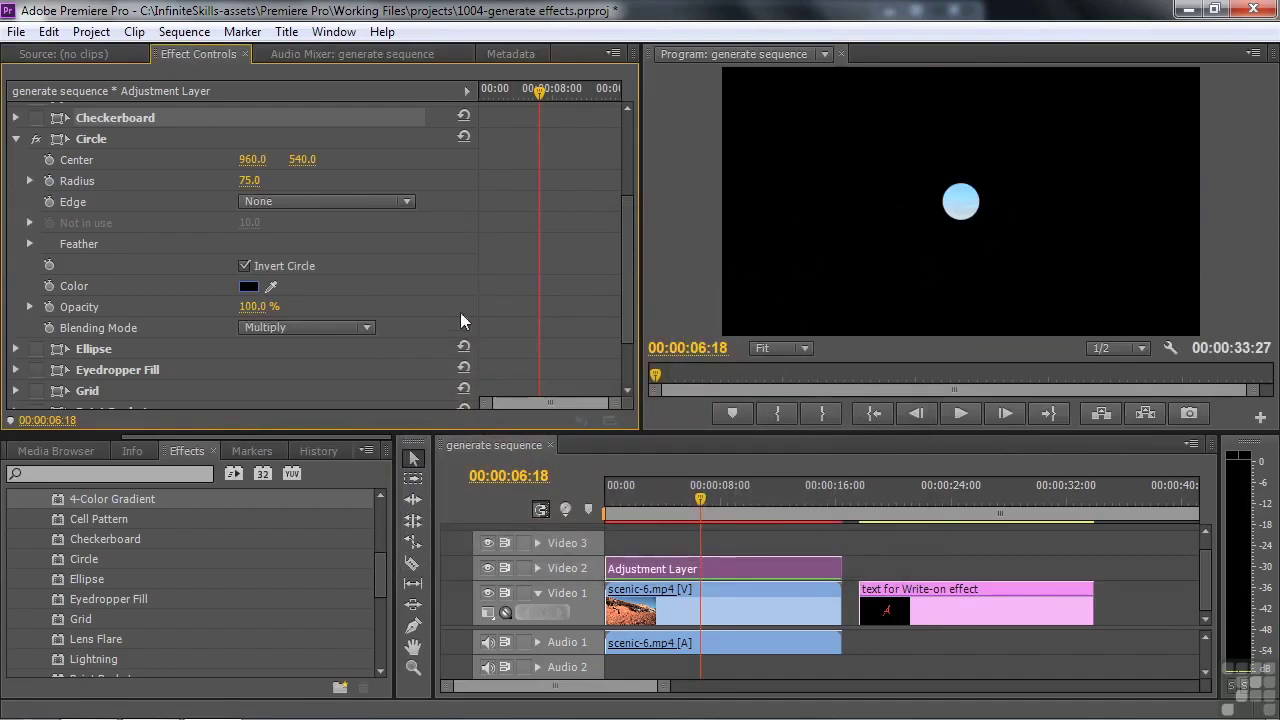
{"action": "left_click", "coordinate": [245, 266]}
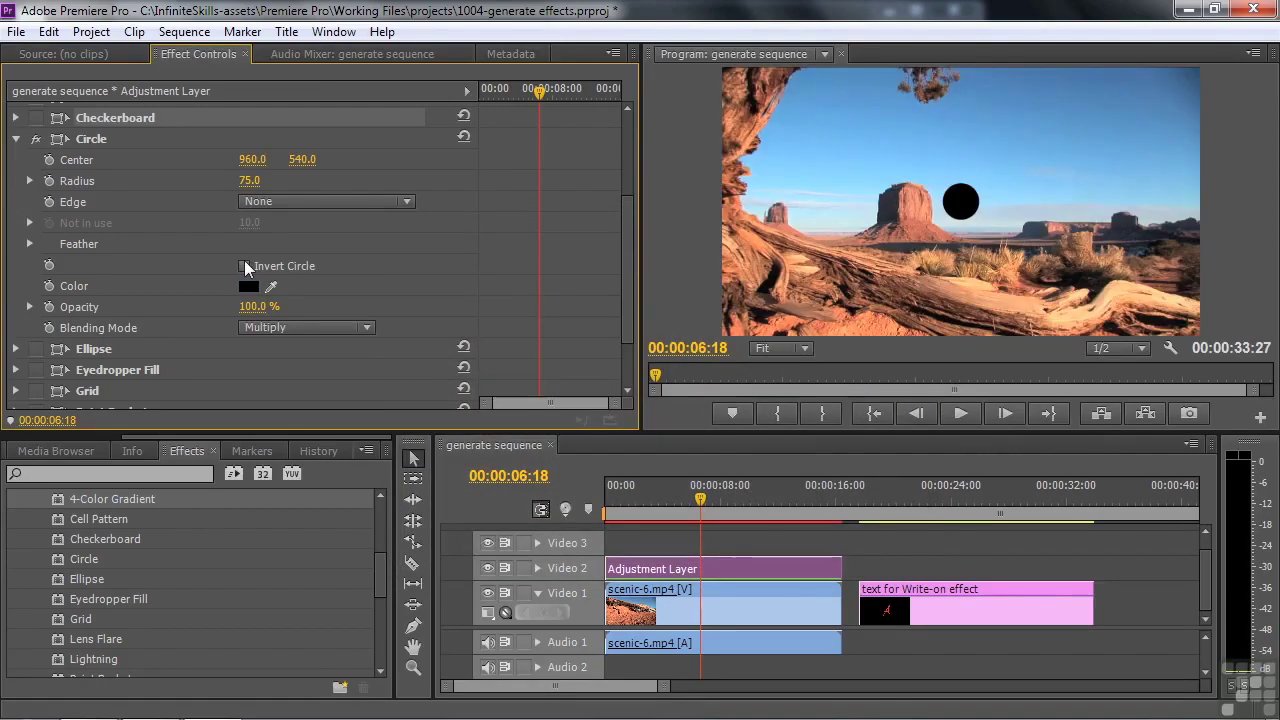
{"action": "left_click", "coordinate": [245, 266]}
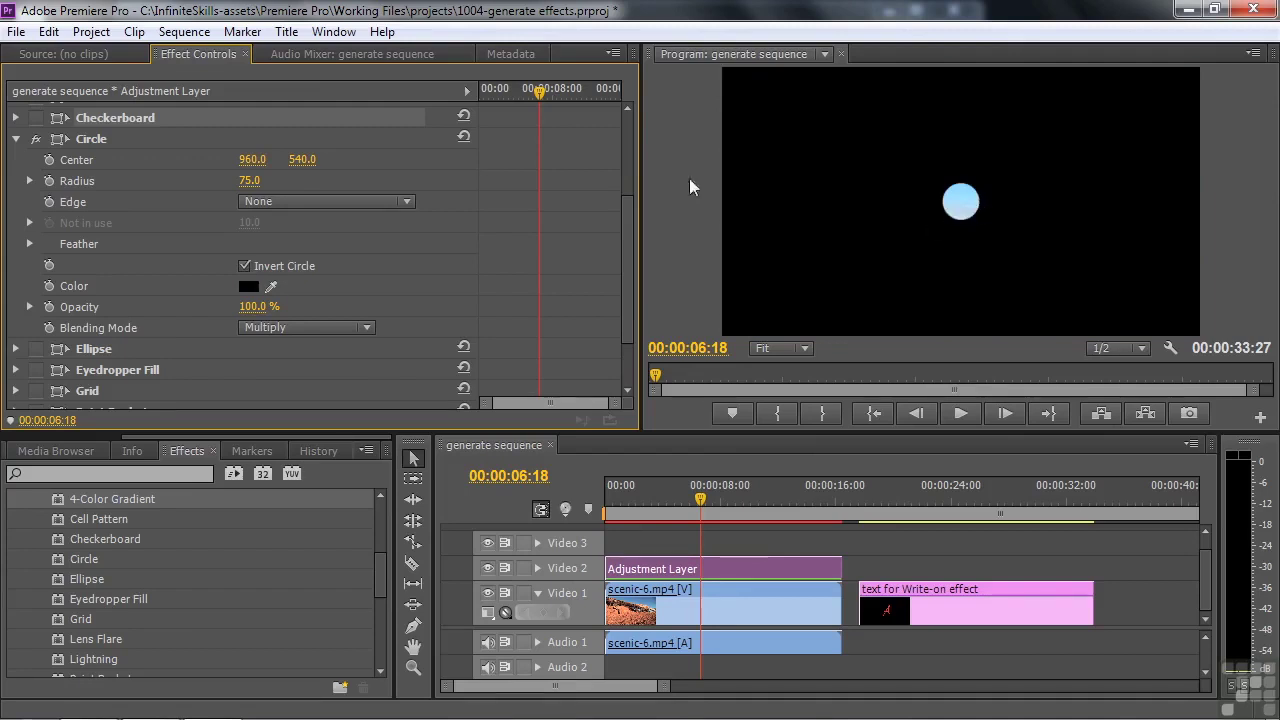
Step: Move the circle's Center over the butte to about 731.0, 525.9 and set its Radius to 57
{"action": "left_click", "coordinate": [52, 137]}
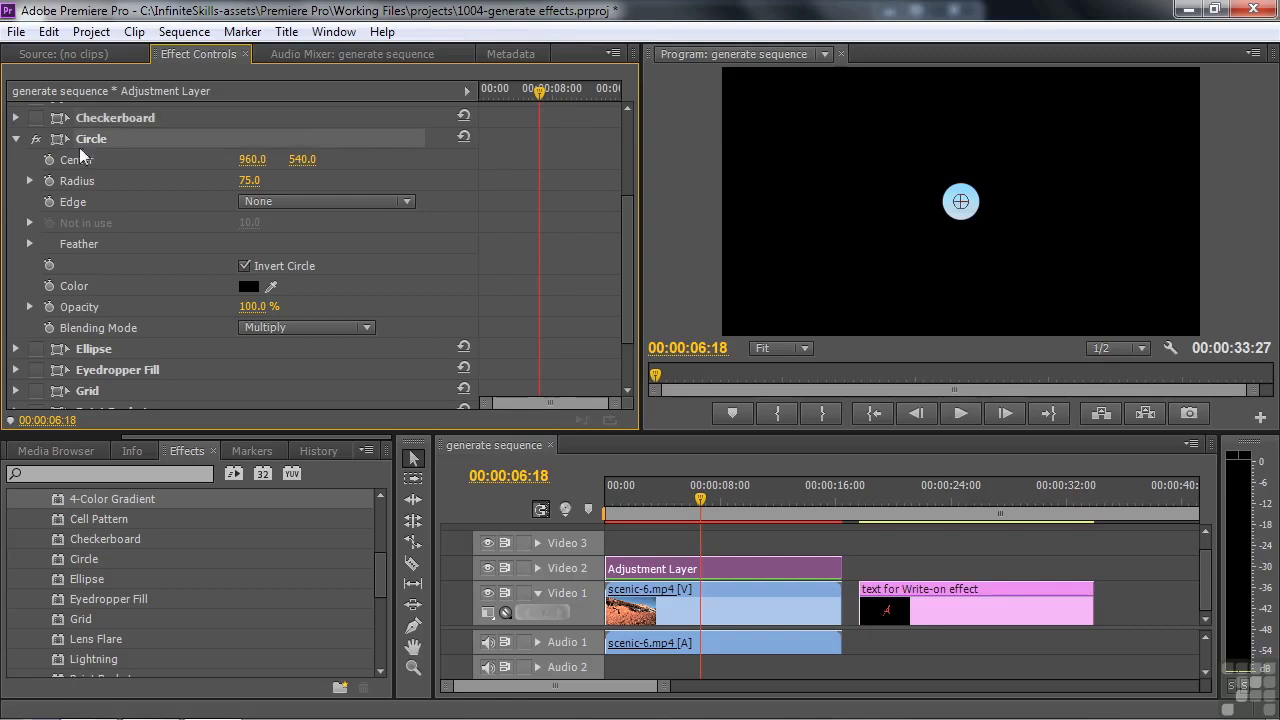
{"action": "left_click_drag", "start_coordinate": [960, 204], "coordinate": [905, 202]}
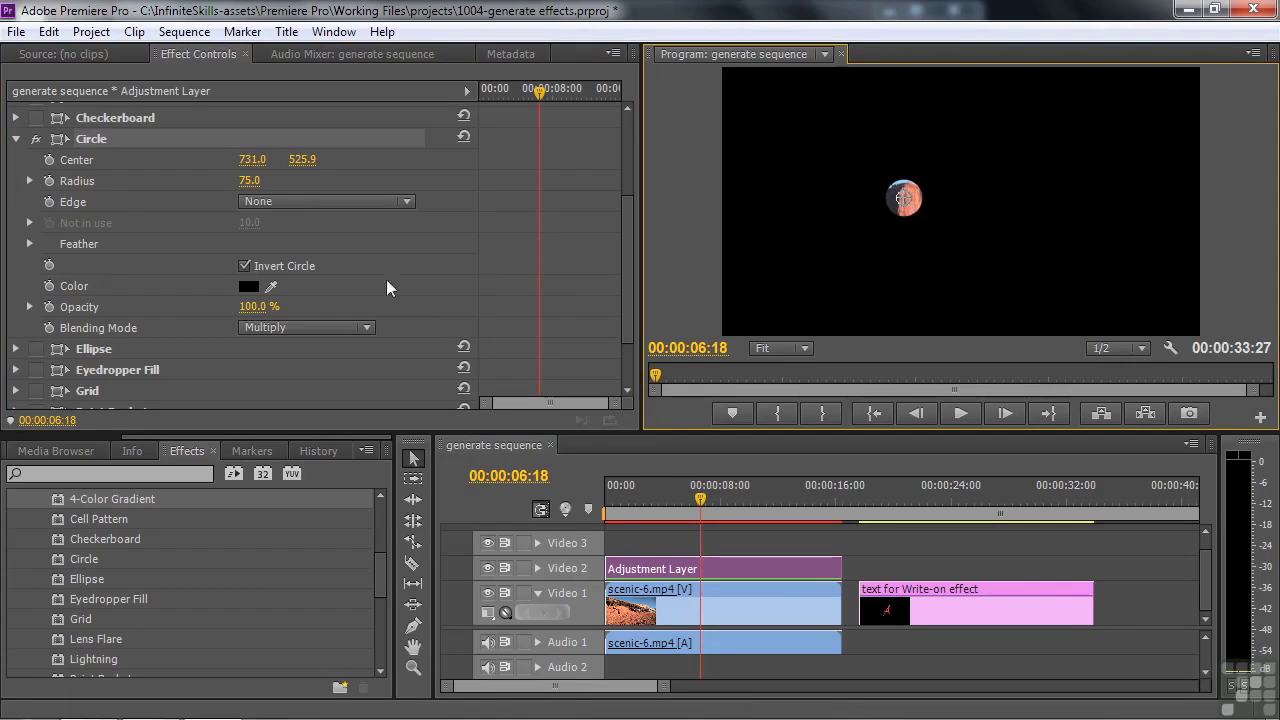
{"action": "mouse_move", "coordinate": [249, 180]}
{"action": "left_mouse_down"}
{"action": "mouse_move", "coordinate": [1279, 180]}
{"action": "mouse_move", "coordinate": [60, 180]}
{"action": "mouse_move", "coordinate": [265, 181]}
{"action": "left_mouse_up"}
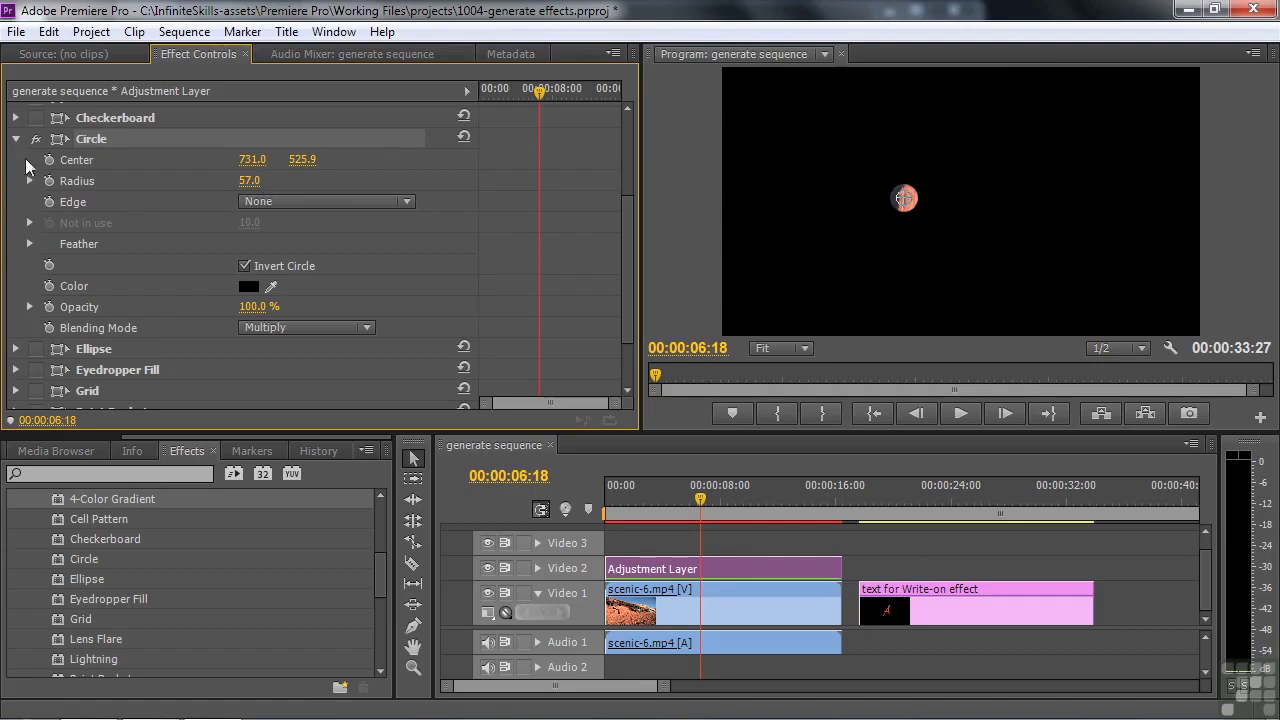
Step: Turn off the Circle effect on the adjustment layer, and turn on Ellipse with its settings expanded
{"action": "left_click", "coordinate": [36, 139]}
{"action": "left_click", "coordinate": [15, 139]}
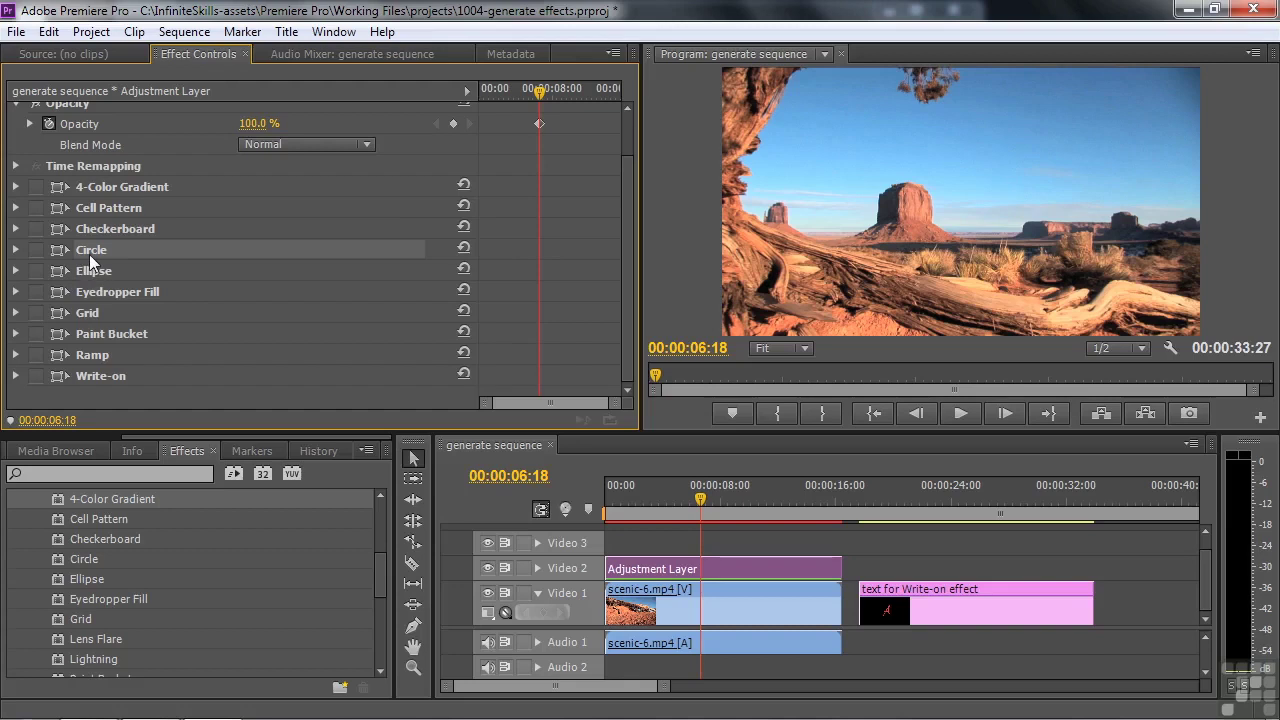
{"action": "left_click", "coordinate": [36, 270]}
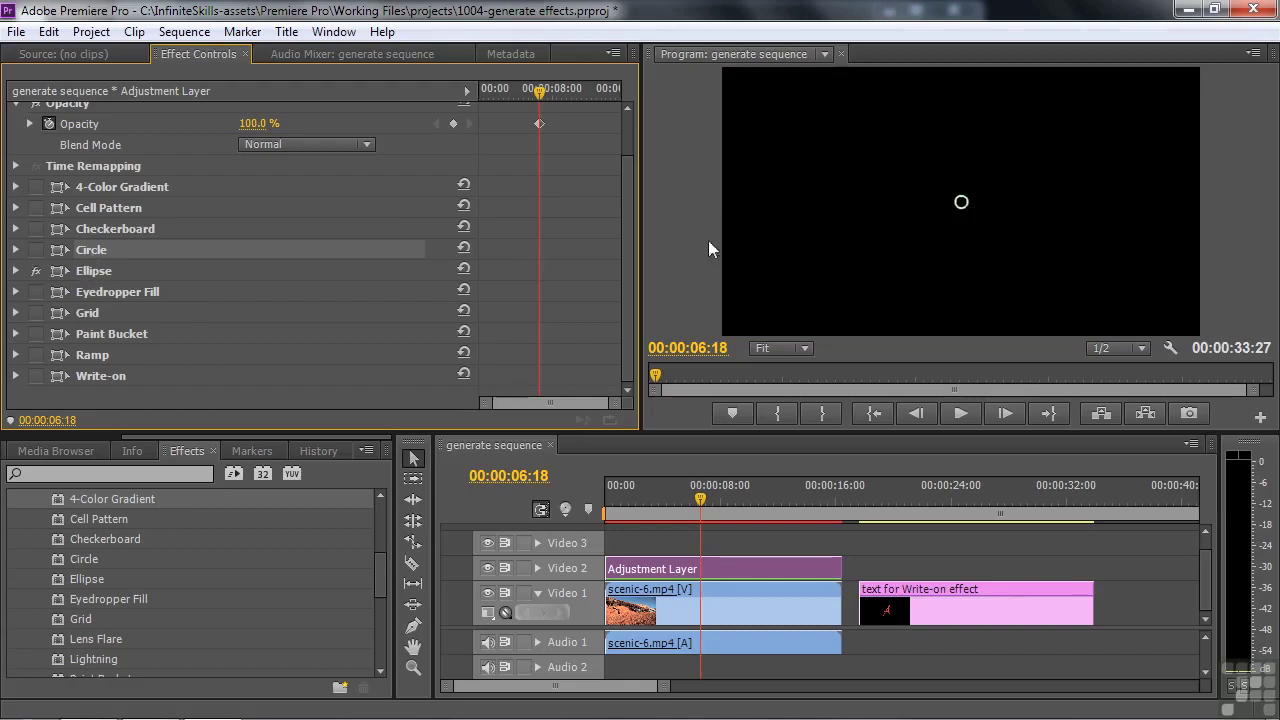
{"action": "left_click", "coordinate": [16, 270]}
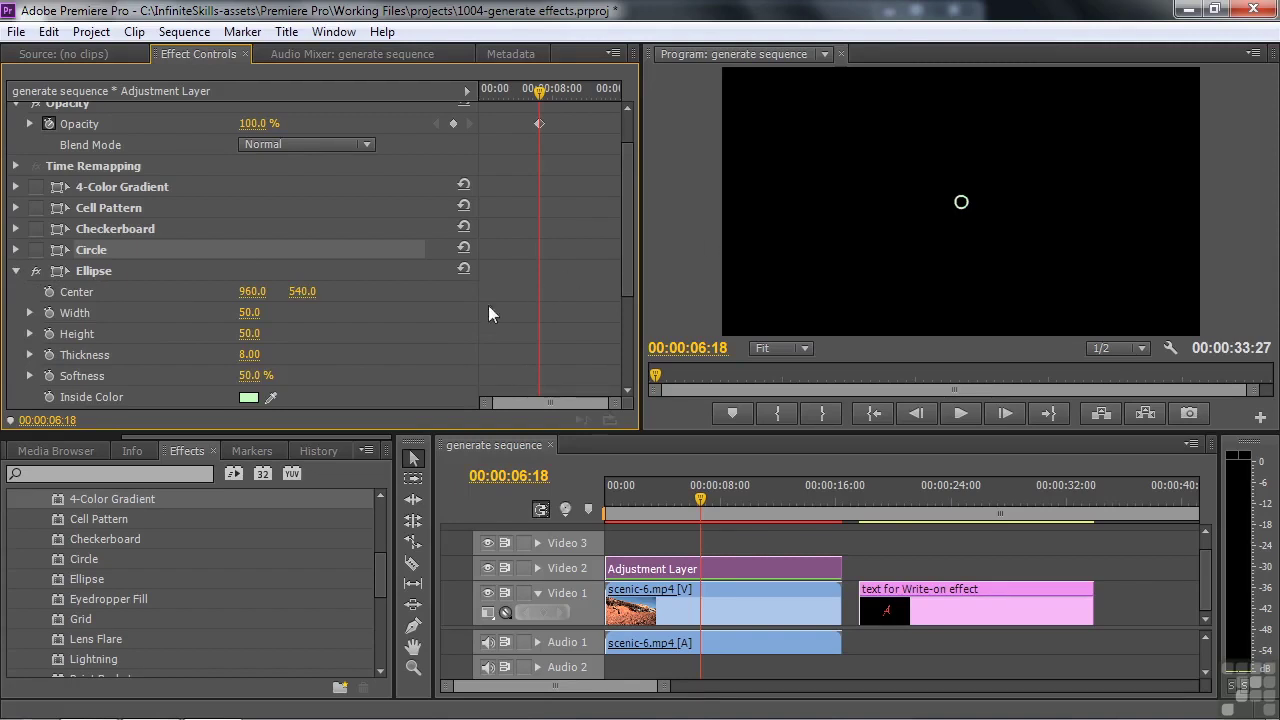
Step: Set the ellipse's Width to 210 and its Height to 117
{"action": "left_click_drag", "start_coordinate": [251, 313], "coordinate": [411, 313]}
{"action": "left_click_drag", "start_coordinate": [256, 341], "coordinate": [323, 341]}
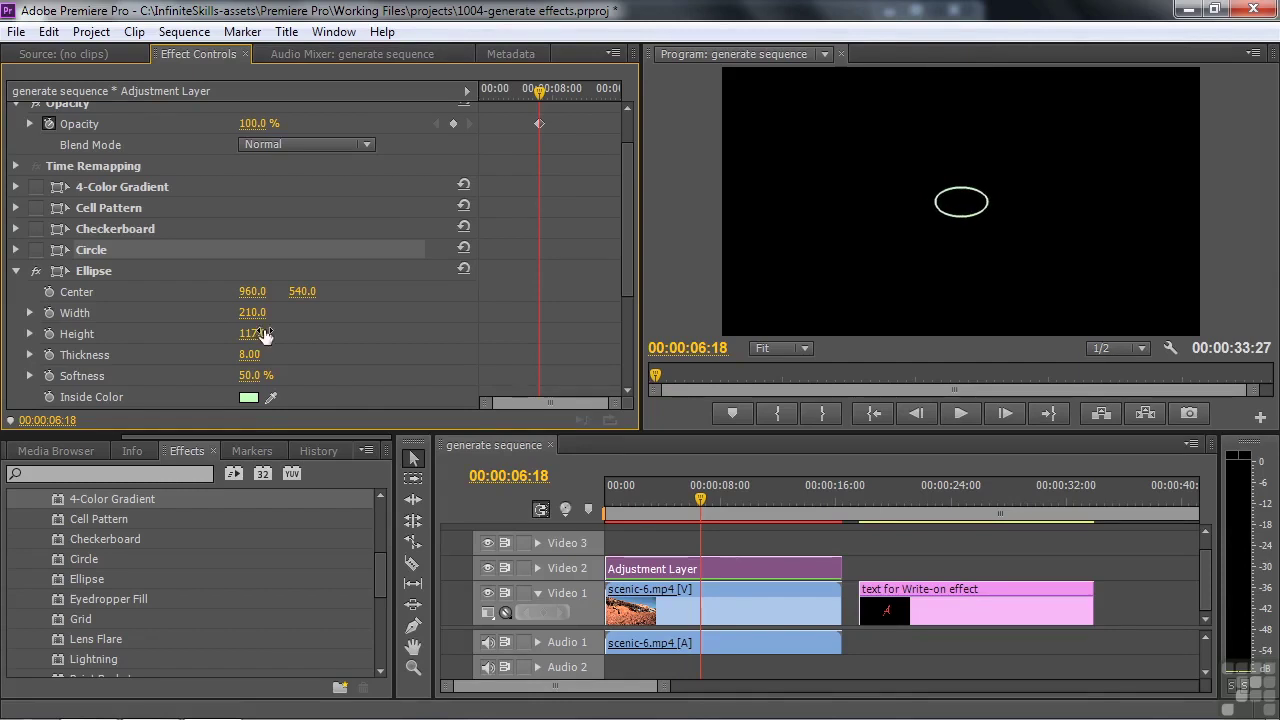
{"action": "left_click_drag", "start_coordinate": [630, 250], "coordinate": [631, 308]}
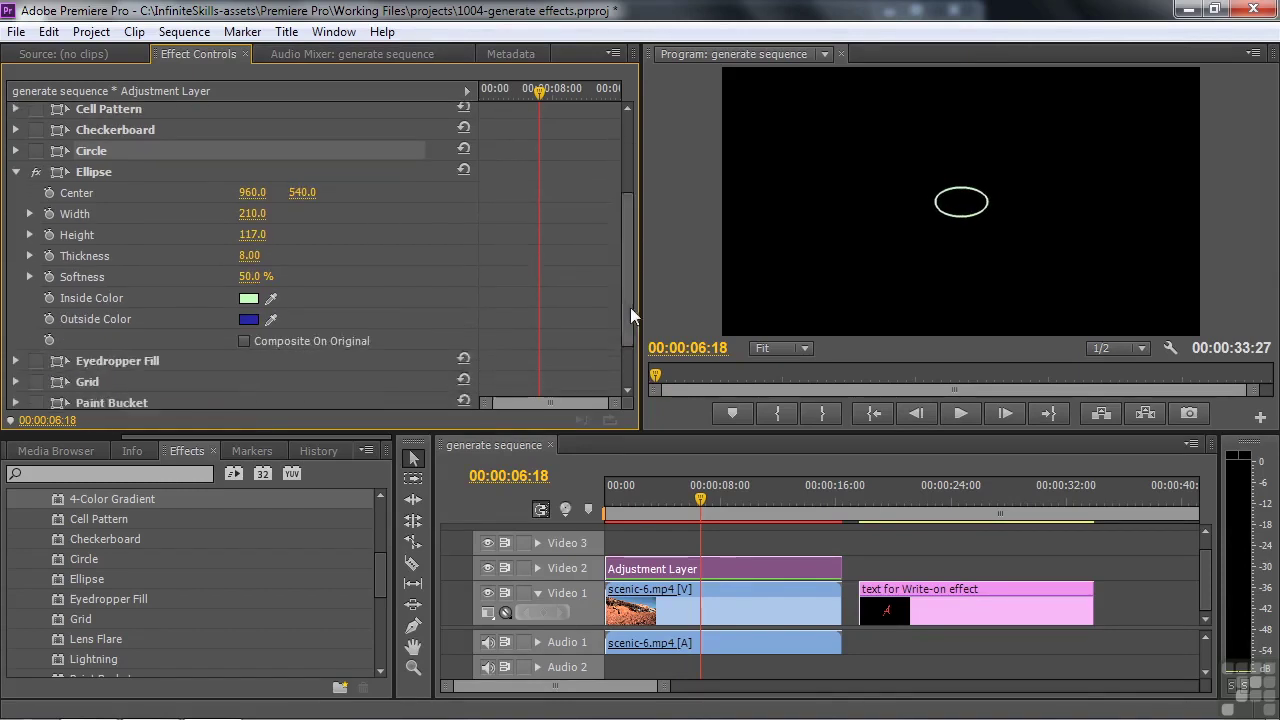
Step: Set the ellipse's Thickness to 27 and toggle Composite On Original on and back off
{"action": "mouse_move", "coordinate": [262, 260]}
{"action": "left_mouse_down"}
{"action": "mouse_move", "coordinate": [360, 260]}
{"action": "mouse_move", "coordinate": [281, 260]}
{"action": "left_mouse_up"}
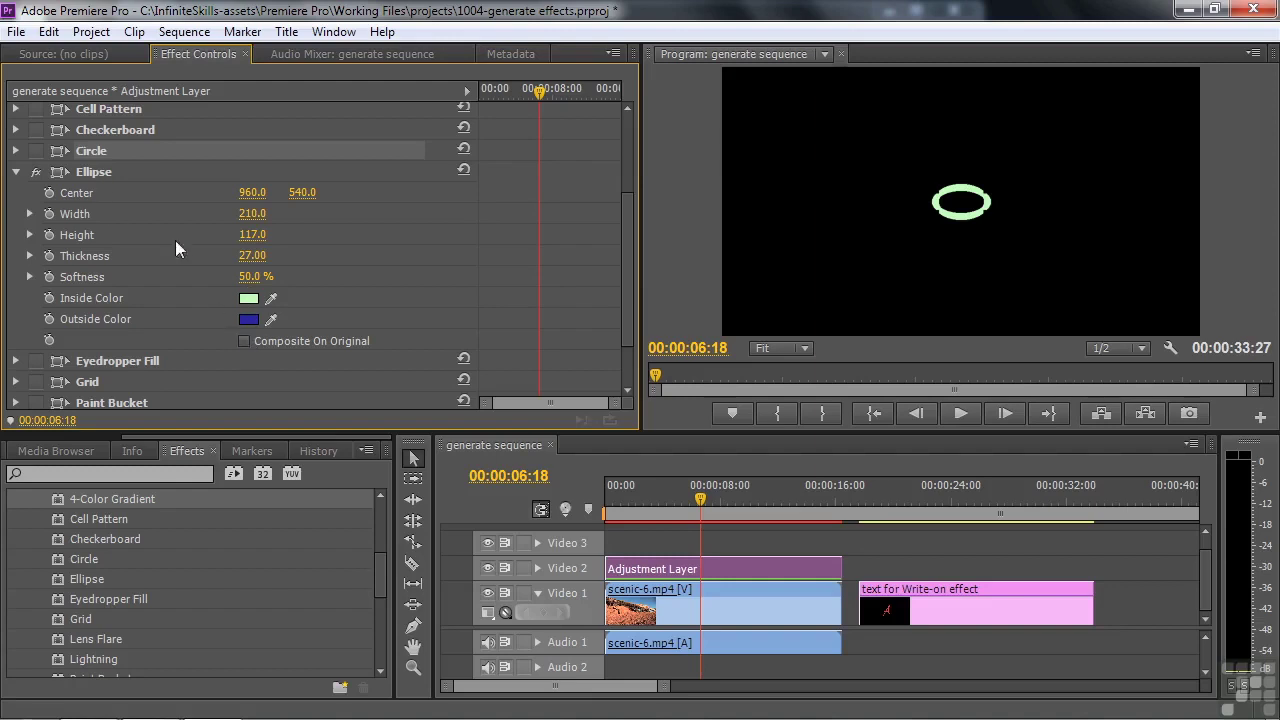
{"action": "left_click", "coordinate": [245, 341]}
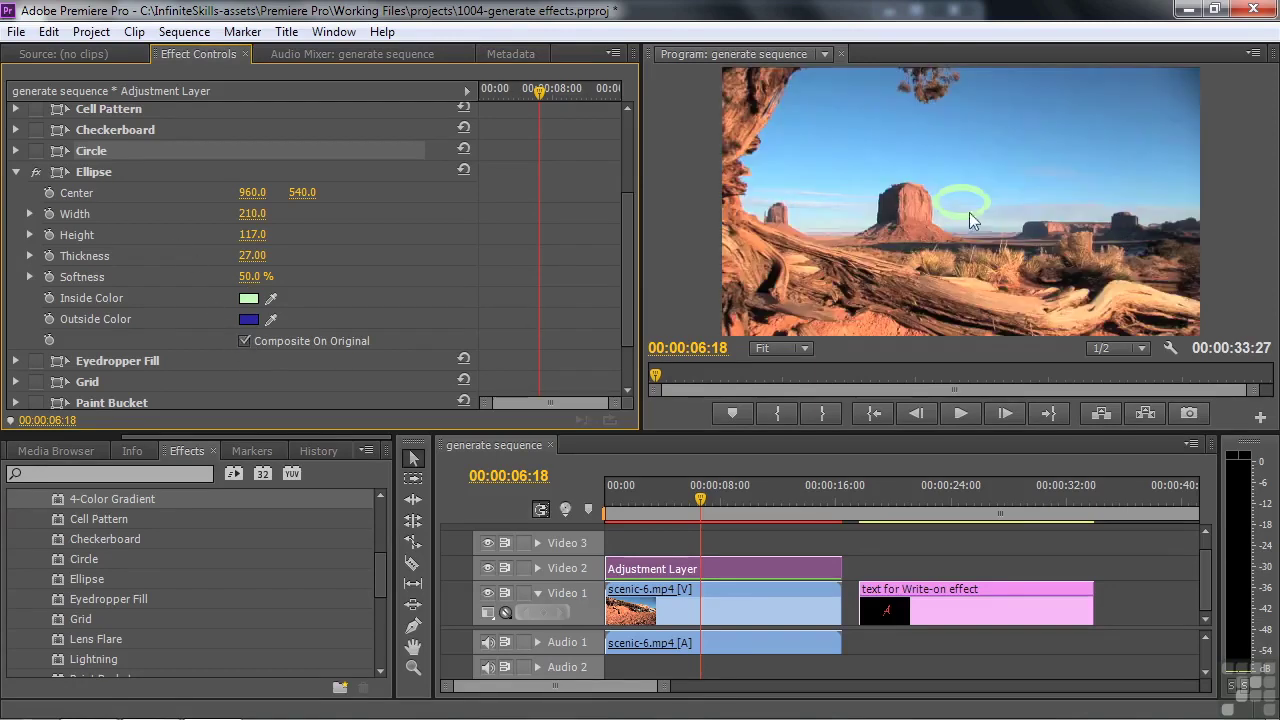
{"action": "left_click", "coordinate": [245, 341]}
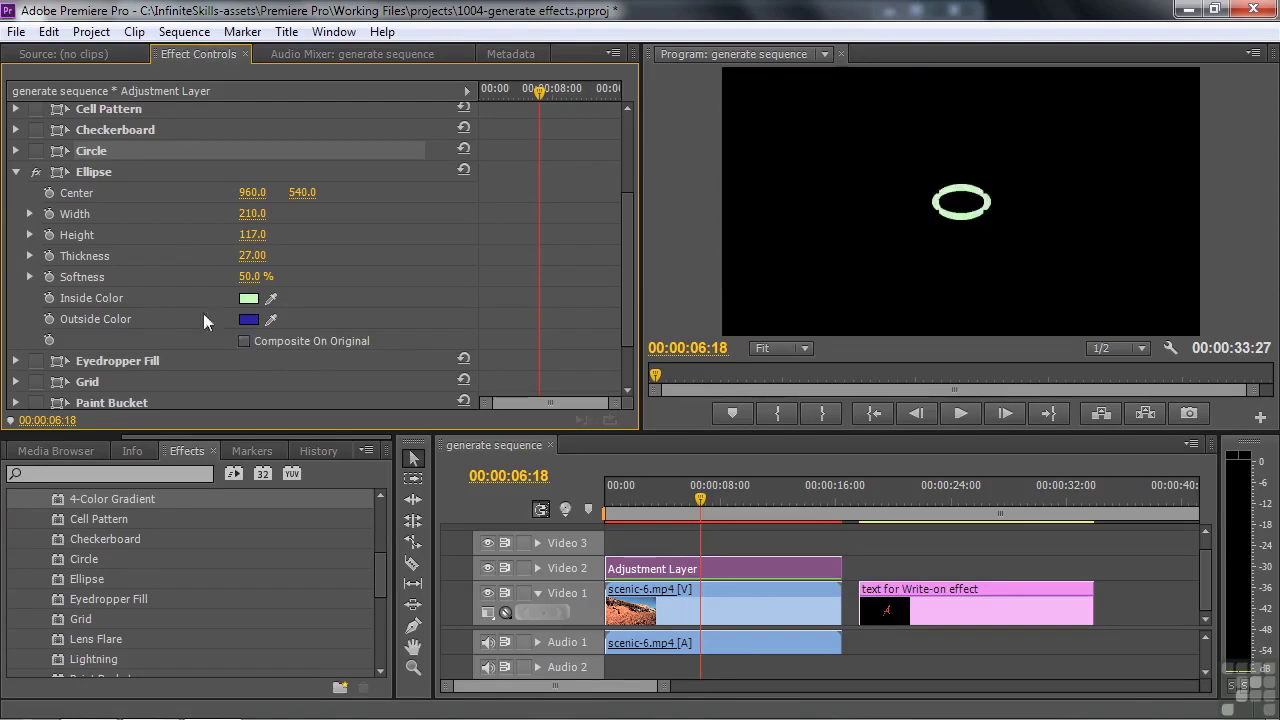
Step: Turn off and collapse the Ellipse effect, and turn on Eyedropper Fill with its settings expanded
{"action": "left_click", "coordinate": [36, 172]}
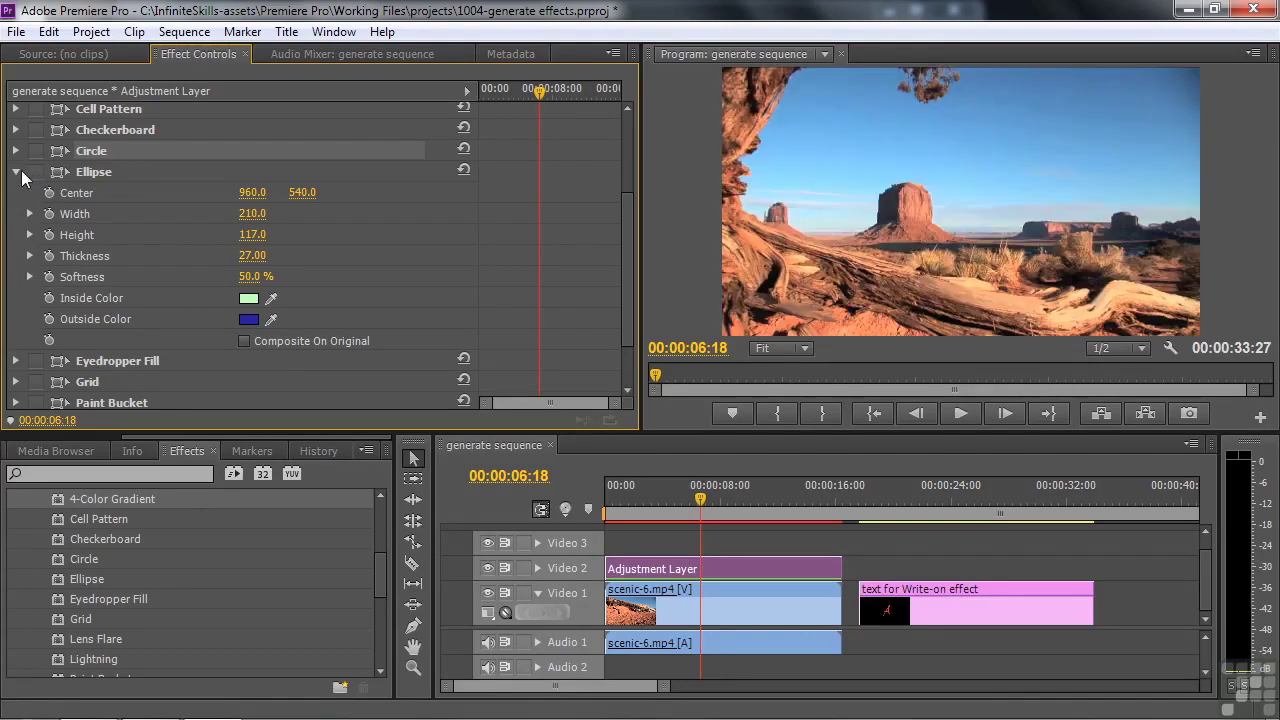
{"action": "left_click", "coordinate": [21, 170]}
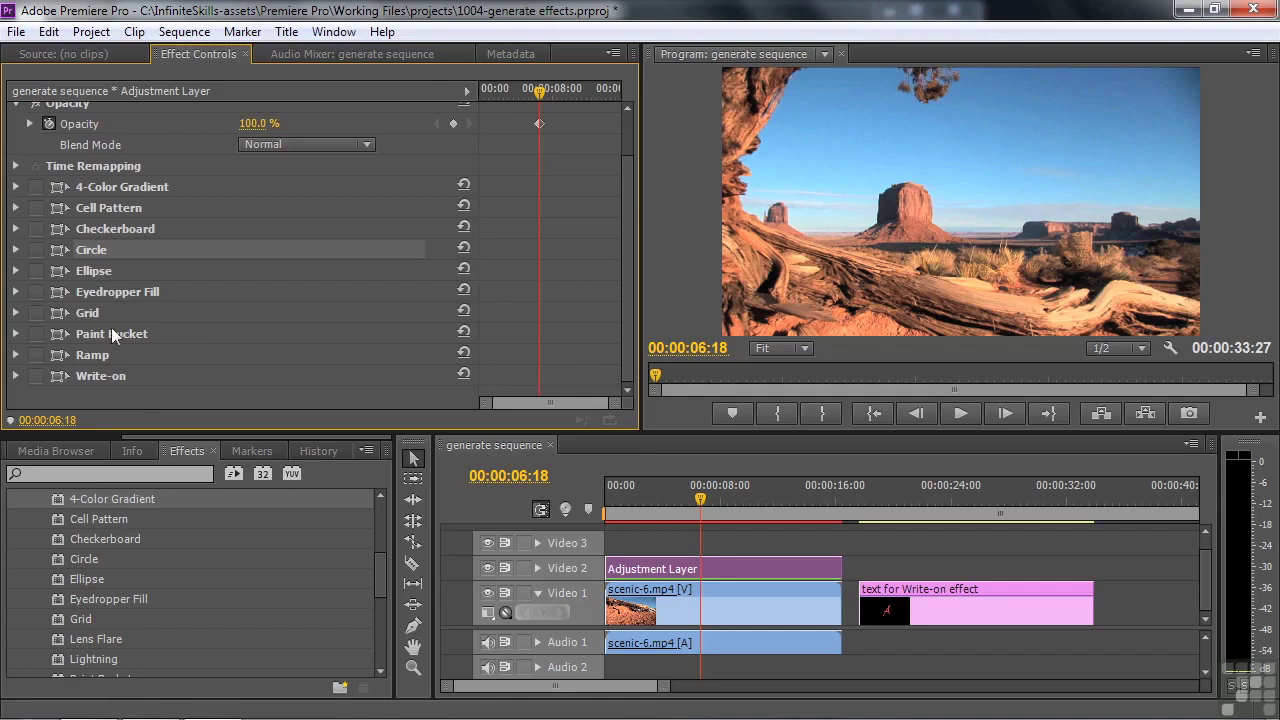
{"action": "left_click", "coordinate": [36, 291]}
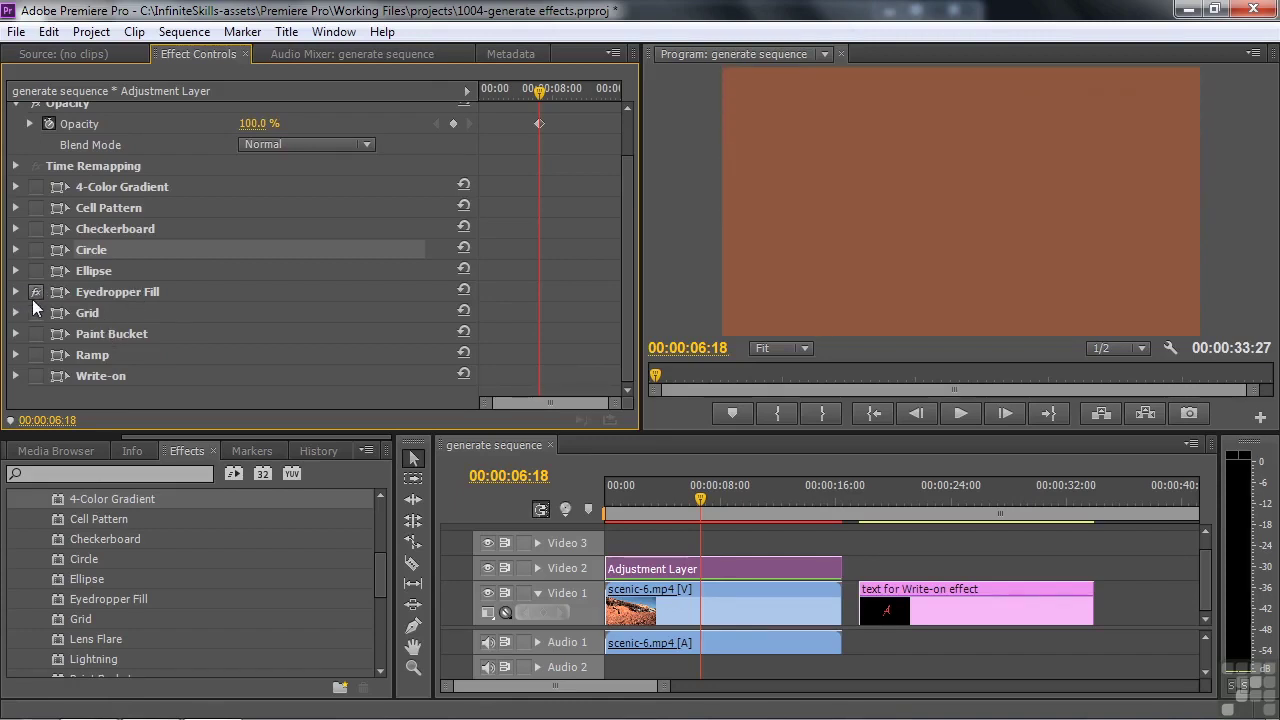
{"action": "left_click", "coordinate": [14, 292]}
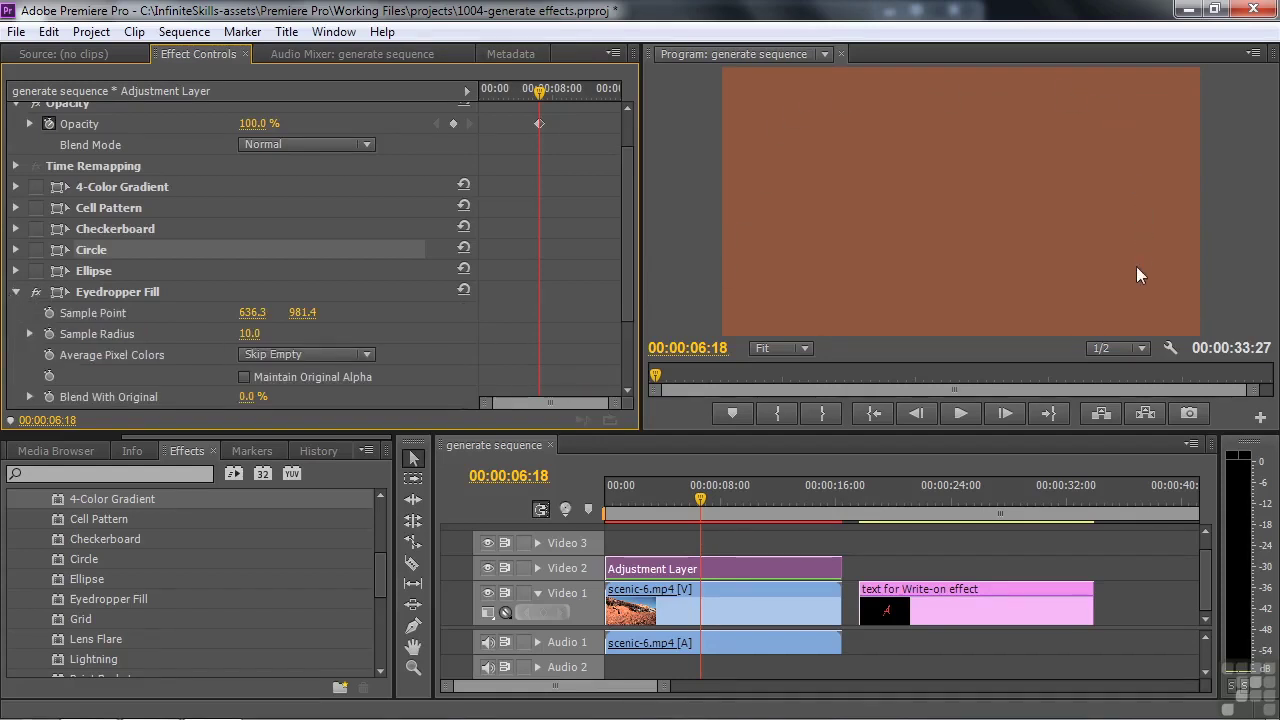
Step: Set Eyedropper Fill's Blend With Original to 50% and move its Sample Point in the frame to about 1261.3, 638.4
{"action": "left_click", "coordinate": [56, 293]}
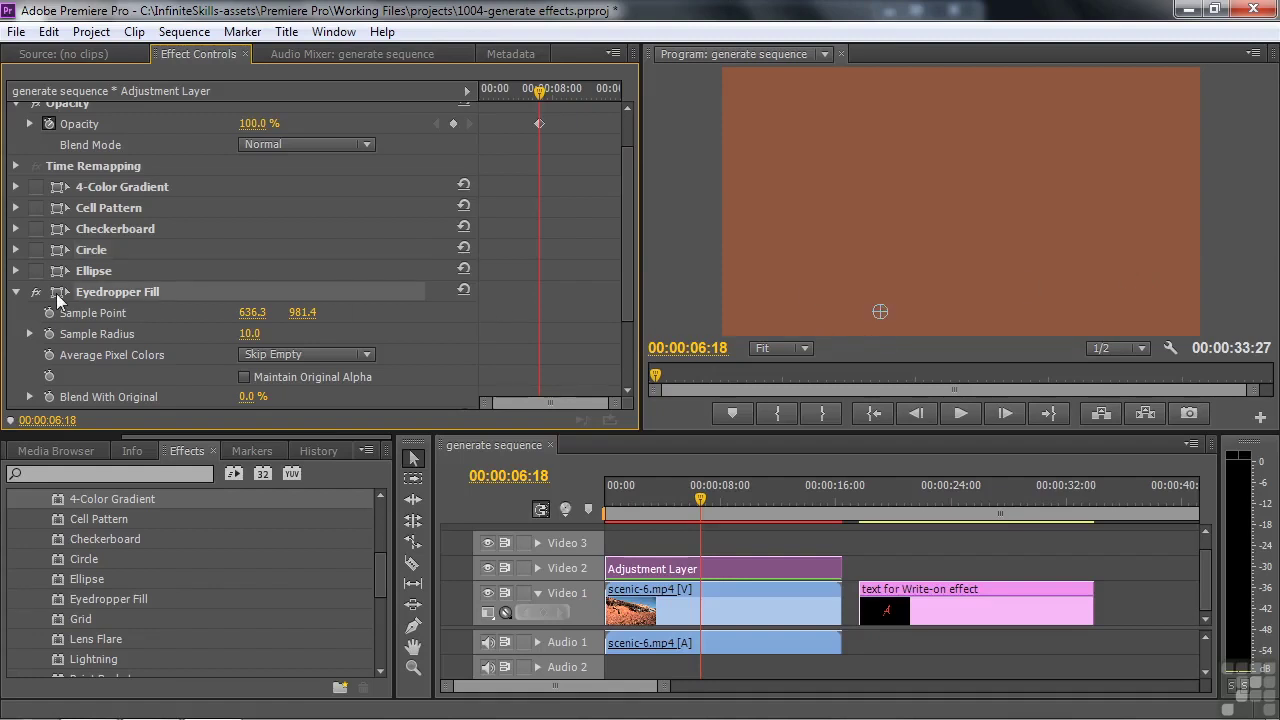
{"action": "left_click_drag", "start_coordinate": [886, 310], "coordinate": [881, 244]}
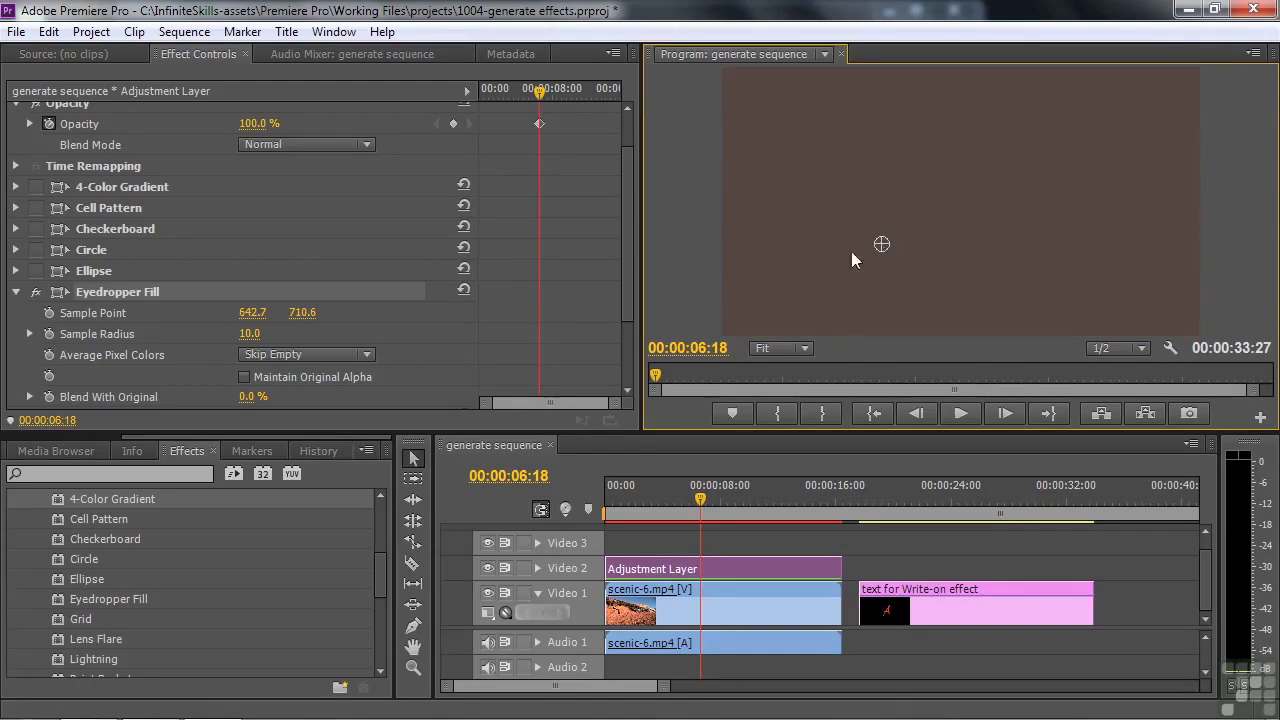
{"action": "left_click_drag", "start_coordinate": [625, 296], "coordinate": [634, 353]}
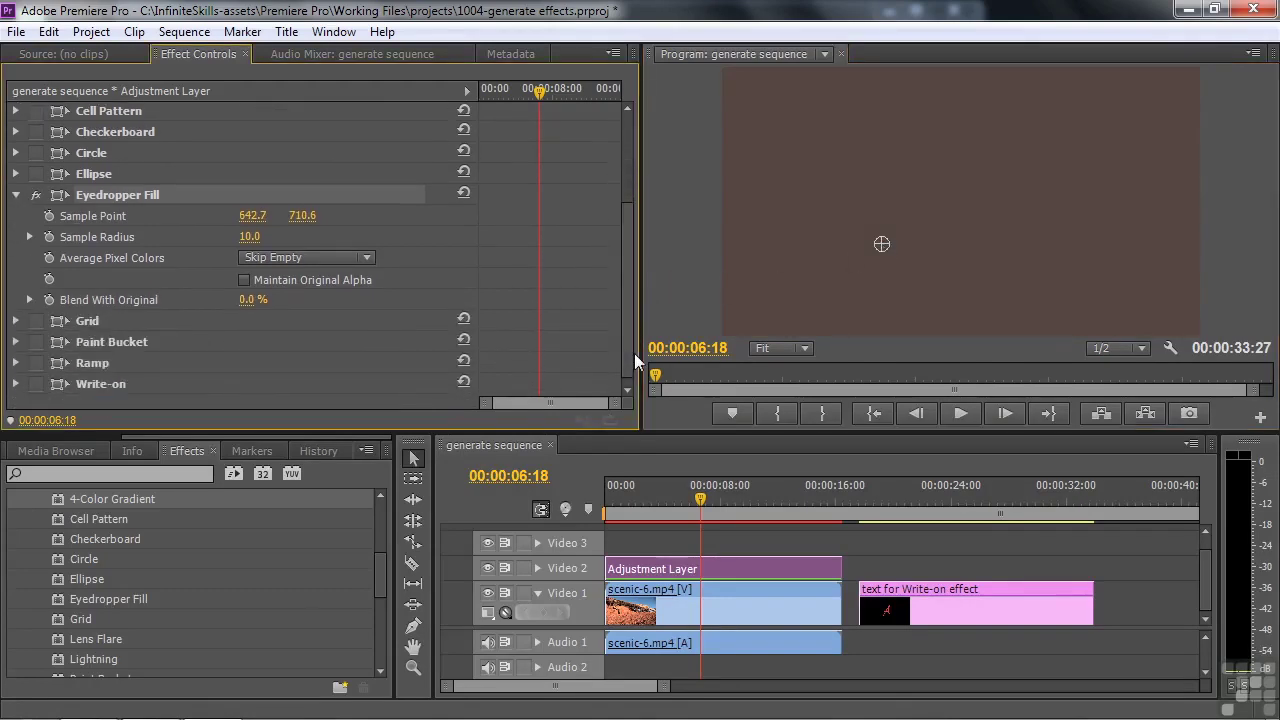
{"action": "left_click_drag", "start_coordinate": [248, 306], "coordinate": [298, 306]}
{"action": "left_click_drag", "start_coordinate": [877, 236], "coordinate": [1036, 226]}
{"action": "mouse_move", "coordinate": [629, 300]}
{"action": "left_mouse_down"}
{"action": "mouse_move", "coordinate": [636, 208]}
{"action": "mouse_move", "coordinate": [640, 305]}
{"action": "left_mouse_up"}
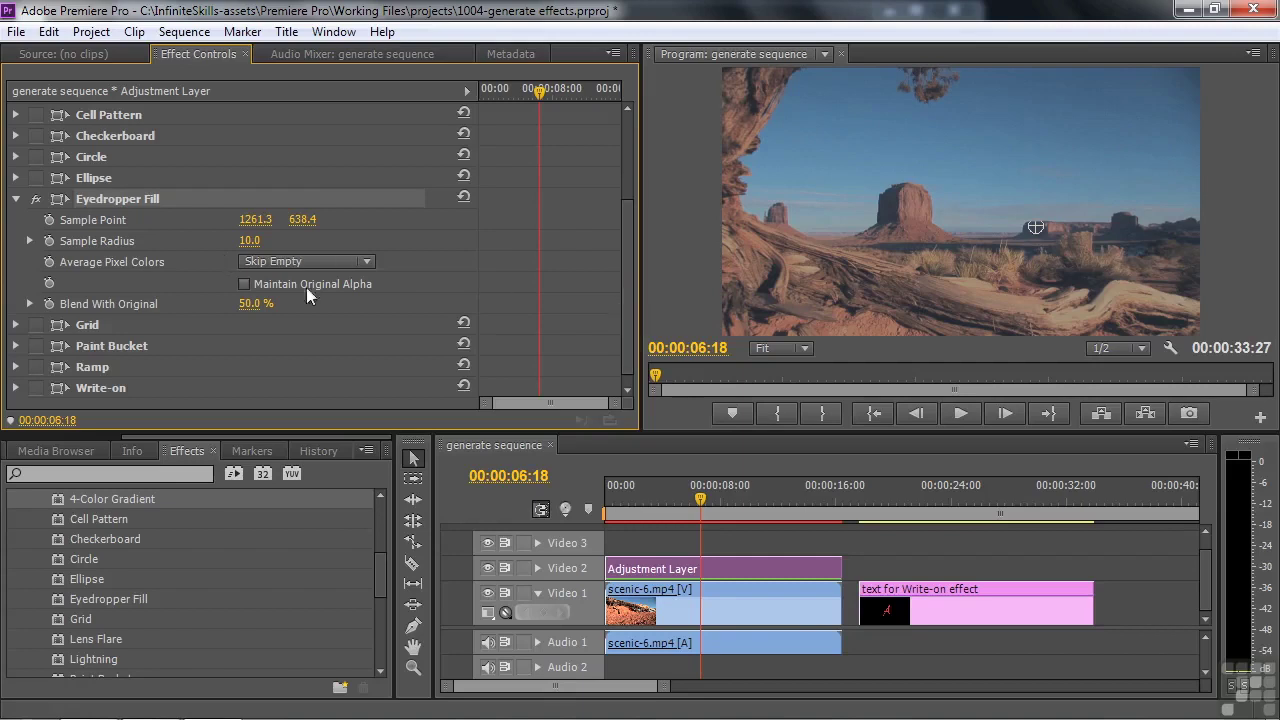
Step: Turn off Eyedropper Fill on the adjustment layer, and turn on Grid with its settings expanded
{"action": "left_click", "coordinate": [36, 199]}
{"action": "left_click_drag", "start_coordinate": [1030, 217], "coordinate": [916, 207]}
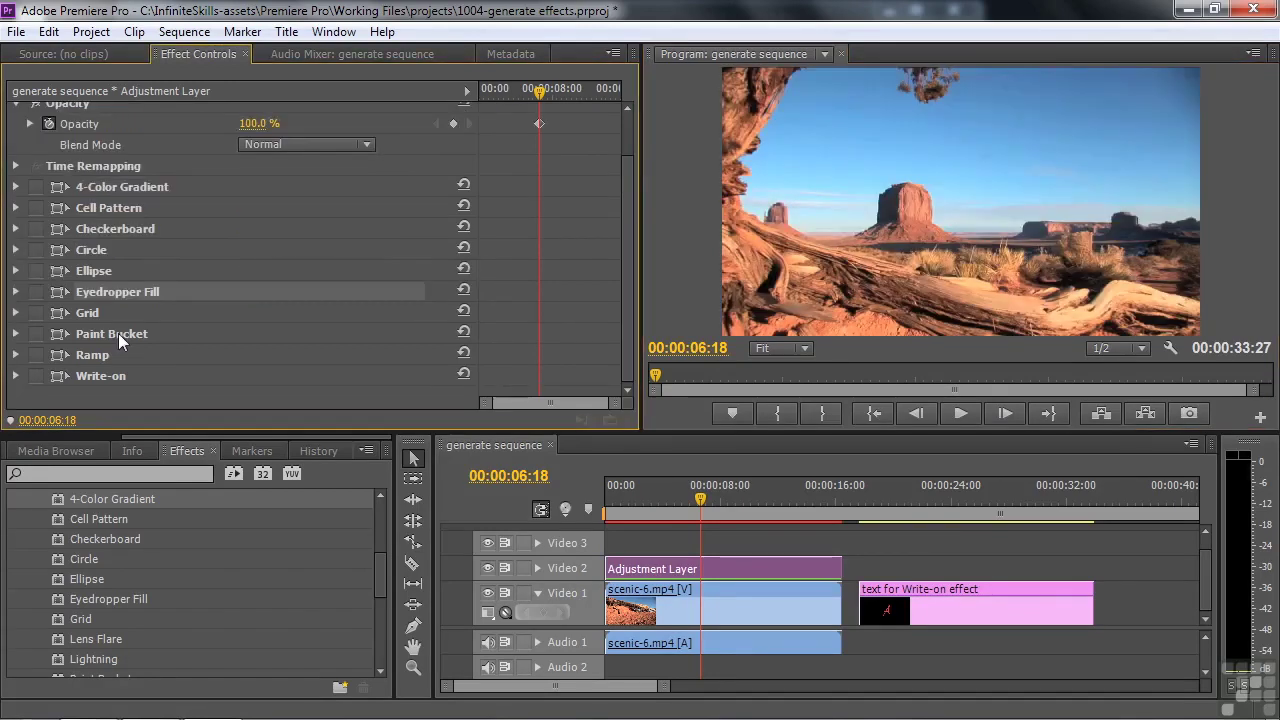
{"action": "left_click", "coordinate": [50, 312]}
{"action": "left_click", "coordinate": [36, 314]}
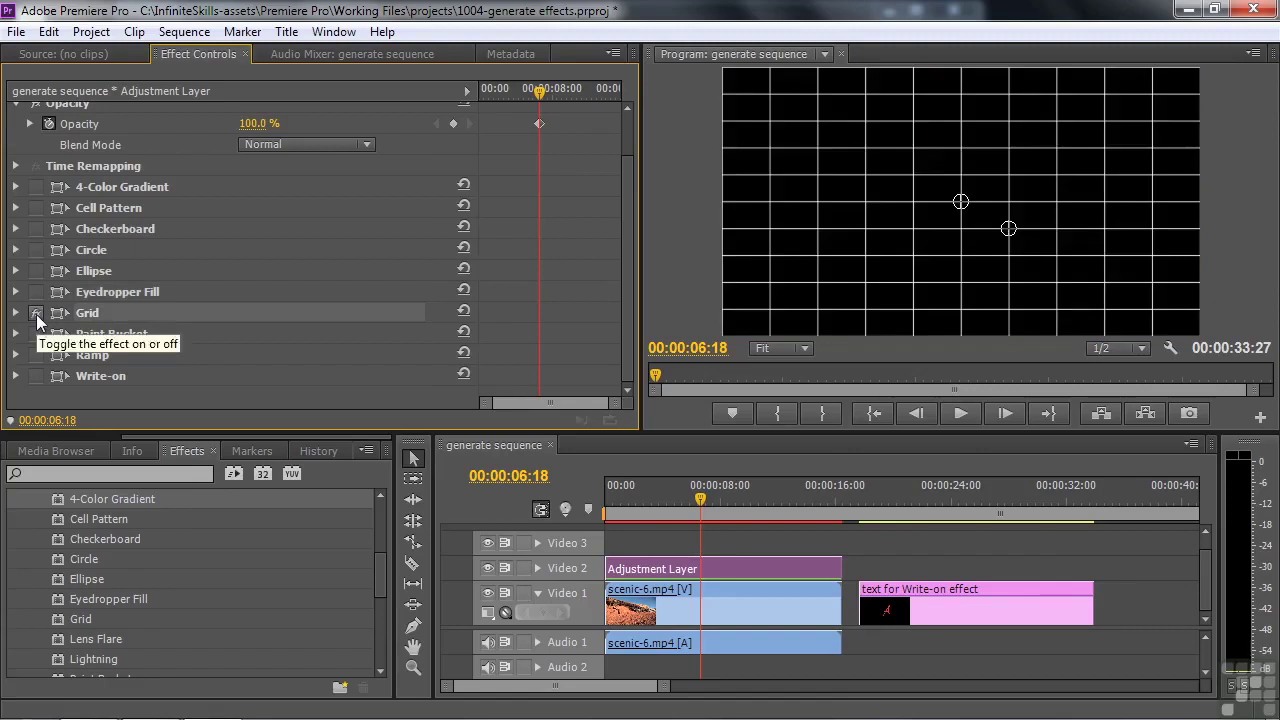
{"action": "left_click", "coordinate": [16, 313]}
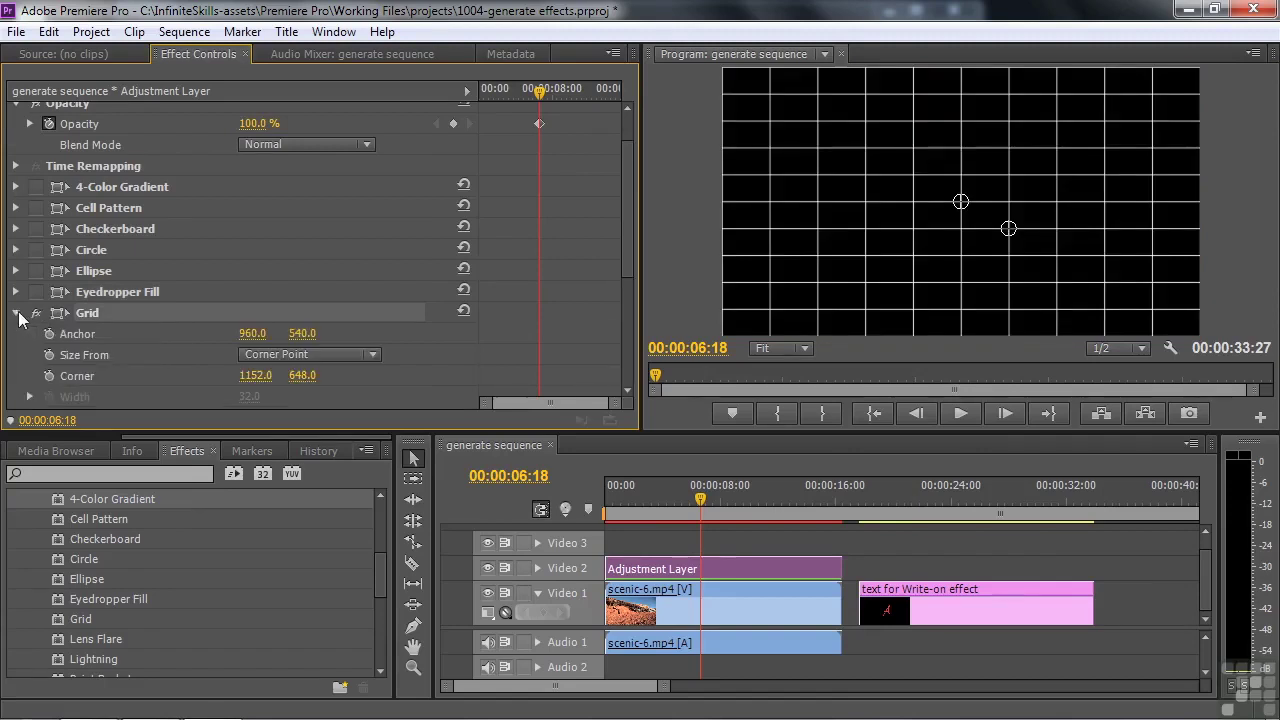
Step: Move the grid's Anchor to about 984.1, 437.6 and its Corner to about 1217.1, 546.0, and set its Border to 27
{"action": "left_click_drag", "start_coordinate": [961, 202], "coordinate": [967, 177]}
{"action": "left_click_drag", "start_coordinate": [1008, 228], "coordinate": [1024, 204]}
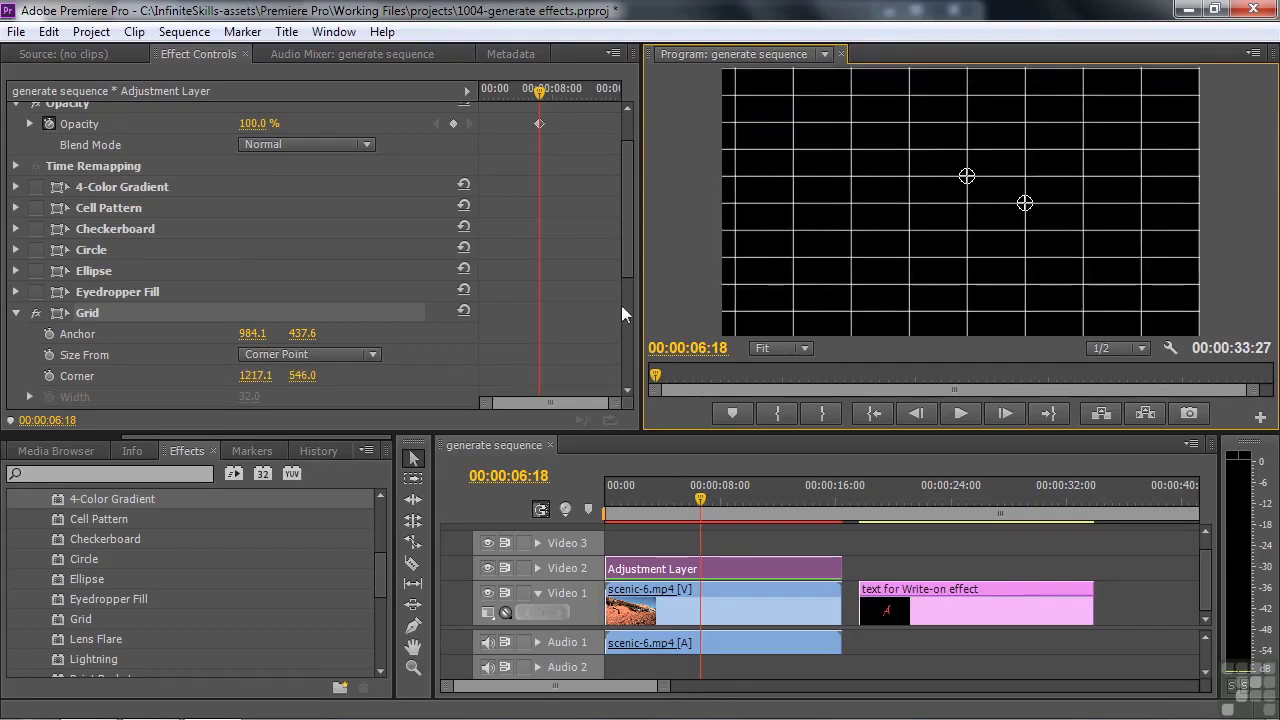
{"action": "left_click_drag", "start_coordinate": [627, 254], "coordinate": [660, 348]}
{"action": "left_click_drag", "start_coordinate": [258, 248], "coordinate": [280, 248]}
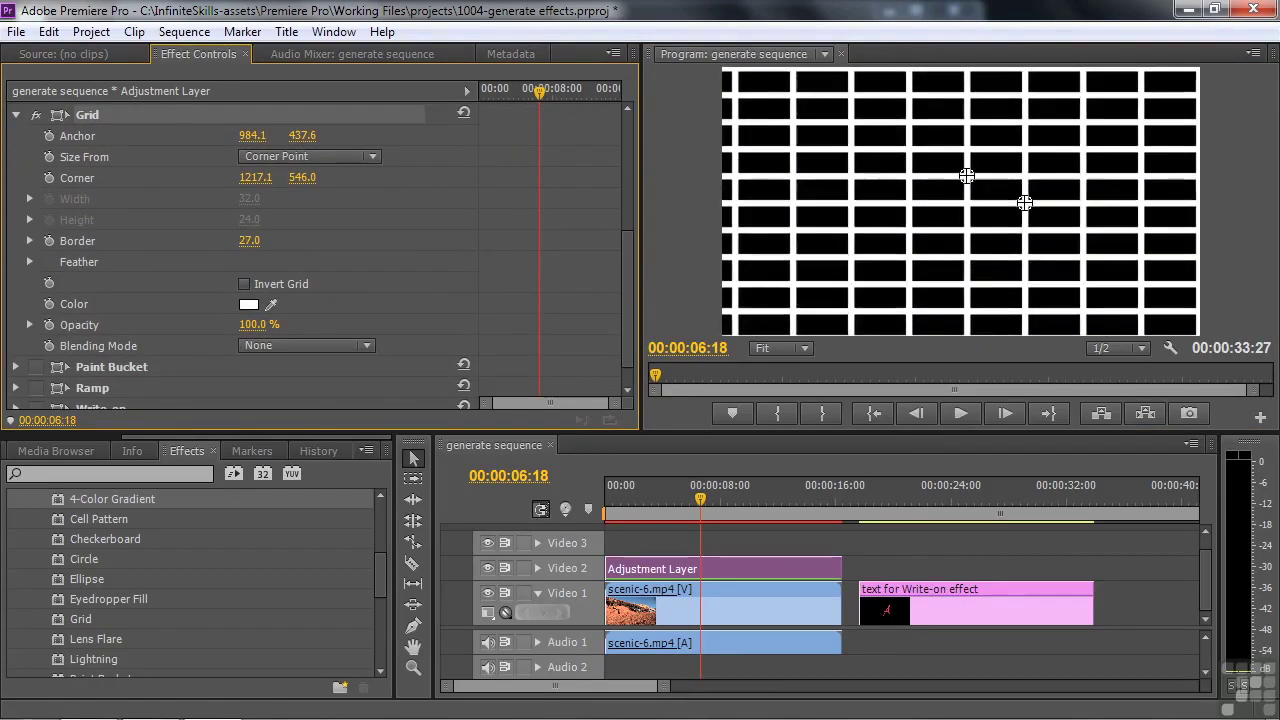
Step: Change the grid's Color to a dark green
{"action": "left_click", "coordinate": [248, 304]}
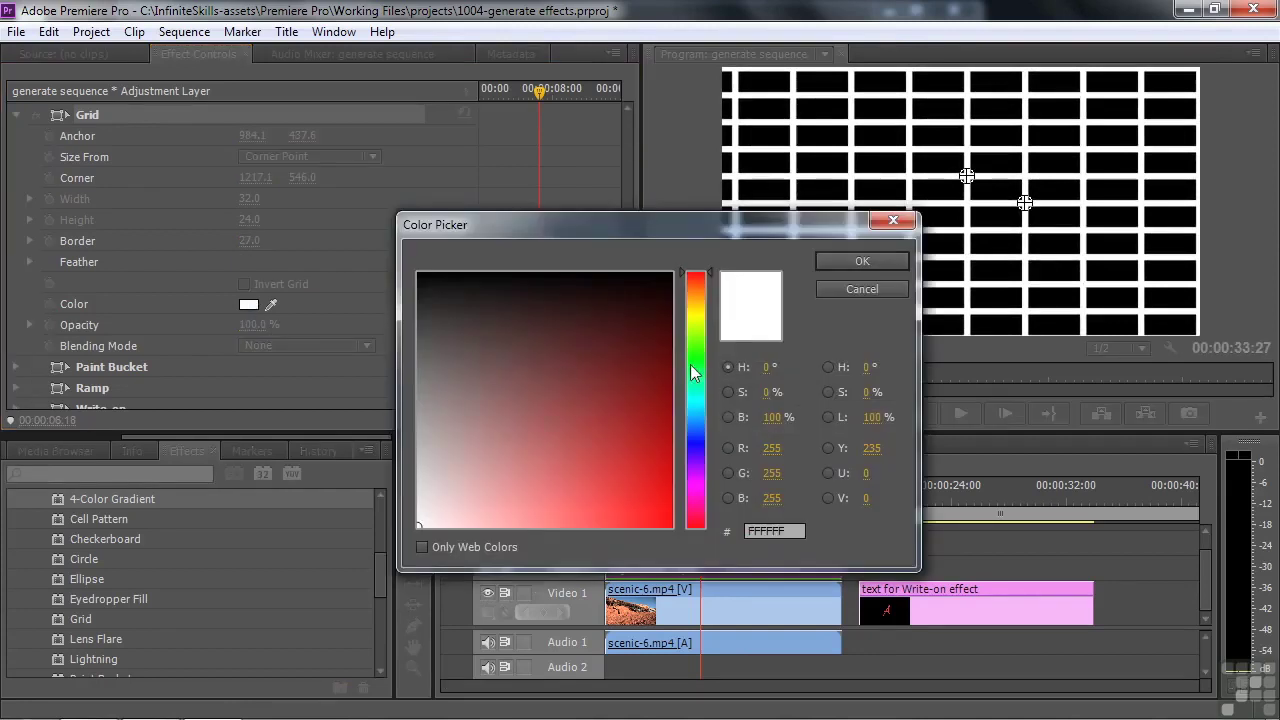
{"action": "left_click", "coordinate": [692, 364]}
{"action": "left_click", "coordinate": [862, 262]}
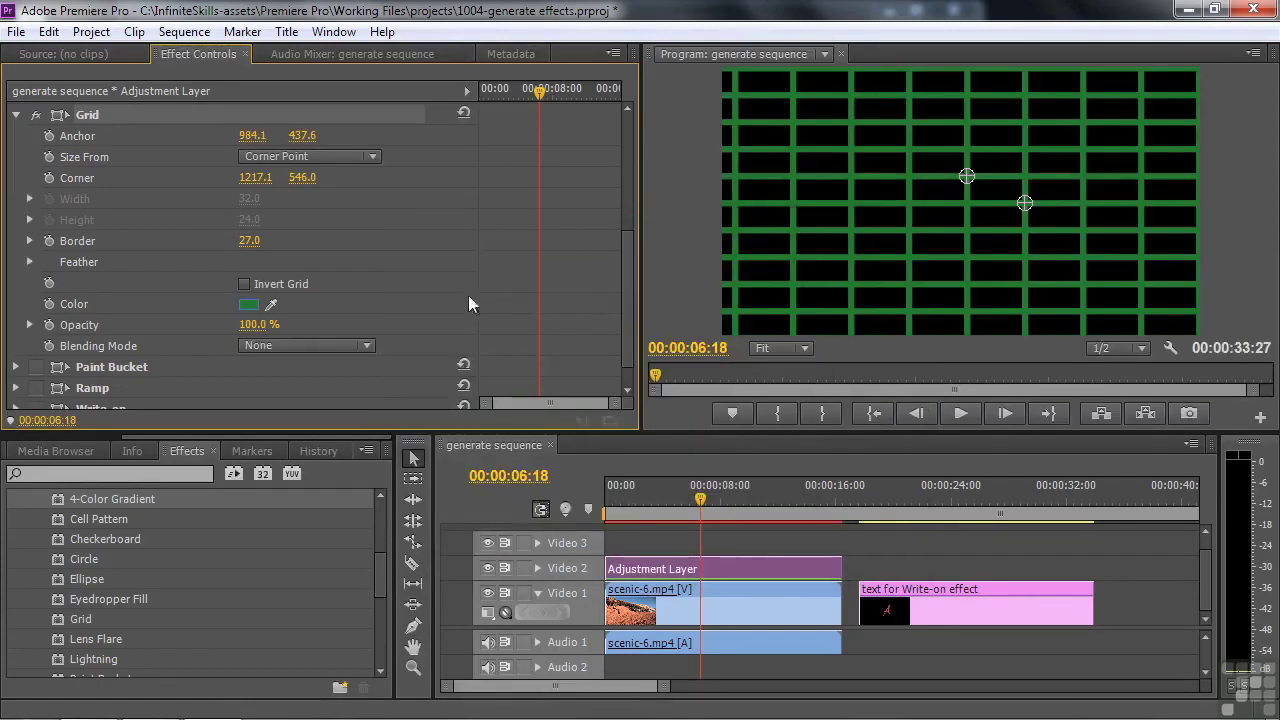
Step: Try the Add blending mode on the grid, and switch it to Overlay
{"action": "left_click", "coordinate": [367, 346]}
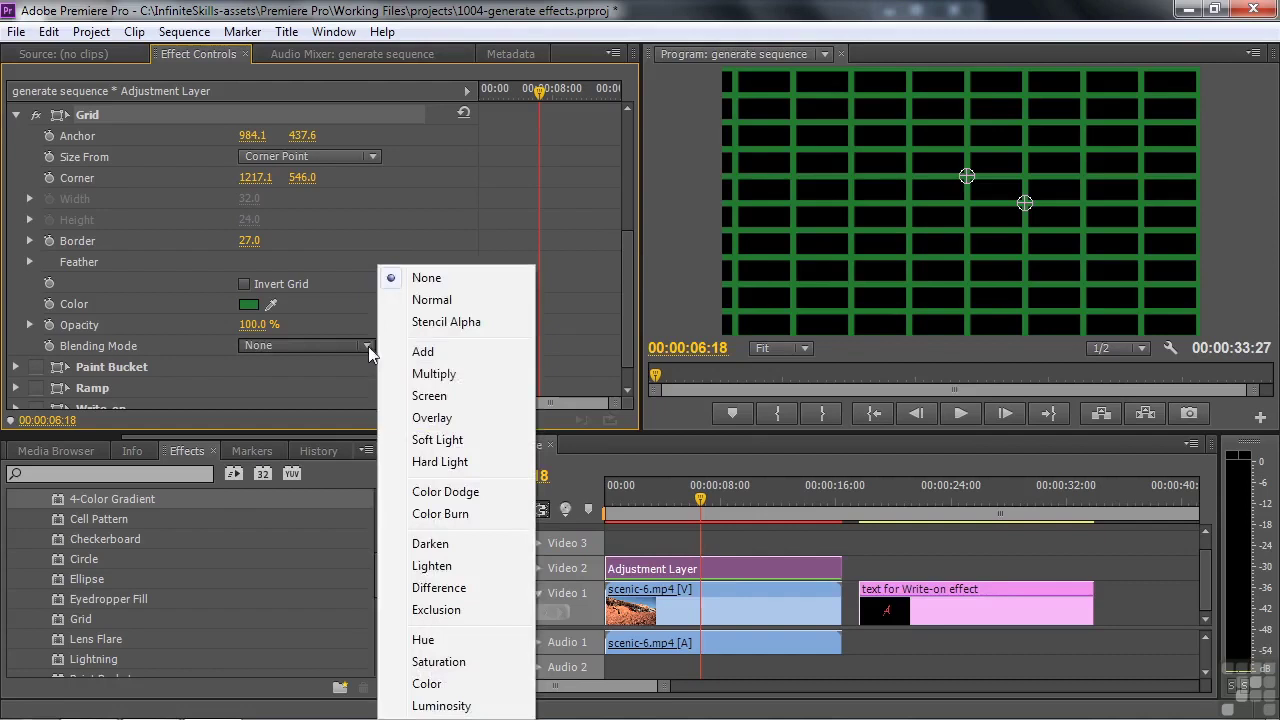
{"action": "left_click", "coordinate": [447, 352]}
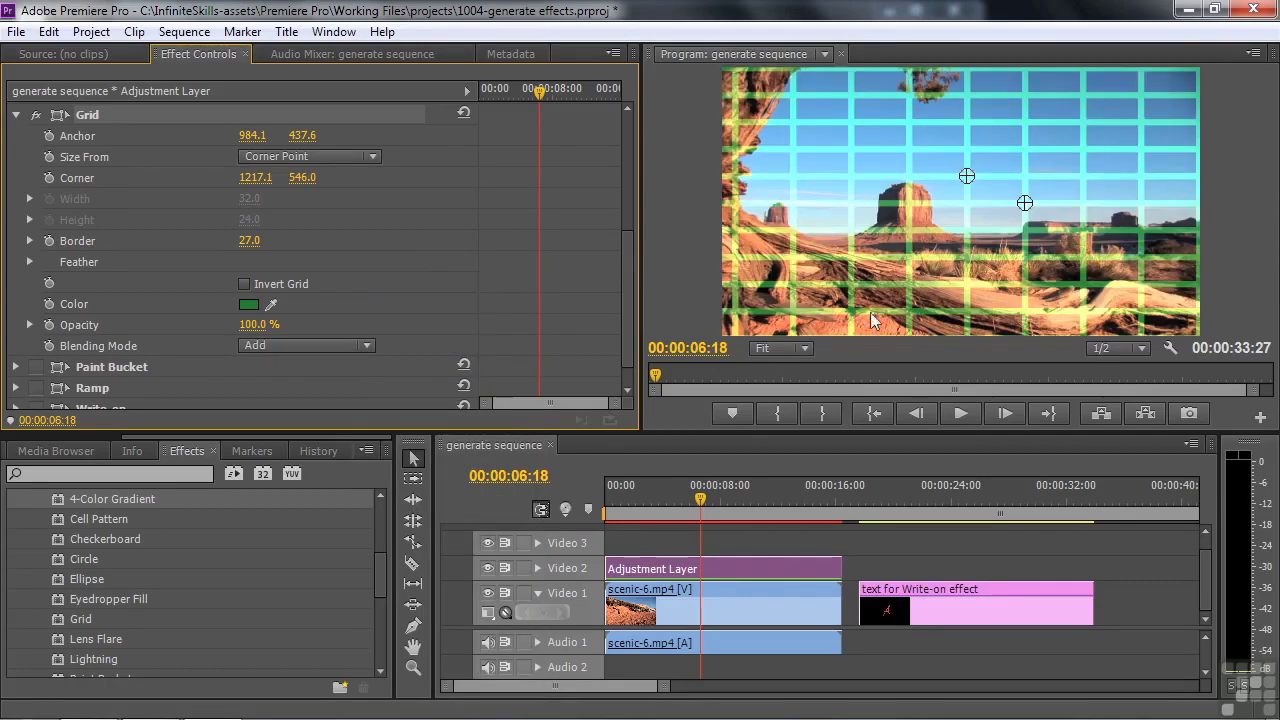
{"action": "left_click", "coordinate": [366, 346]}
{"action": "left_click", "coordinate": [457, 274]}
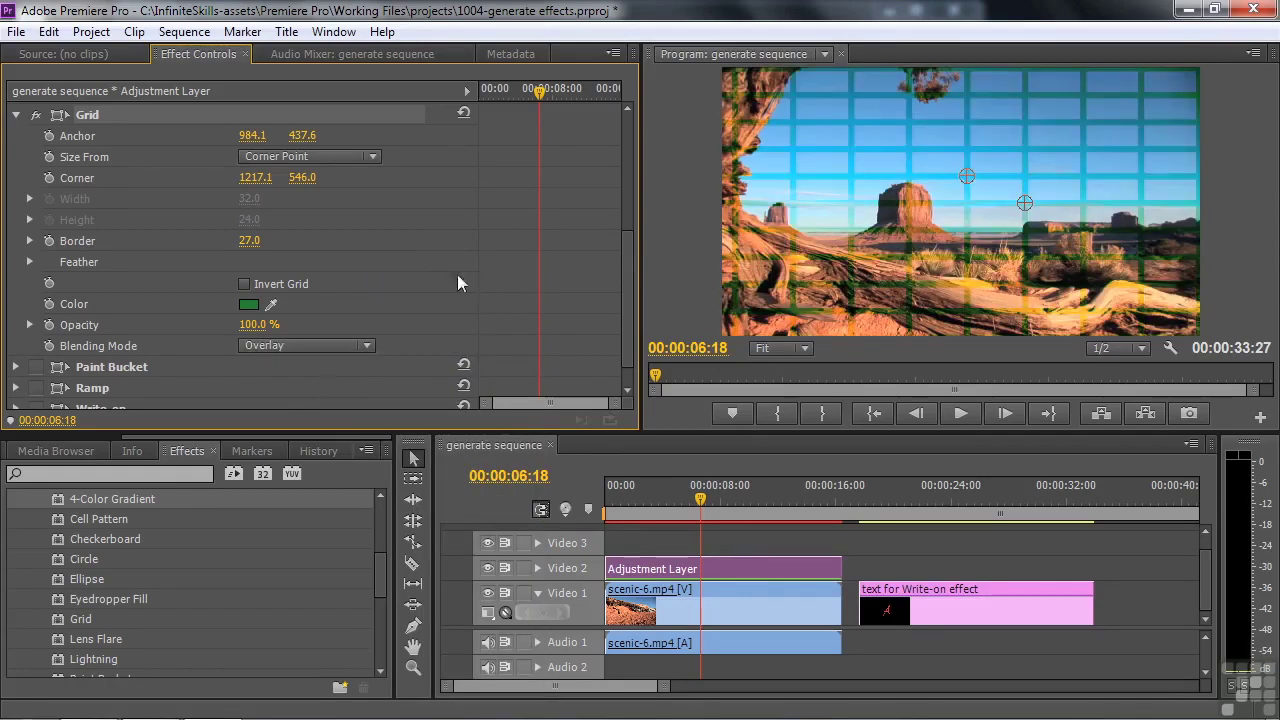
Step: Set the grid's Color to black and its Blending Mode to Multiply
{"action": "left_click", "coordinate": [726, 562]}
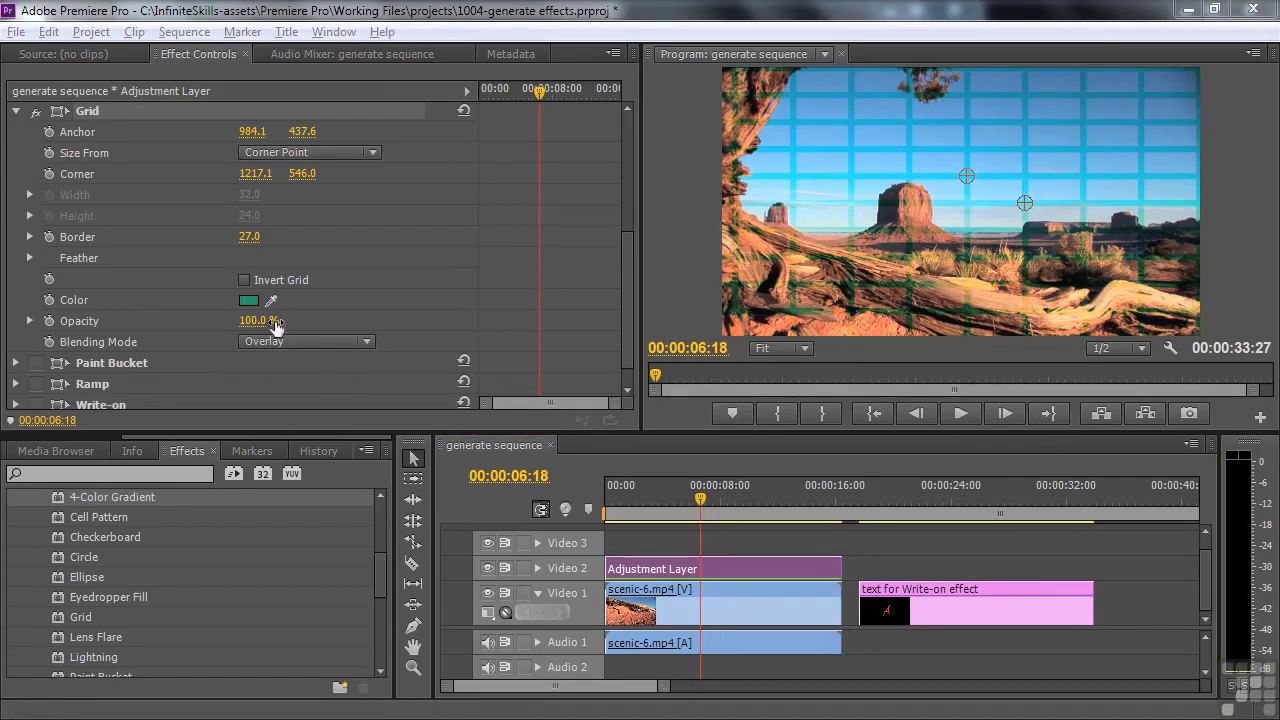
{"action": "left_click", "coordinate": [249, 300]}
{"action": "left_click_drag", "start_coordinate": [470, 330], "coordinate": [415, 260]}
{"action": "left_click", "coordinate": [862, 261]}
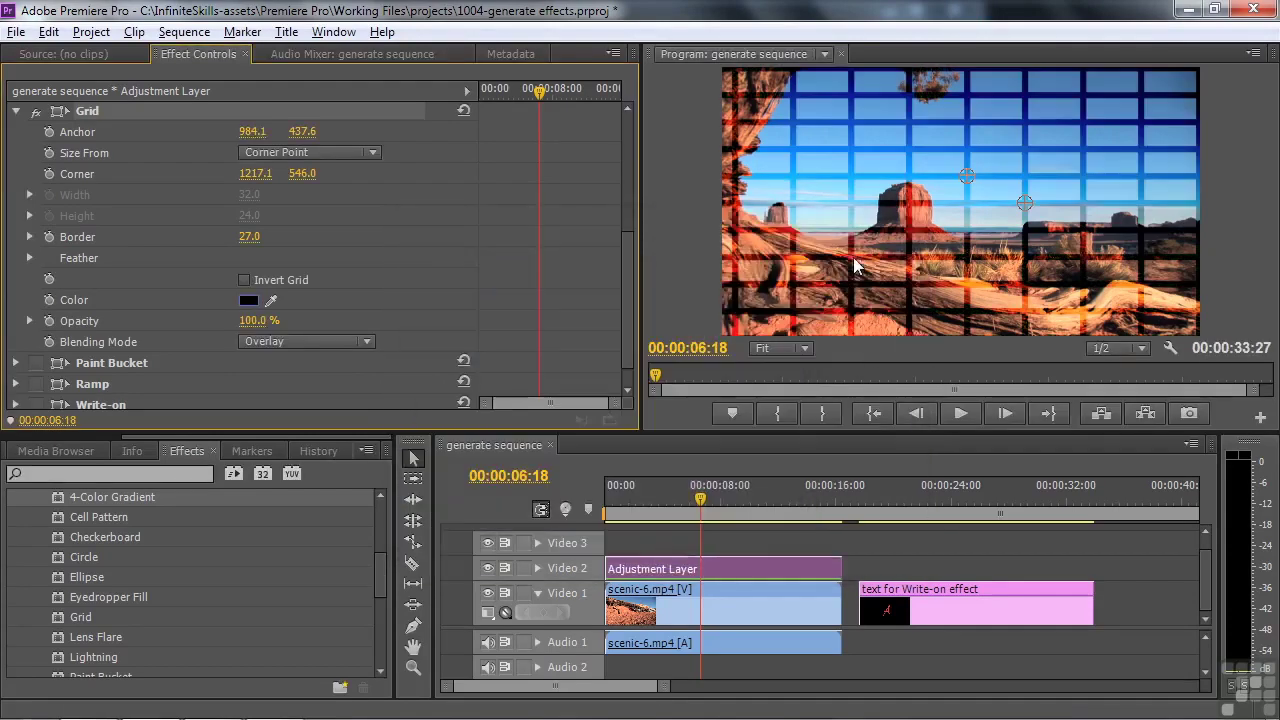
{"action": "left_click", "coordinate": [368, 341]}
{"action": "left_click", "coordinate": [430, 373]}
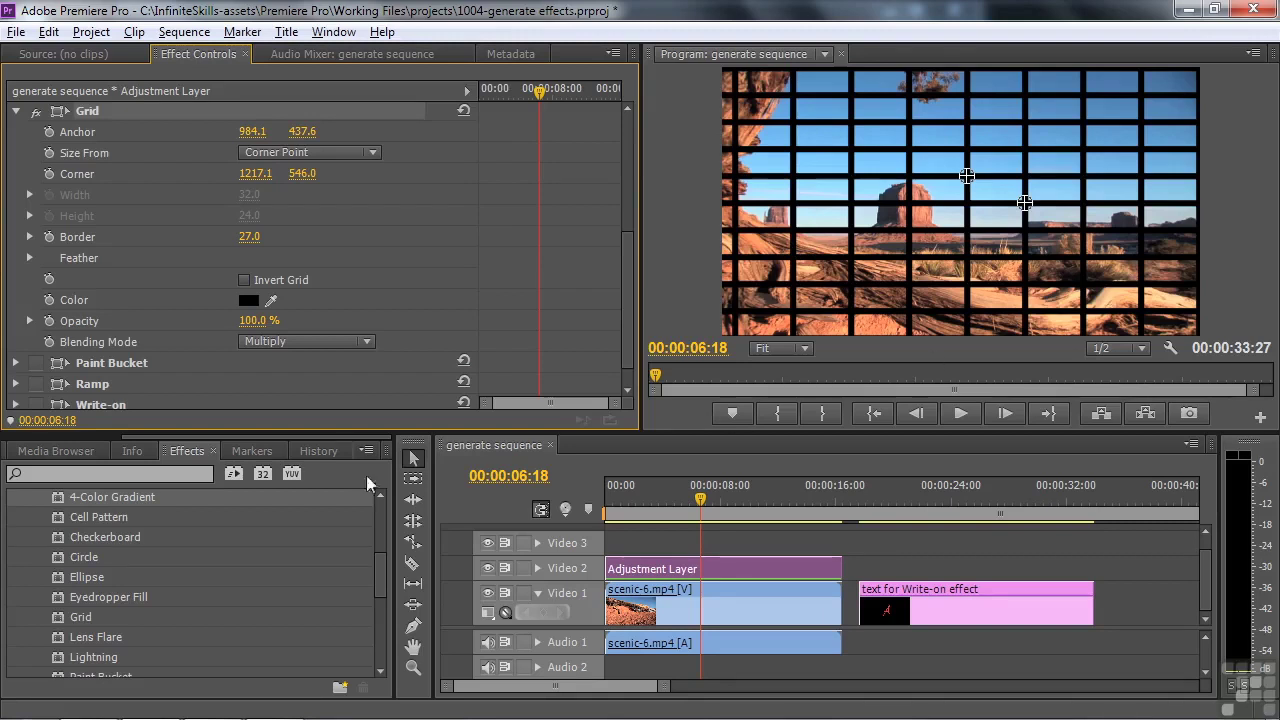
Step: Search the effects for "corn" and apply the Corner Pin effect to the Adjustment Layer
{"action": "left_click", "coordinate": [62, 473]}
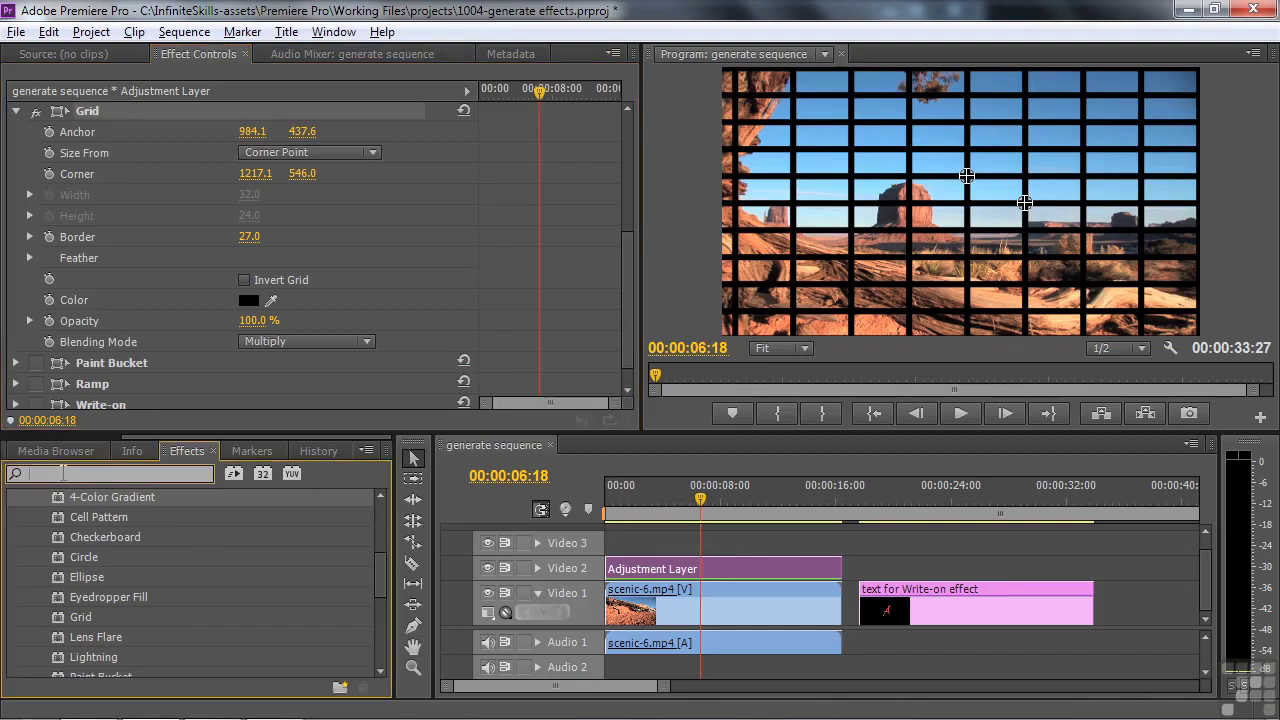
{"action": "type", "text": "corn"}
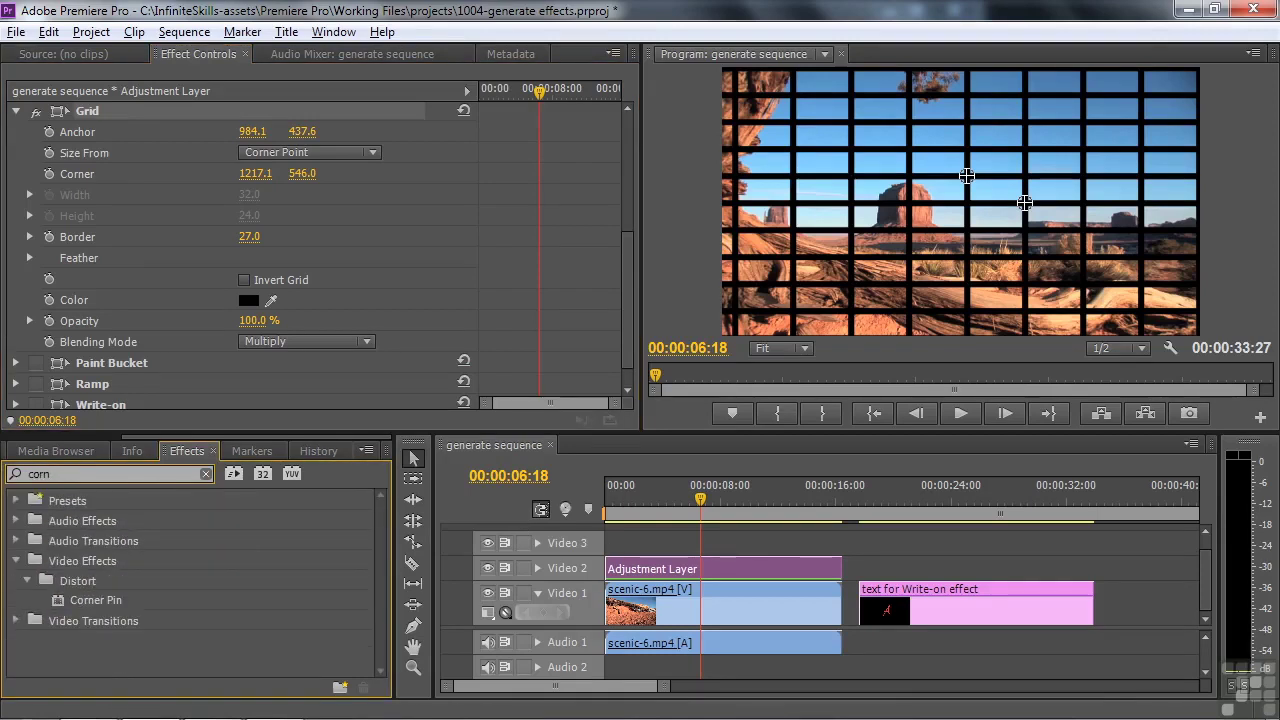
{"action": "left_click_drag", "start_coordinate": [62, 609], "coordinate": [659, 574]}
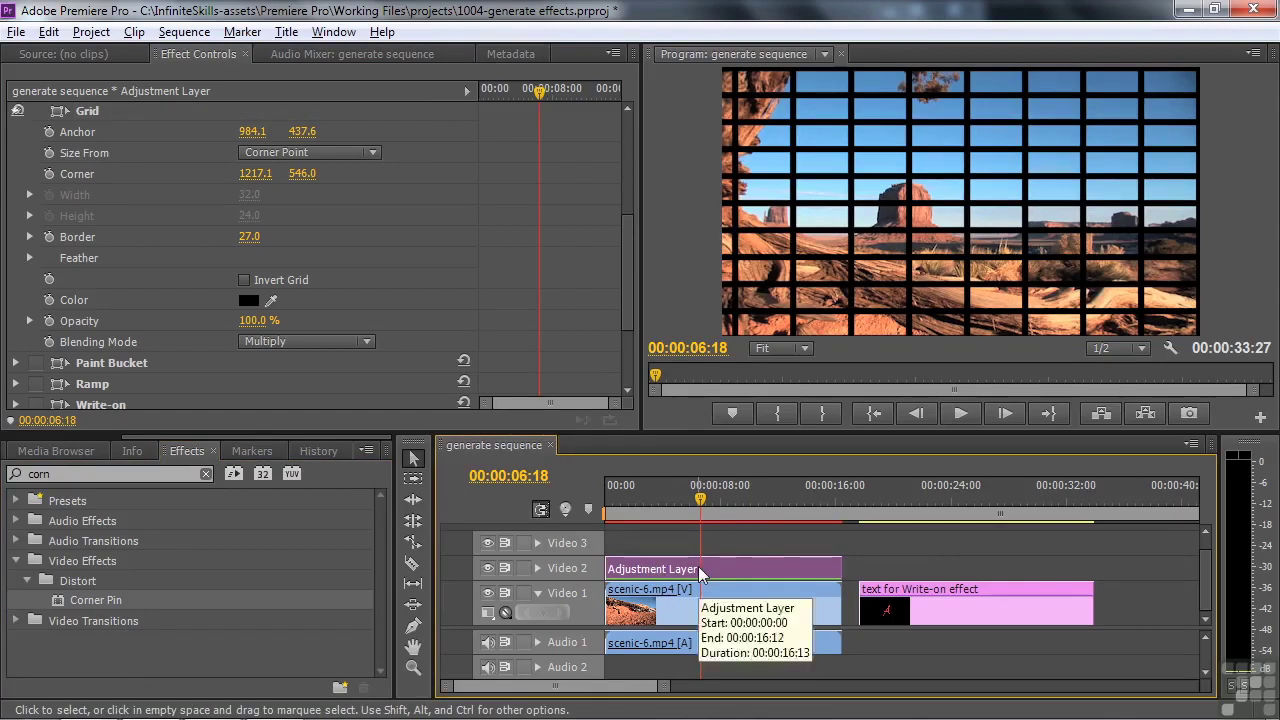
{"action": "left_click_drag", "start_coordinate": [624, 301], "coordinate": [628, 352]}
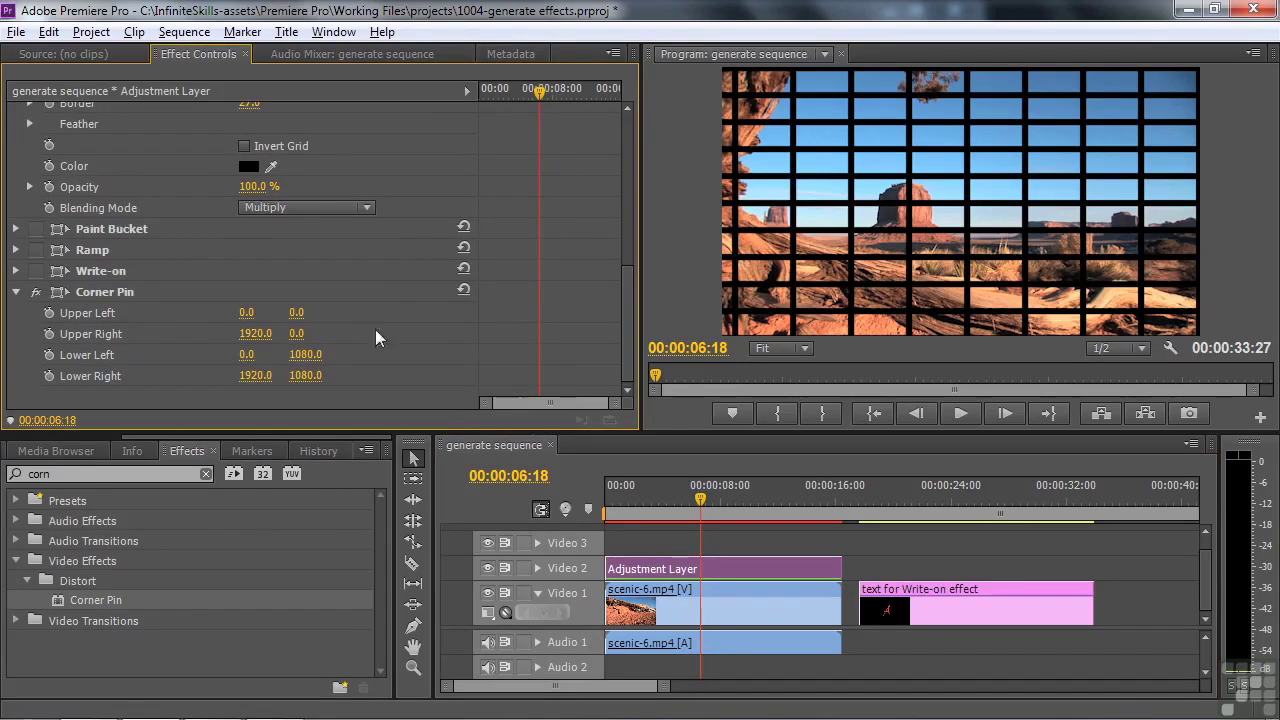
Step: Pull the Corner Pin's Upper Left handle to about 68.3, 236.9, and remove the Corner Pin effect from the adjustment layer
{"action": "left_click", "coordinate": [56, 292]}
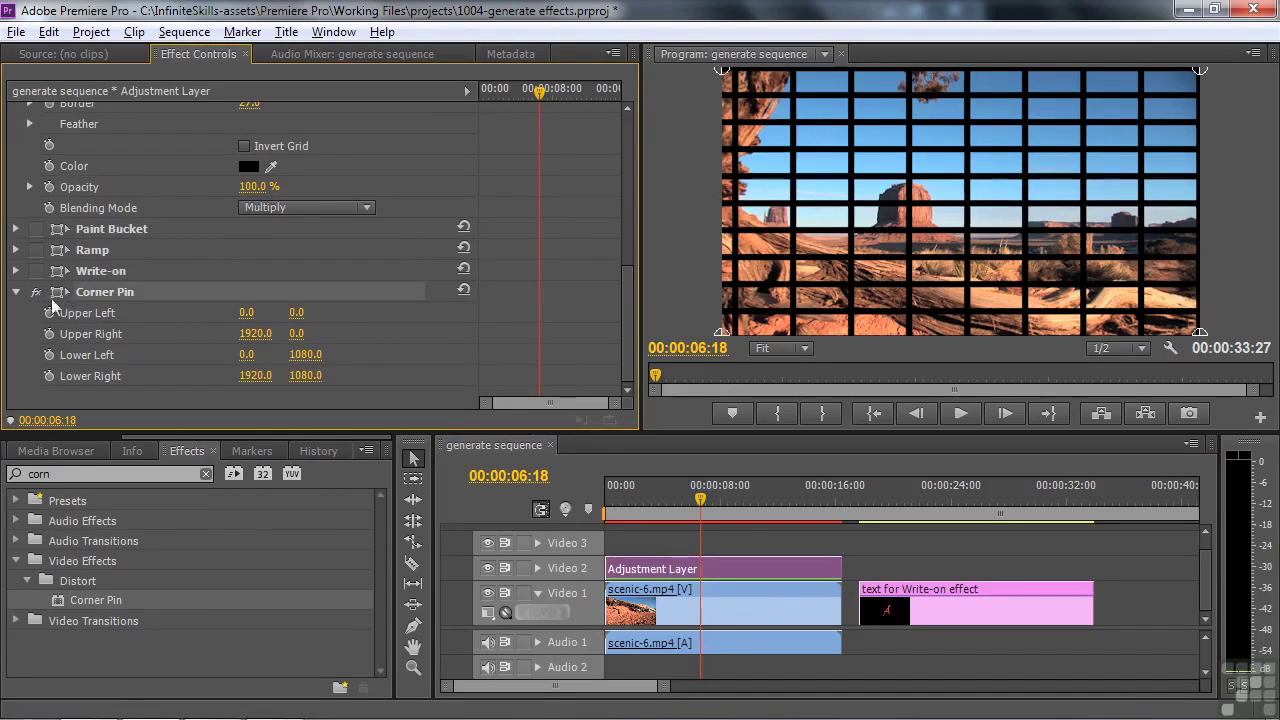
{"action": "left_click_drag", "start_coordinate": [724, 73], "coordinate": [761, 108]}
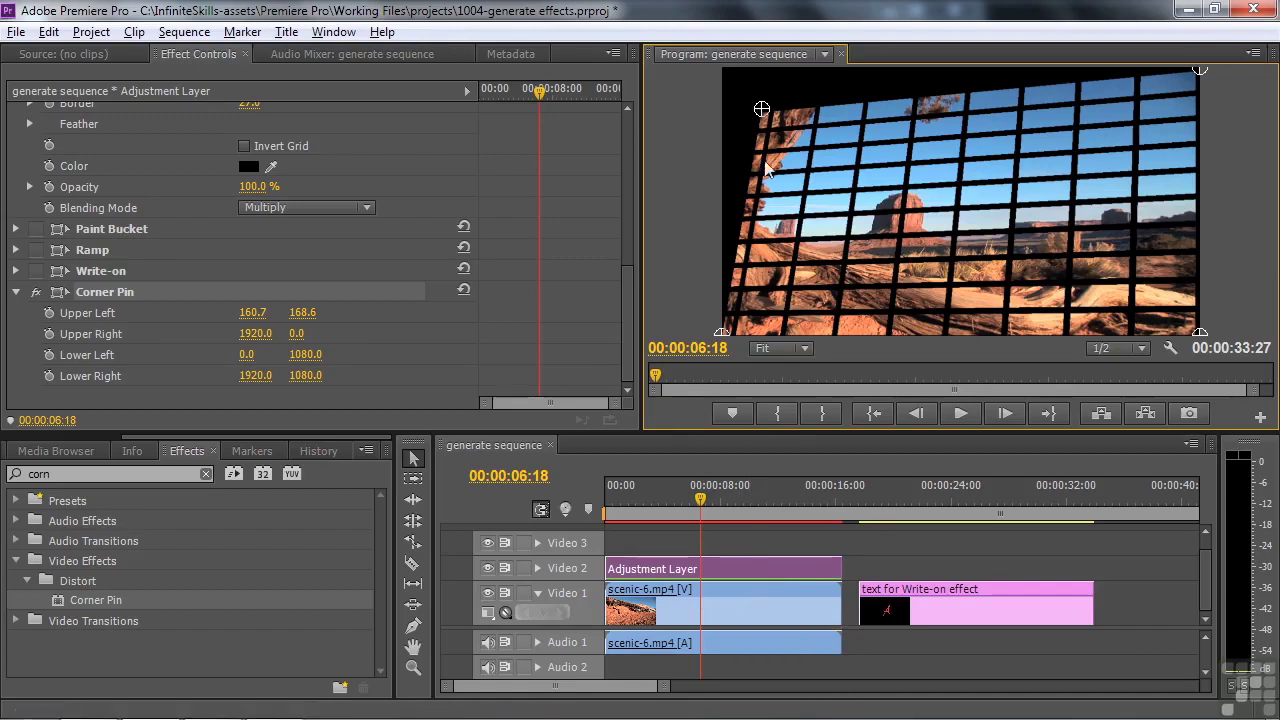
{"action": "left_click_drag", "start_coordinate": [759, 108], "coordinate": [738, 128]}
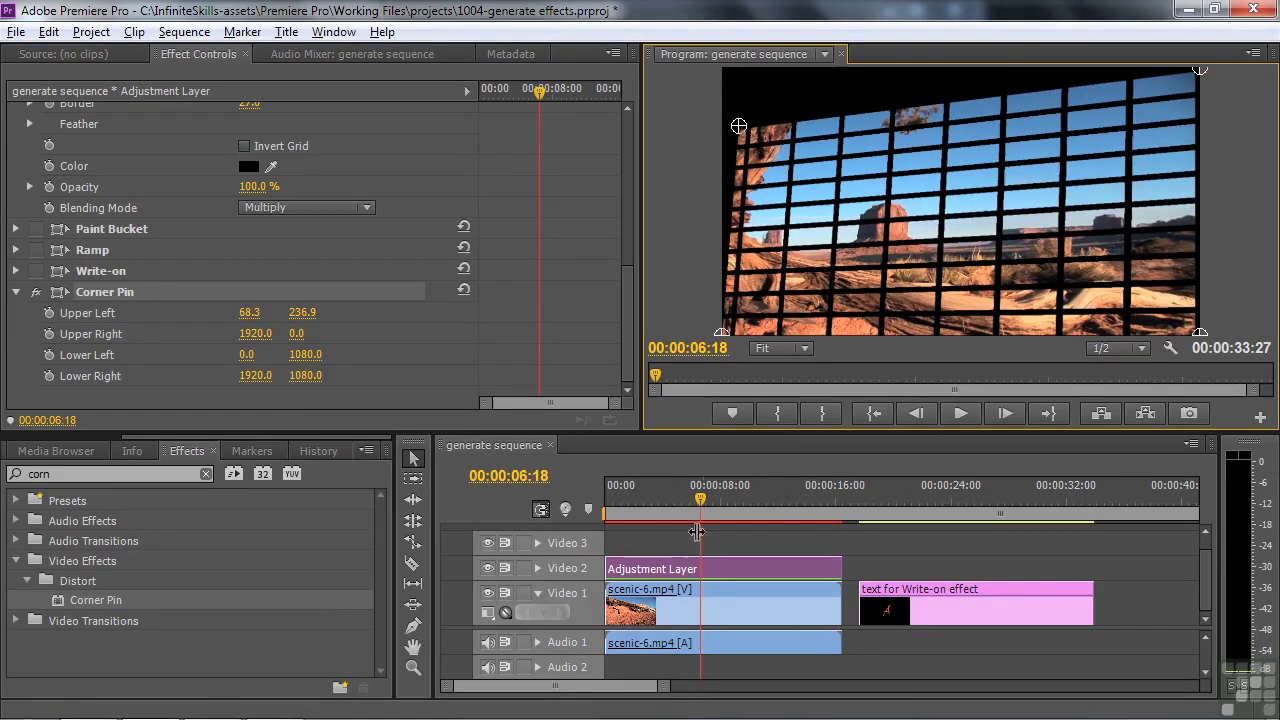
{"action": "key", "text": "ctrl+z"}
{"action": "key", "text": "Delete"}
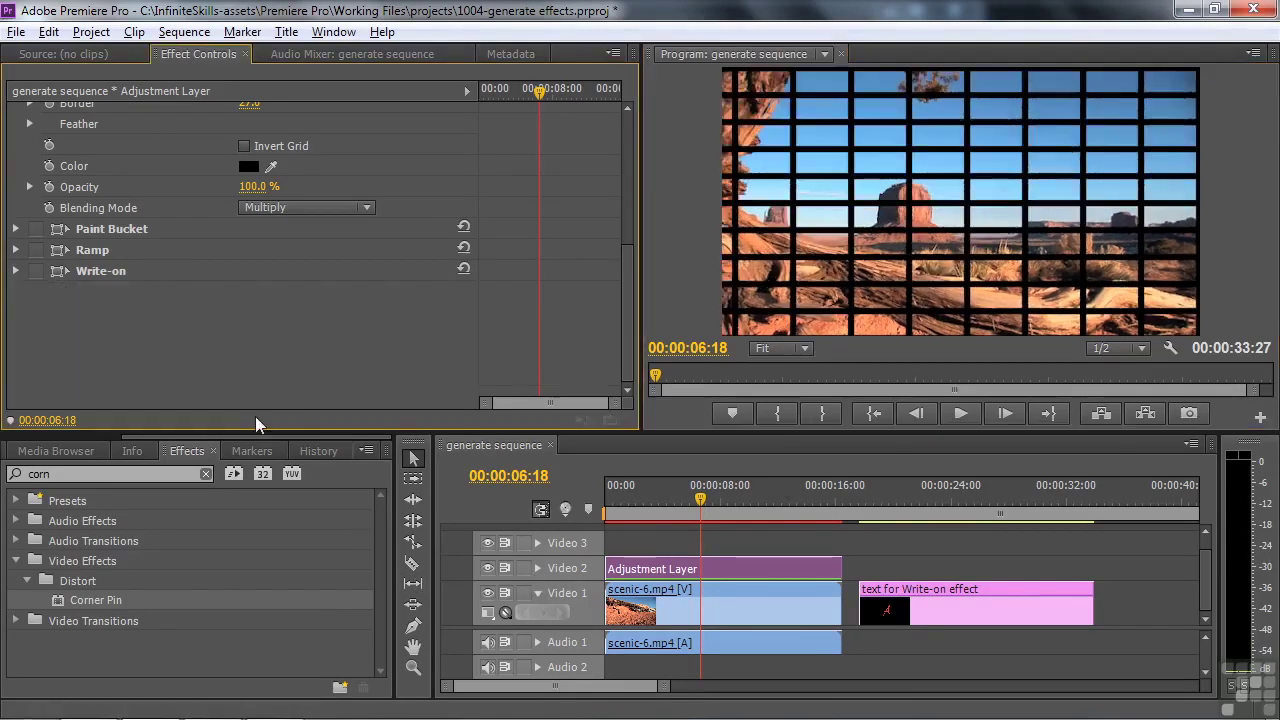
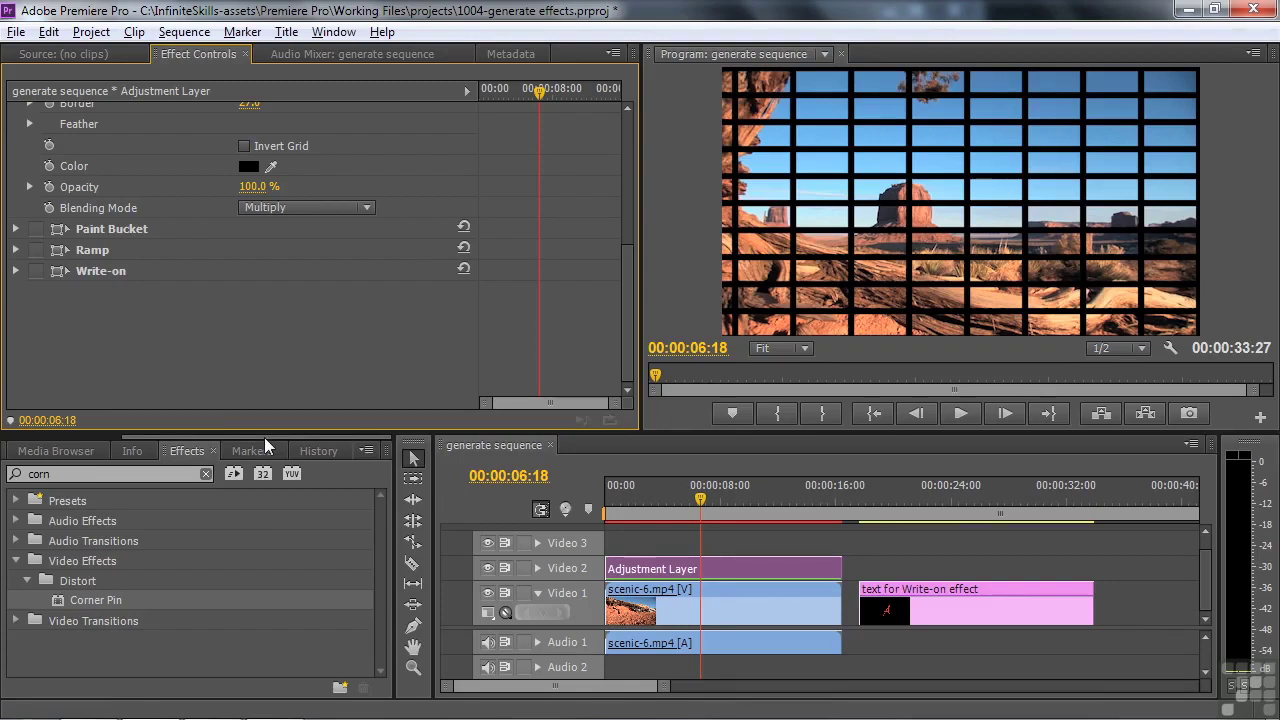
Step: Create a 1920 × 1080 black color matte at 29.97fps with square pixels, and name it "Black solid"
{"action": "left_click_drag", "start_coordinate": [264, 437], "coordinate": [52, 452]}
{"action": "left_click", "coordinate": [50, 452]}
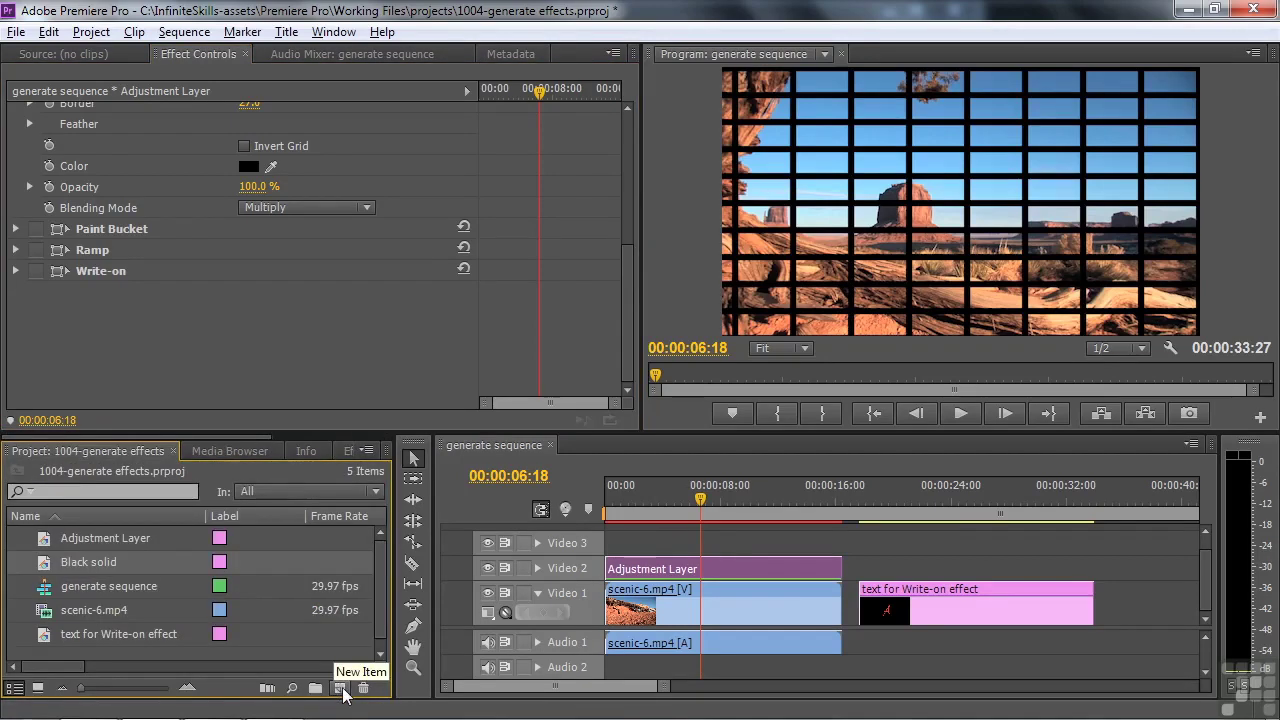
{"action": "left_click", "coordinate": [341, 689]}
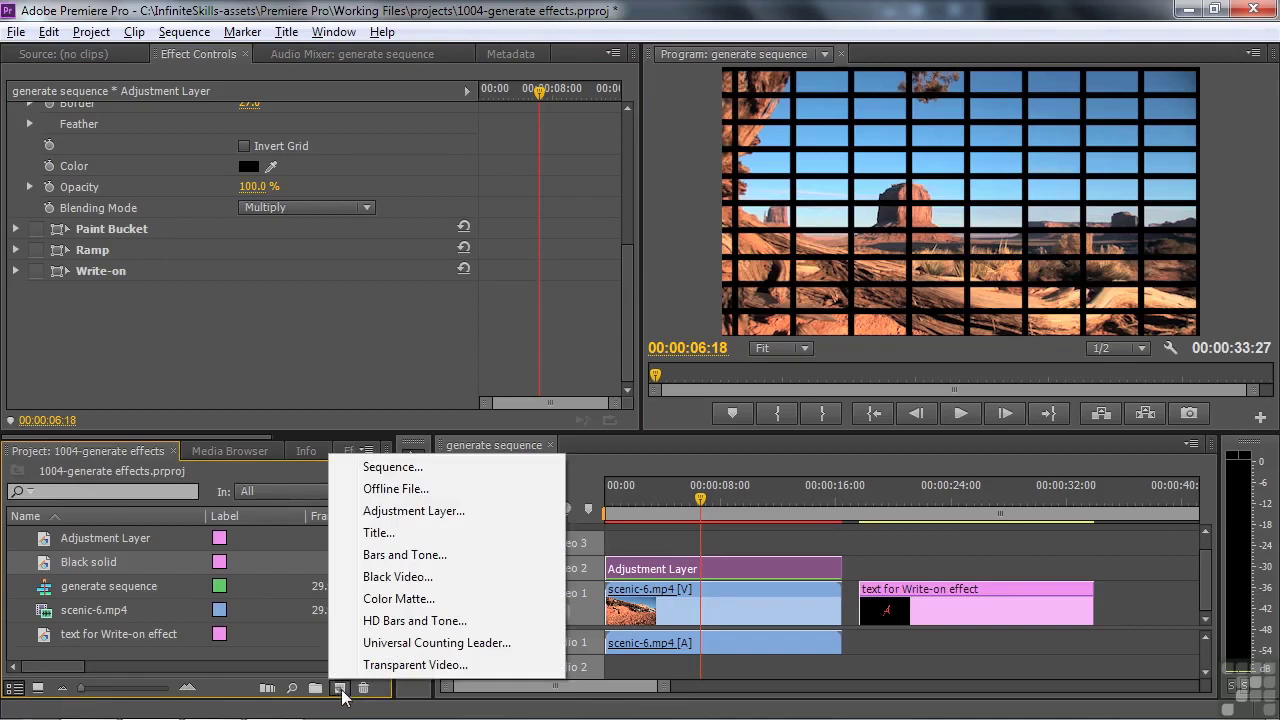
{"action": "left_click", "coordinate": [375, 600]}
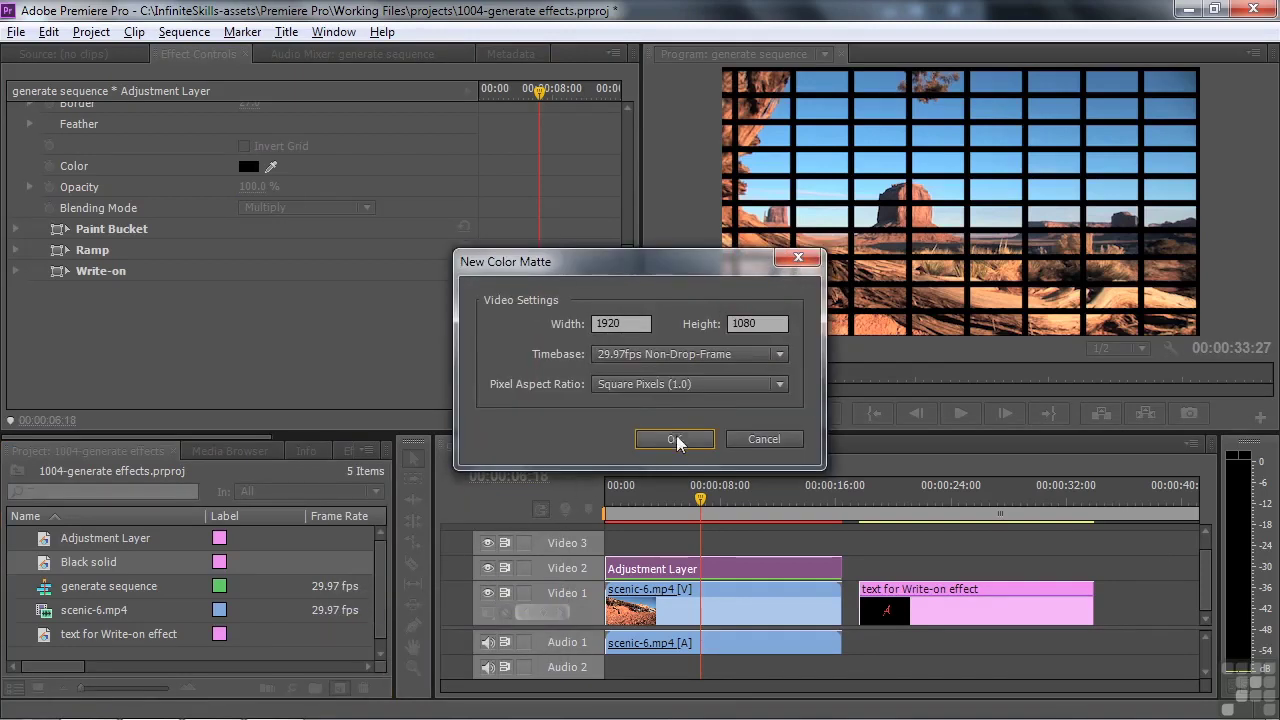
{"action": "left_click", "coordinate": [679, 439]}
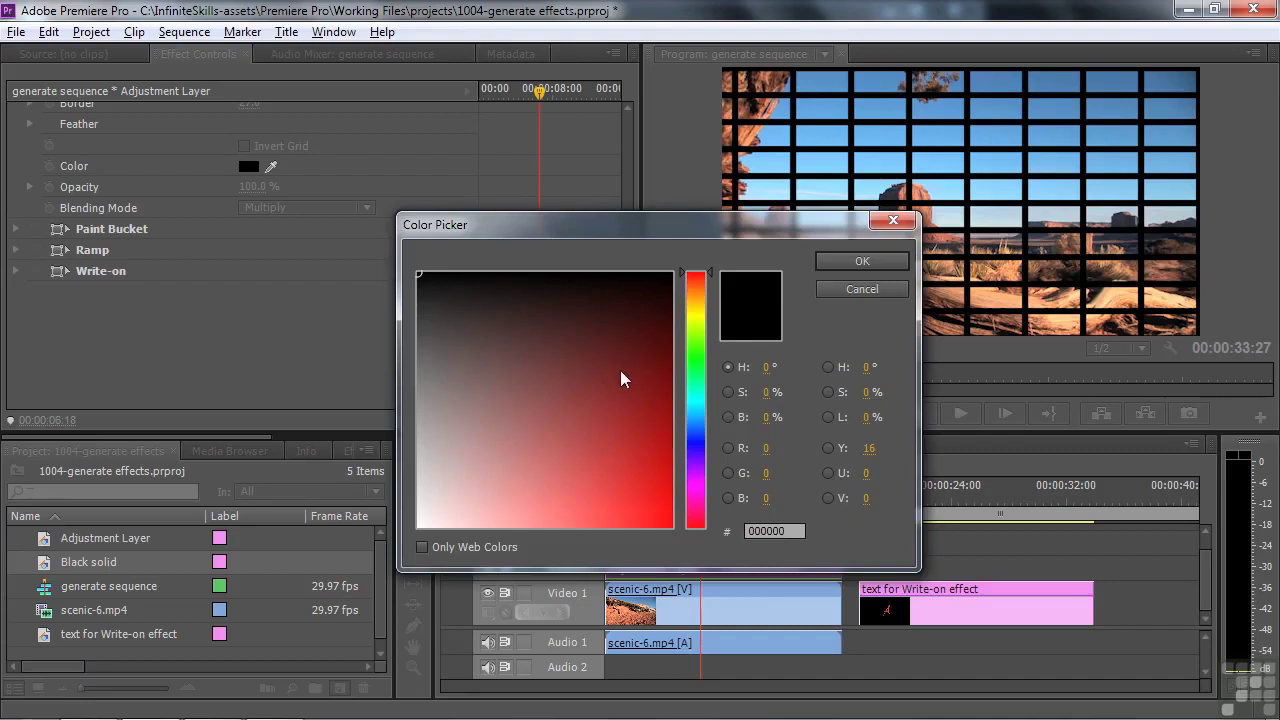
{"action": "left_click_drag", "start_coordinate": [615, 362], "coordinate": [412, 281]}
{"action": "left_click", "coordinate": [862, 263]}
{"action": "type", "text": "Black solid"}
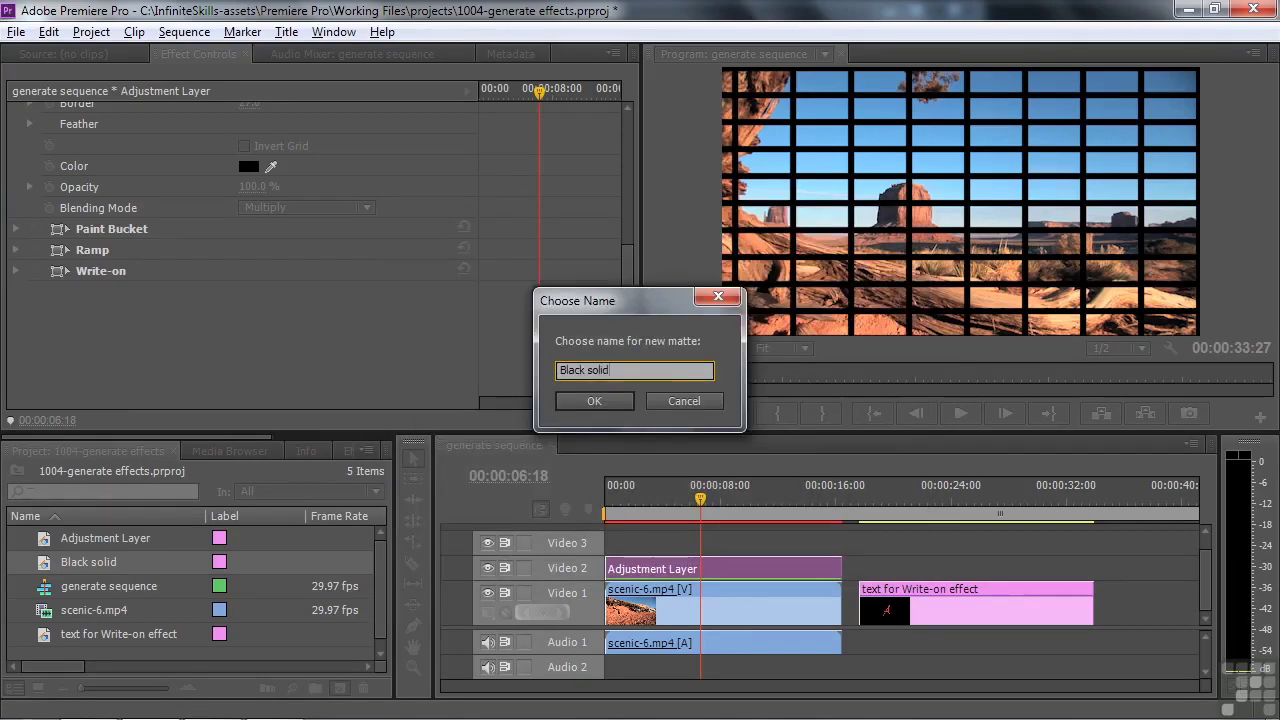
{"action": "left_click", "coordinate": [594, 401]}
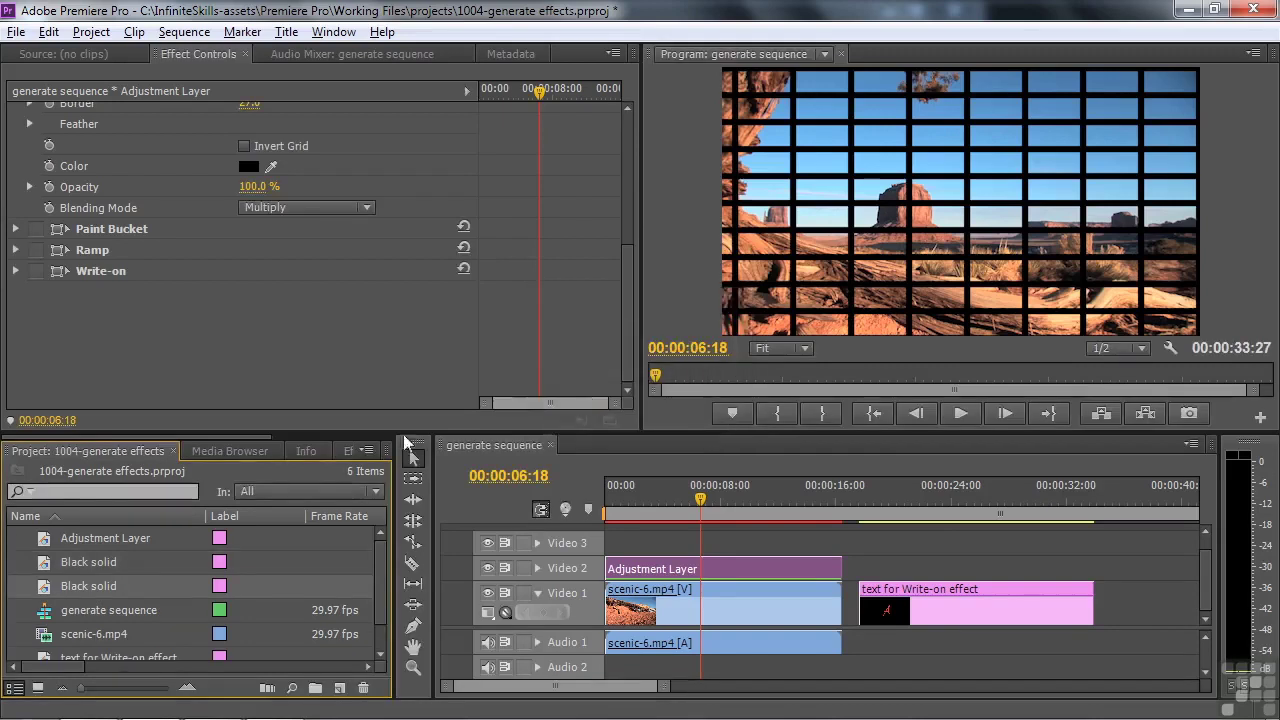
Step: Place the new Black solid matte on Video 3, matched to the Adjustment Layer's length, and apply the Corner Pin effect to it
{"action": "left_click_drag", "start_coordinate": [88, 586], "coordinate": [841, 548]}
{"action": "left_click", "coordinate": [666, 542]}
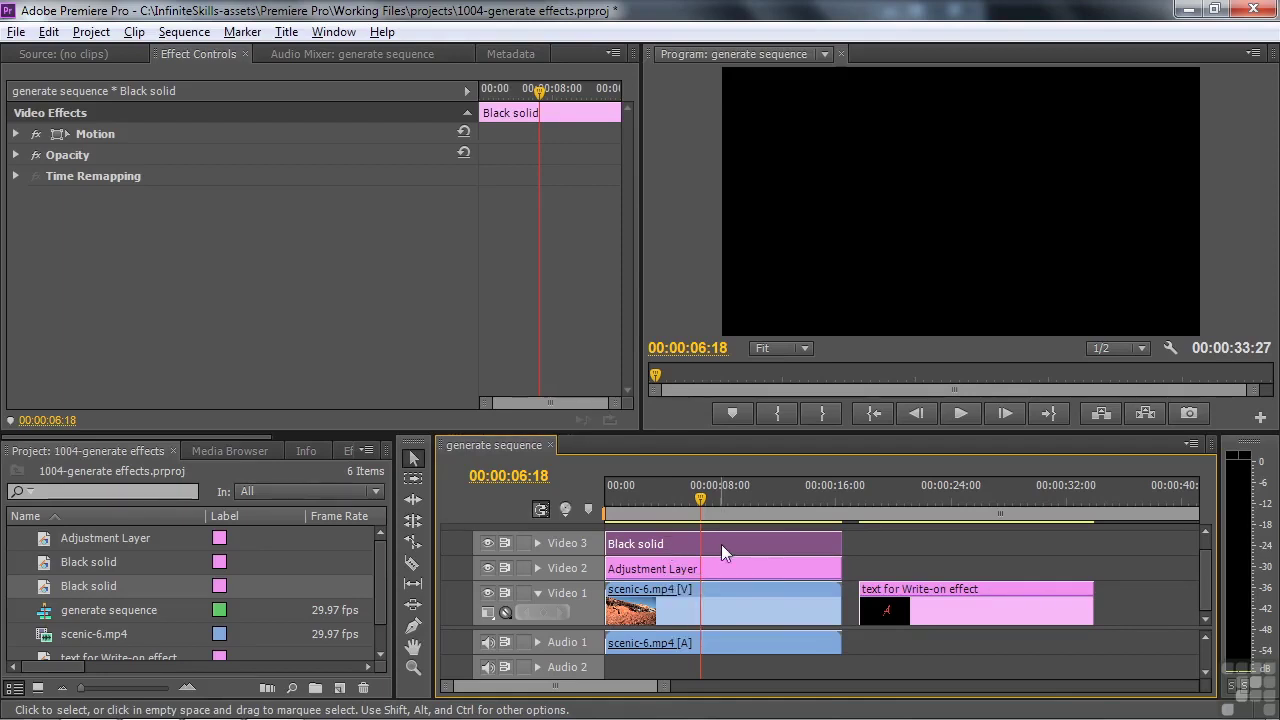
{"action": "left_click_drag", "start_coordinate": [247, 436], "coordinate": [329, 446]}
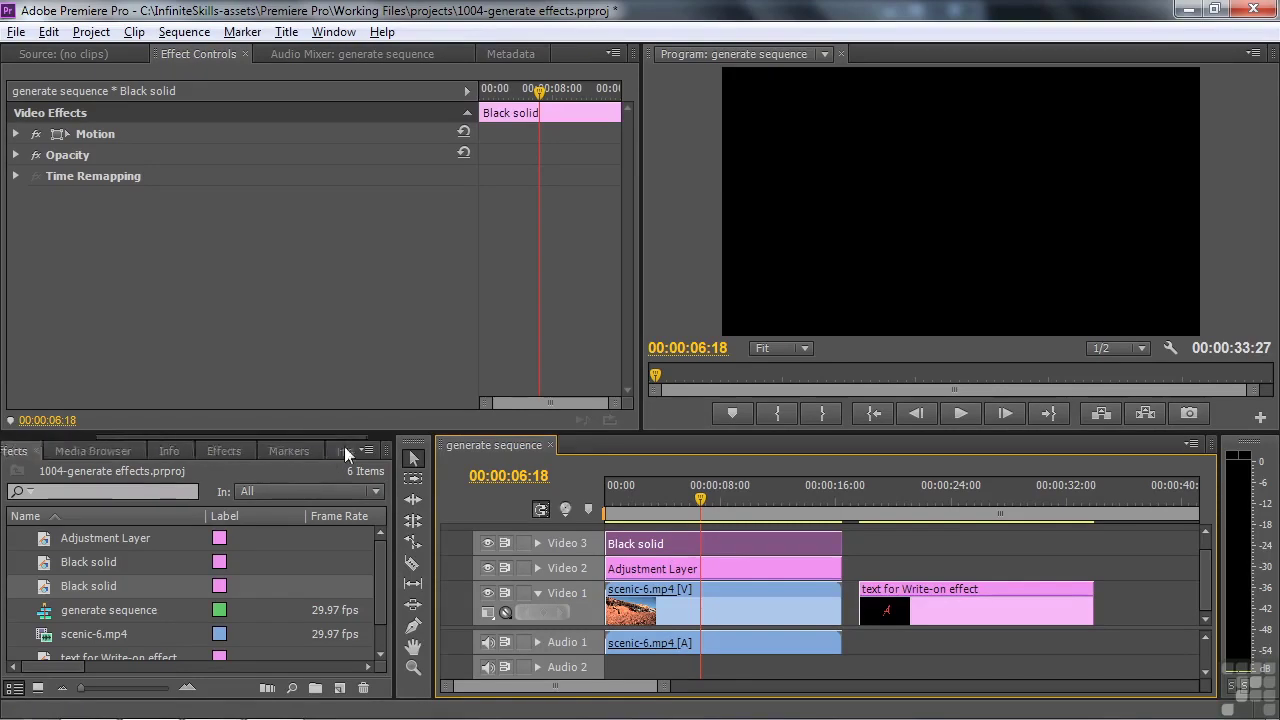
{"action": "left_click", "coordinate": [194, 452]}
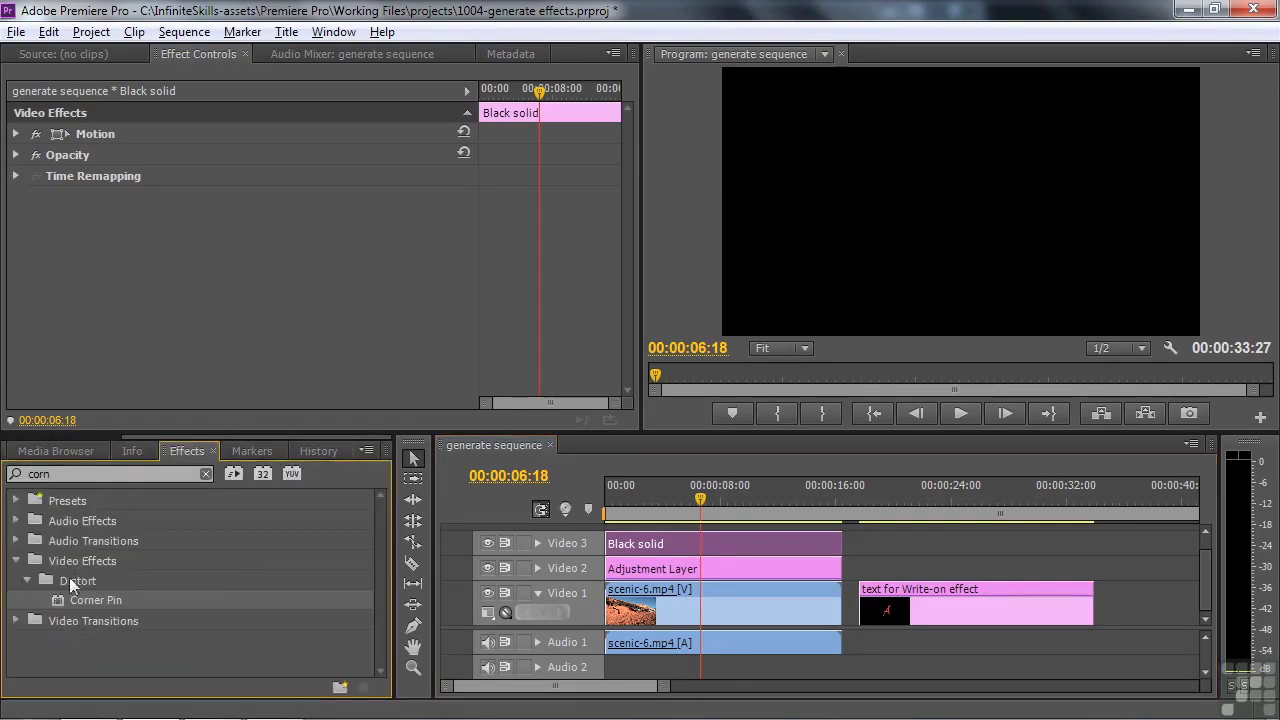
{"action": "left_click_drag", "start_coordinate": [60, 600], "coordinate": [648, 543]}
Step: Clear the effects search, apply the Generate Grid effect to the Black solid clip, and hide the Video 2 track
{"action": "left_click_drag", "start_coordinate": [57, 476], "coordinate": [33, 476]}
{"action": "key", "text": "BackSpace"}
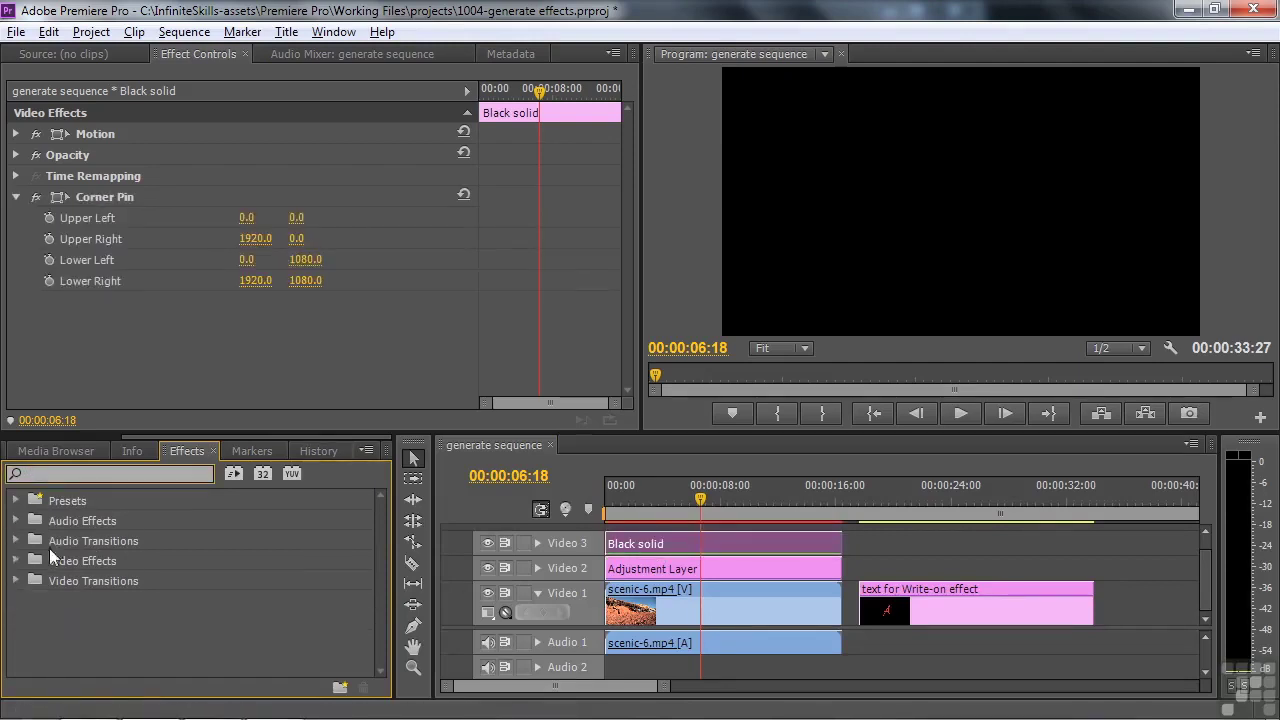
{"action": "left_click", "coordinate": [16, 561]}
{"action": "left_click_drag", "start_coordinate": [379, 528], "coordinate": [369, 593]}
{"action": "left_click", "coordinate": [26, 510]}
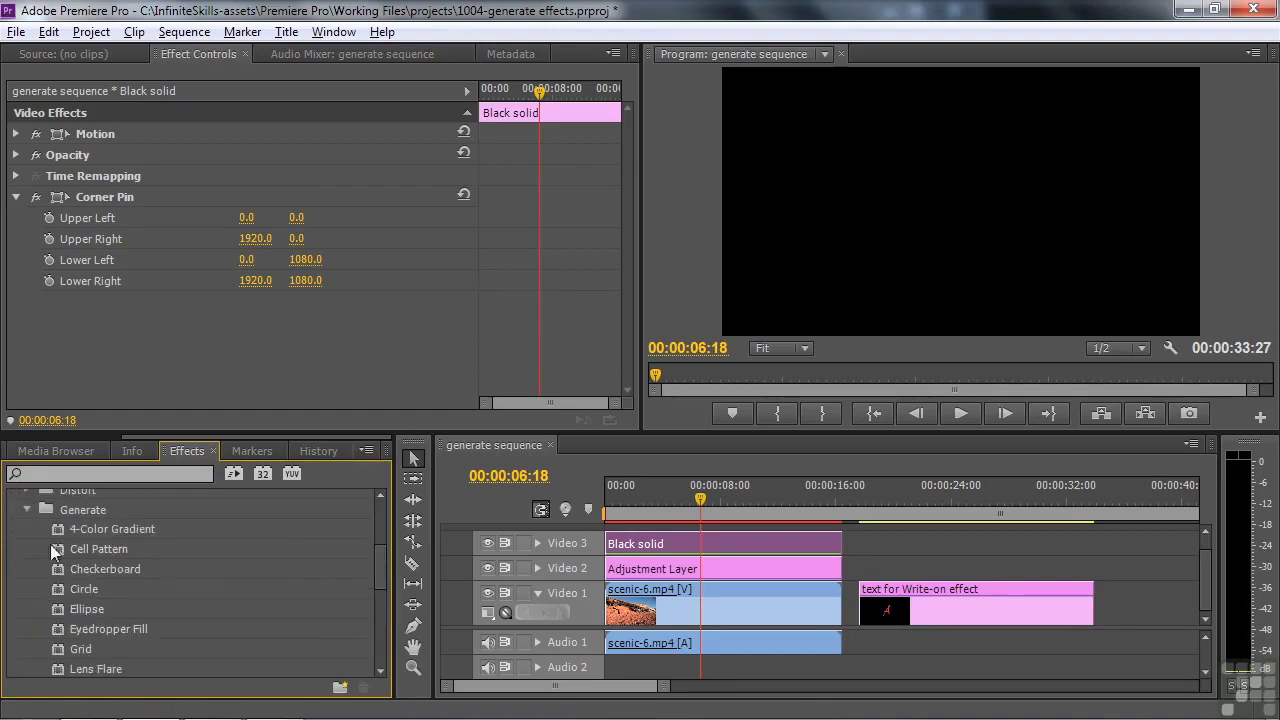
{"action": "left_click_drag", "start_coordinate": [64, 644], "coordinate": [643, 544]}
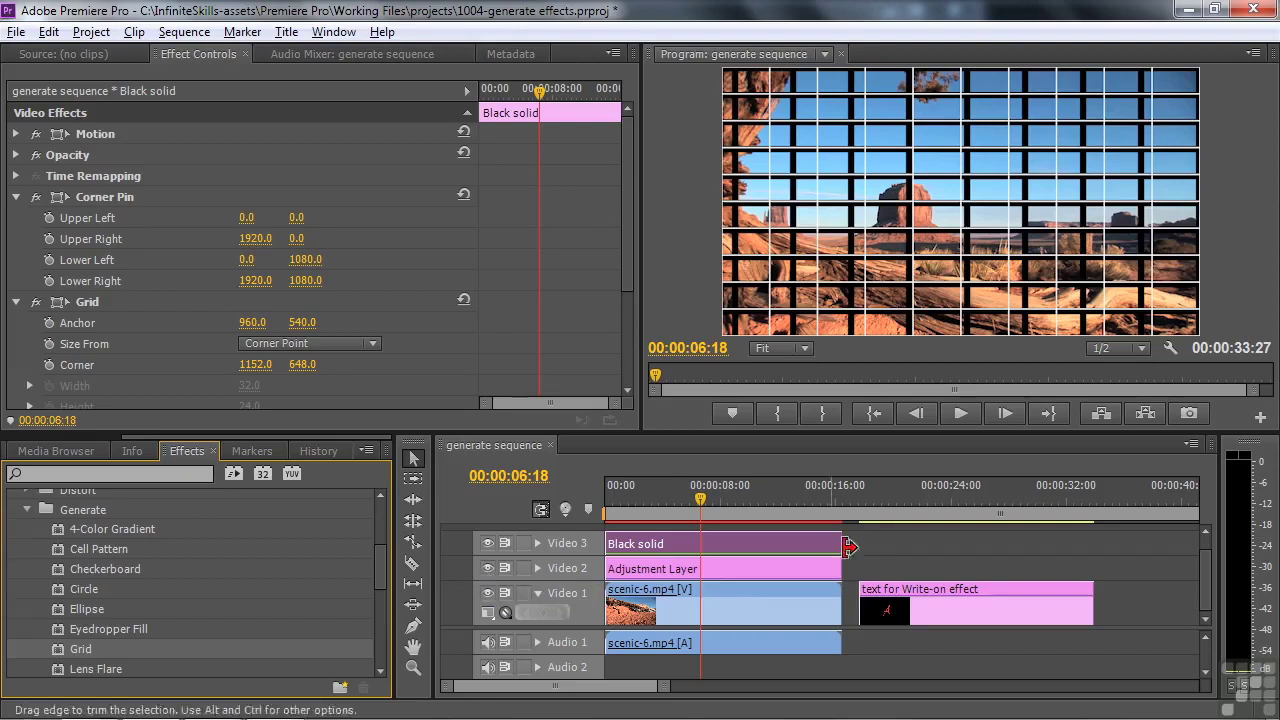
{"action": "left_click", "coordinate": [488, 567]}
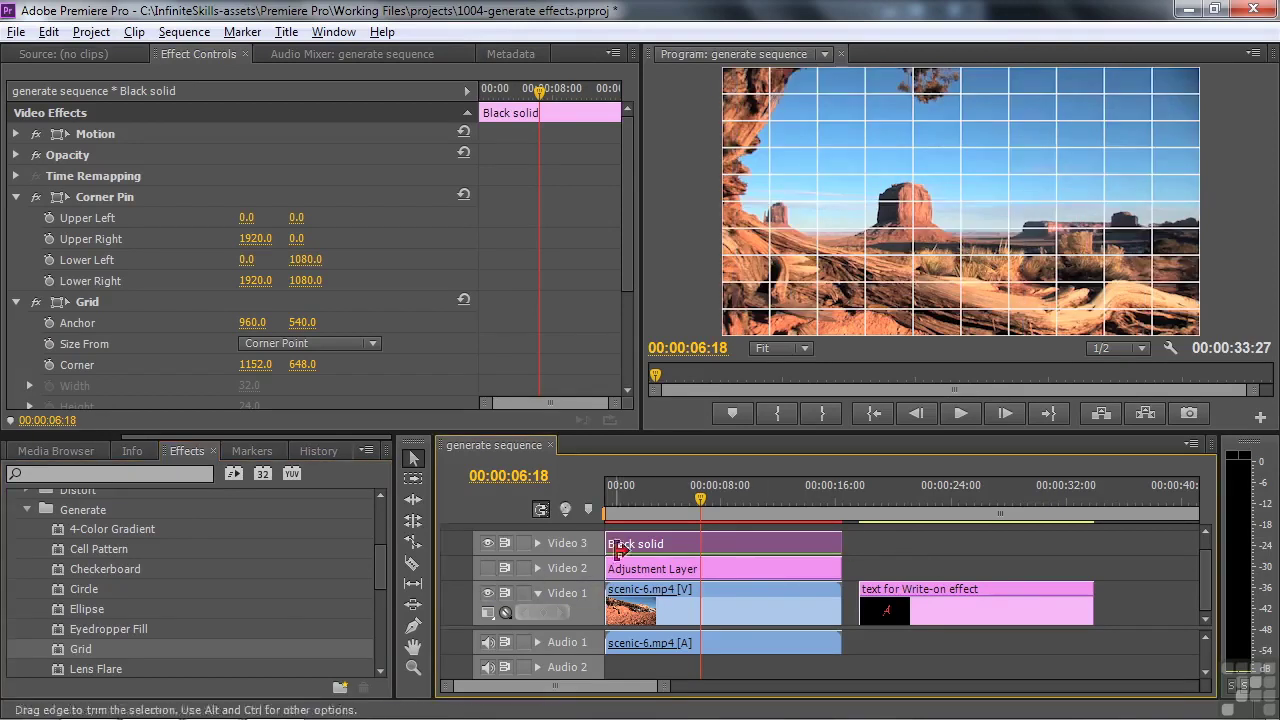
Step: Set the Black solid's Grid Border to 20 and its Color to black
{"action": "scroll", "coordinate": [637, 336], "scroll_direction": "down", "scroll_amount": 5}
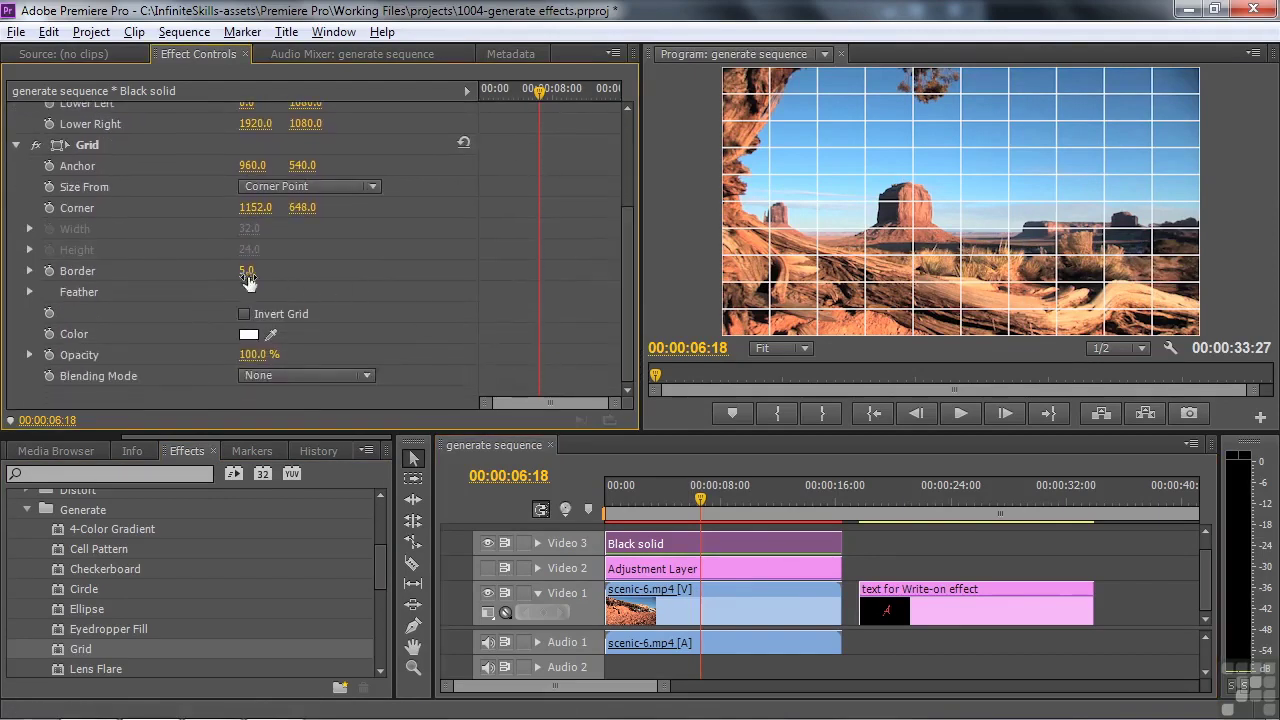
{"action": "left_click_drag", "start_coordinate": [247, 270], "coordinate": [262, 270]}
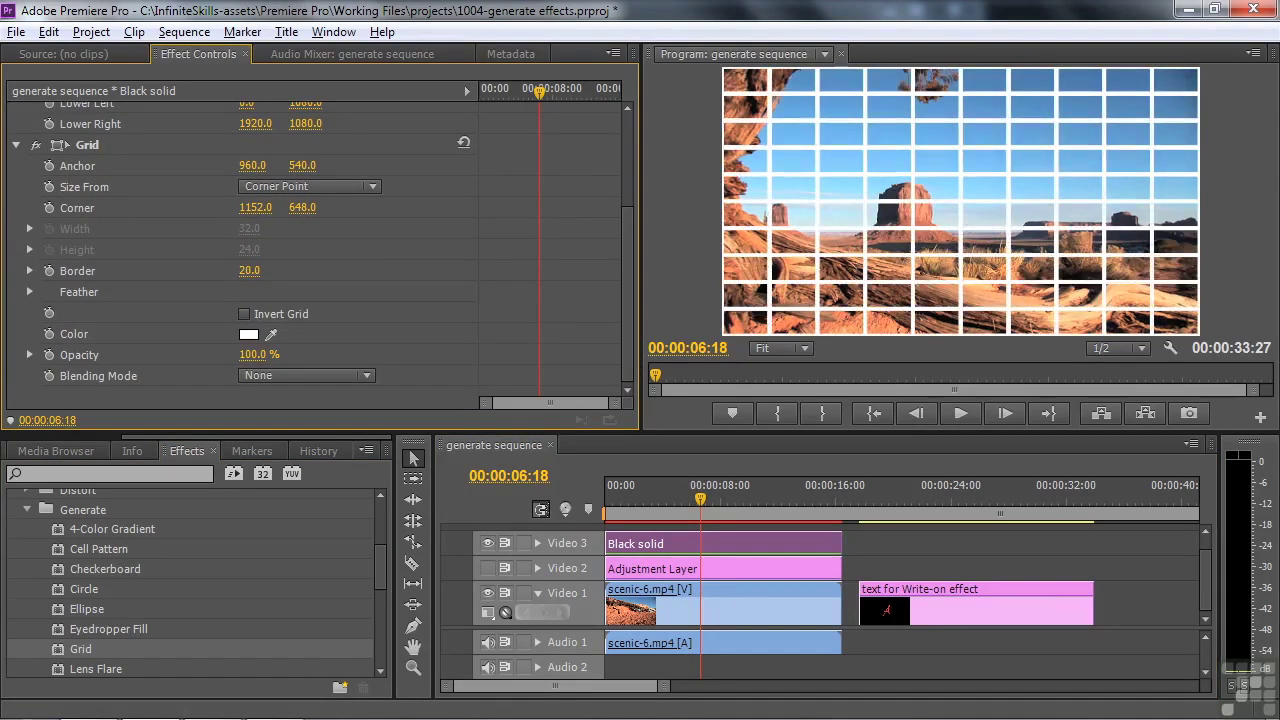
{"action": "left_click", "coordinate": [248, 334]}
{"action": "left_click_drag", "start_coordinate": [524, 337], "coordinate": [401, 241]}
{"action": "left_click", "coordinate": [862, 261]}
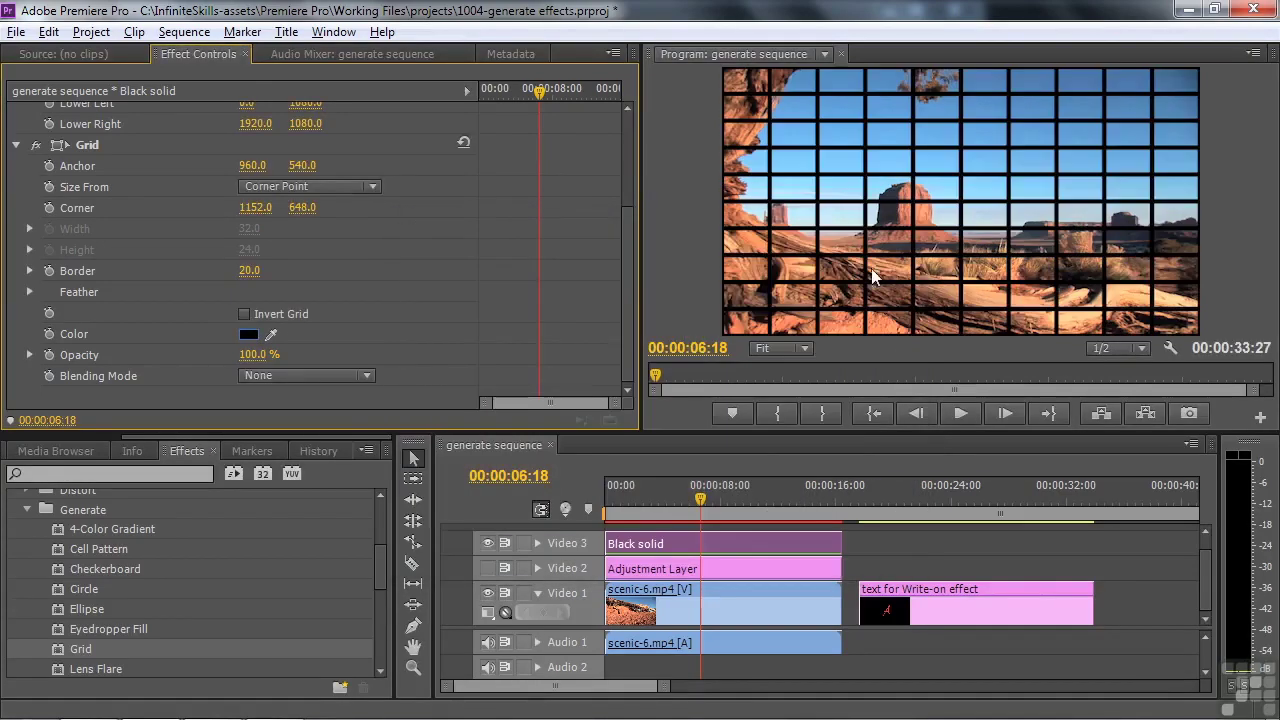
Step: Try pulling the Black solid's Corner Pin Upper Left handle to about 470, 570, and undo the change
{"action": "left_click_drag", "start_coordinate": [624, 295], "coordinate": [520, 198]}
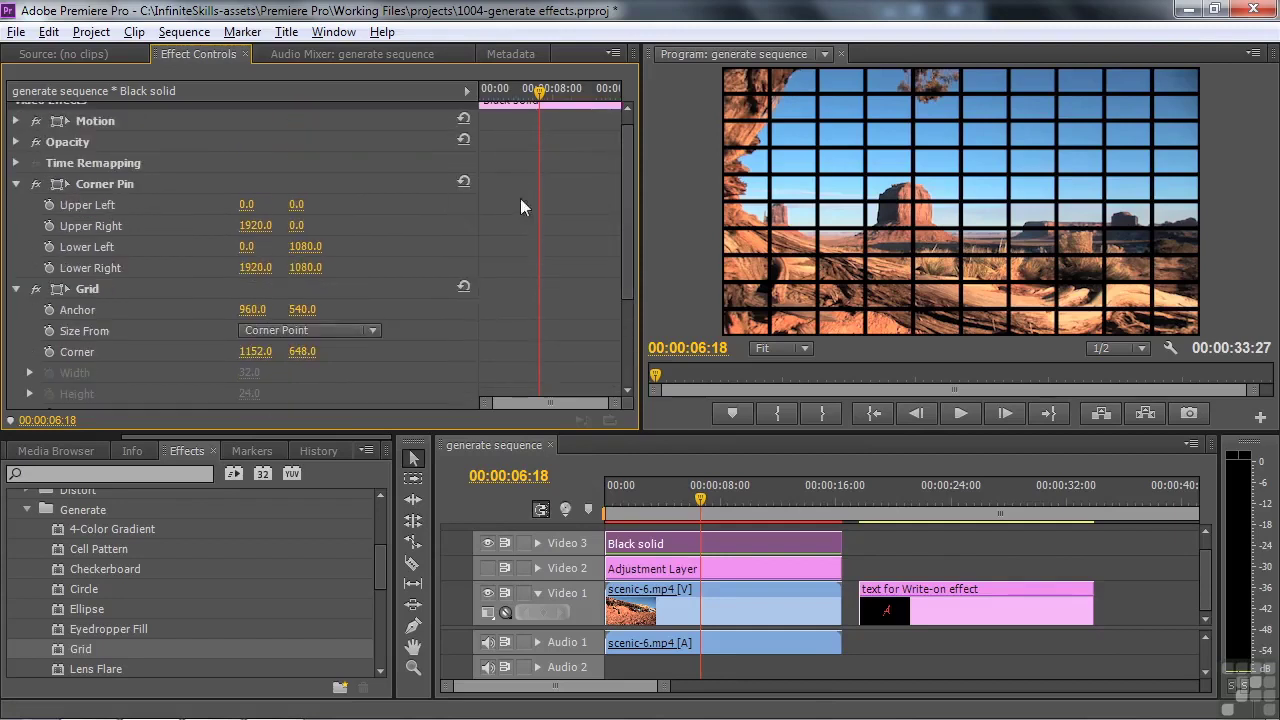
{"action": "left_click", "coordinate": [71, 188]}
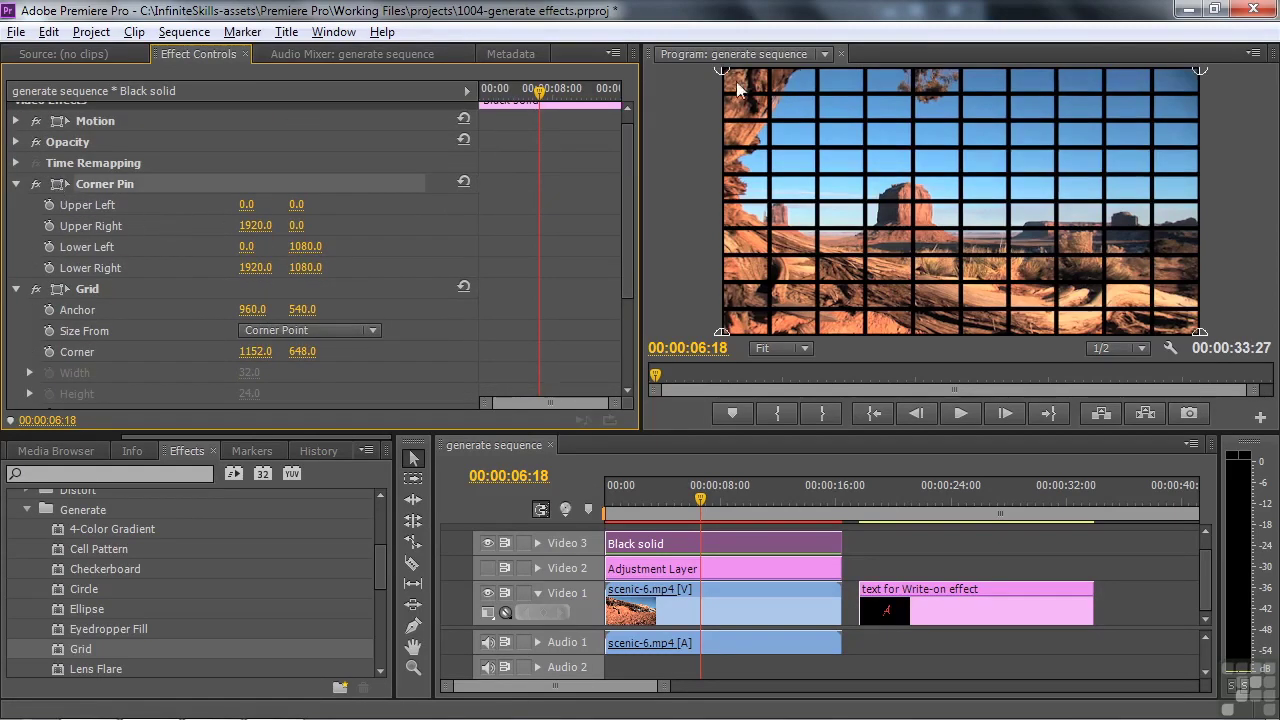
{"action": "left_click_drag", "start_coordinate": [721, 70], "coordinate": [839, 211]}
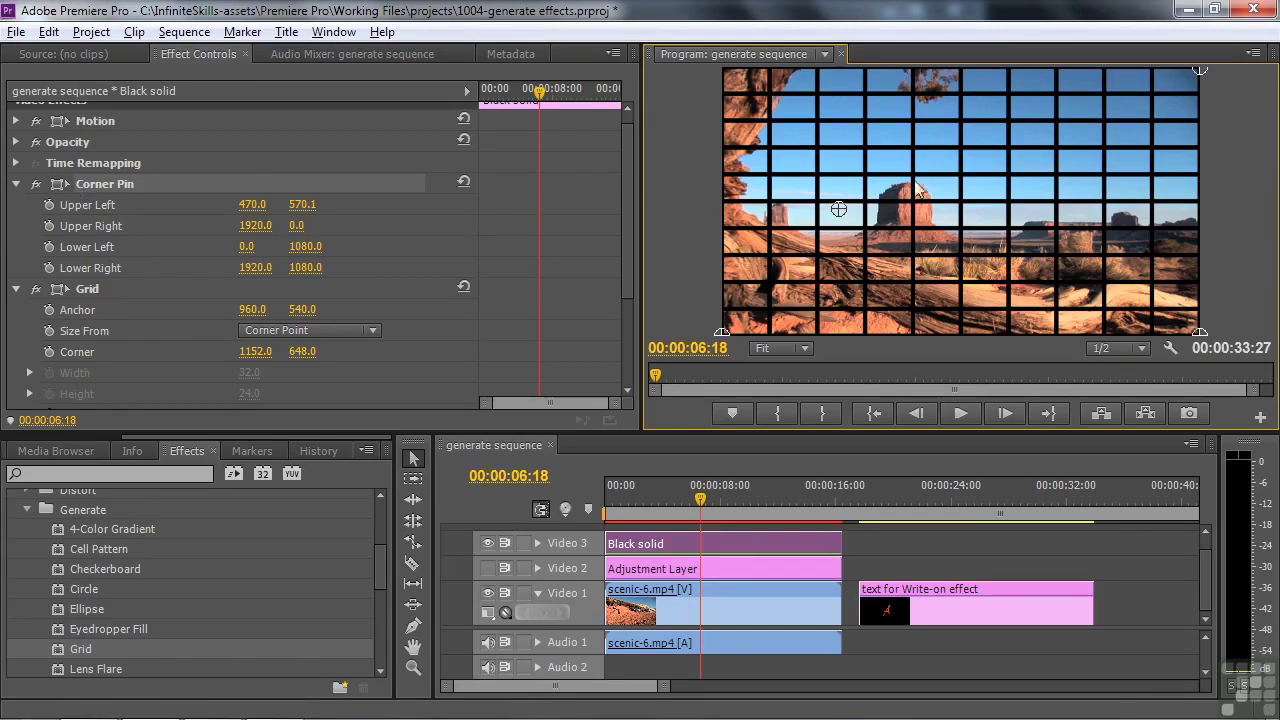
{"action": "key", "text": "ctrl+z"}
Step: Move the Grid effect above Corner Pin, and pull the Upper Left handle to about 261, 699 and Upper Right to about 1659, 663
{"action": "left_click", "coordinate": [16, 289]}
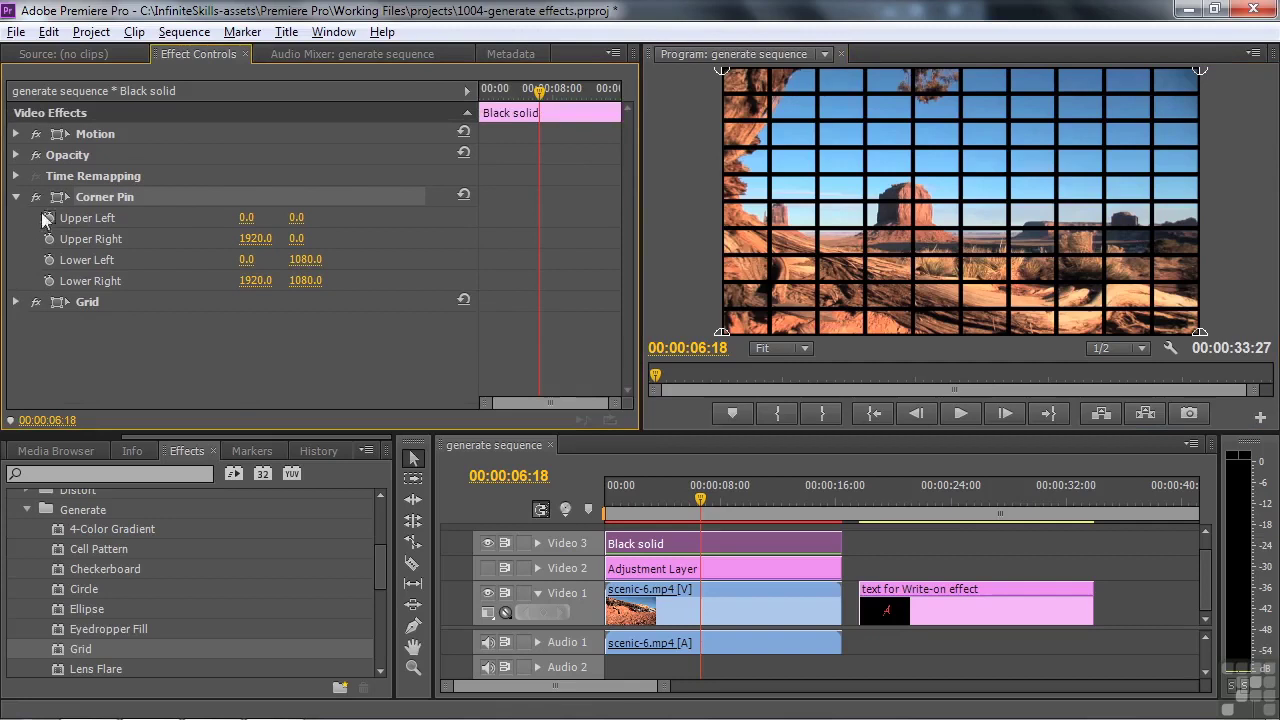
{"action": "left_click_drag", "start_coordinate": [64, 296], "coordinate": [64, 194]}
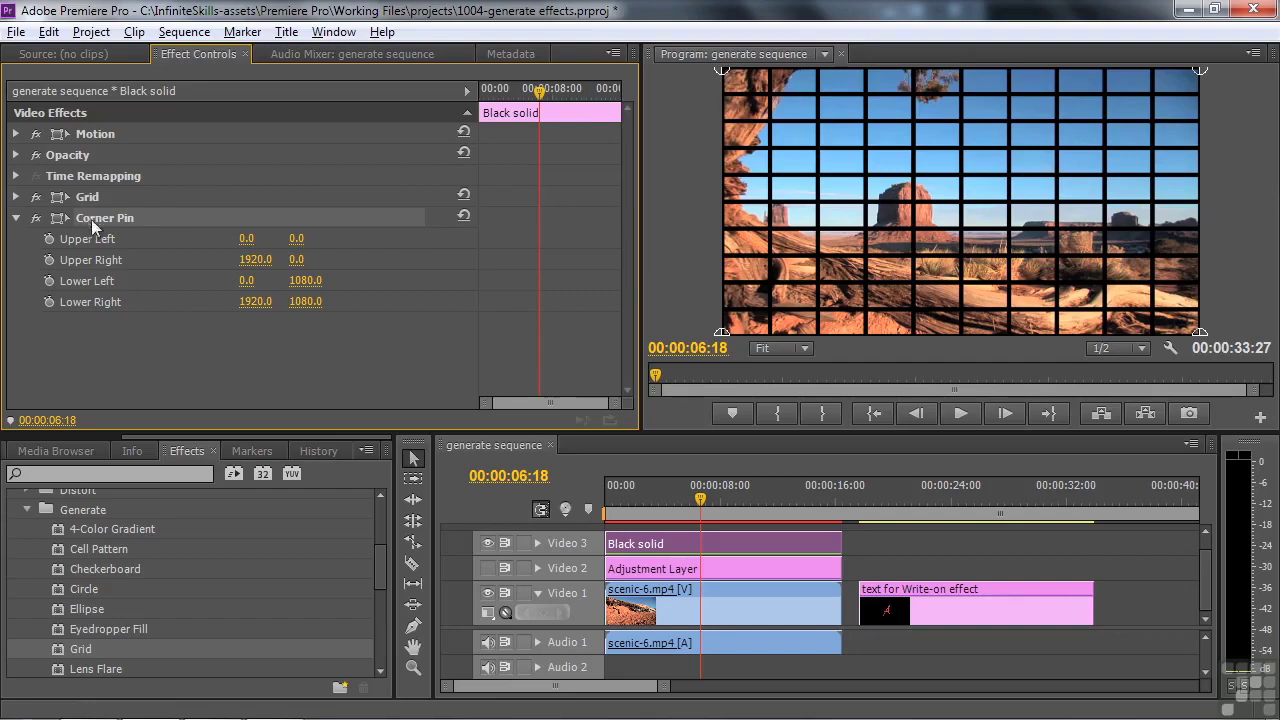
{"action": "left_click_drag", "start_coordinate": [722, 68], "coordinate": [723, 205]}
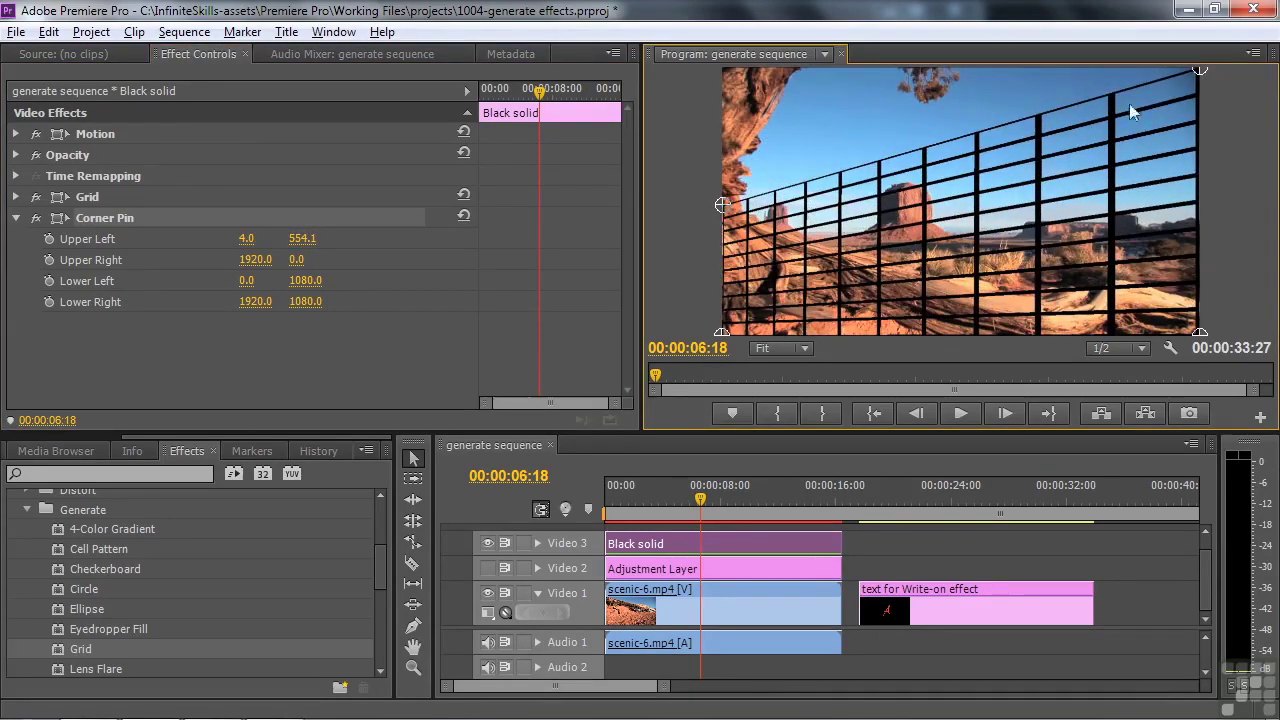
{"action": "left_click_drag", "start_coordinate": [1197, 70], "coordinate": [1134, 232]}
{"action": "left_click_drag", "start_coordinate": [720, 208], "coordinate": [787, 241]}
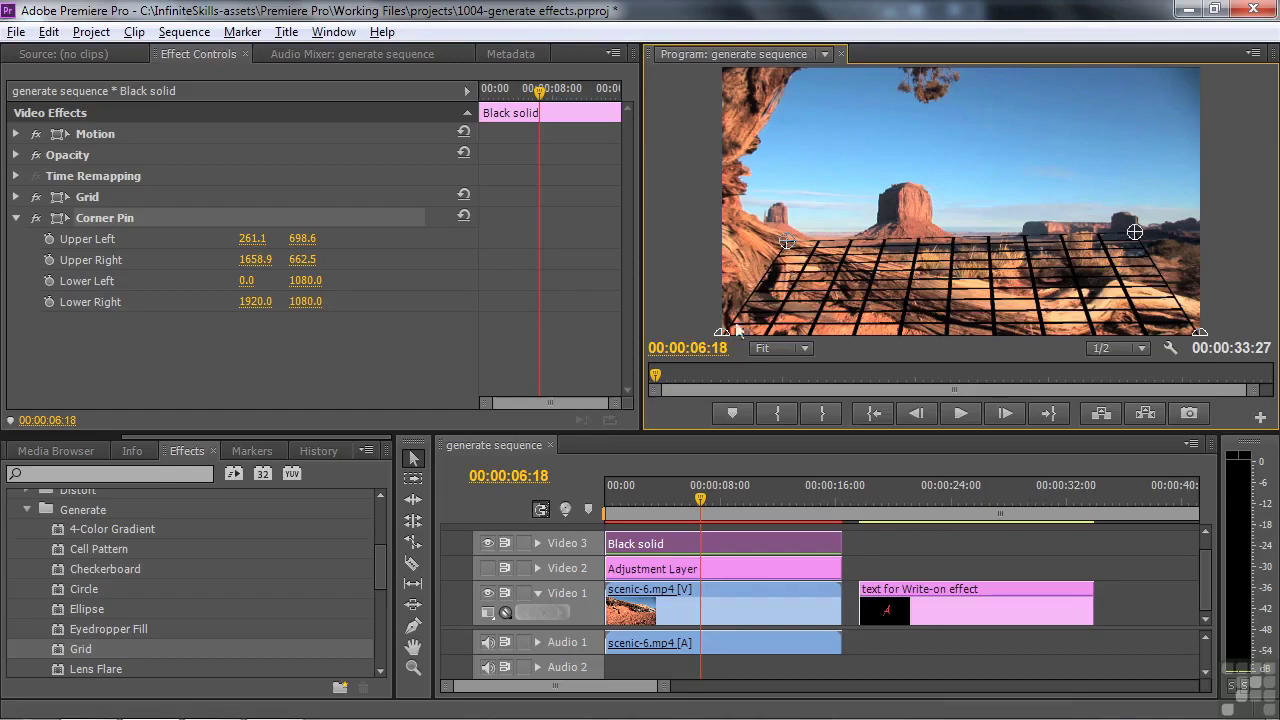
Step: Pull Corner Pin's Lower Left to about -161, 1088 and Lower Right to 2193, 1152; refine Upper Left to 313, 699 and Upper Right to 1623, 711
{"action": "left_click_drag", "start_coordinate": [721, 333], "coordinate": [681, 335]}
{"action": "left_click_drag", "start_coordinate": [1196, 338], "coordinate": [1263, 355]}
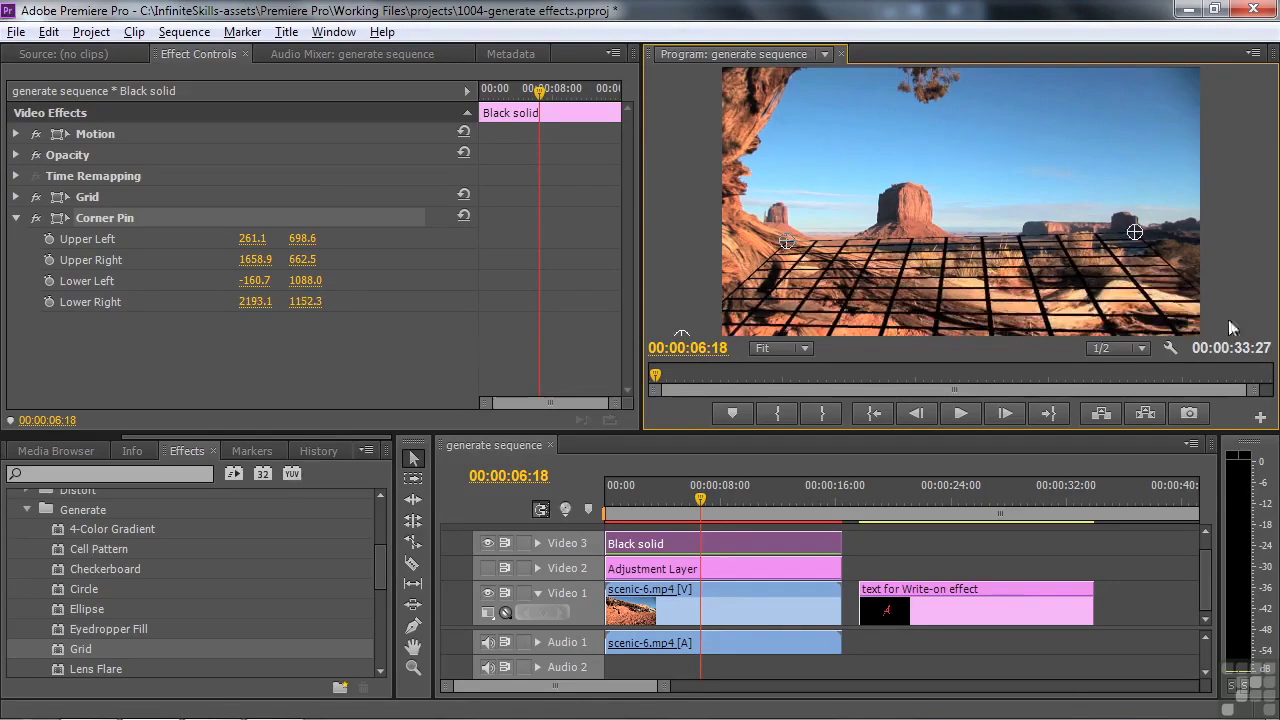
{"action": "left_click_drag", "start_coordinate": [1135, 232], "coordinate": [1142, 240]}
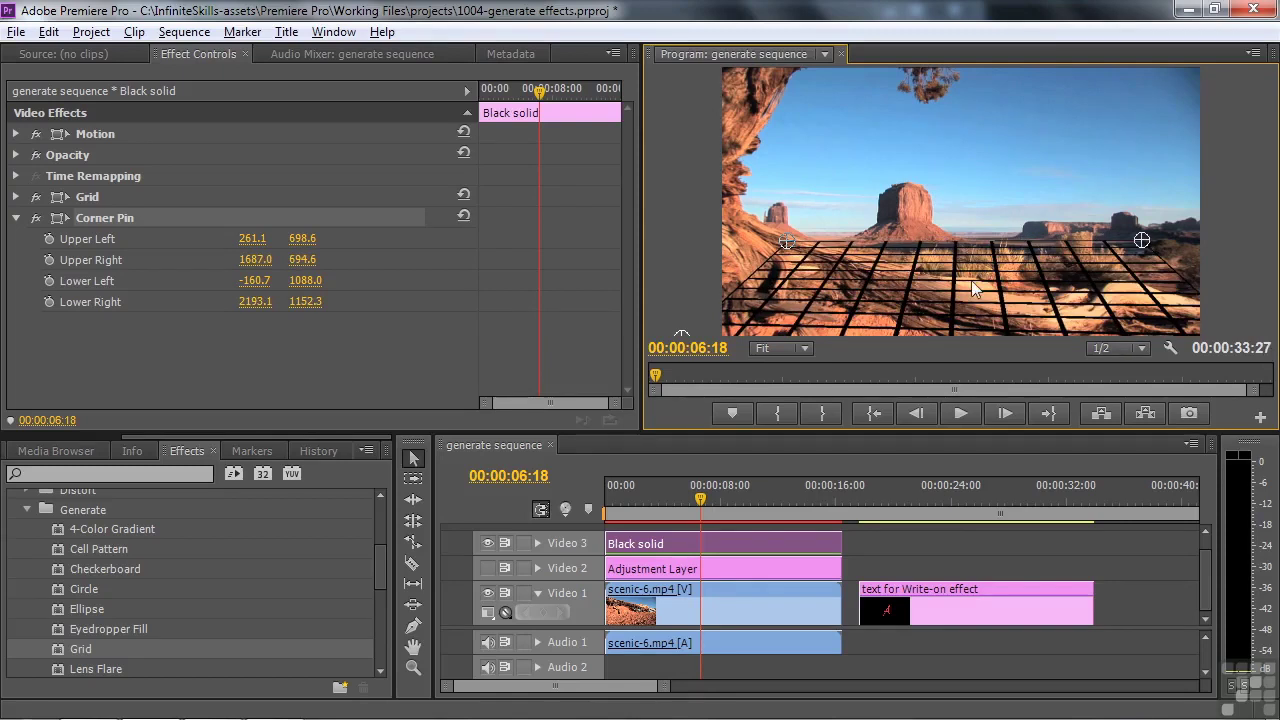
{"action": "mouse_move", "coordinate": [1142, 240]}
{"action": "left_mouse_down"}
{"action": "mouse_move", "coordinate": [1121, 241]}
{"action": "mouse_move", "coordinate": [1127, 250]}
{"action": "left_mouse_up"}
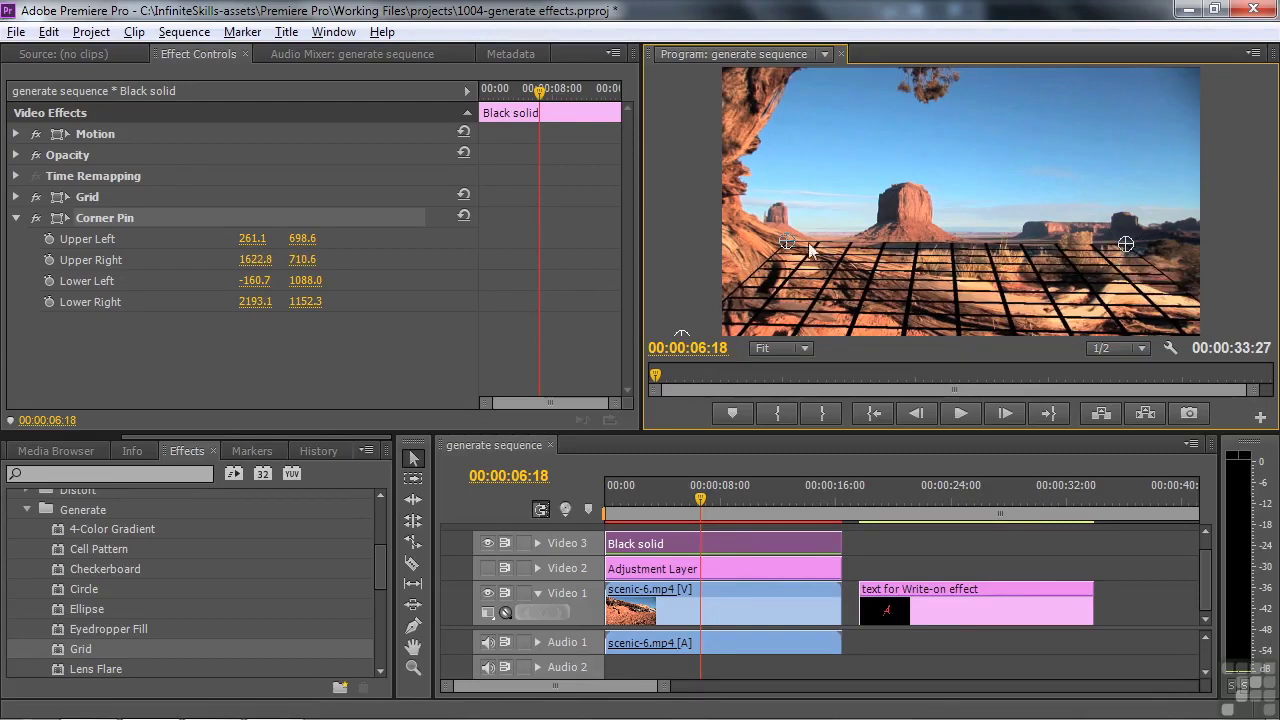
{"action": "left_click_drag", "start_coordinate": [788, 242], "coordinate": [800, 241]}
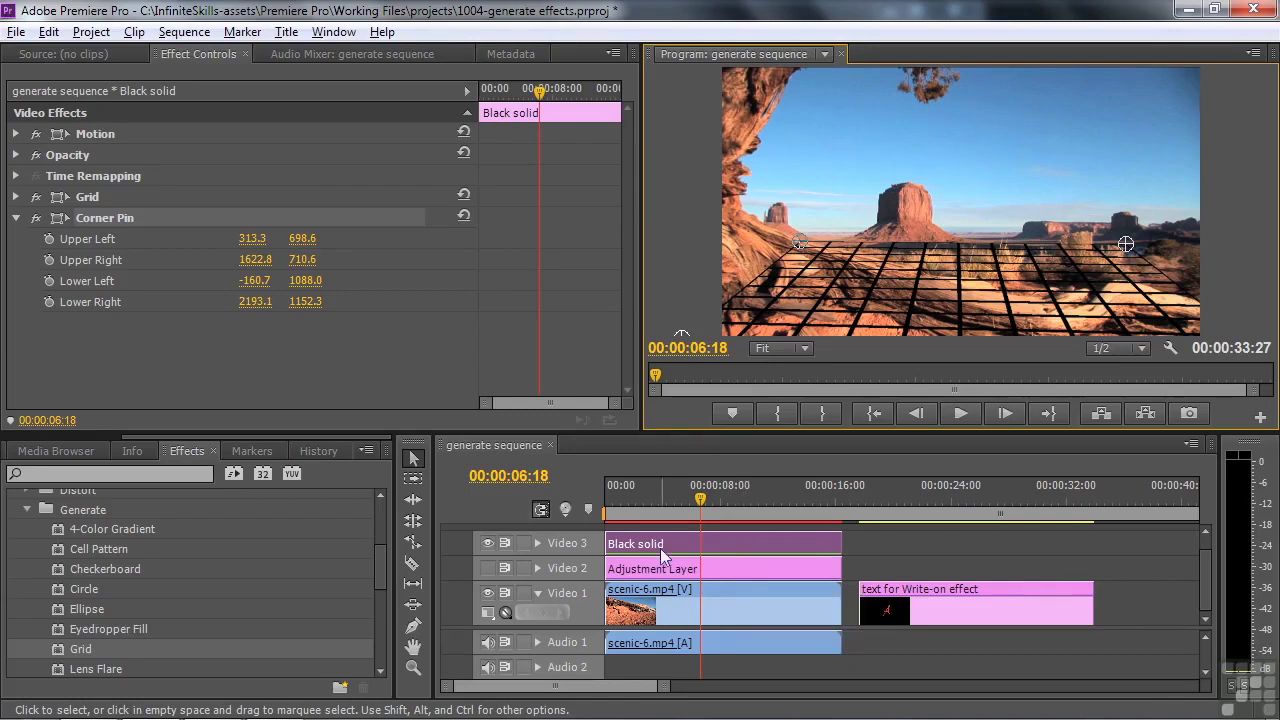
Step: Move the Black solid clip along Video 3 to beyond the Write-on text clip, and show the Video 2 track again
{"action": "left_click_drag", "start_coordinate": [667, 543], "coordinate": [1205, 556]}
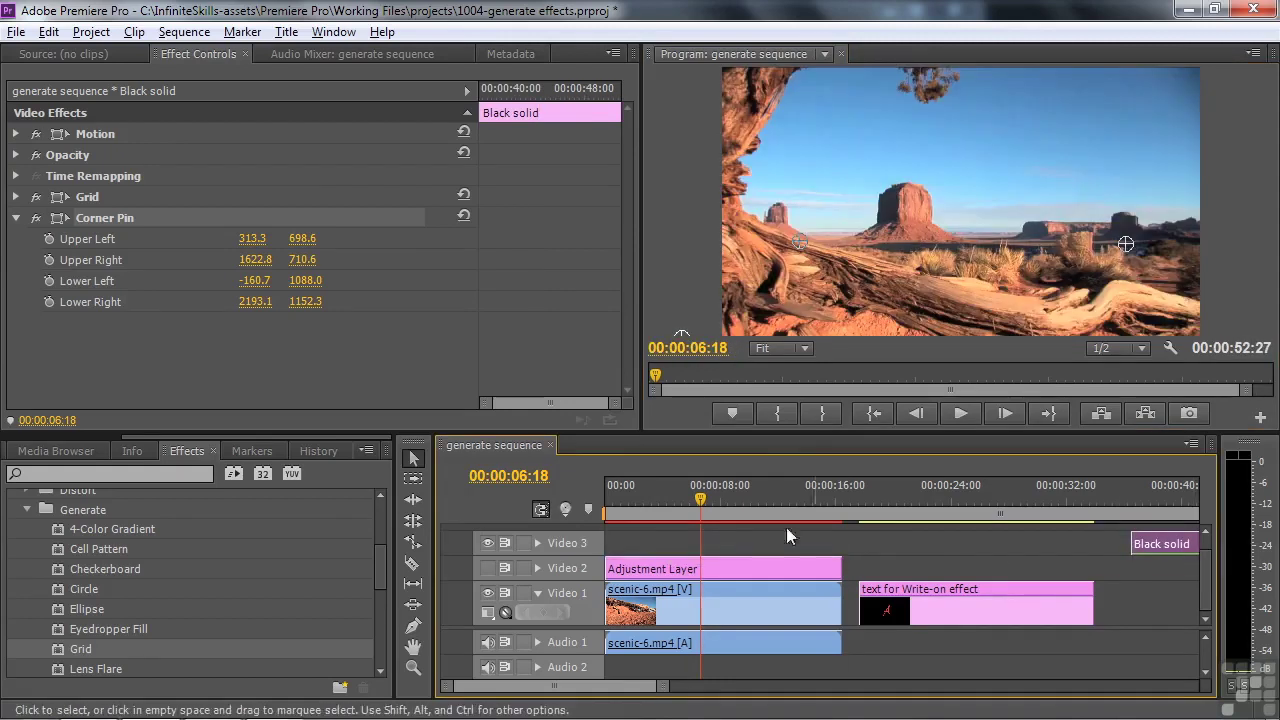
{"action": "left_click", "coordinate": [483, 568]}
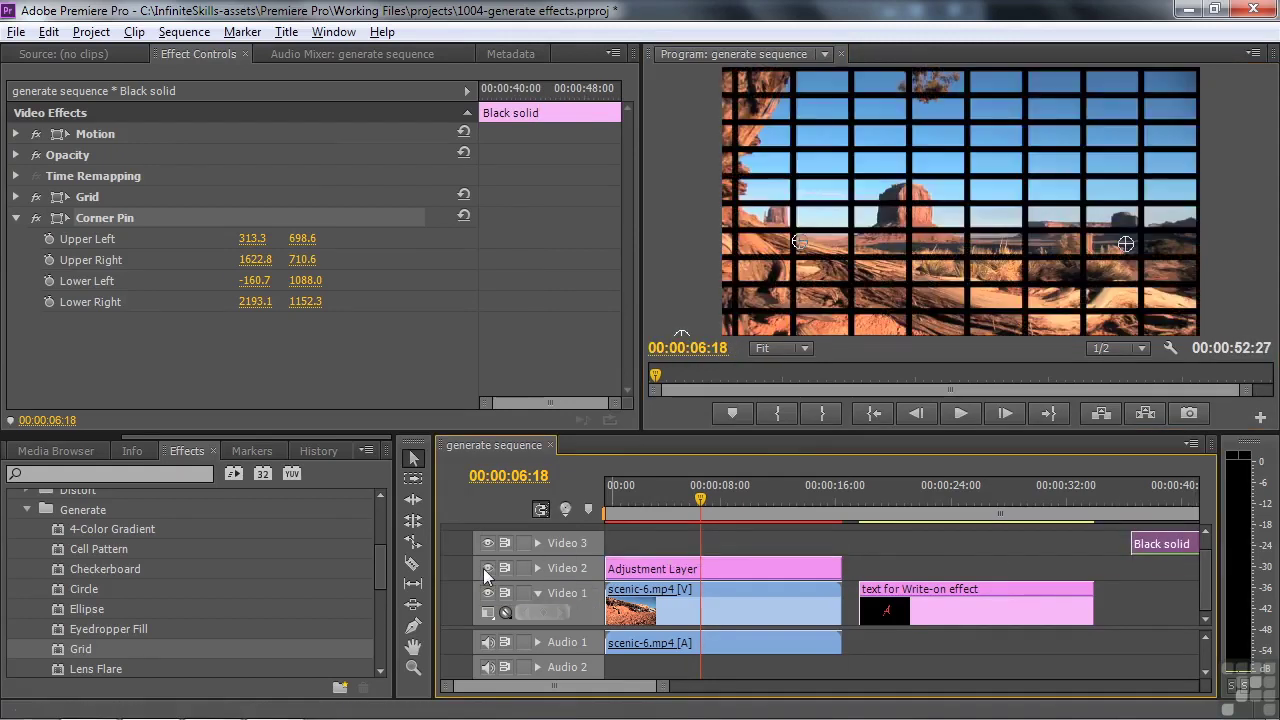
Step: Collapse the Grid effect on the Adjustment Layer and turn it off
{"action": "left_click", "coordinate": [679, 566]}
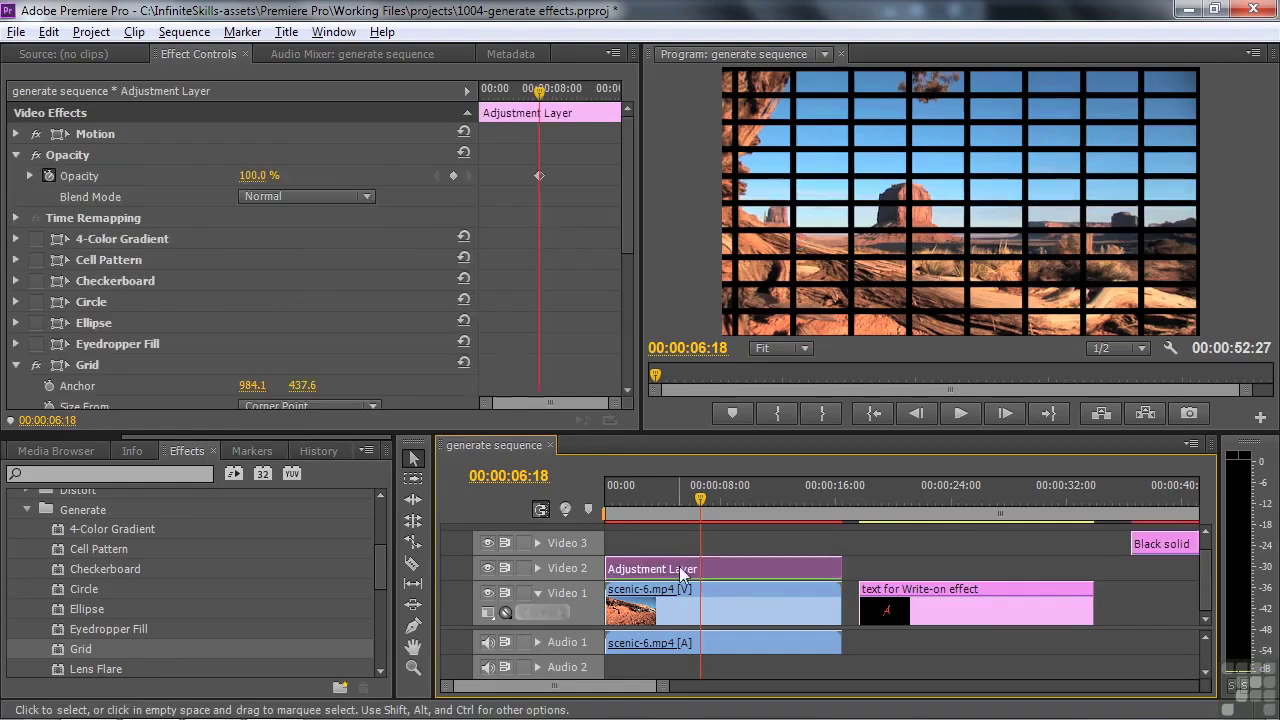
{"action": "left_click_drag", "start_coordinate": [622, 210], "coordinate": [627, 333]}
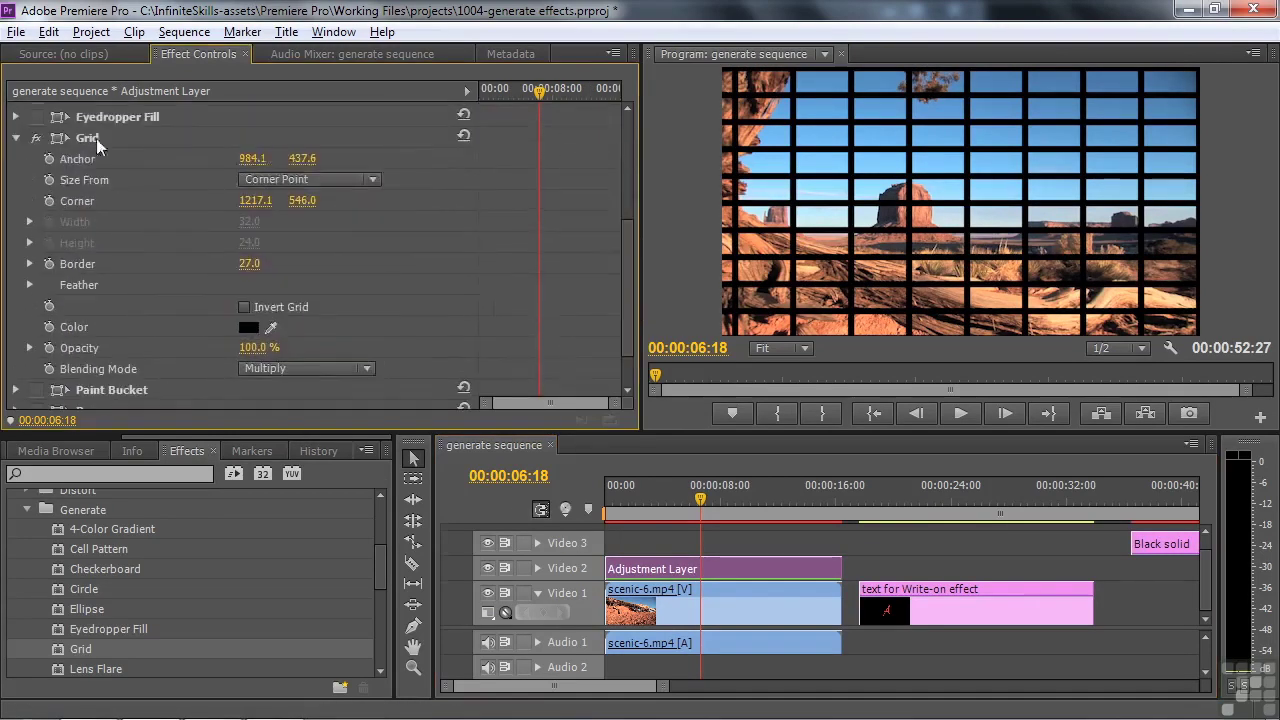
{"action": "left_click", "coordinate": [30, 136]}
{"action": "left_click", "coordinate": [36, 312]}
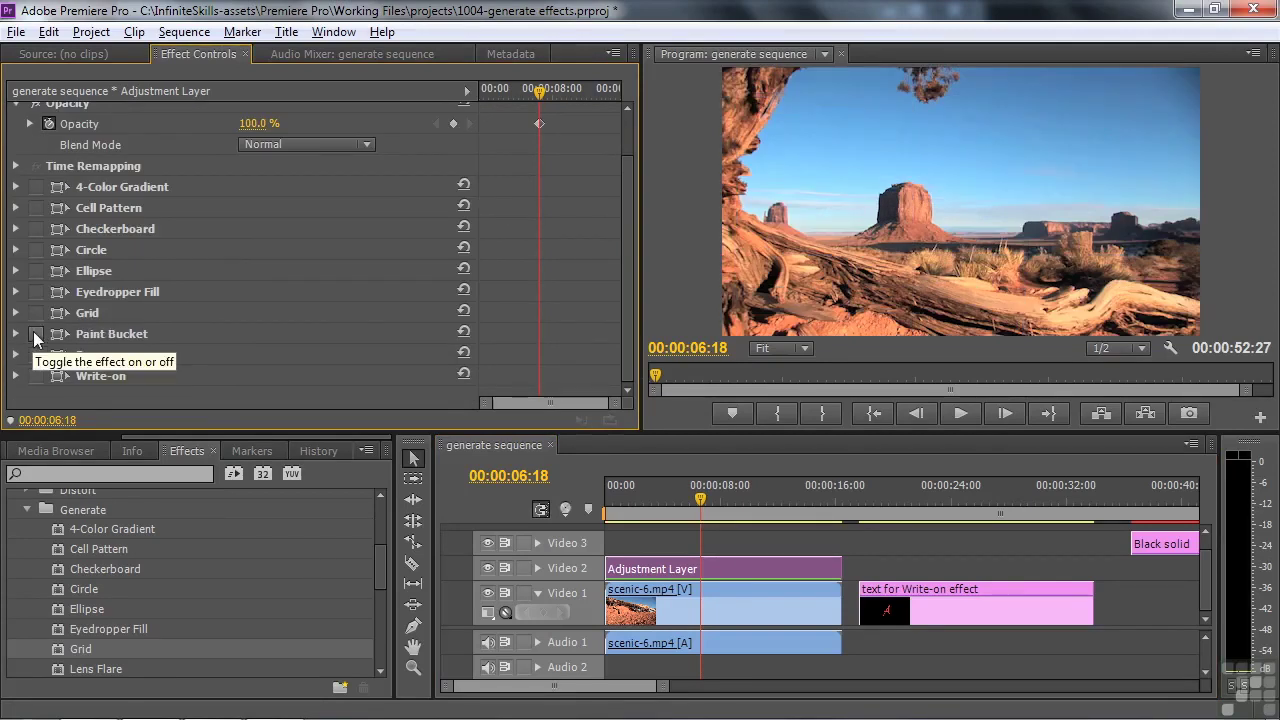
Step: Turn on the Adjustment Layer's Paint Bucket effect and expand its settings
{"action": "left_click", "coordinate": [36, 334]}
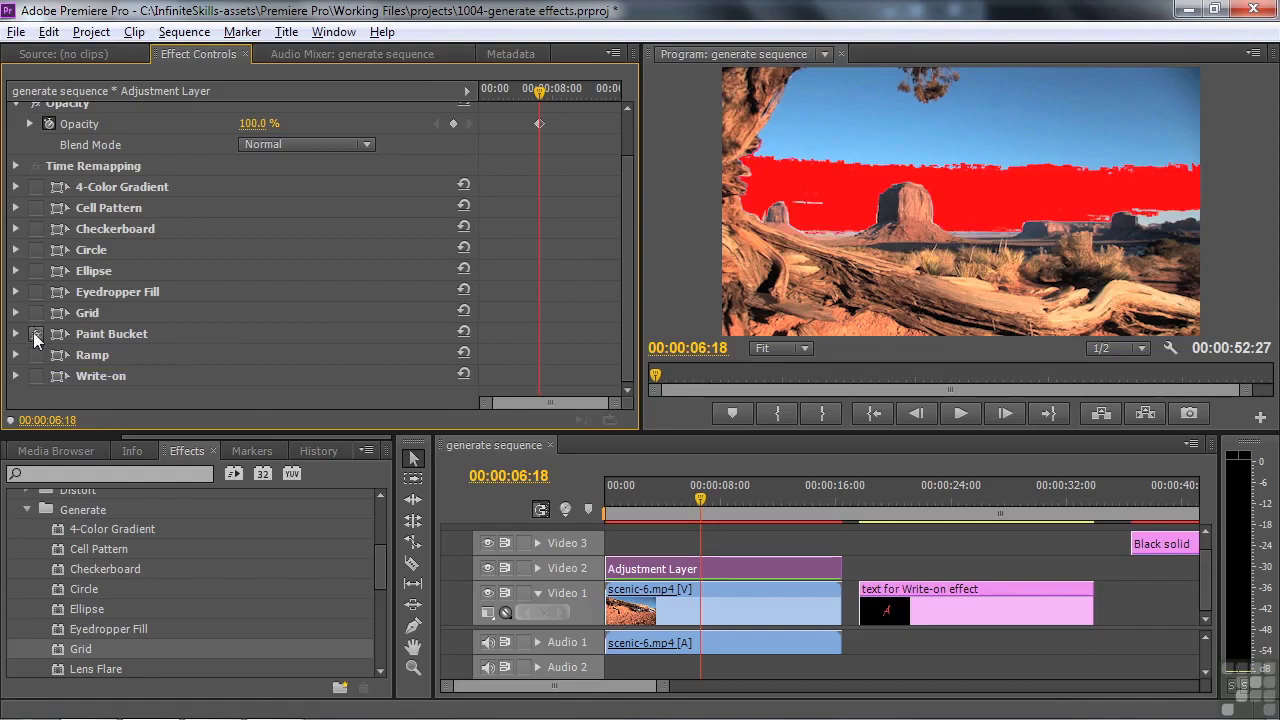
{"action": "left_click", "coordinate": [16, 334]}
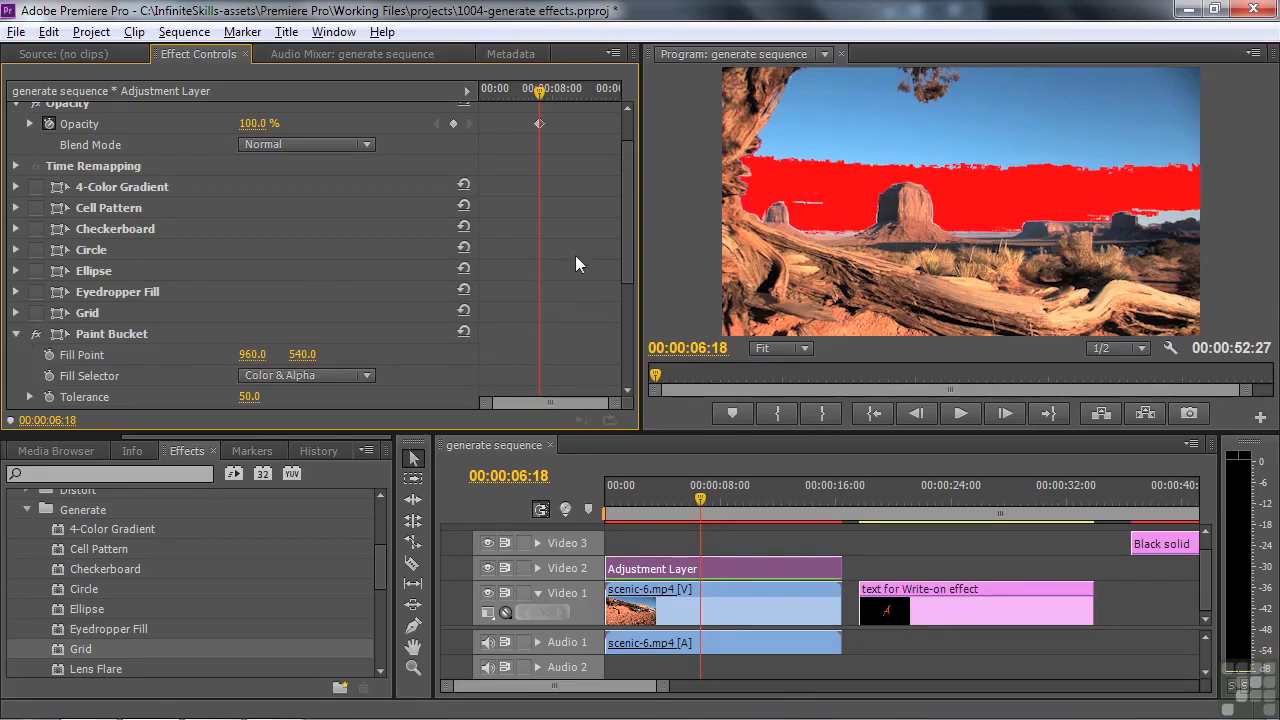
{"action": "scroll", "coordinate": [620, 266], "scroll_direction": "down", "scroll_amount": 5}
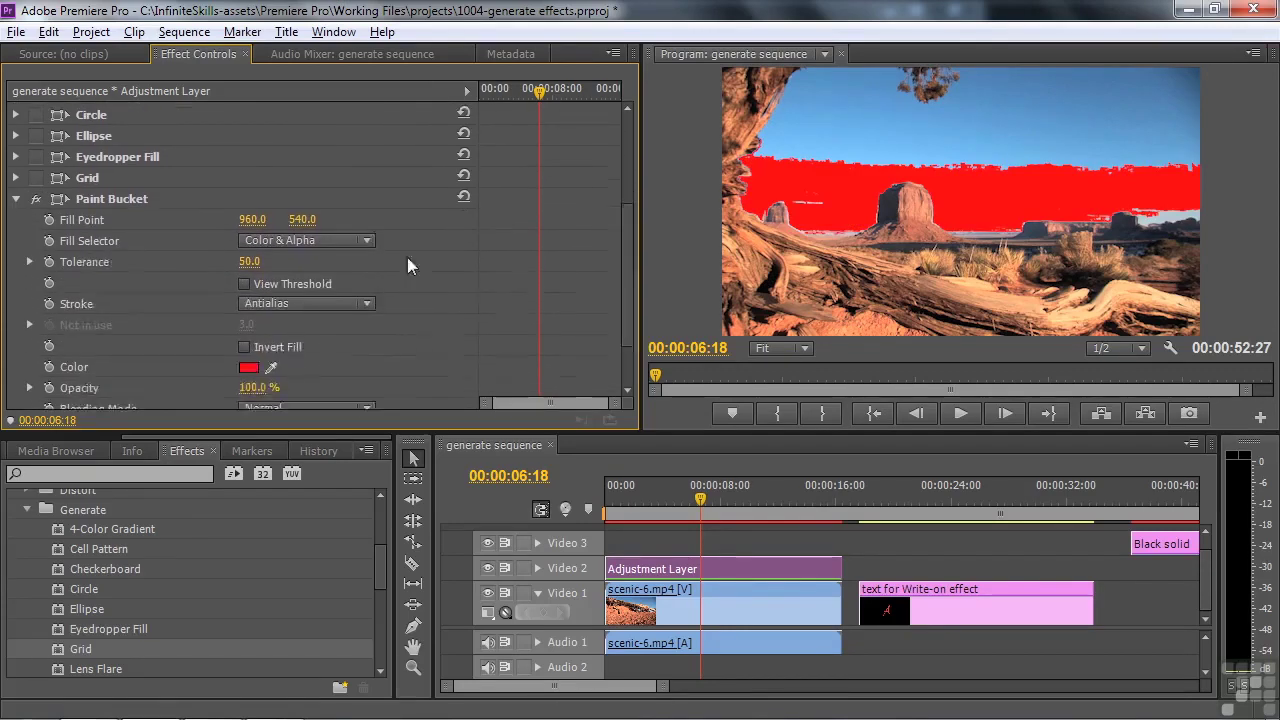
Step: Move Paint Bucket's fill point into the sky at about 1265, 474 and raise its Tolerance to 111
{"action": "left_click", "coordinate": [59, 200]}
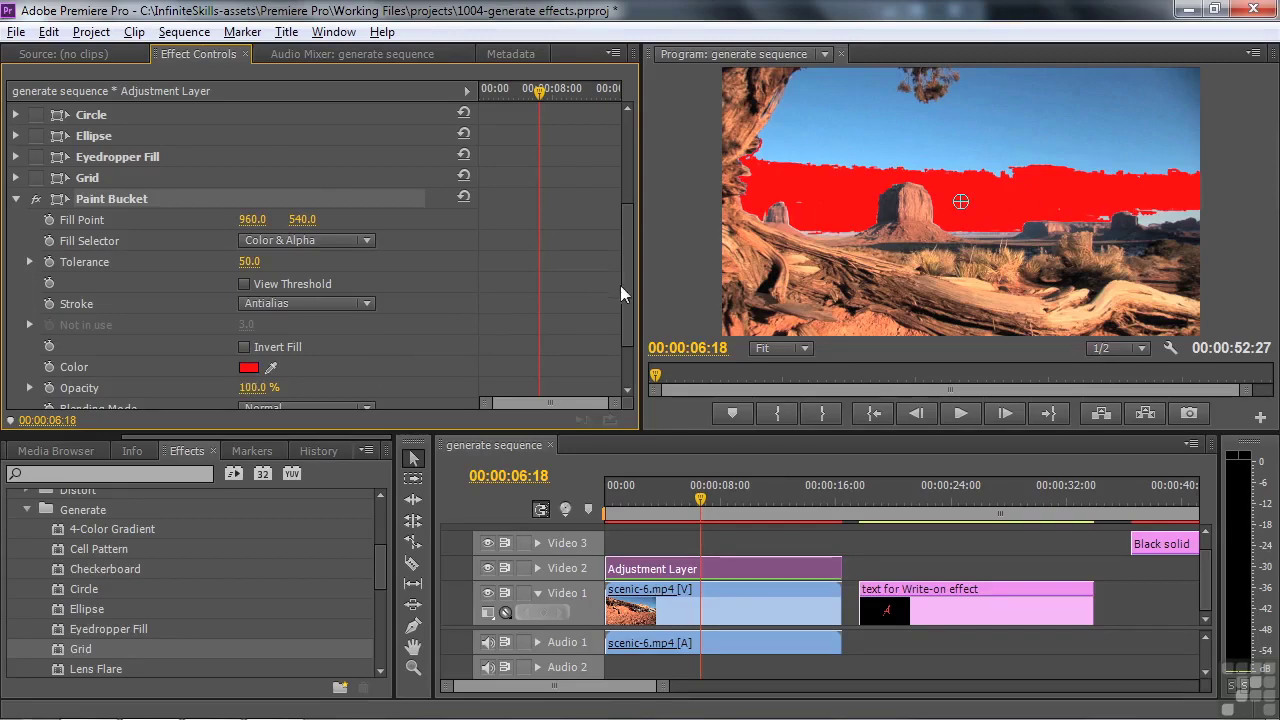
{"action": "scroll", "coordinate": [621, 290], "scroll_direction": "down", "scroll_amount": 3}
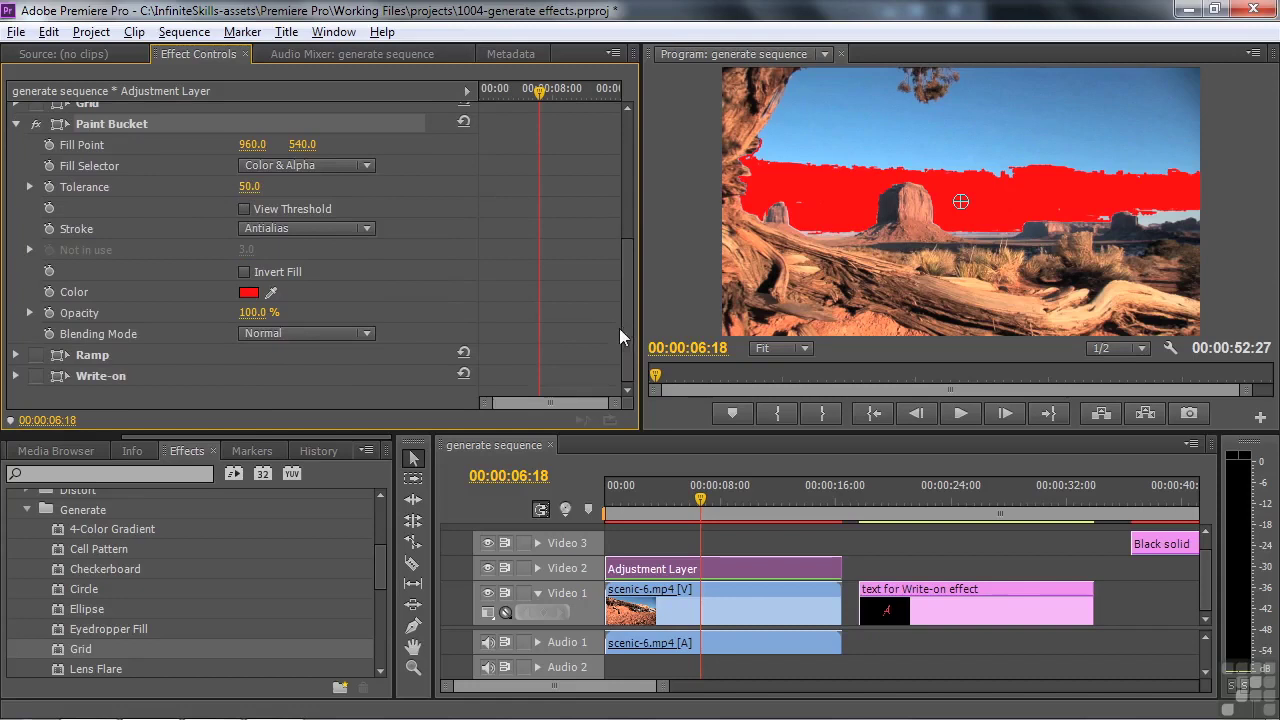
{"action": "mouse_move", "coordinate": [970, 201]}
{"action": "left_mouse_down"}
{"action": "mouse_move", "coordinate": [994, 129]}
{"action": "mouse_move", "coordinate": [1155, 128]}
{"action": "mouse_move", "coordinate": [1074, 155]}
{"action": "mouse_move", "coordinate": [1035, 203]}
{"action": "mouse_move", "coordinate": [1003, 188]}
{"action": "mouse_move", "coordinate": [1129, 120]}
{"action": "mouse_move", "coordinate": [1066, 135]}
{"action": "mouse_move", "coordinate": [1037, 187]}
{"action": "left_mouse_up"}
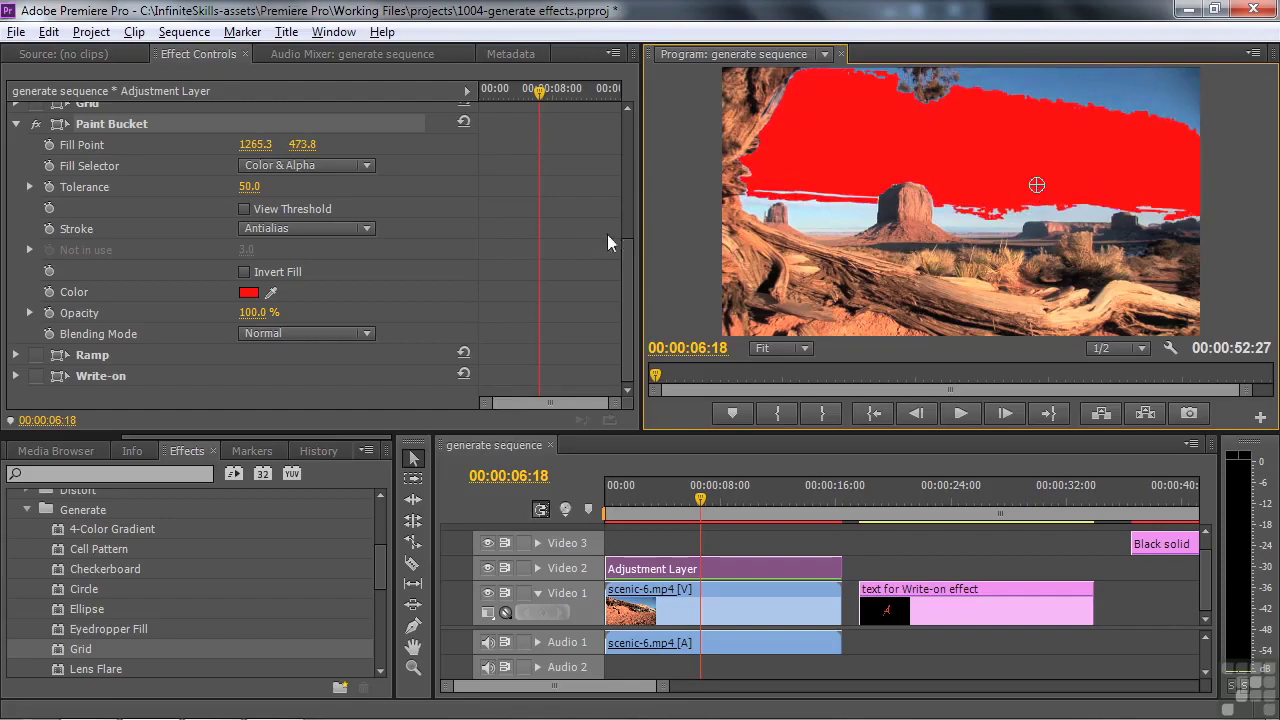
{"action": "left_click_drag", "start_coordinate": [249, 186], "coordinate": [314, 180]}
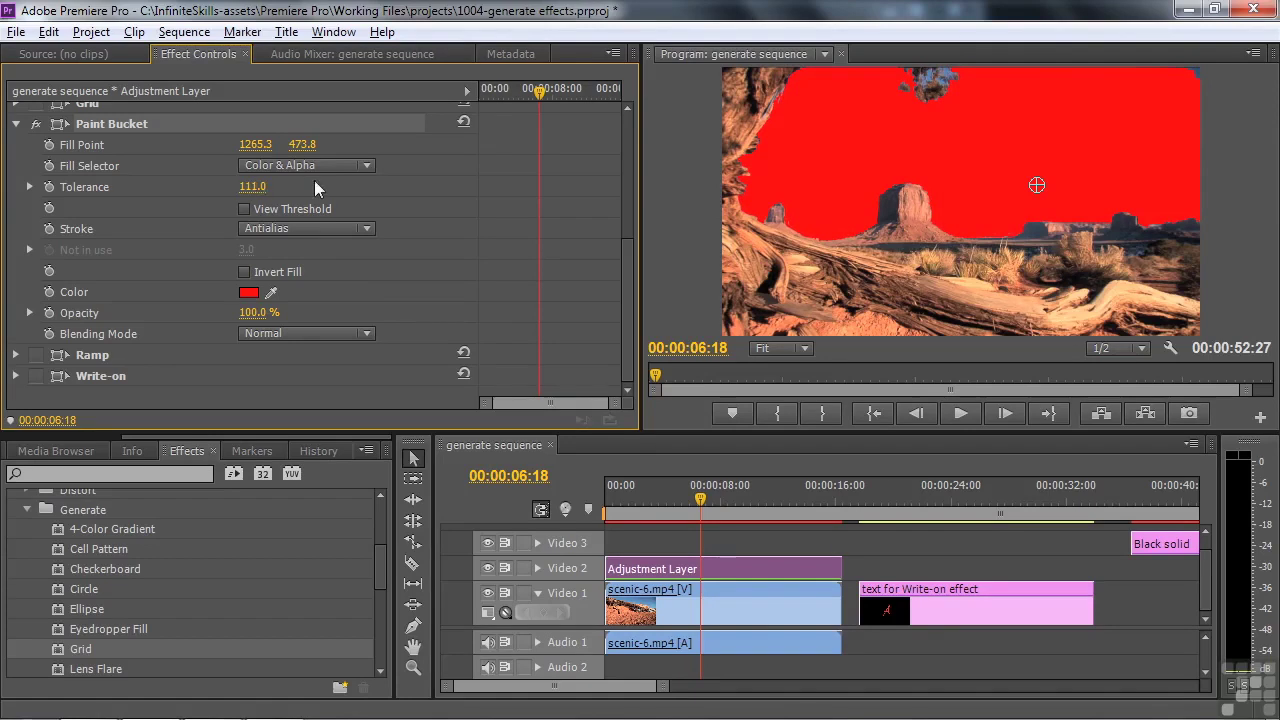
Step: Try Multiply blending on Paint Bucket, switch it to Soft Light and adjust the fill opacity to about 99%
{"action": "left_click", "coordinate": [366, 334]}
{"action": "left_click", "coordinate": [441, 374]}
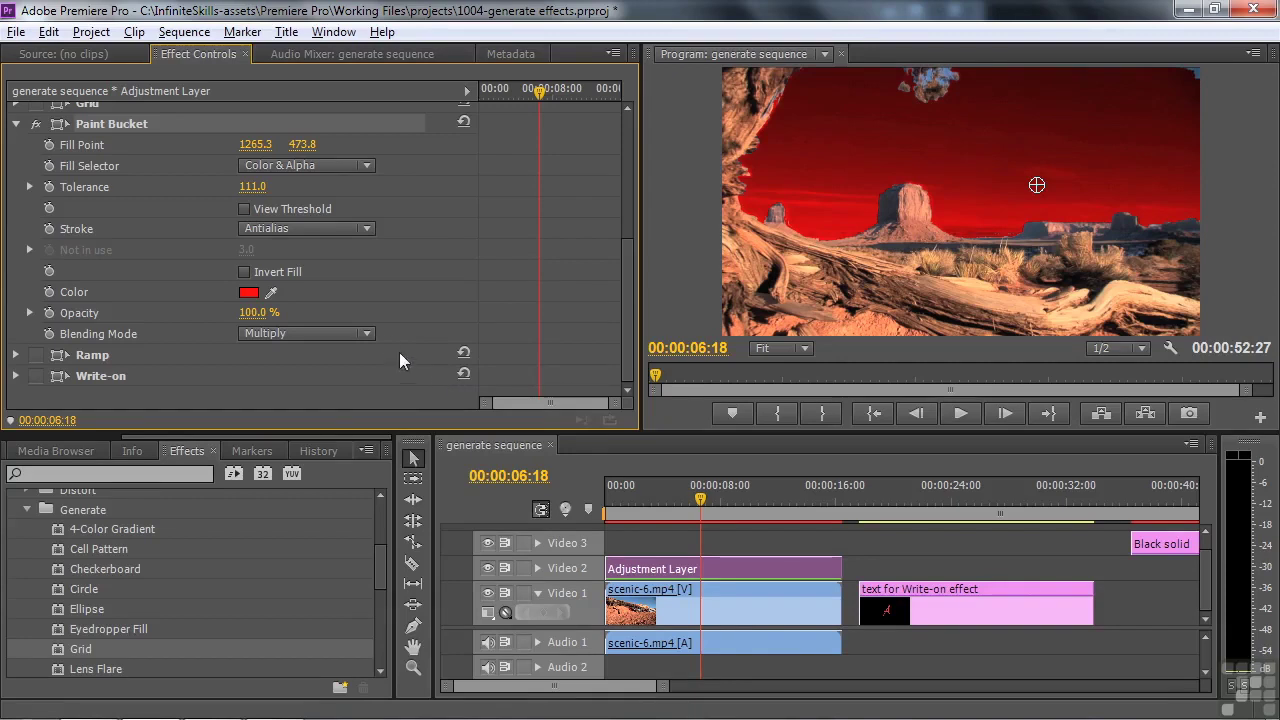
{"action": "left_click", "coordinate": [375, 332]}
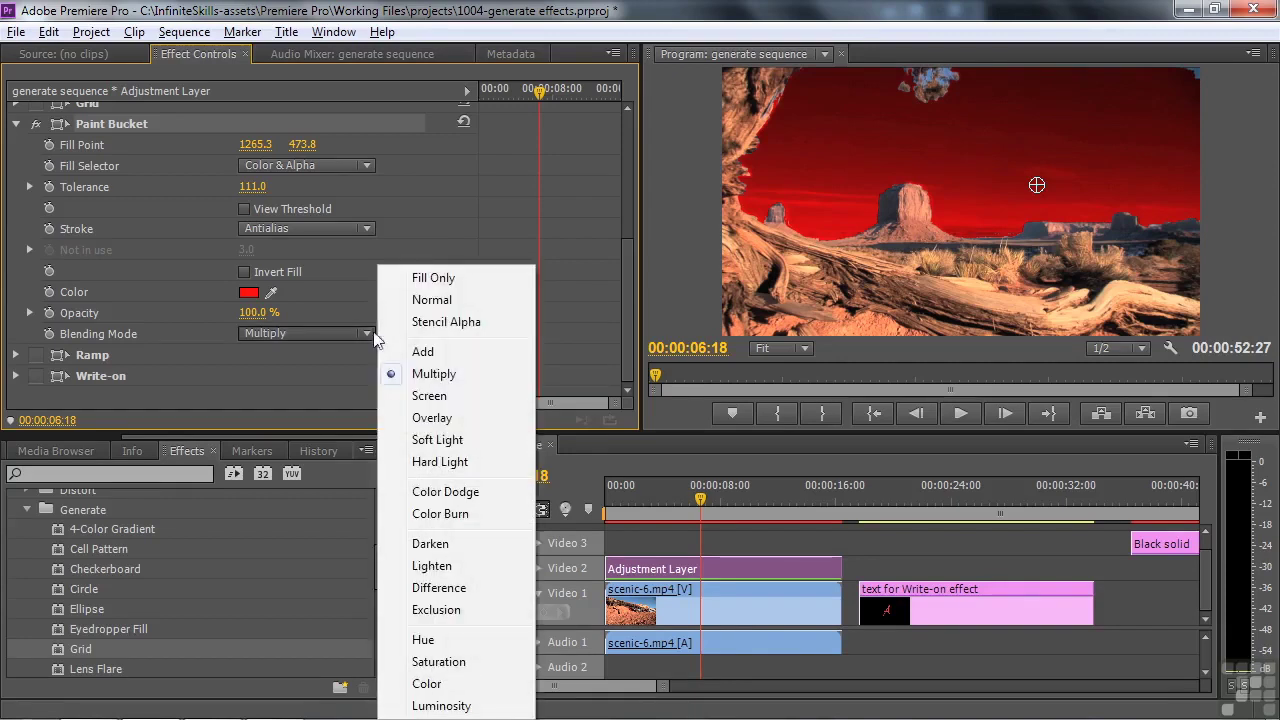
{"action": "left_click", "coordinate": [438, 441]}
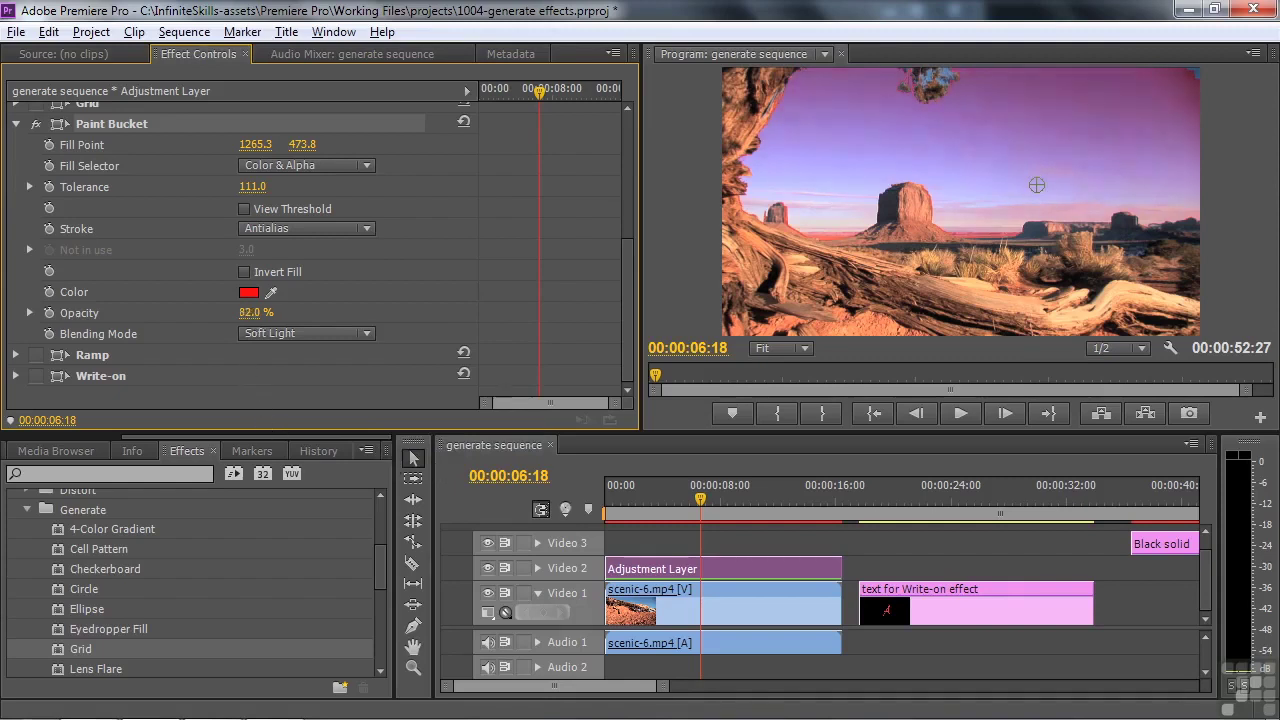
{"action": "left_click_drag", "start_coordinate": [258, 312], "coordinate": [250, 312]}
Step: Invert the Paint Bucket fill and lower its opacity to about 61%
{"action": "left_click", "coordinate": [244, 271]}
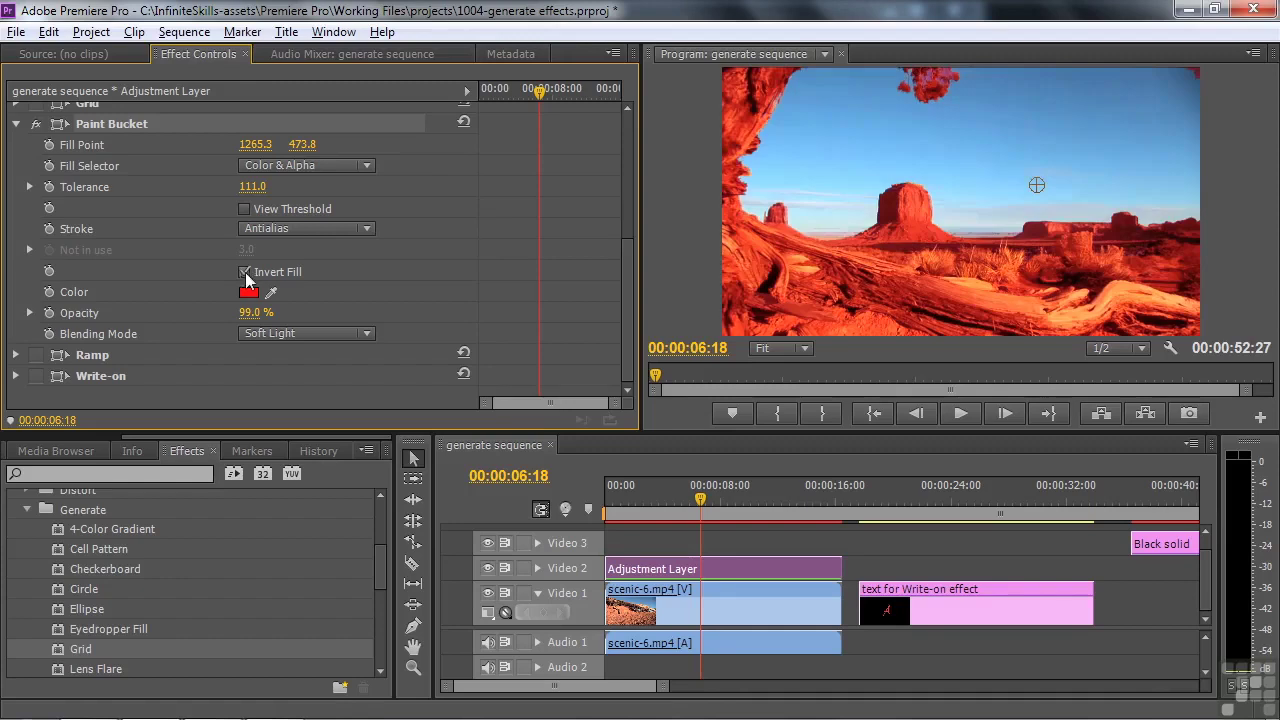
{"action": "left_click", "coordinate": [250, 312]}
{"action": "type", "text": "64"}
{"action": "key", "text": "Return"}
{"action": "left_click_drag", "start_coordinate": [256, 312], "coordinate": [250, 312]}
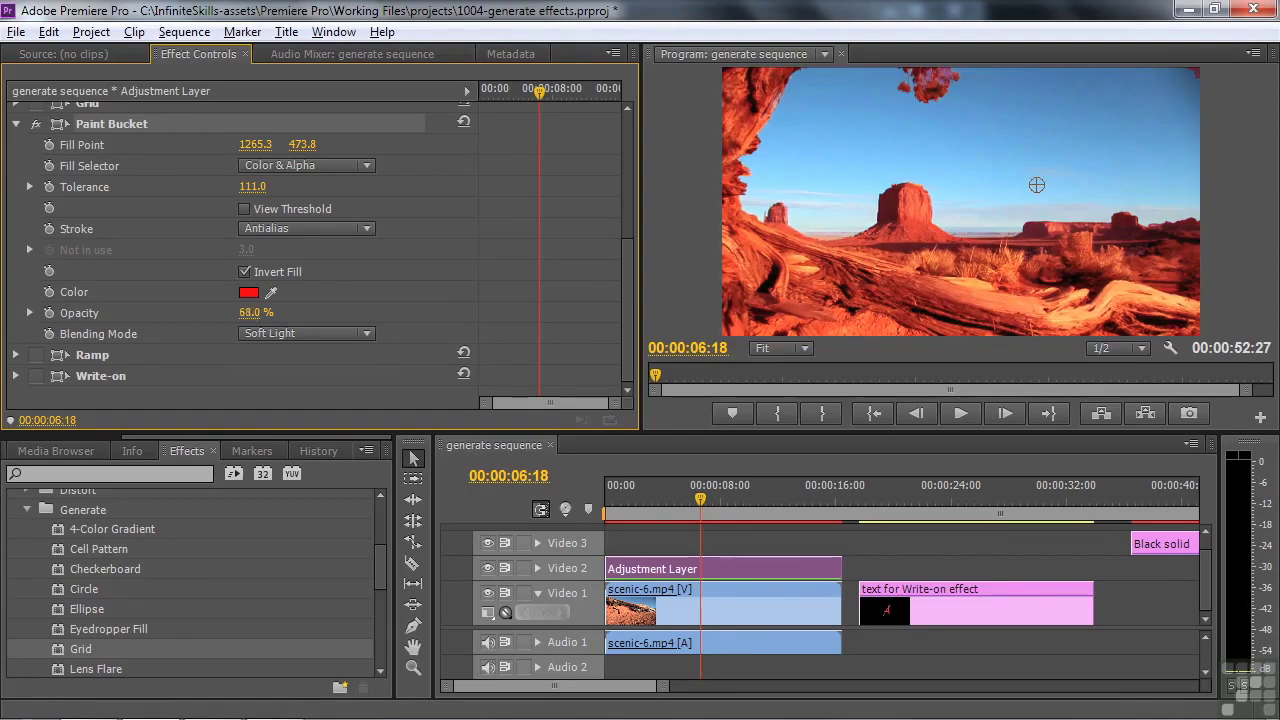
Step: Change the Paint Bucket fill color to purple
{"action": "left_click", "coordinate": [248, 292]}
{"action": "left_click", "coordinate": [696, 478]}
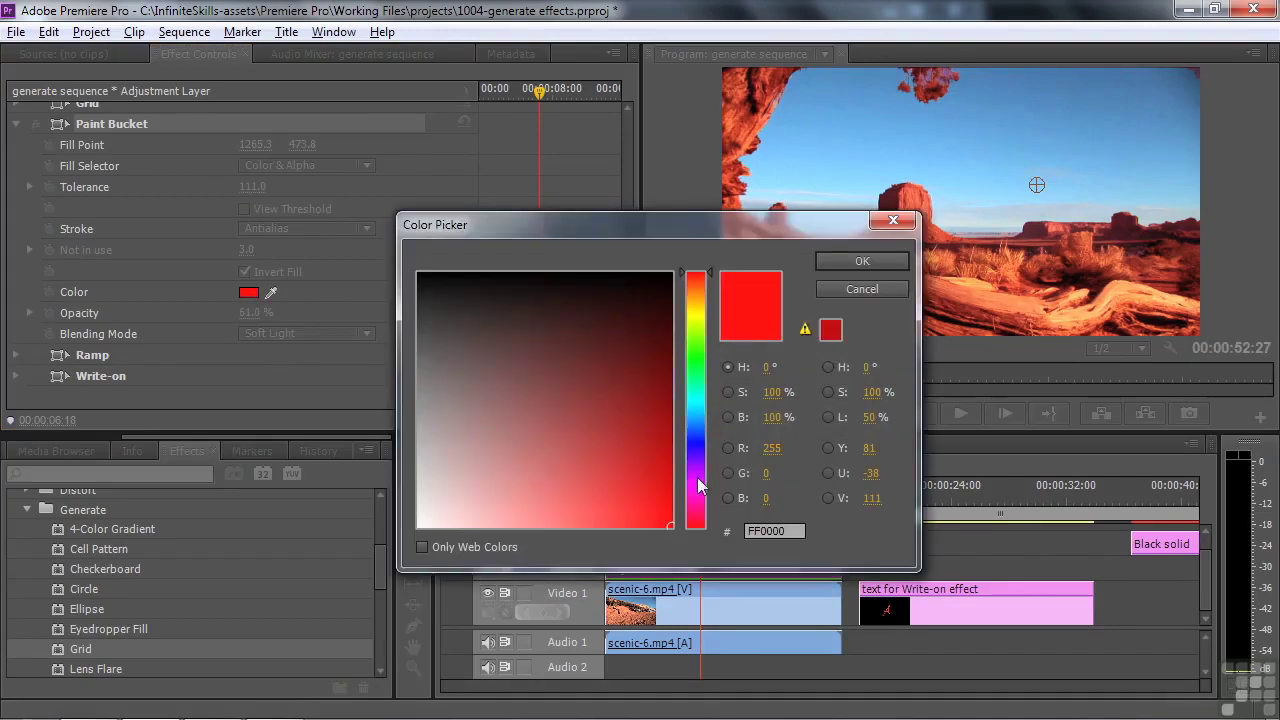
{"action": "left_click", "coordinate": [643, 458]}
{"action": "left_click", "coordinate": [860, 262]}
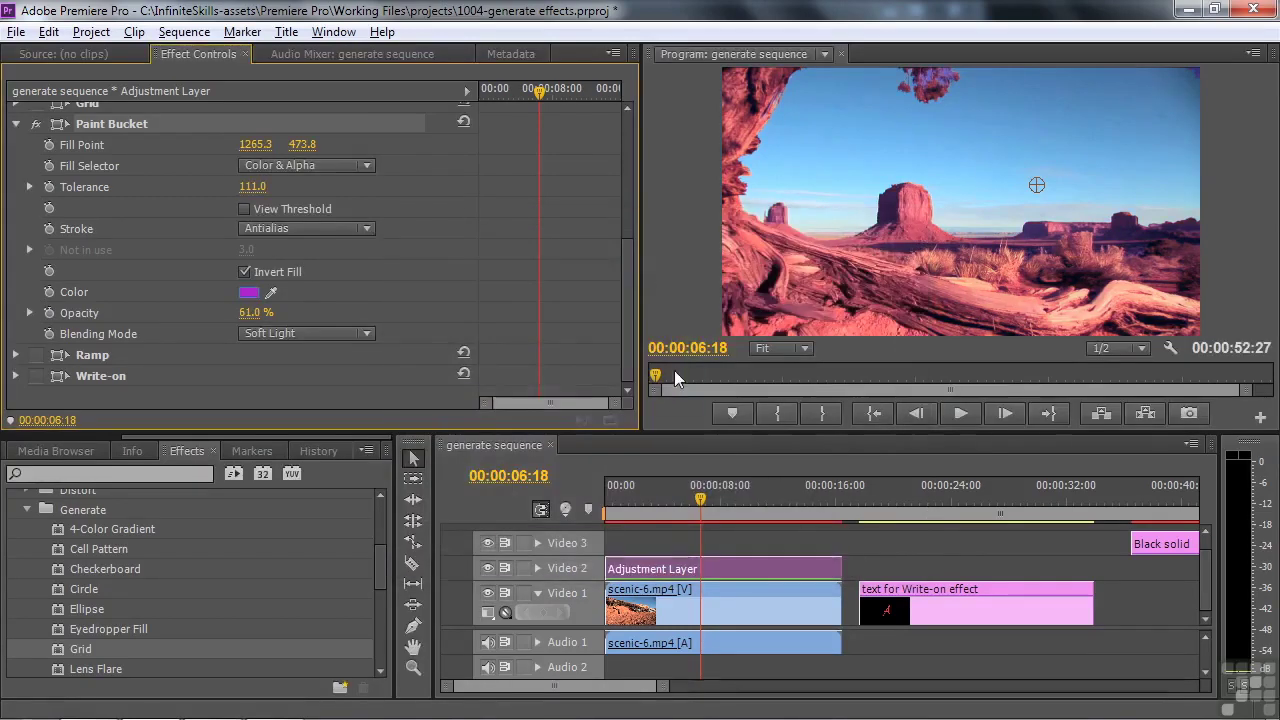
Step: Set Paint Bucket to 100% opacity with Multiply blending, and move its fill point down to about 912, 775
{"action": "left_click_drag", "start_coordinate": [252, 313], "coordinate": [317, 331]}
{"action": "left_click", "coordinate": [370, 333]}
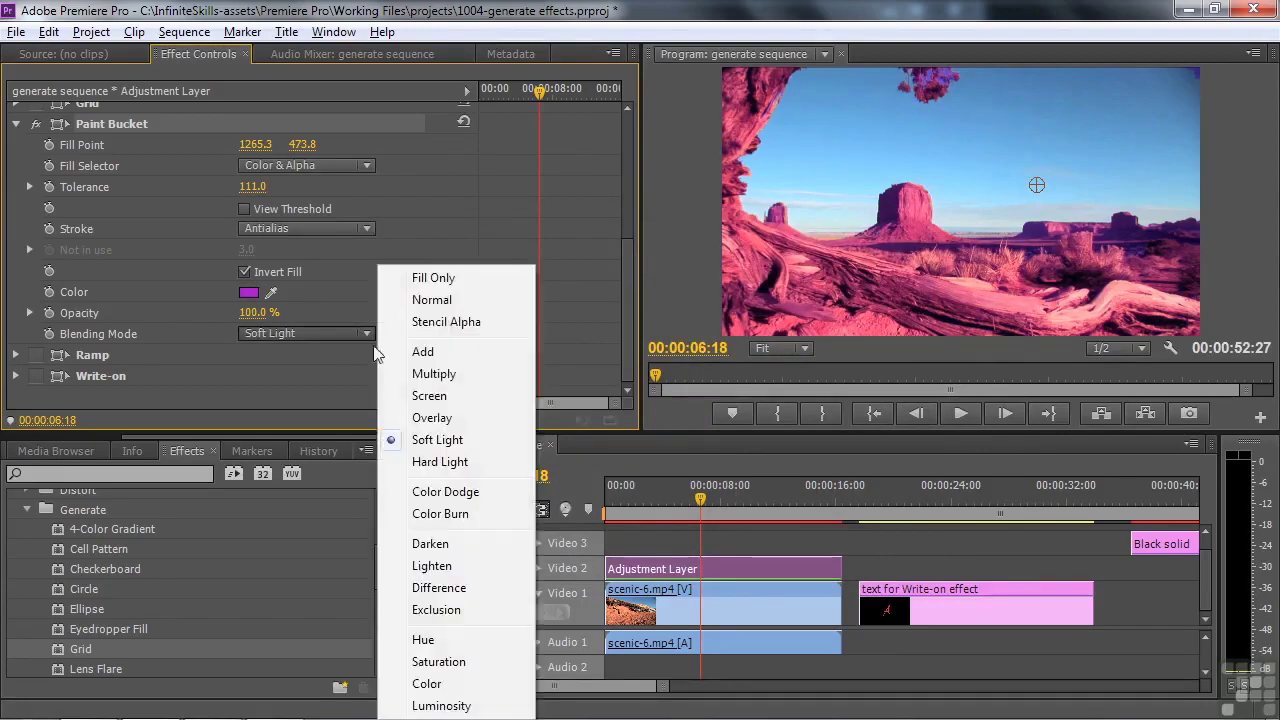
{"action": "left_click", "coordinate": [430, 374]}
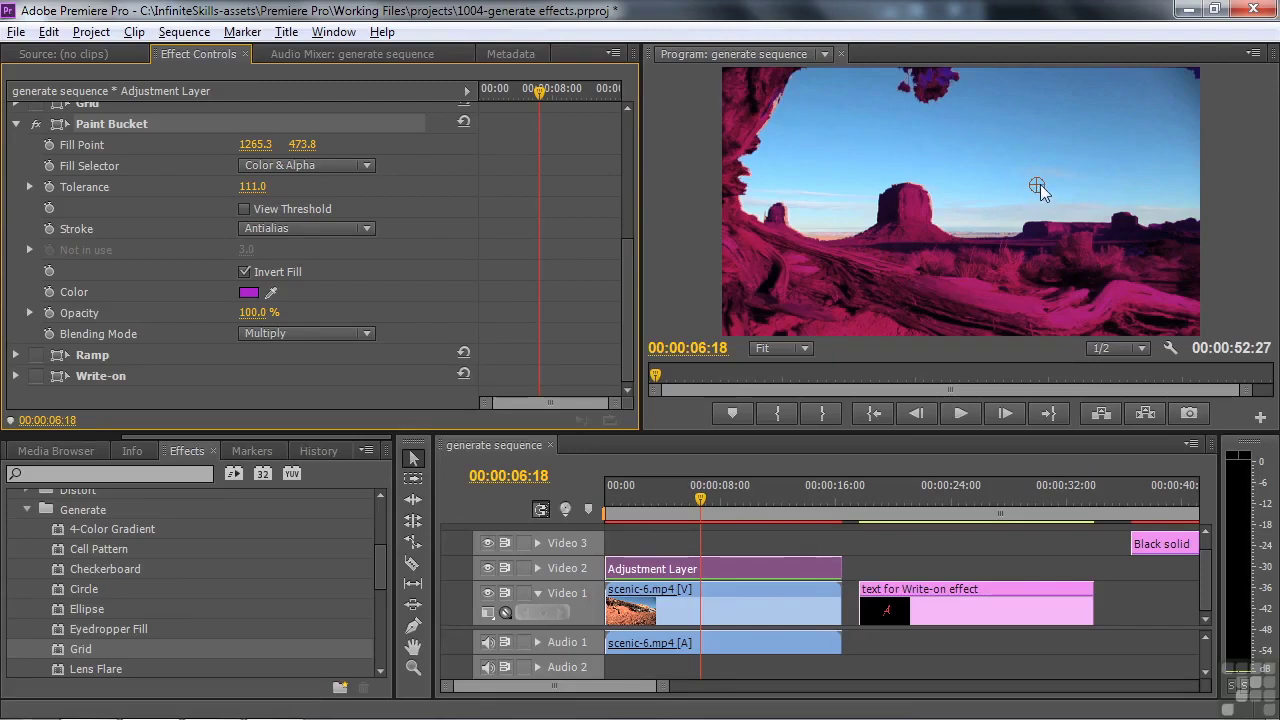
{"action": "left_click_drag", "start_coordinate": [1038, 186], "coordinate": [949, 259]}
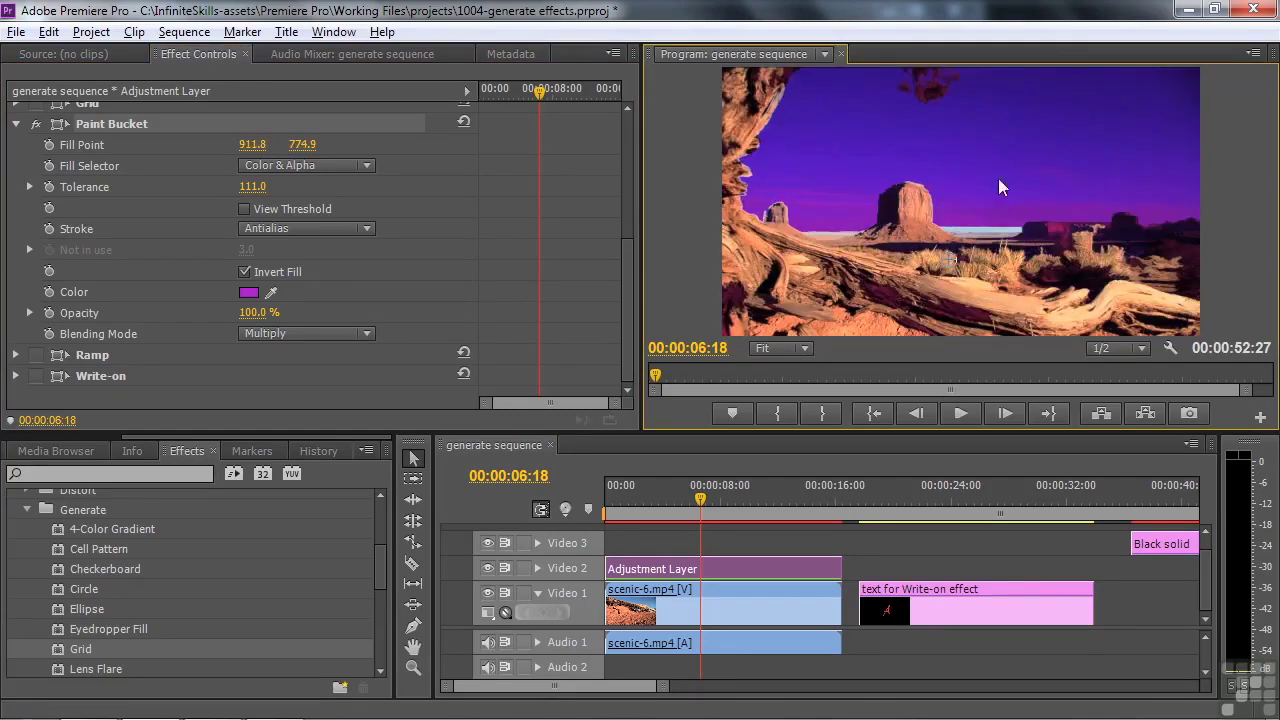
Step: Turn off and collapse Paint Bucket, and turn on the Ramp effect with its settings expanded
{"action": "left_click", "coordinate": [37, 124]}
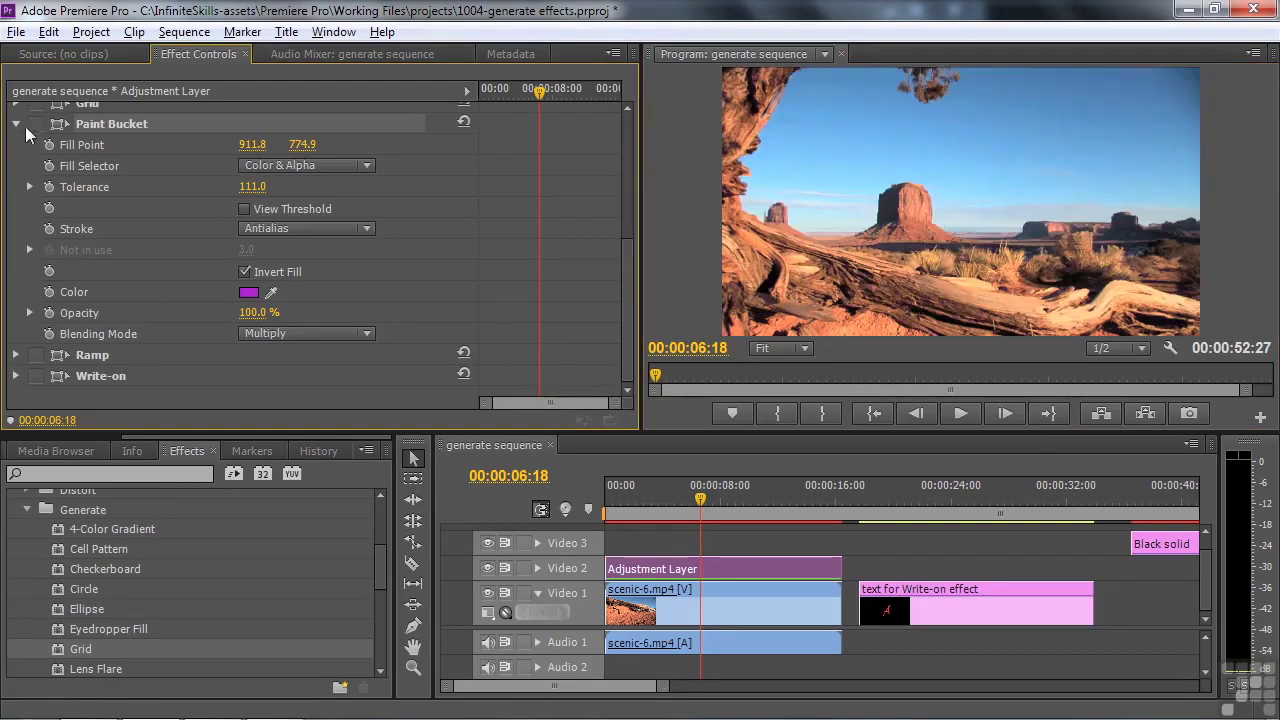
{"action": "left_click", "coordinate": [17, 124]}
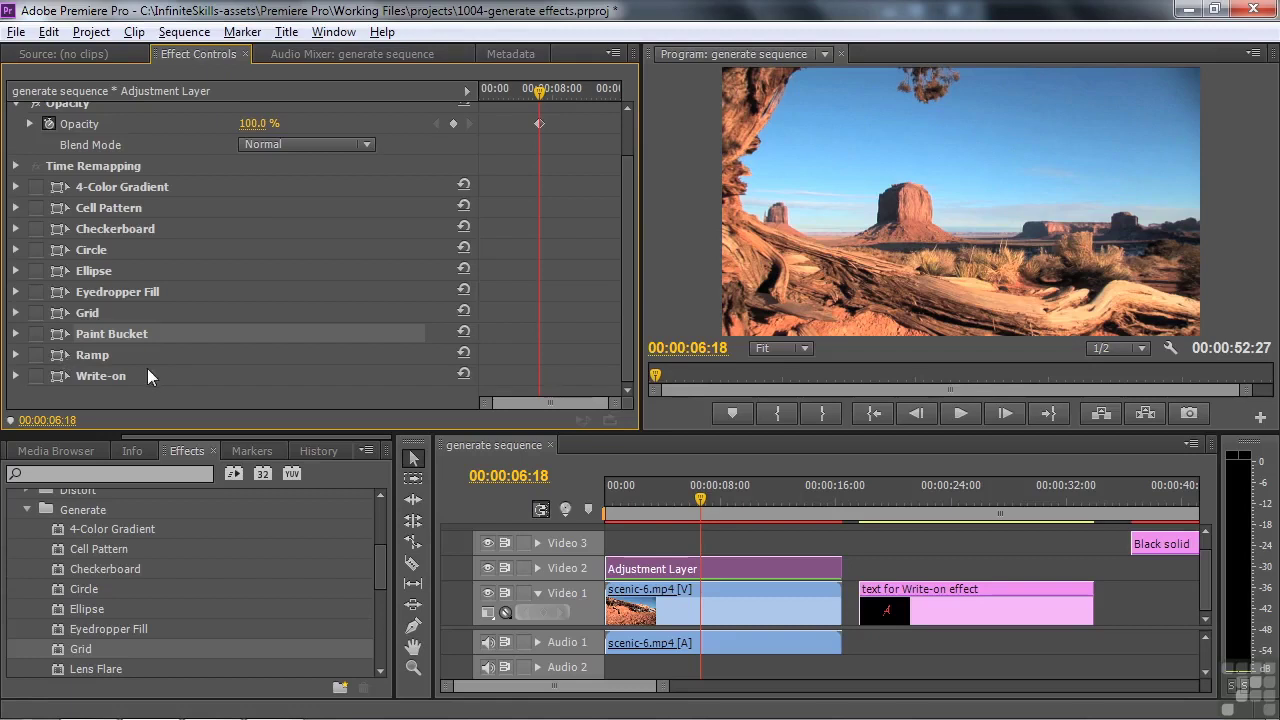
{"action": "left_click", "coordinate": [36, 355]}
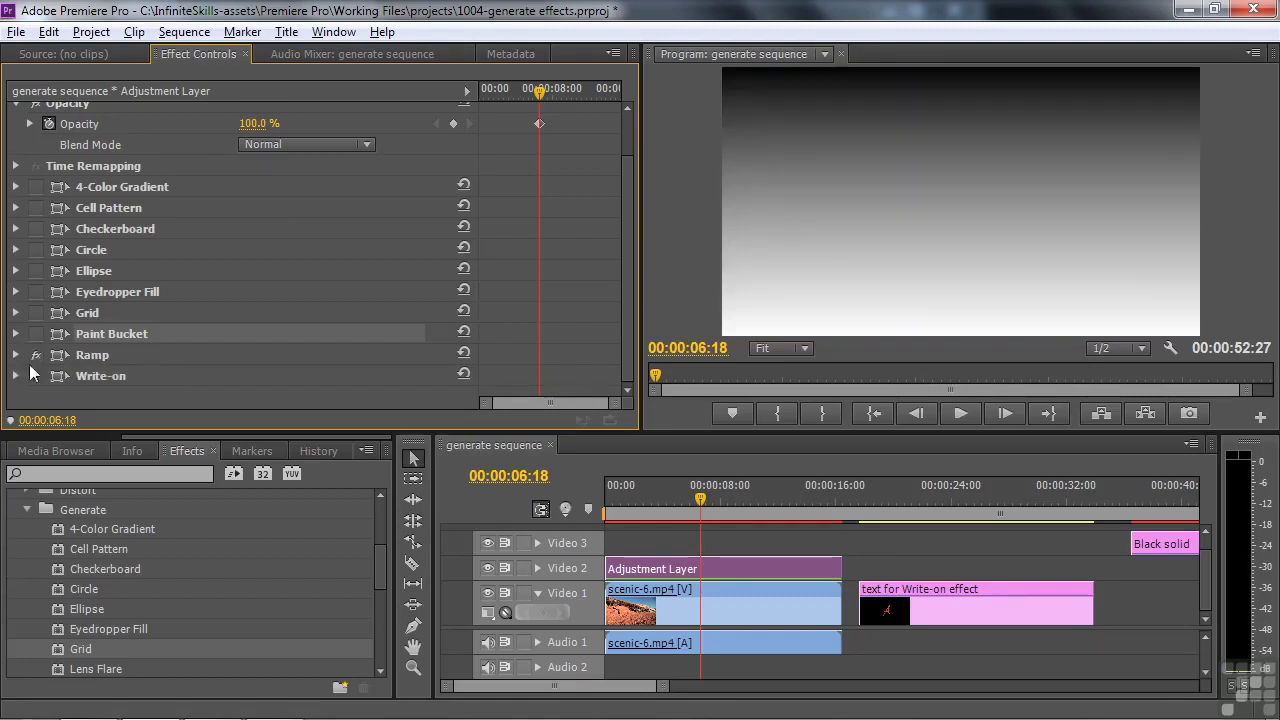
{"action": "left_click", "coordinate": [15, 355]}
{"action": "left_click_drag", "start_coordinate": [630, 295], "coordinate": [668, 374]}
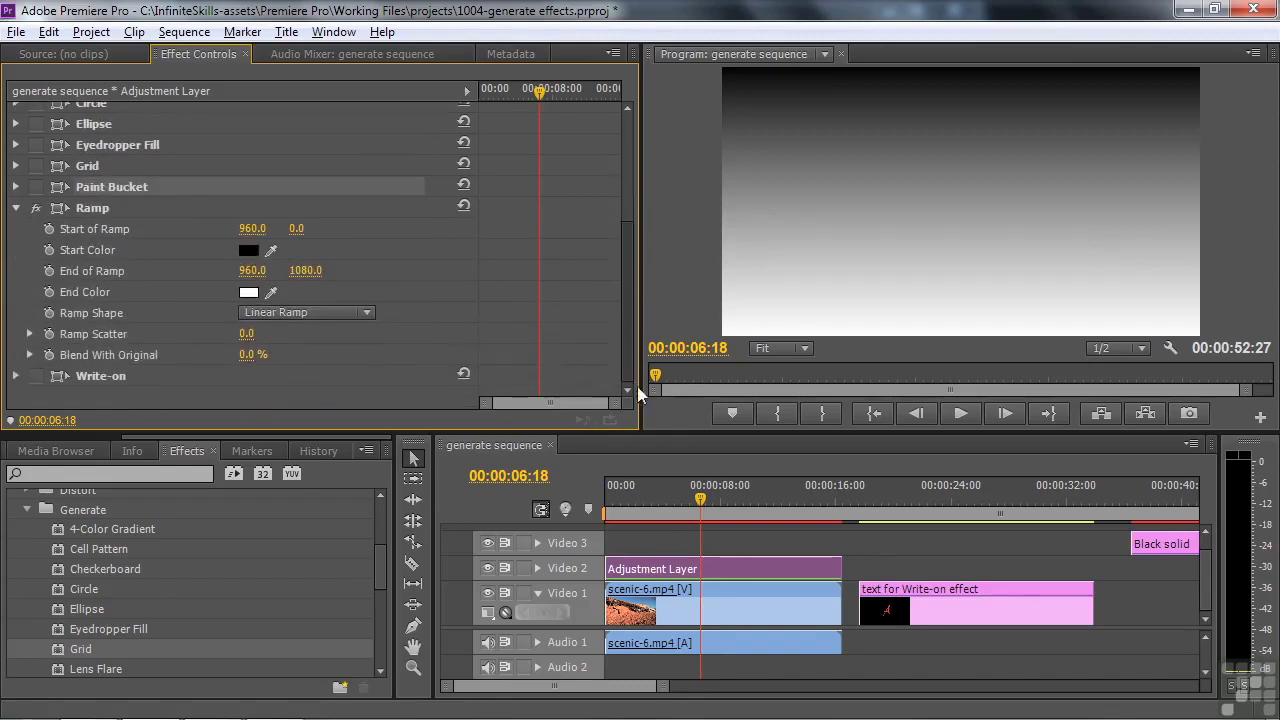
Step: Change the Ramp's Start Color to magenta purple
{"action": "left_click", "coordinate": [248, 251]}
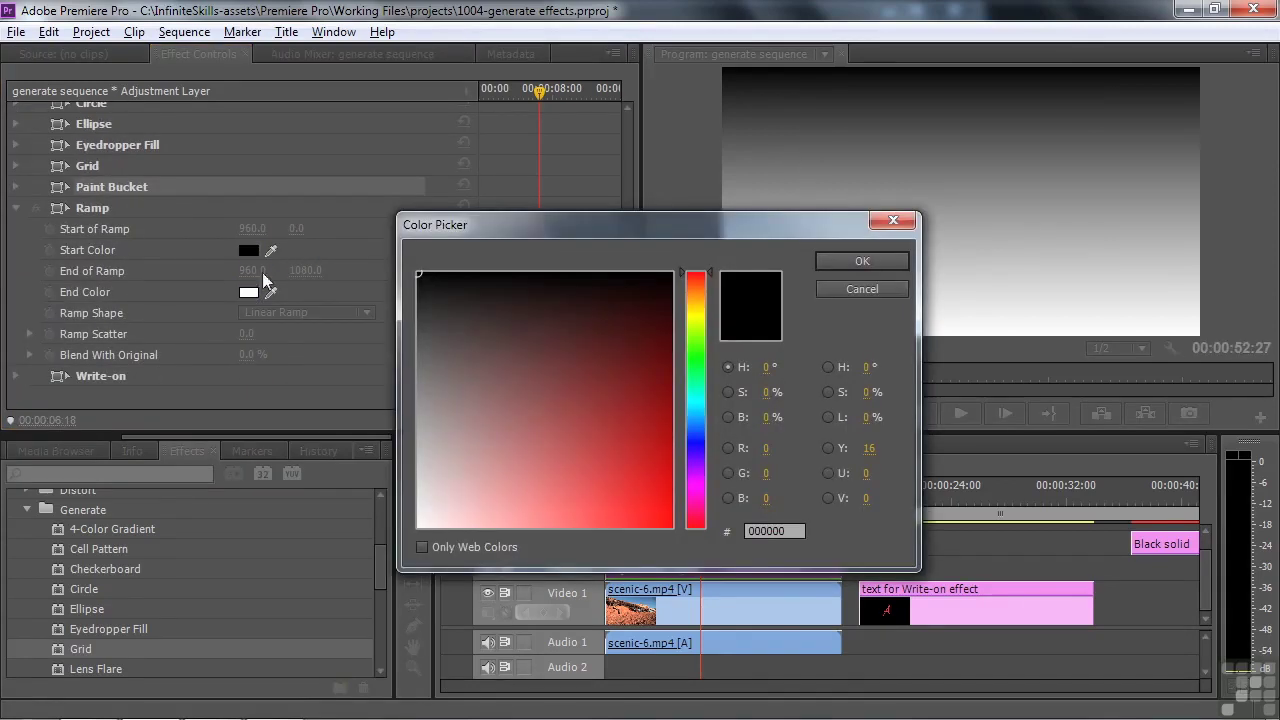
{"action": "left_click", "coordinate": [700, 488]}
{"action": "left_click", "coordinate": [629, 457]}
{"action": "left_click", "coordinate": [860, 263]}
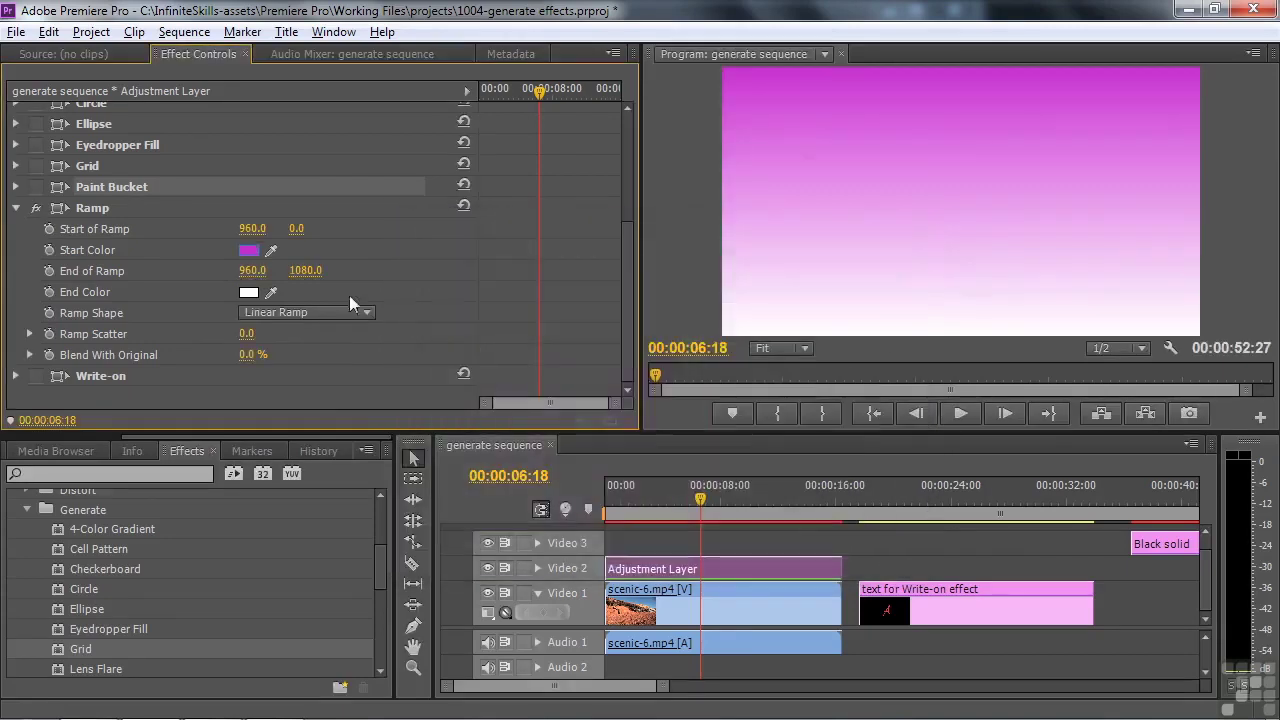
Step: Change the Ramp's End Color to olive green (777D13)
{"action": "left_click", "coordinate": [248, 292]}
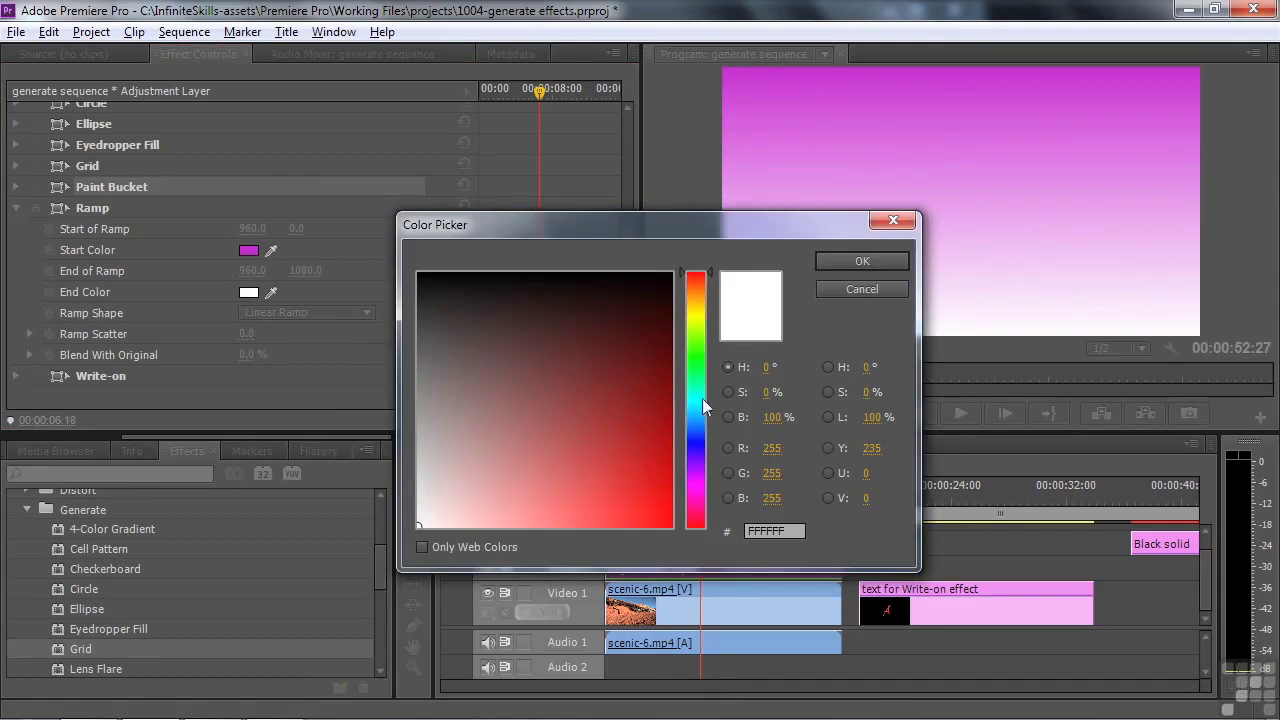
{"action": "left_click", "coordinate": [700, 317]}
{"action": "left_click", "coordinate": [633, 397]}
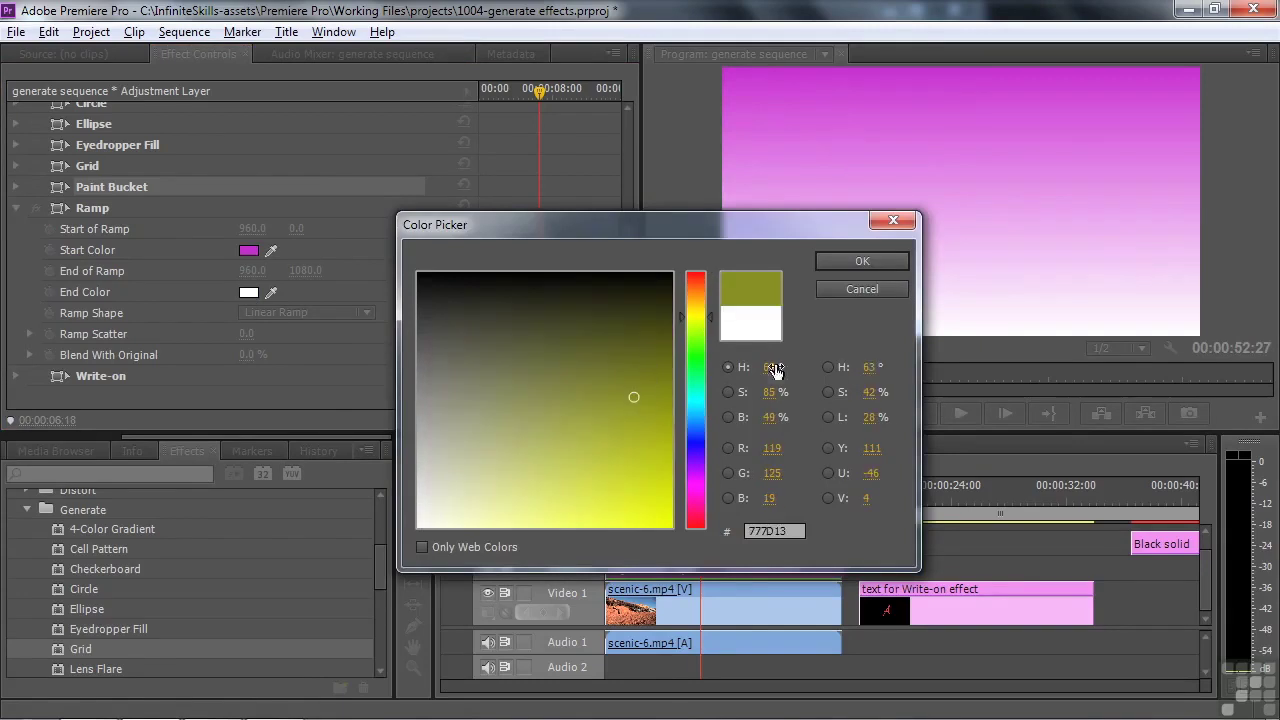
{"action": "left_click", "coordinate": [856, 263]}
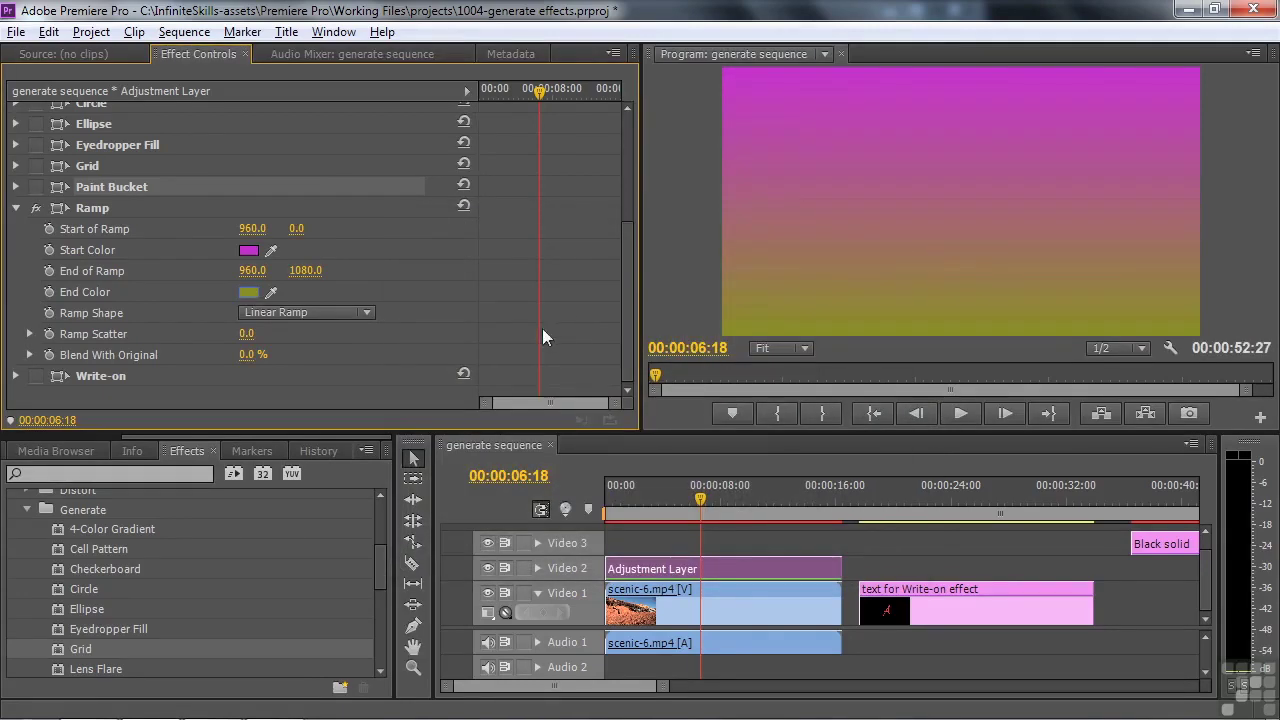
Step: Reposition the Ramp's start point to about 707, 333 and its end point to about 956, 1084 in the picture
{"action": "left_click", "coordinate": [60, 208]}
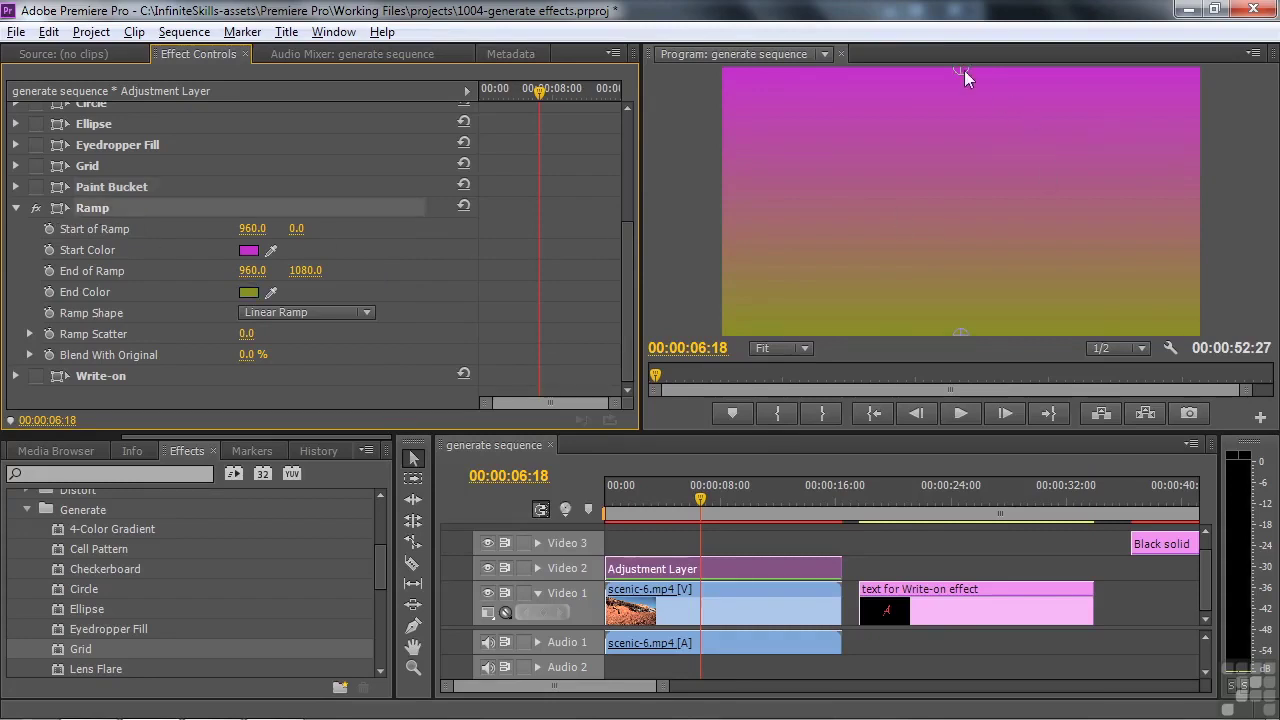
{"action": "mouse_move", "coordinate": [962, 70]}
{"action": "left_mouse_down"}
{"action": "mouse_move", "coordinate": [962, 245]}
{"action": "mouse_move", "coordinate": [960, 92]}
{"action": "left_mouse_up"}
{"action": "mouse_move", "coordinate": [961, 332]}
{"action": "left_mouse_down"}
{"action": "mouse_move", "coordinate": [958, 202]}
{"action": "mouse_move", "coordinate": [960, 337]}
{"action": "left_mouse_up"}
{"action": "left_click_drag", "start_coordinate": [958, 102], "coordinate": [898, 150]}
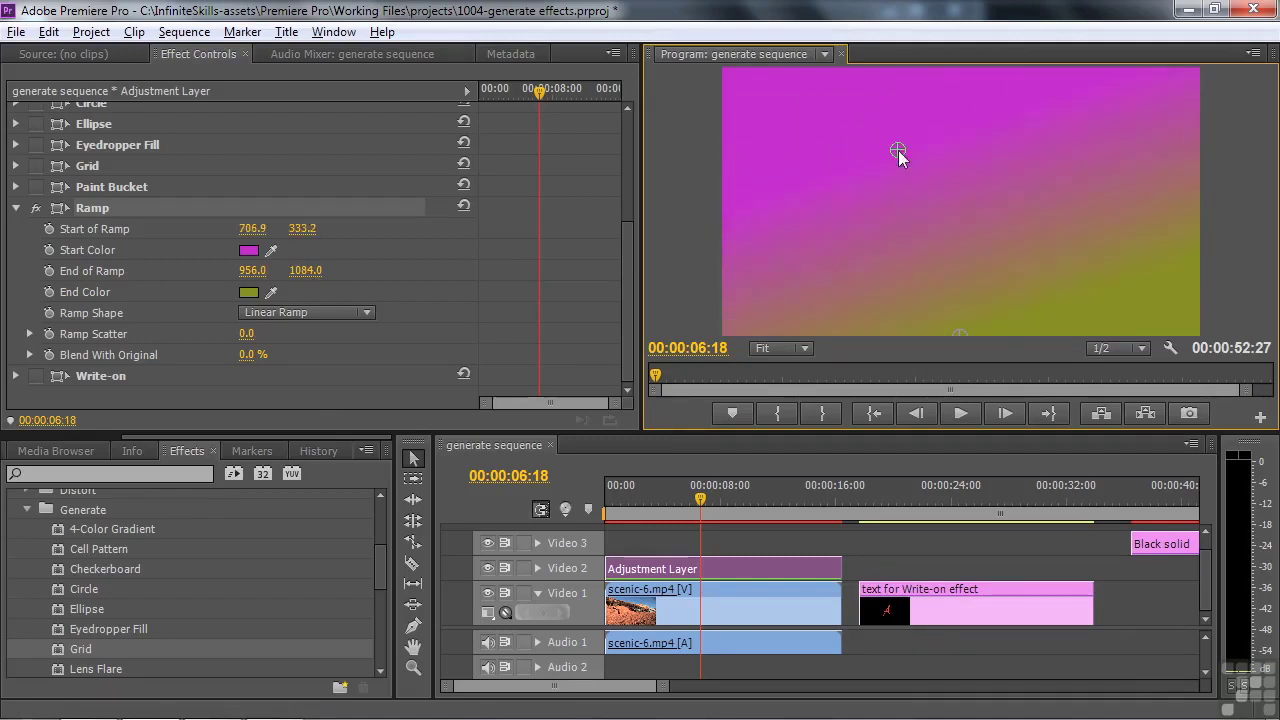
Step: Make the Ramp a Radial Ramp, move its start point to about 819, 357, and try out Blend With Original
{"action": "left_click", "coordinate": [367, 312]}
{"action": "left_click", "coordinate": [344, 356]}
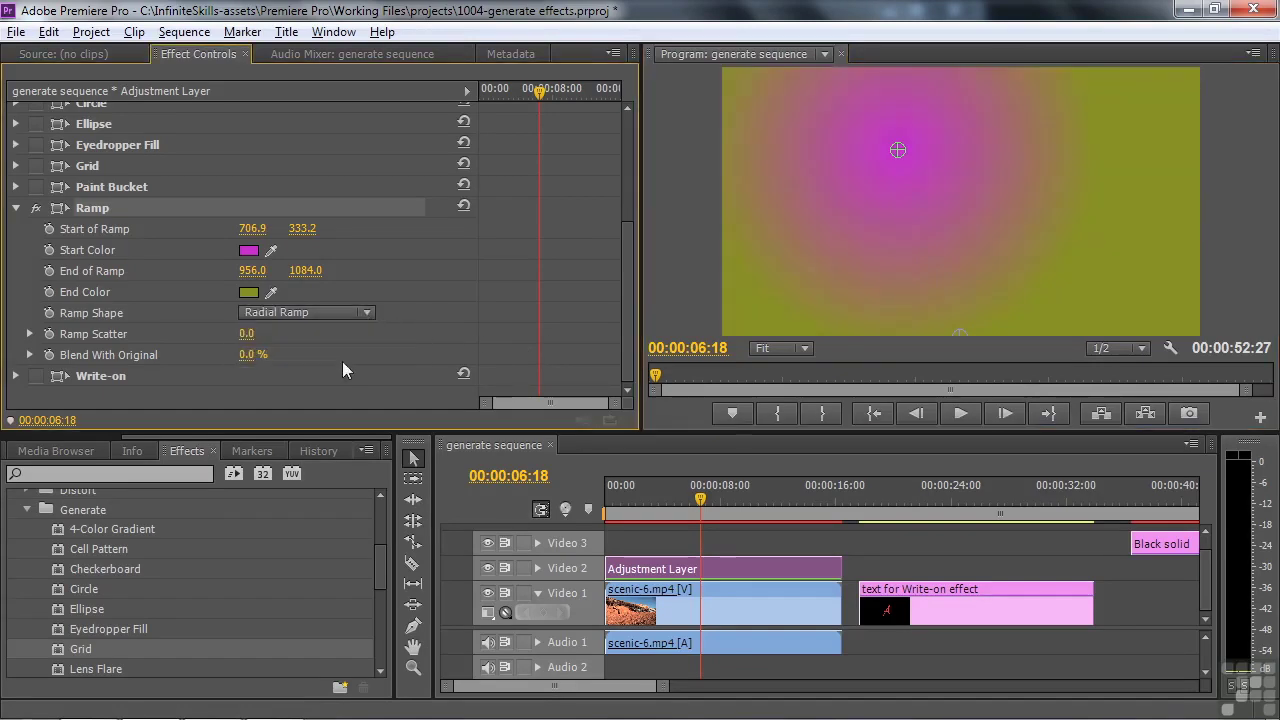
{"action": "left_click_drag", "start_coordinate": [898, 151], "coordinate": [926, 156]}
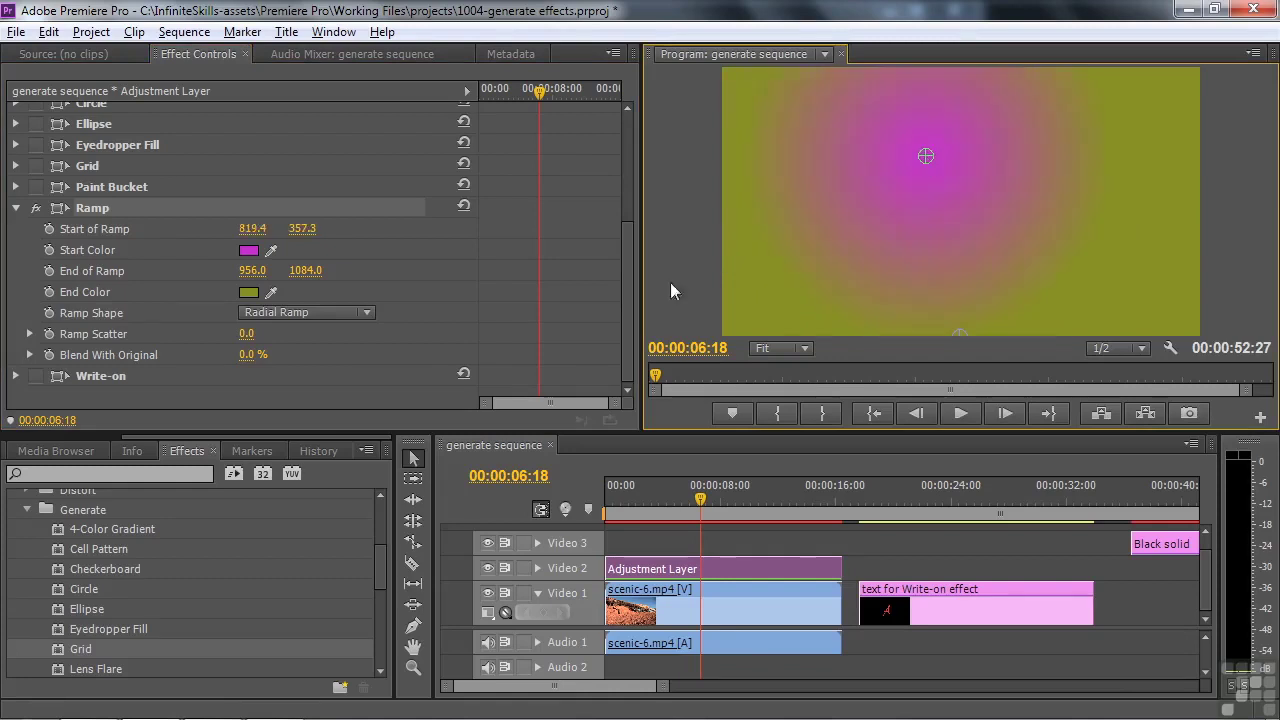
{"action": "mouse_move", "coordinate": [248, 355]}
{"action": "left_mouse_down"}
{"action": "mouse_move", "coordinate": [350, 355]}
{"action": "mouse_move", "coordinate": [250, 355]}
{"action": "left_mouse_up"}
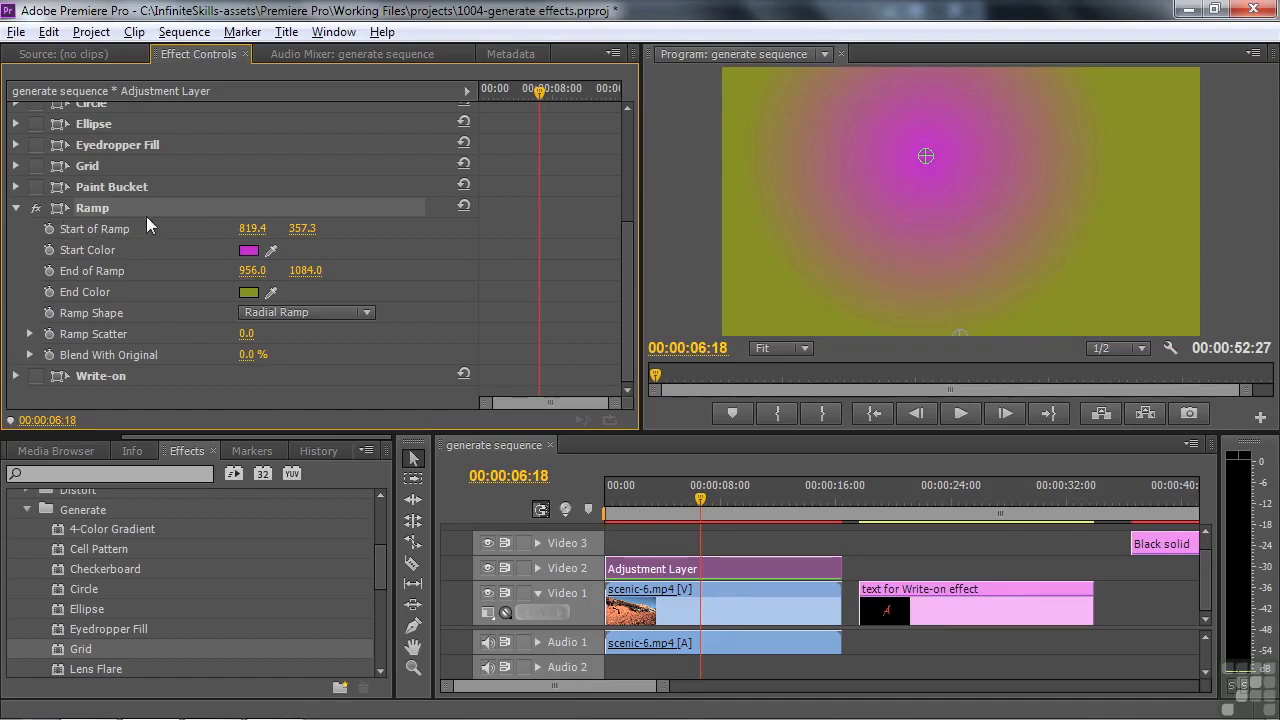
Step: Set the Adjustment Layer's Blend Mode to Multiply, and move the Ramp's start to about 735, 606 and end to about 1237, 727
{"action": "left_click_drag", "start_coordinate": [623, 343], "coordinate": [615, 161]}
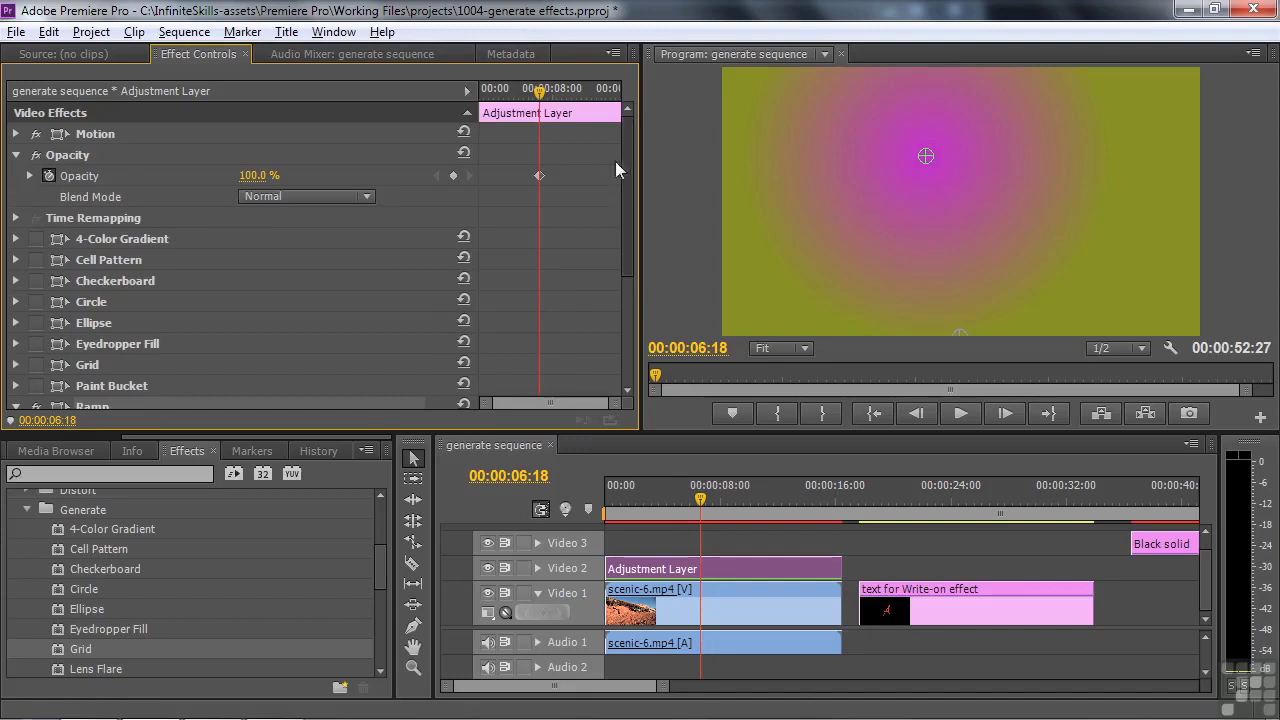
{"action": "left_click", "coordinate": [369, 196]}
{"action": "left_click", "coordinate": [446, 163]}
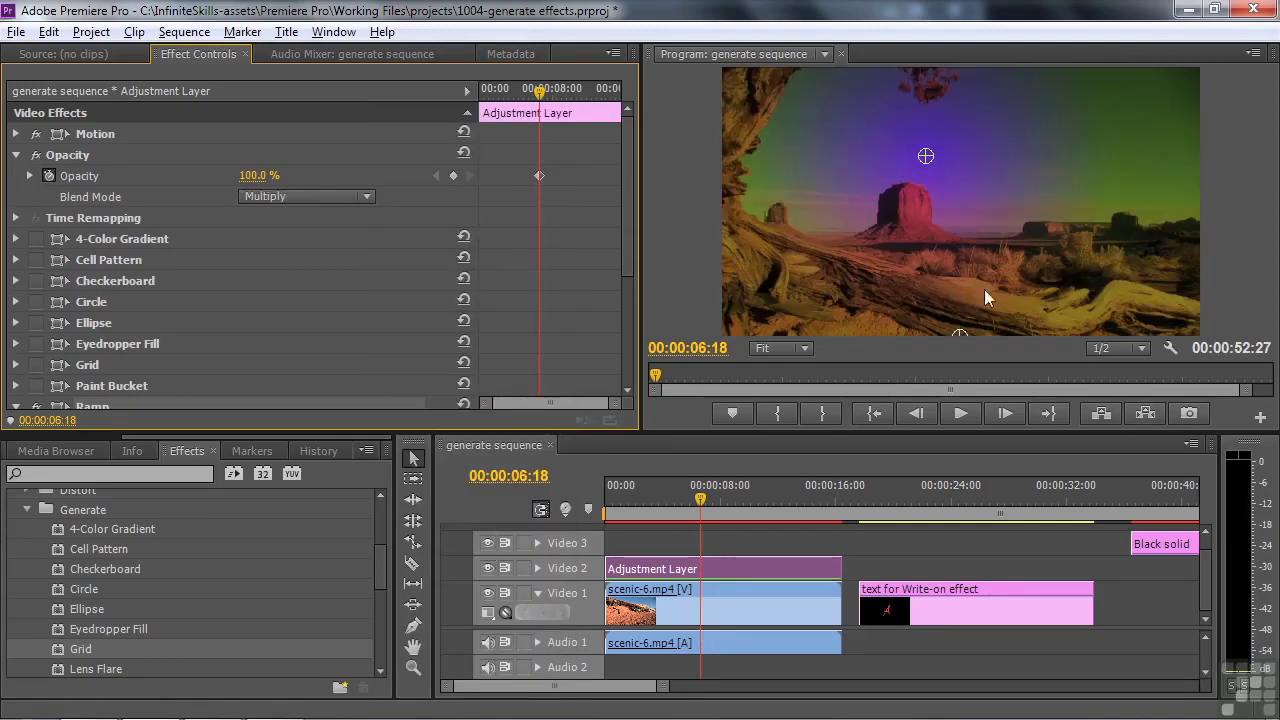
{"action": "left_click_drag", "start_coordinate": [920, 160], "coordinate": [899, 224]}
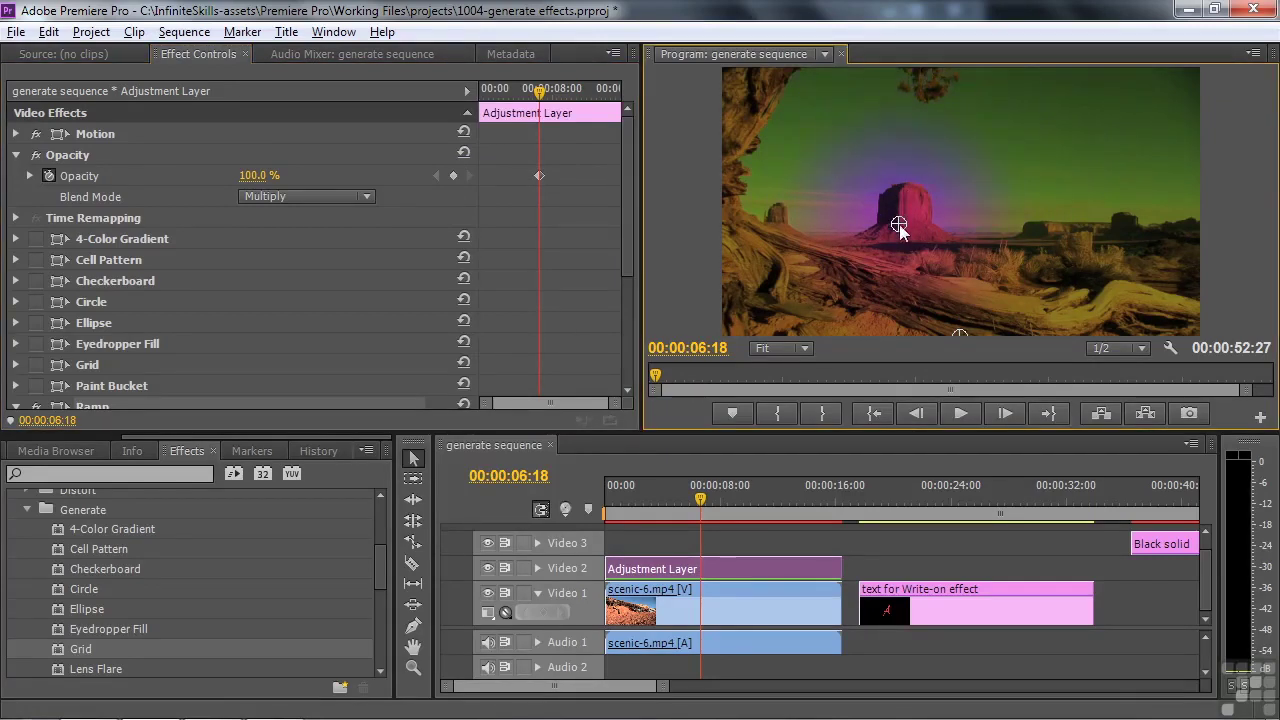
Step: Turn off the Ramp effect on the Adjustment Layer and collapse its settings
{"action": "scroll", "coordinate": [300, 250], "scroll_direction": "down", "scroll_amount": 5}
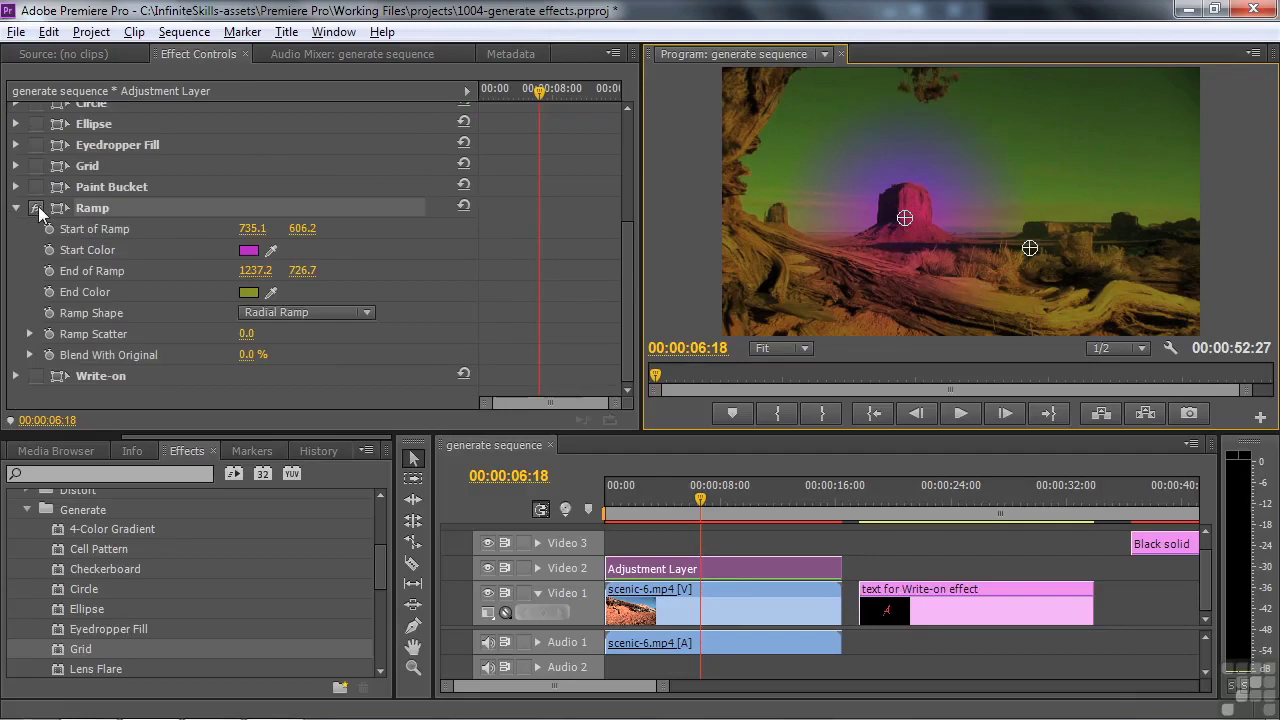
{"action": "left_click", "coordinate": [36, 208]}
{"action": "left_click", "coordinate": [14, 209]}
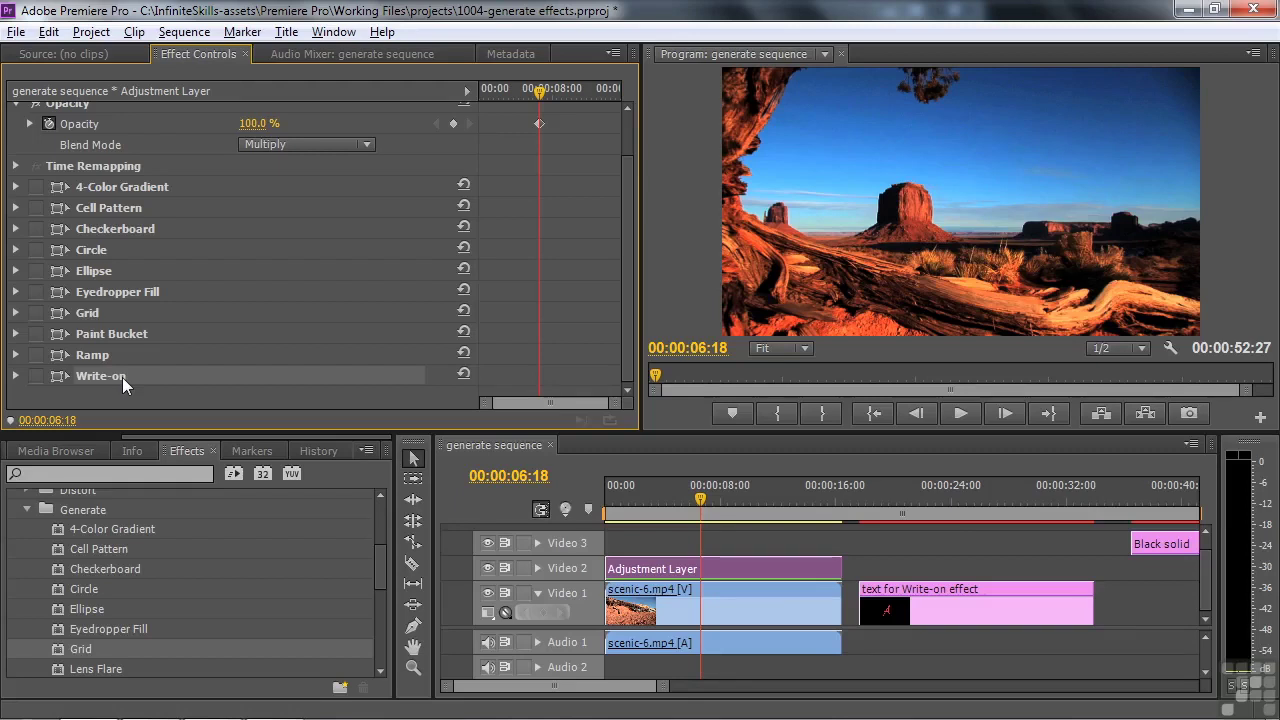
Step: Select the text for Write-on effect clip on Video 1 and place the playhead within it at 00:00:18:22
{"action": "left_click", "coordinate": [943, 606]}
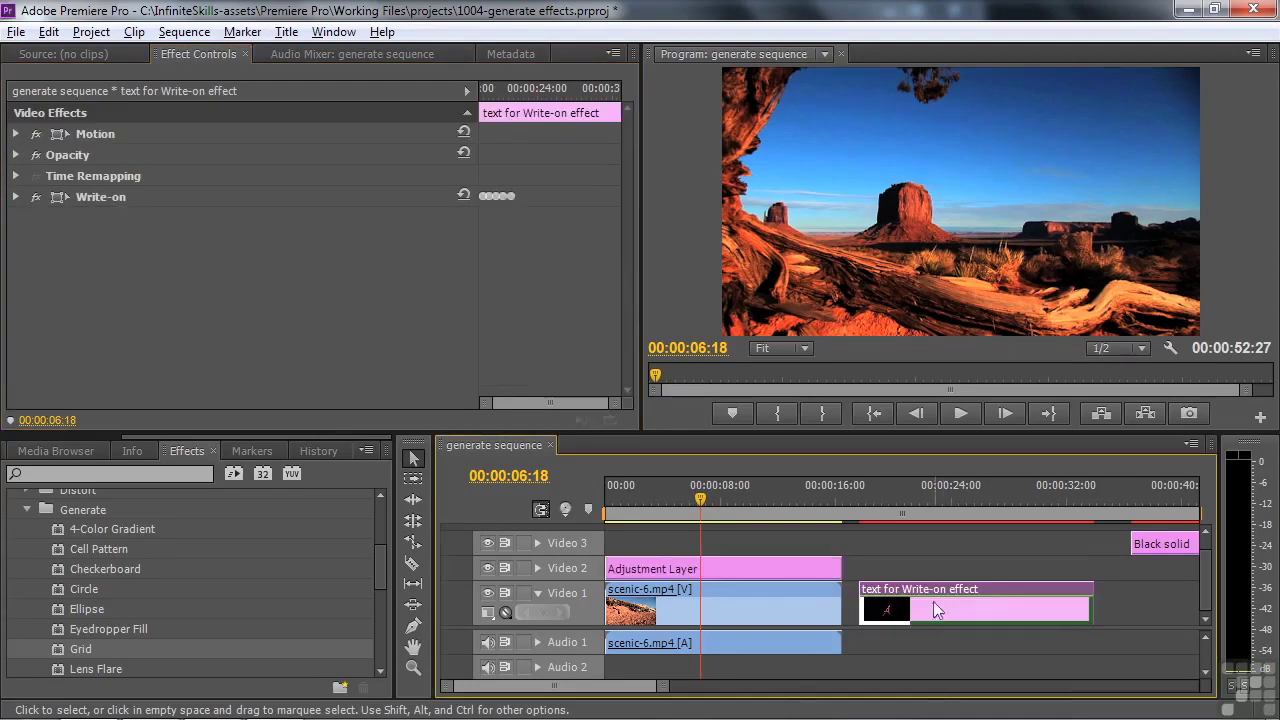
{"action": "left_click", "coordinate": [875, 508]}
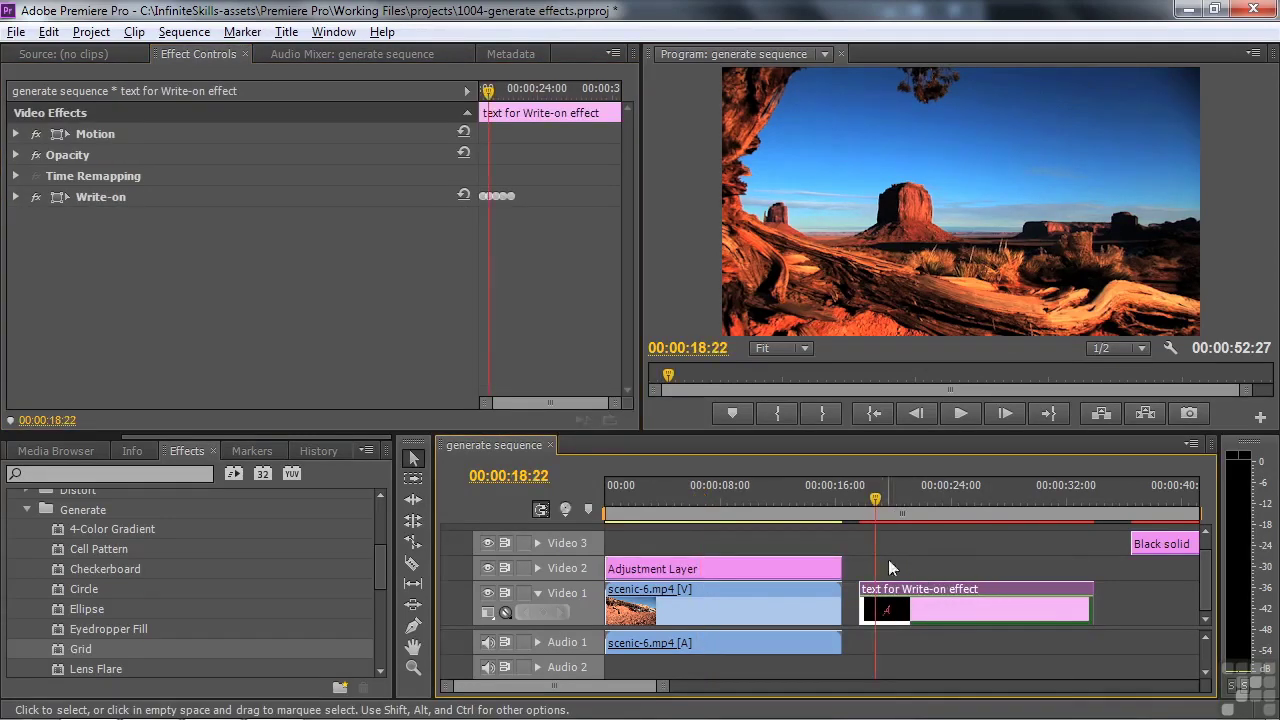
Step: Turn off the Write-on effect on the text clip and expand its settings with the playhead at 00:00:18:07
{"action": "left_click", "coordinate": [36, 197]}
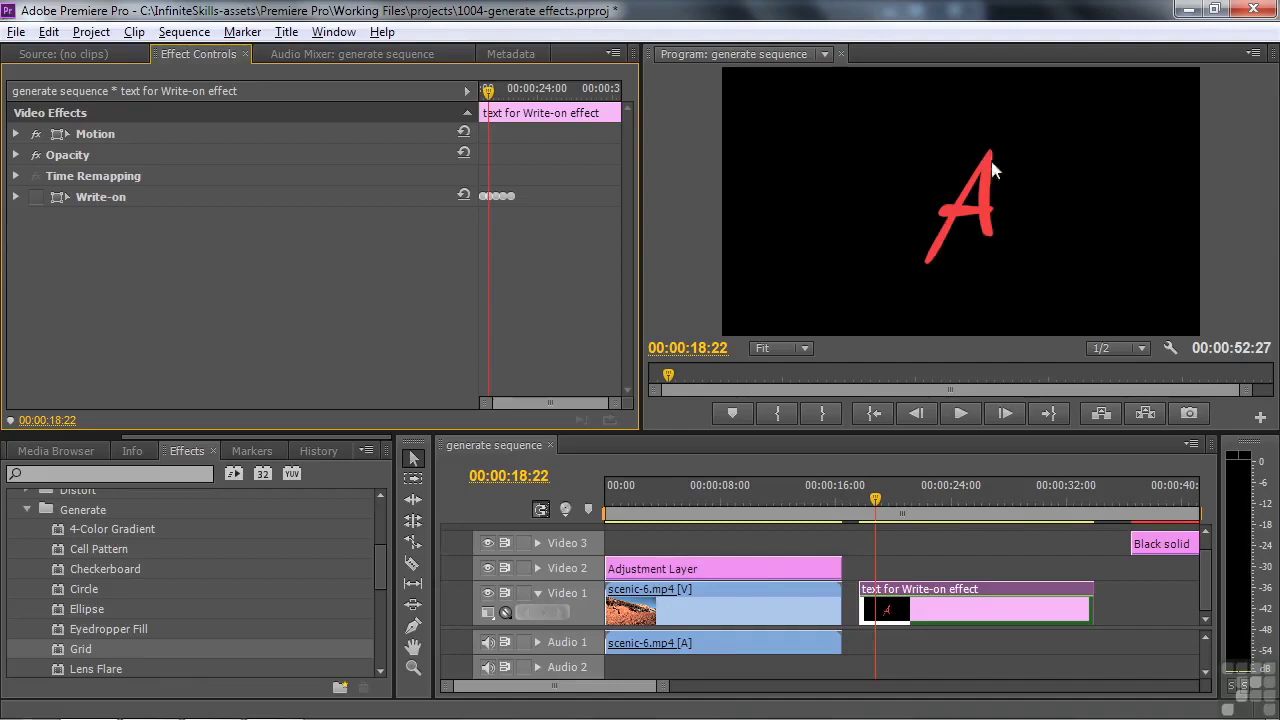
{"action": "left_click", "coordinate": [705, 500]}
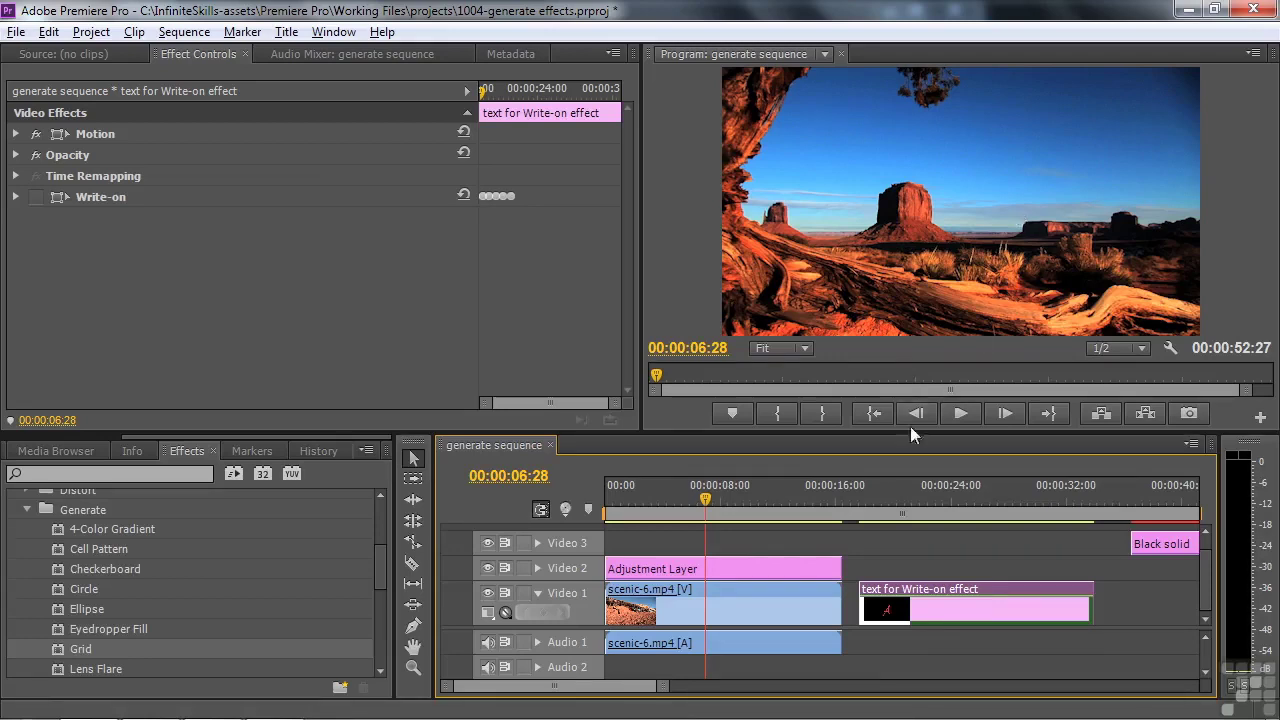
{"action": "left_click", "coordinate": [869, 492]}
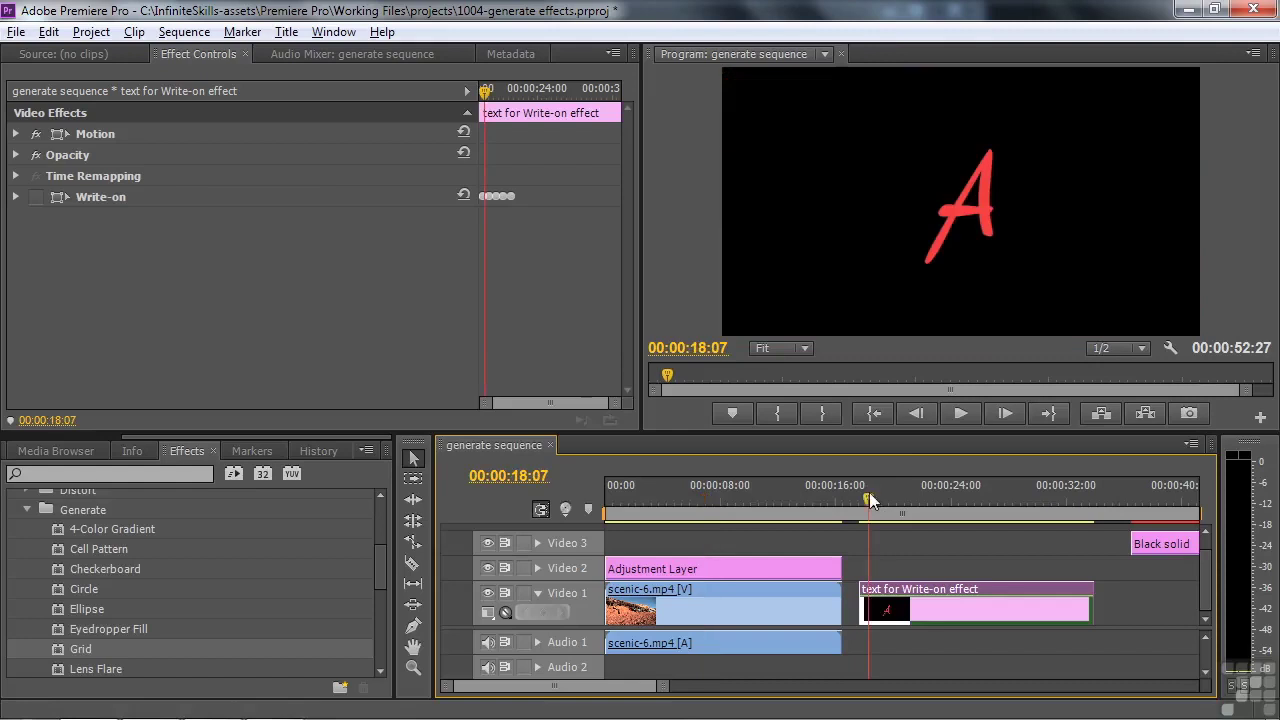
{"action": "left_click", "coordinate": [15, 198]}
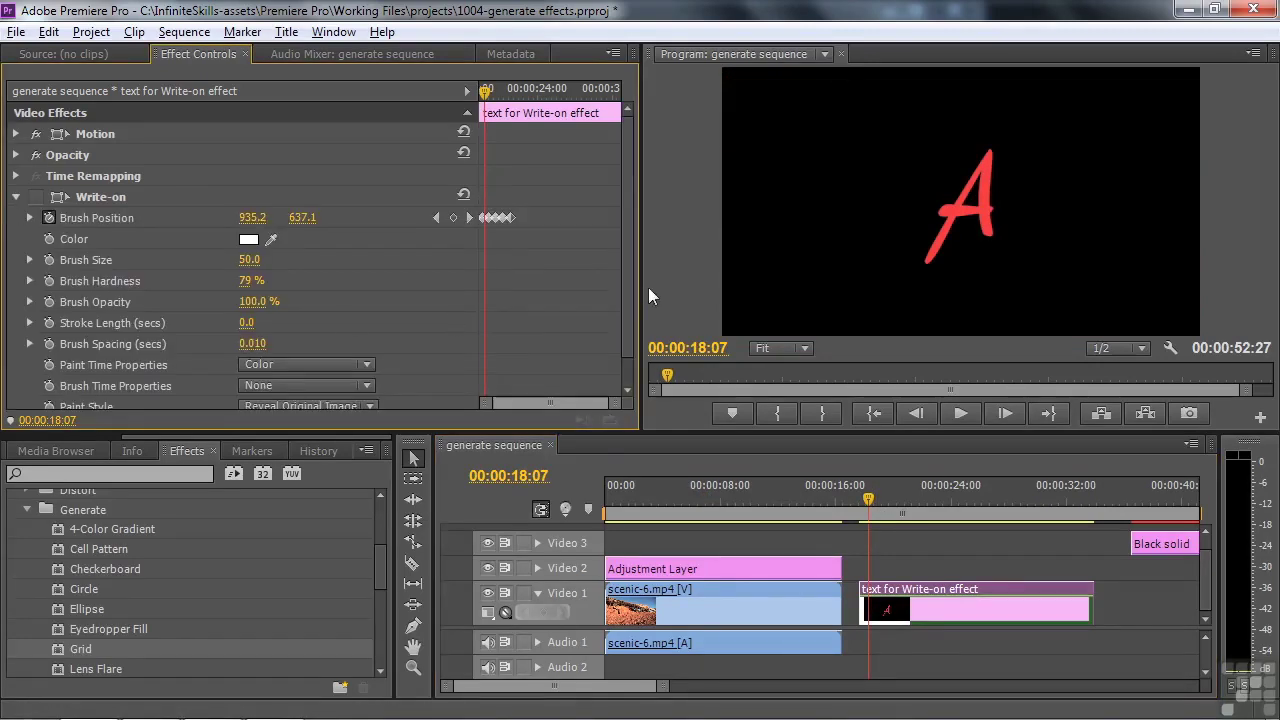
{"action": "scroll", "coordinate": [625, 303], "scroll_direction": "down", "scroll_amount": 1}
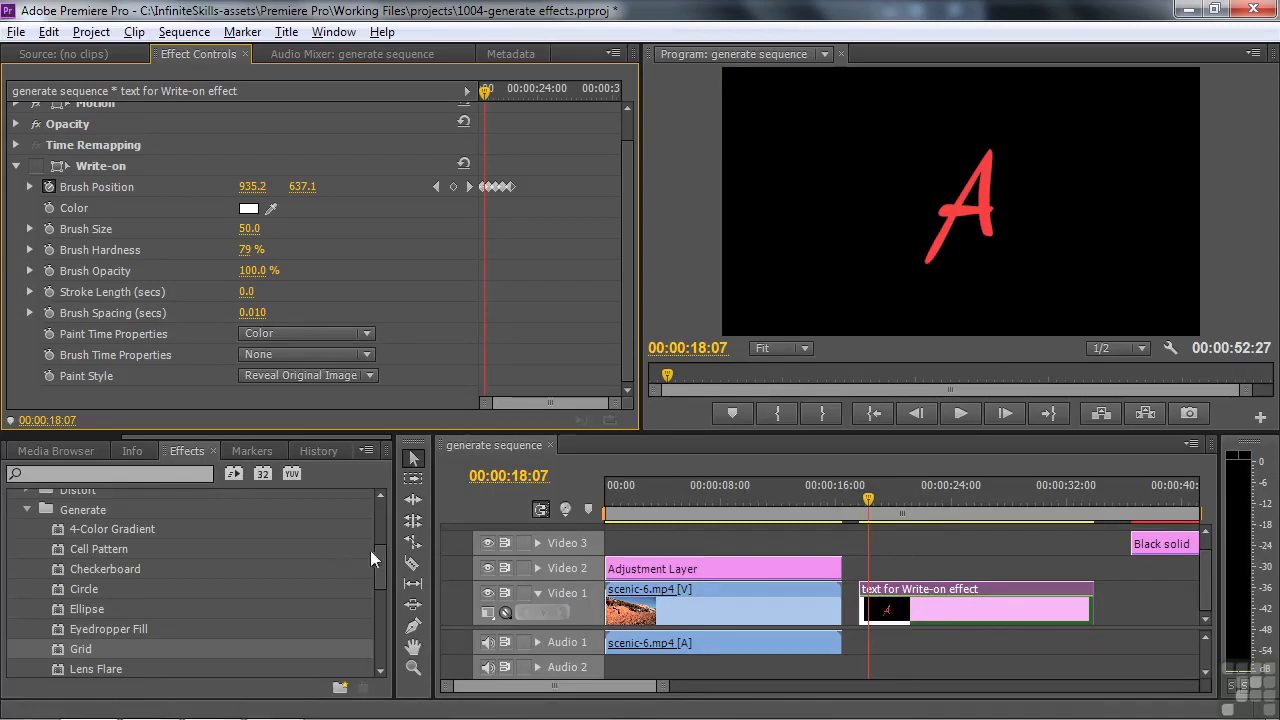
Step: Import the rendered MPEG preview from the 1004-generate effects.PRV folder, inside Adobe Premiere Pro Preview Files under projects, into the project
{"action": "left_click_drag", "start_coordinate": [139, 440], "coordinate": [48, 449]}
{"action": "left_click", "coordinate": [48, 449]}
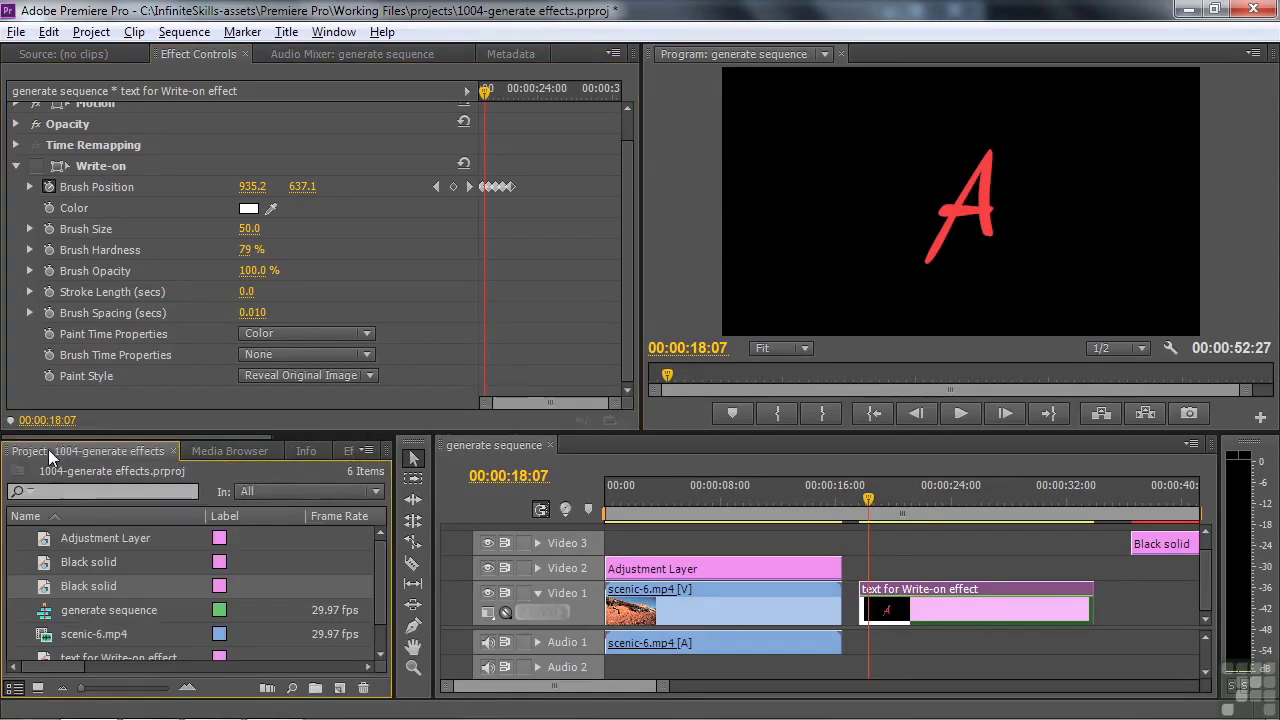
{"action": "key", "text": "ctrl+i"}
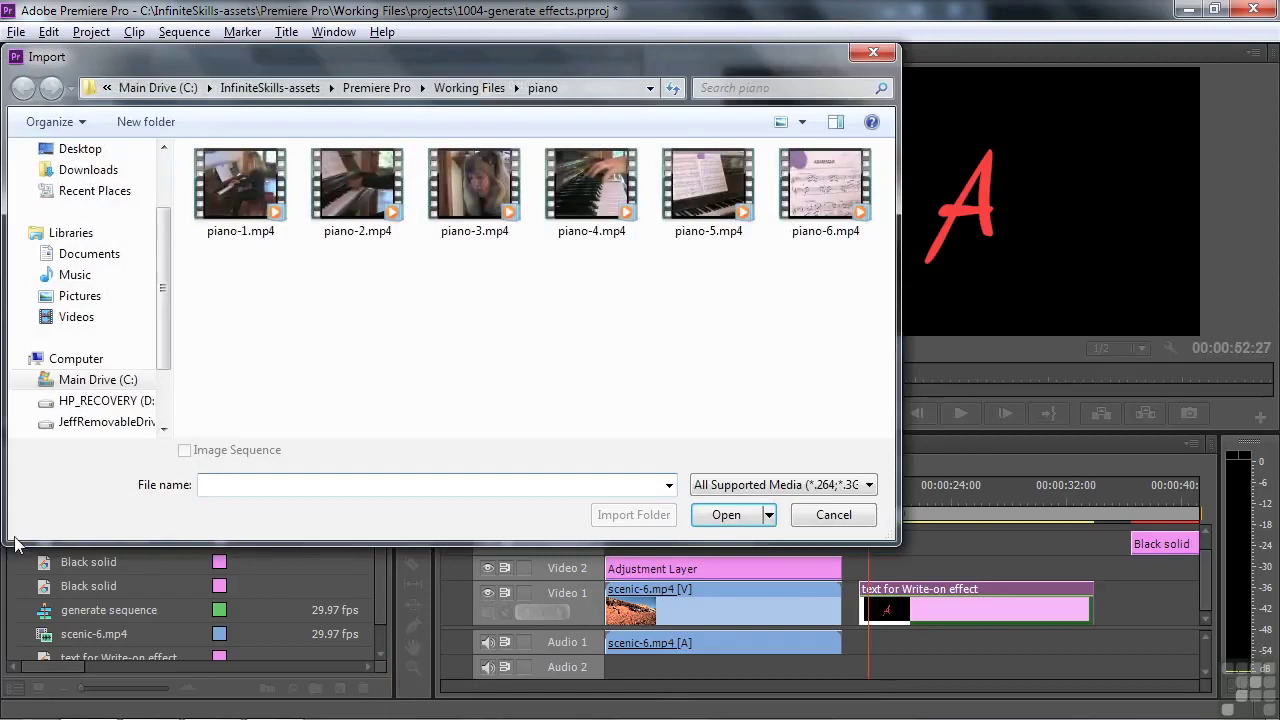
{"action": "left_click", "coordinate": [469, 88]}
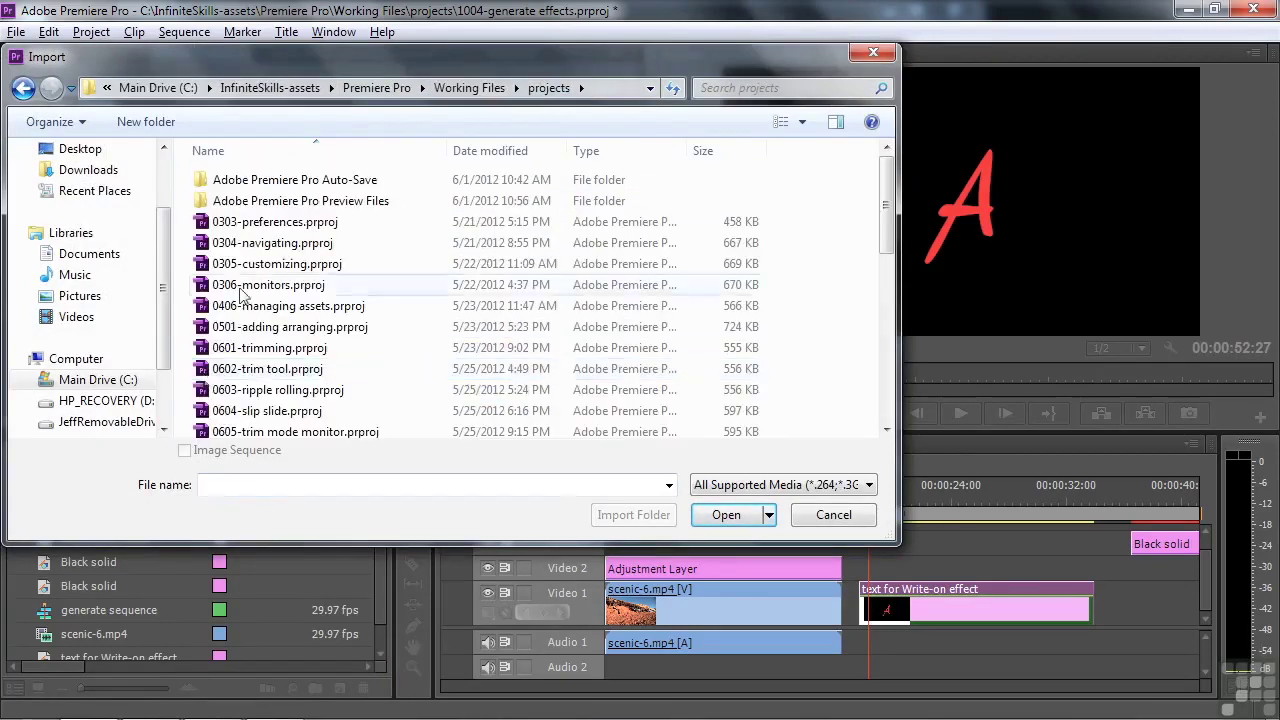
{"action": "double_click", "coordinate": [212, 203]}
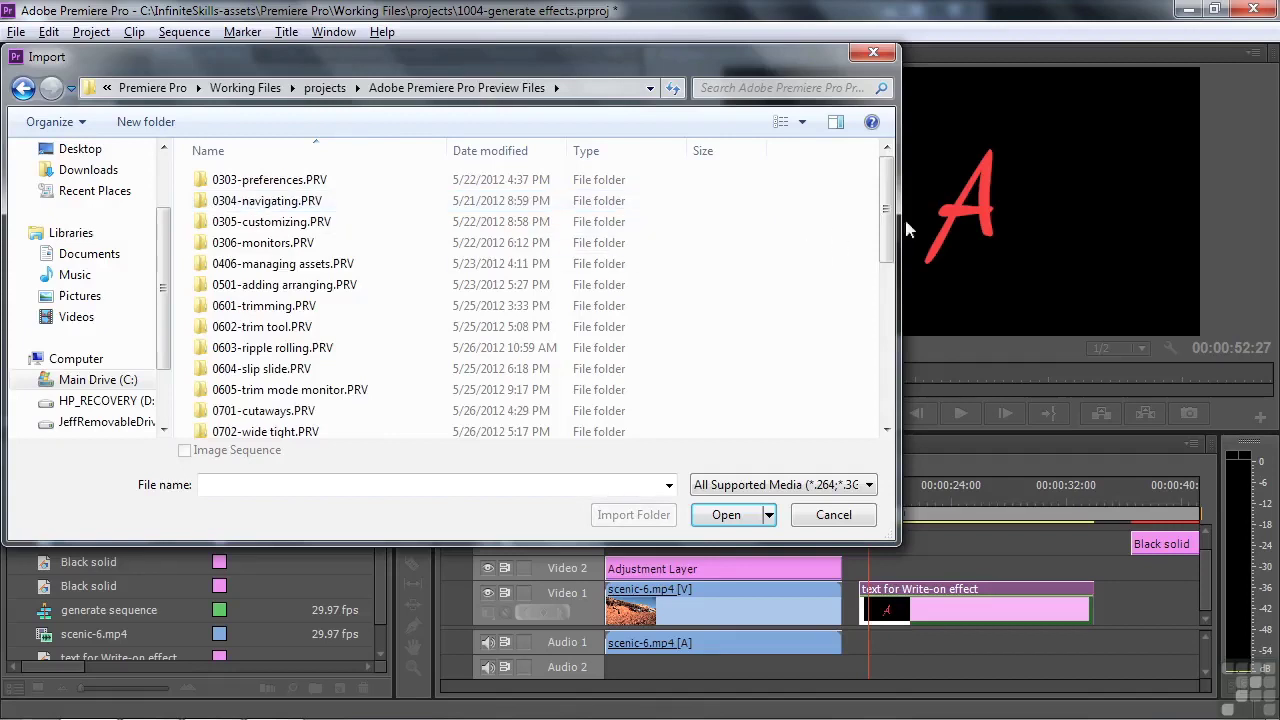
{"action": "left_click_drag", "start_coordinate": [886, 216], "coordinate": [896, 407]}
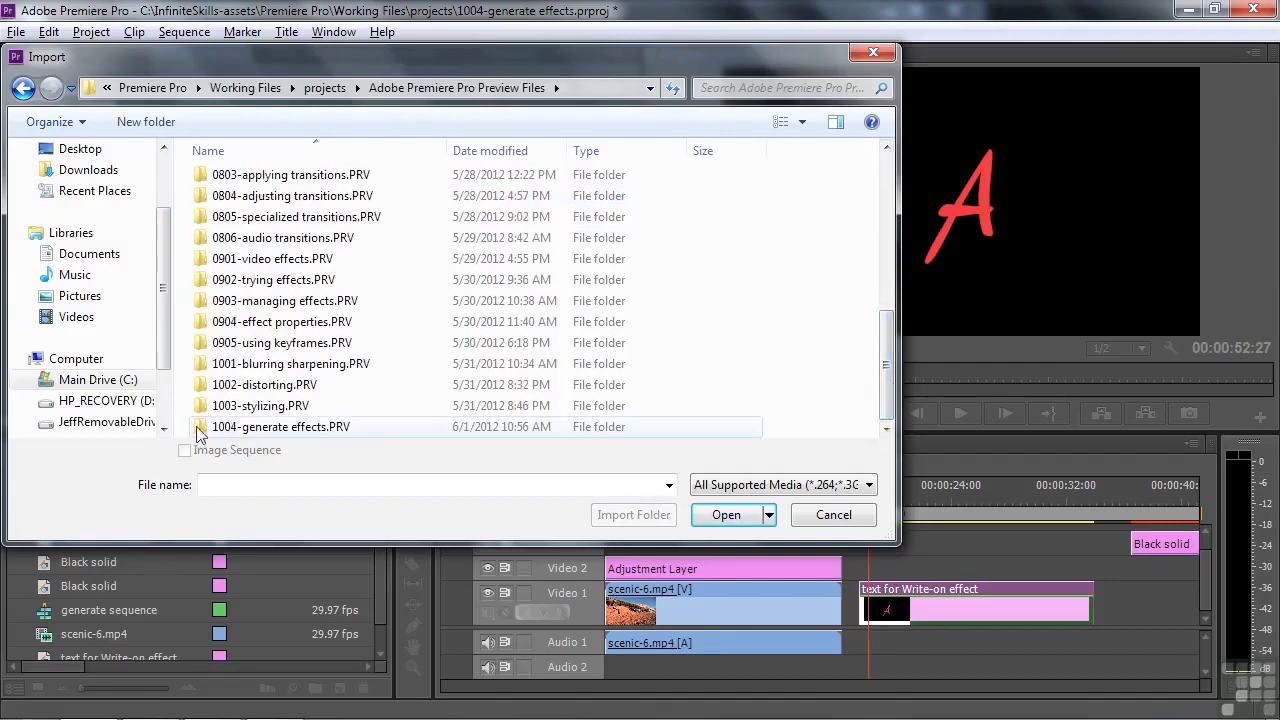
{"action": "double_click", "coordinate": [230, 427]}
{"action": "double_click", "coordinate": [365, 213]}
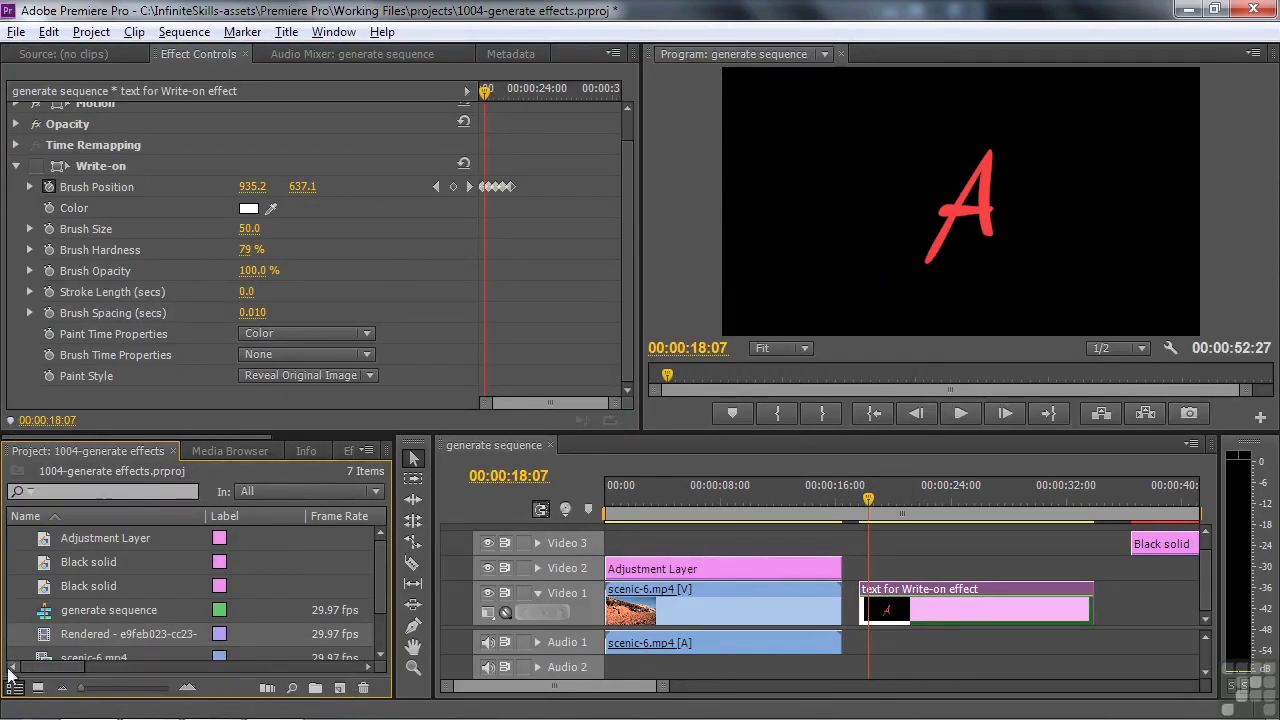
Step: Open the imported rendered clip in the Source Monitor and play its handwriting animation twice, rewinding to about 00:00:38:22 for the second playback
{"action": "double_click", "coordinate": [45, 637]}
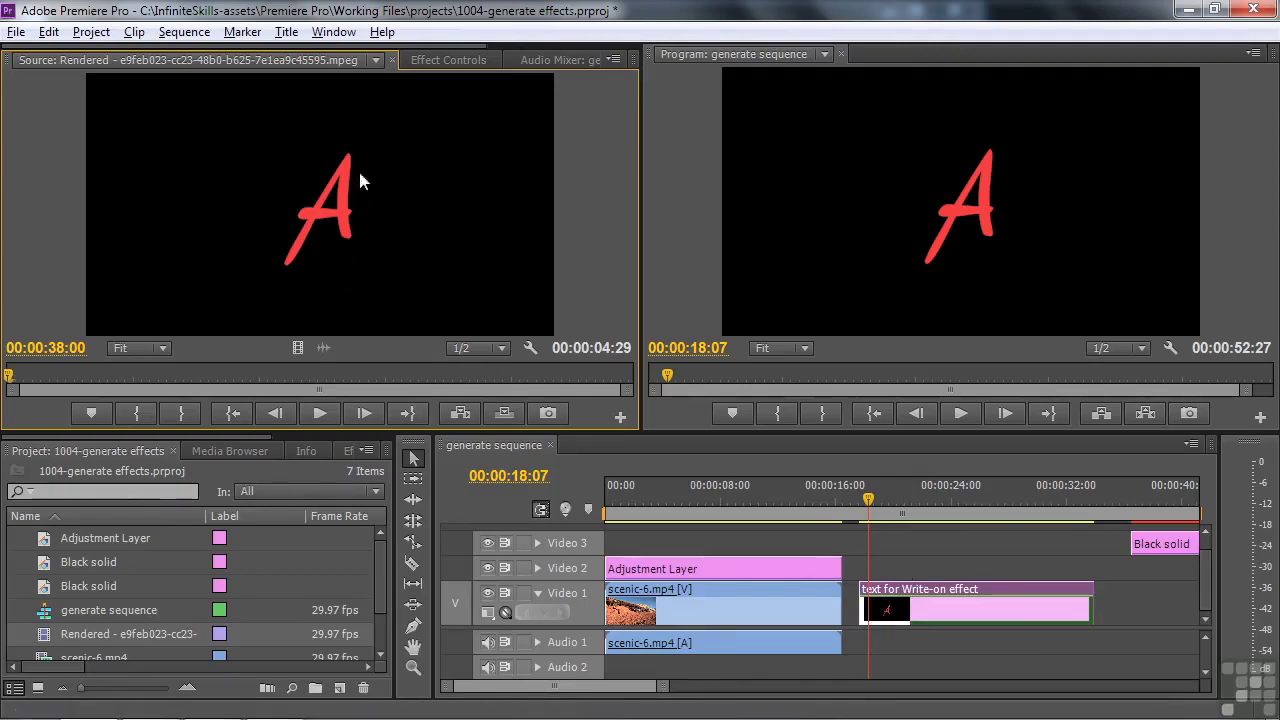
{"action": "left_click", "coordinate": [319, 413]}
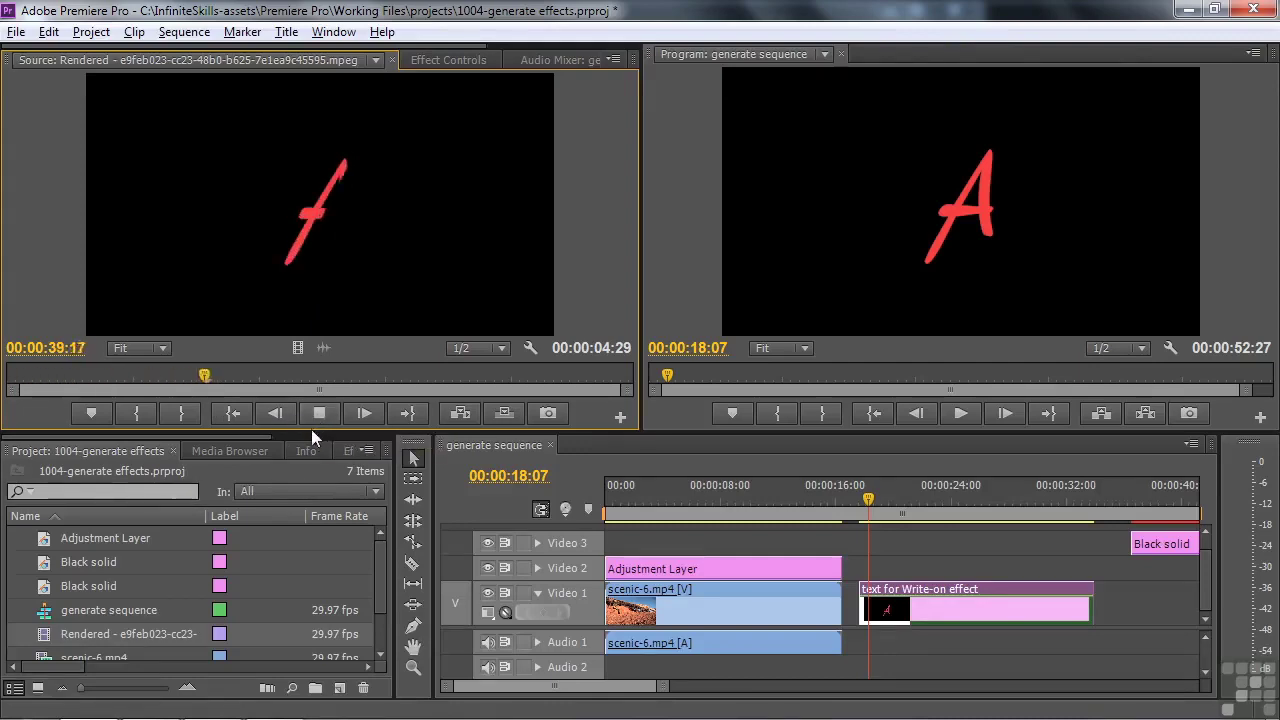
{"action": "left_click", "coordinate": [328, 411]}
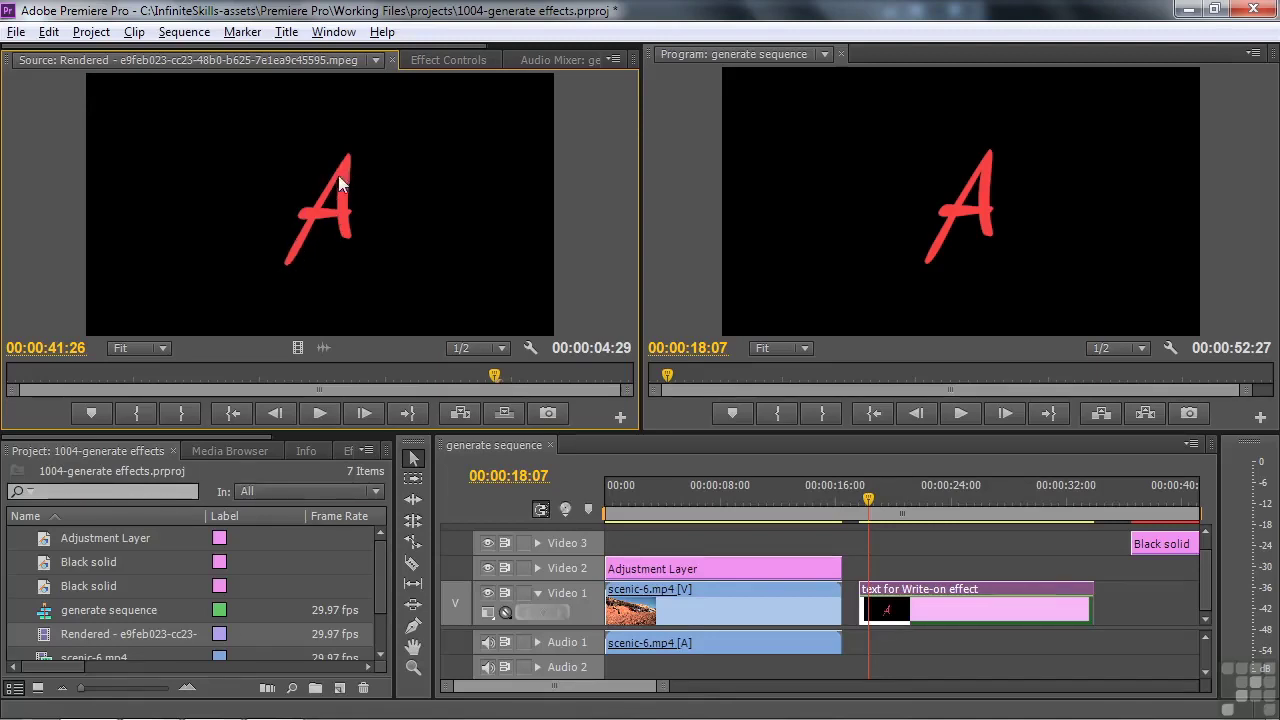
{"action": "left_click_drag", "start_coordinate": [493, 372], "coordinate": [110, 398]}
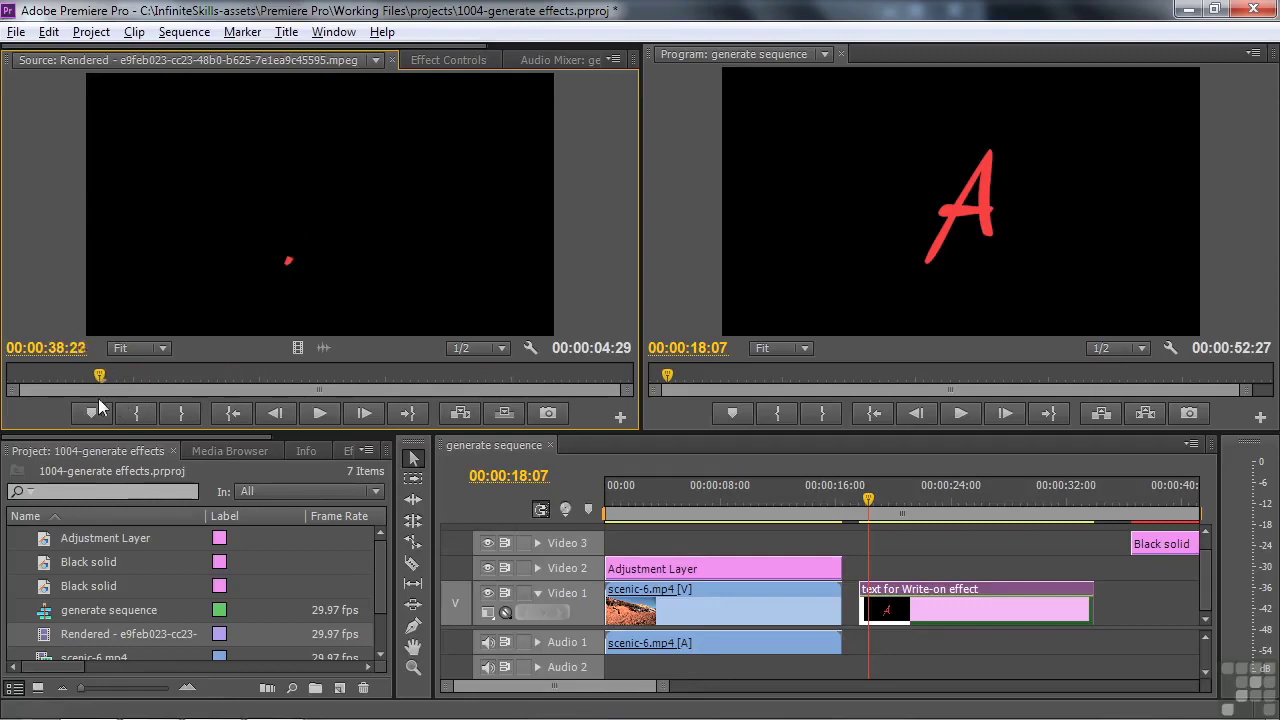
{"action": "key", "text": "space"}
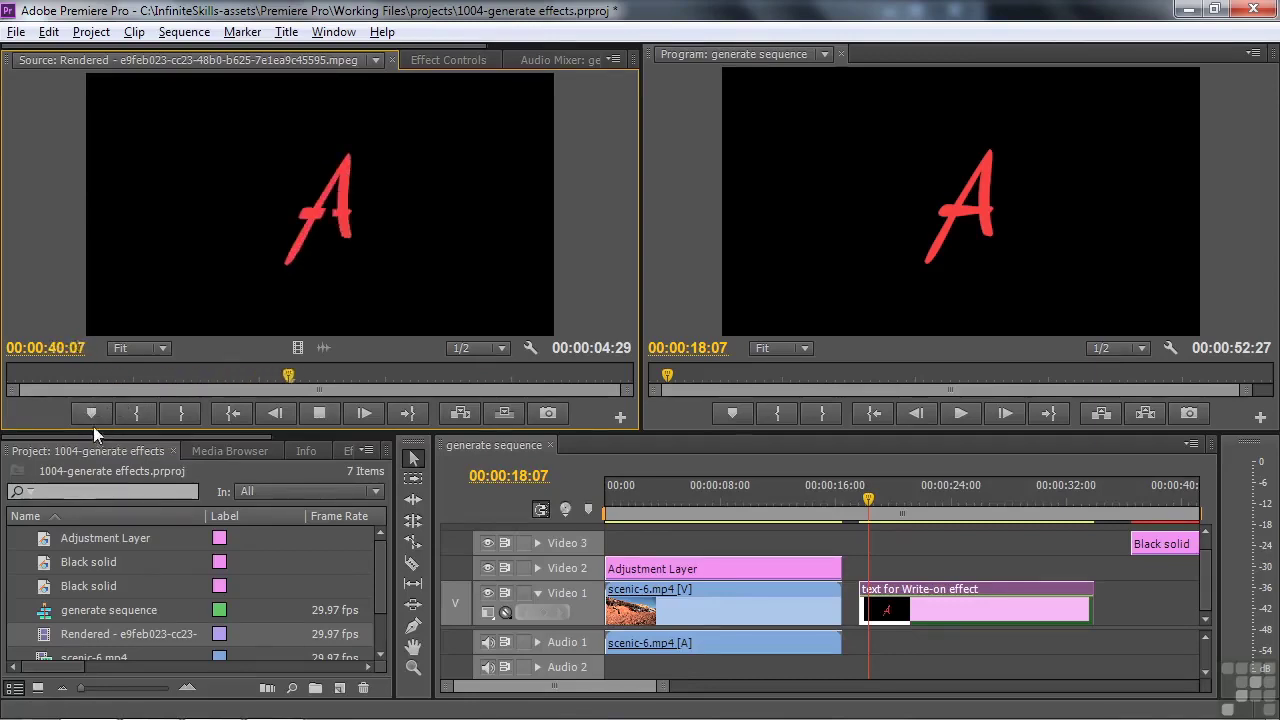
{"action": "key", "text": "space"}
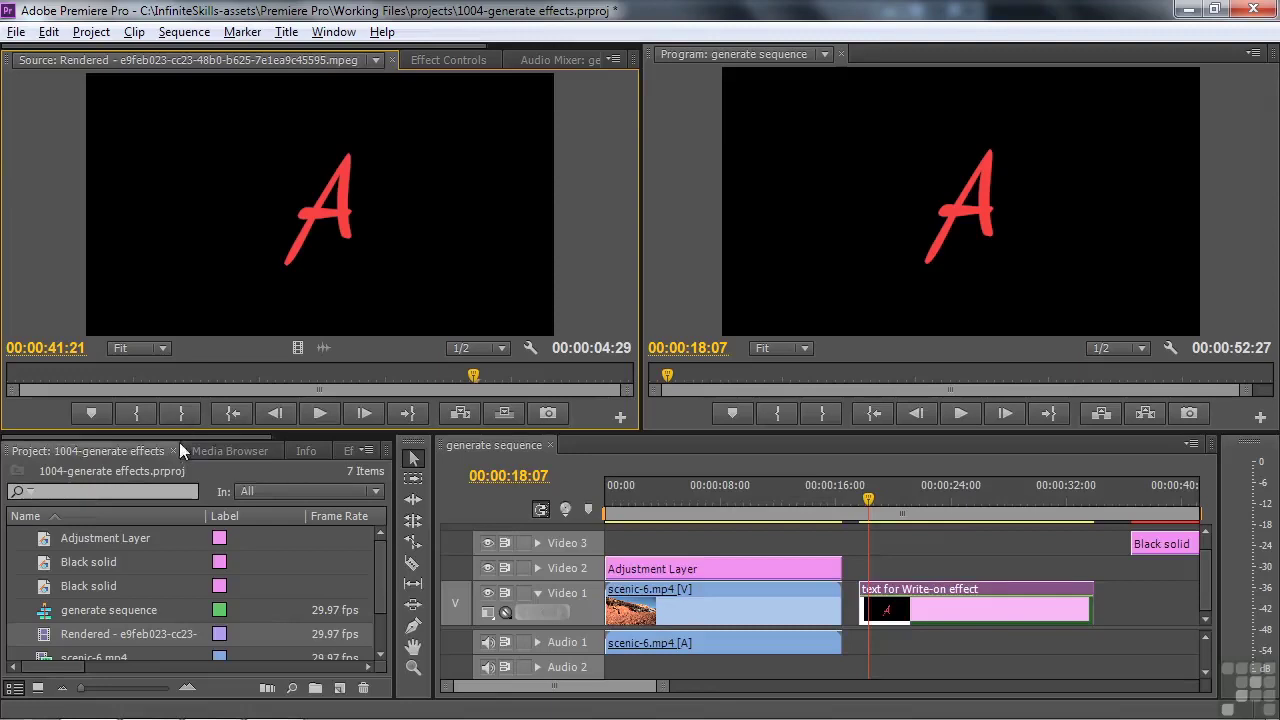
Step: Return to the Effects list and show the last Generate effects, from Lens Flare to Write-on
{"action": "left_click_drag", "start_coordinate": [181, 437], "coordinate": [333, 440]}
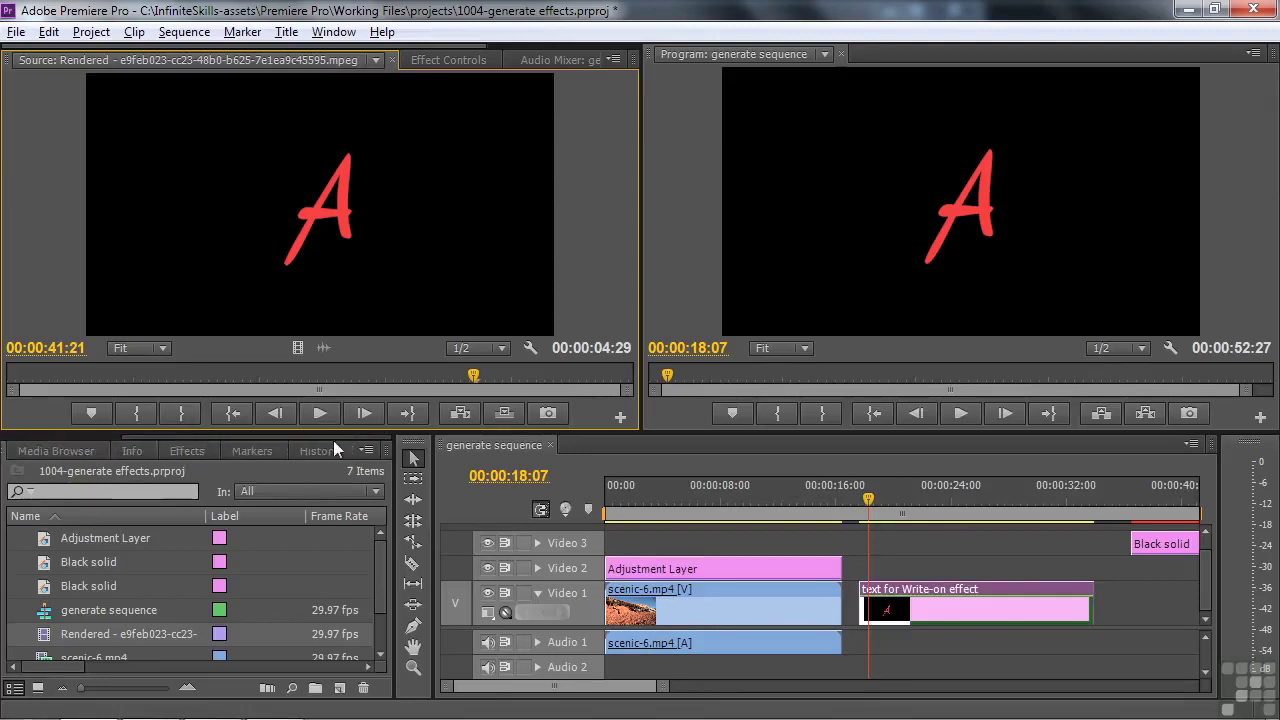
{"action": "left_click", "coordinate": [186, 451]}
{"action": "mouse_move", "coordinate": [374, 565]}
{"action": "left_mouse_down"}
{"action": "mouse_move", "coordinate": [377, 588]}
{"action": "mouse_move", "coordinate": [380, 567]}
{"action": "left_mouse_up"}
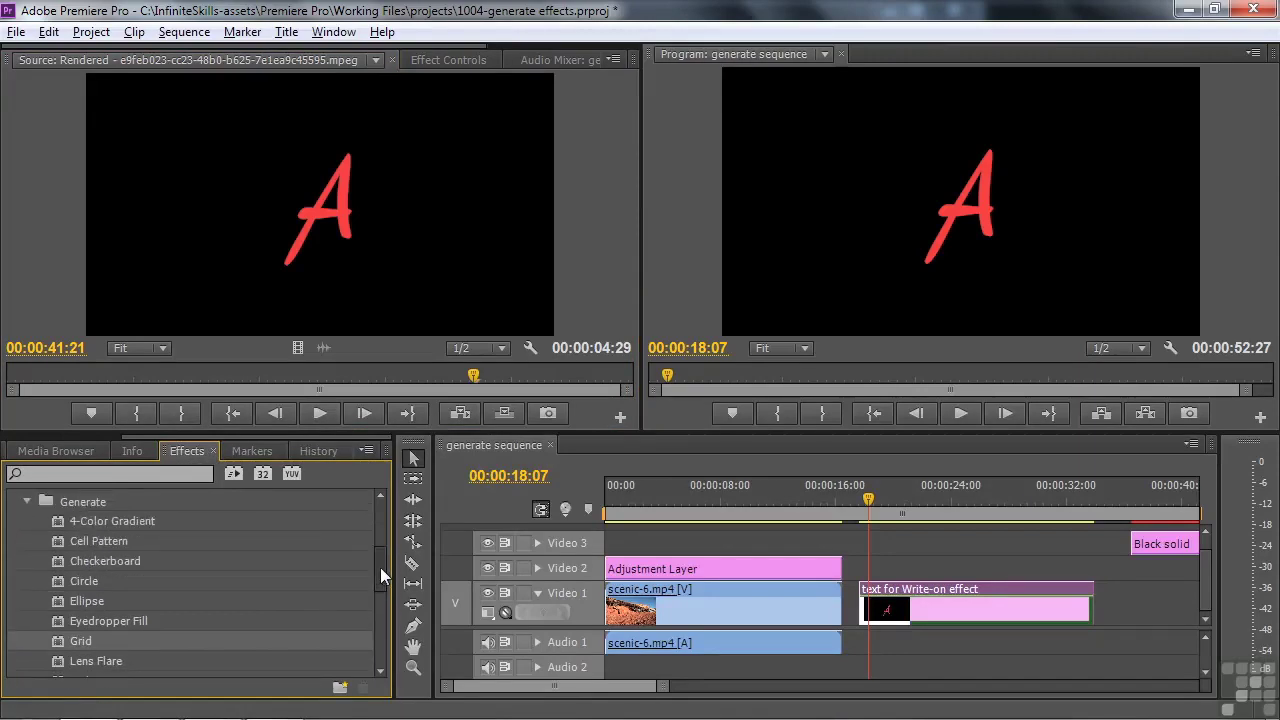
{"action": "left_click_drag", "start_coordinate": [380, 575], "coordinate": [375, 592]}
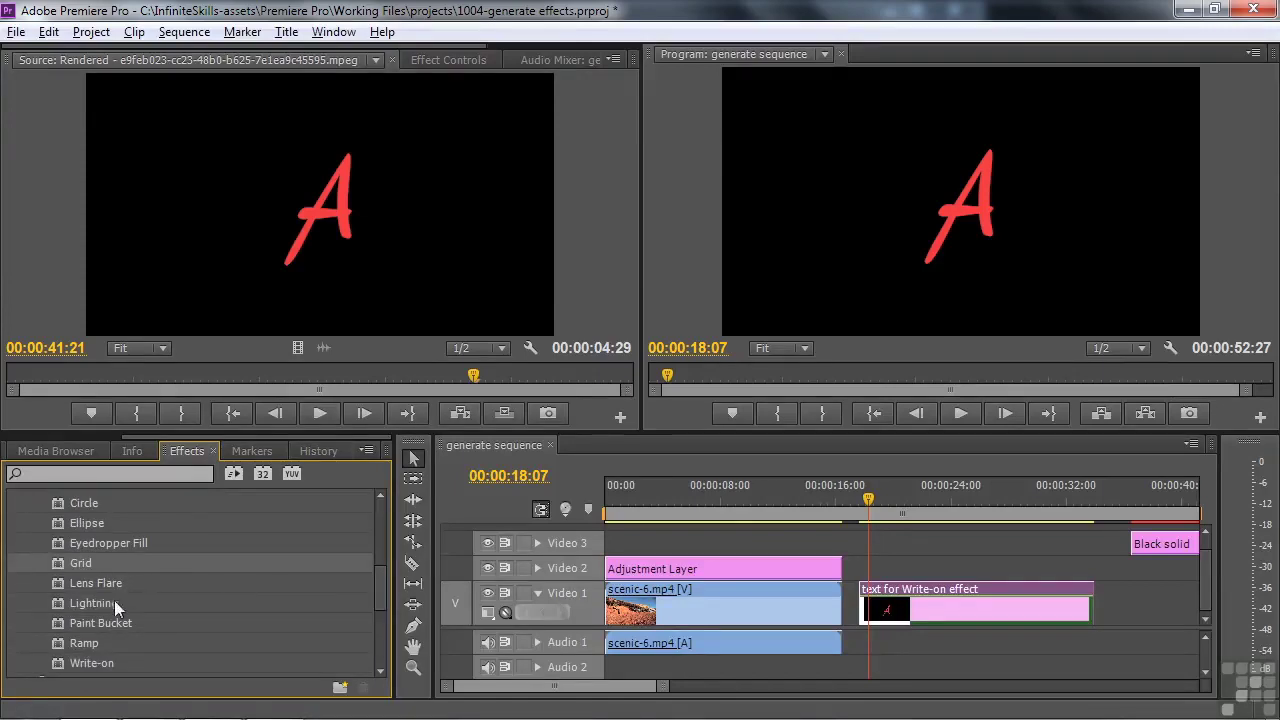